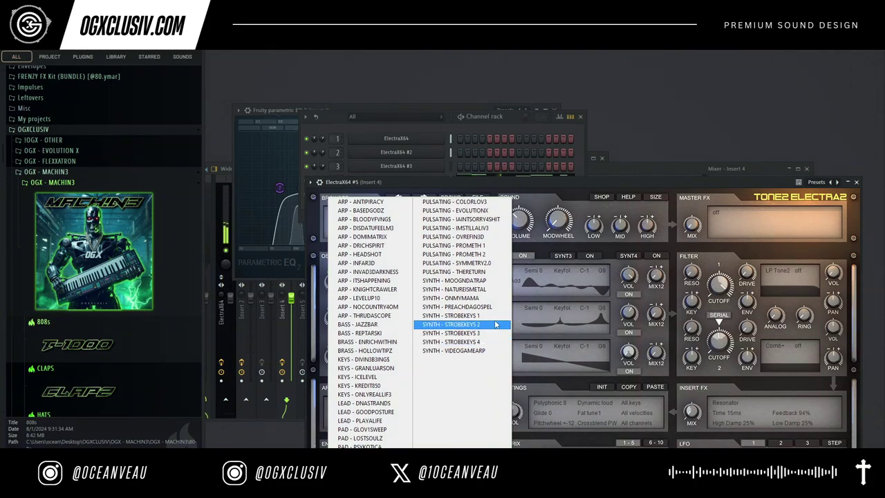
Step: Audition the PULSATING - THERETURN preset and load PULSATING - SYMMETRY2.0 in ElectraX64 #5
left_click(492, 272)
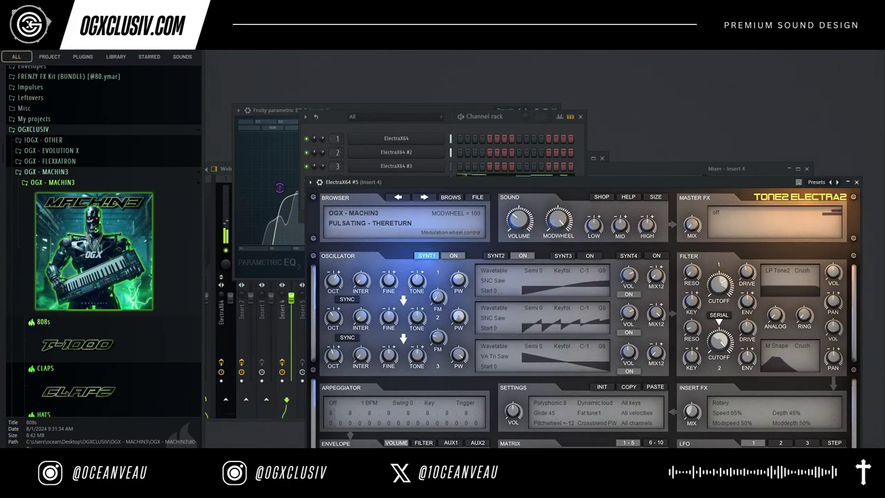
left_click(405, 223)
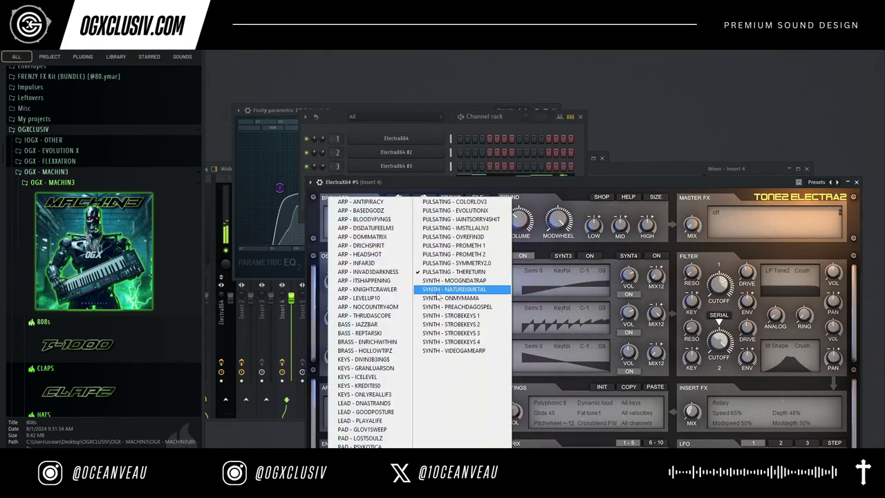
left_click(484, 263)
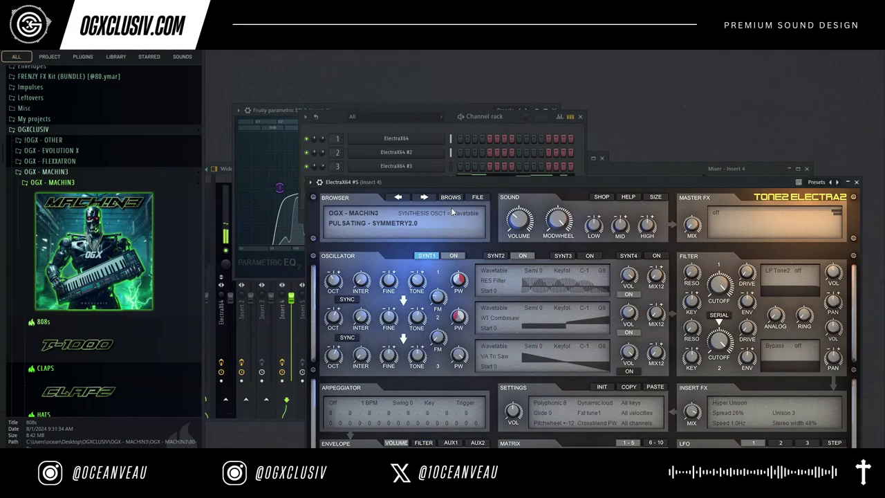
Step: In ElectraX64 #5's piano roll, draw four A#4 notes almost two bars long, starting at bars 1, 3, 5 and 7
left_click(515, 121)
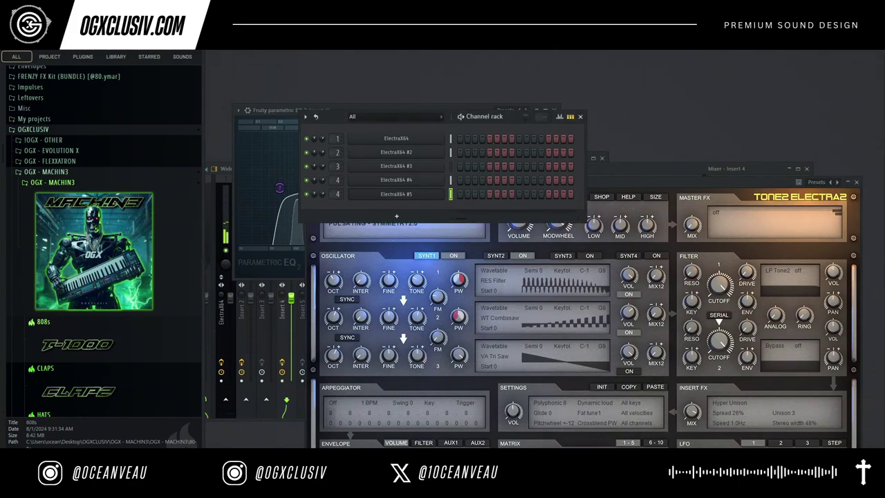
left_click(488, 180)
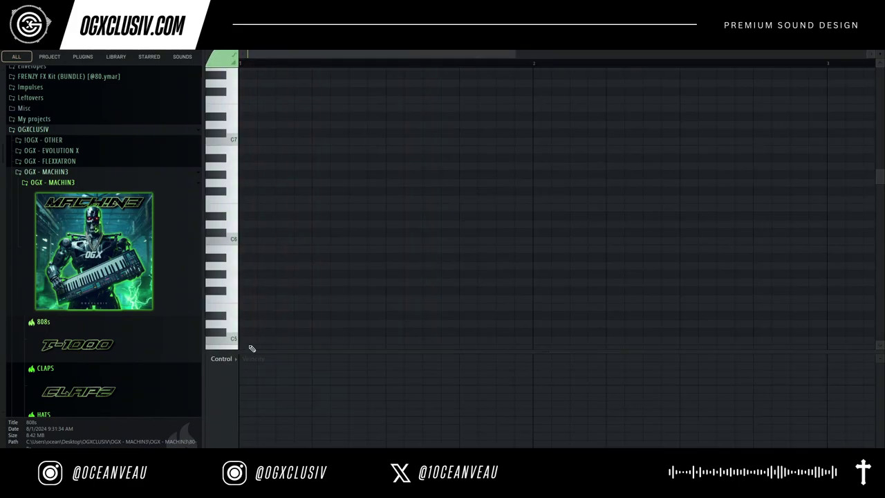
scroll(271, 301, "down", 4)
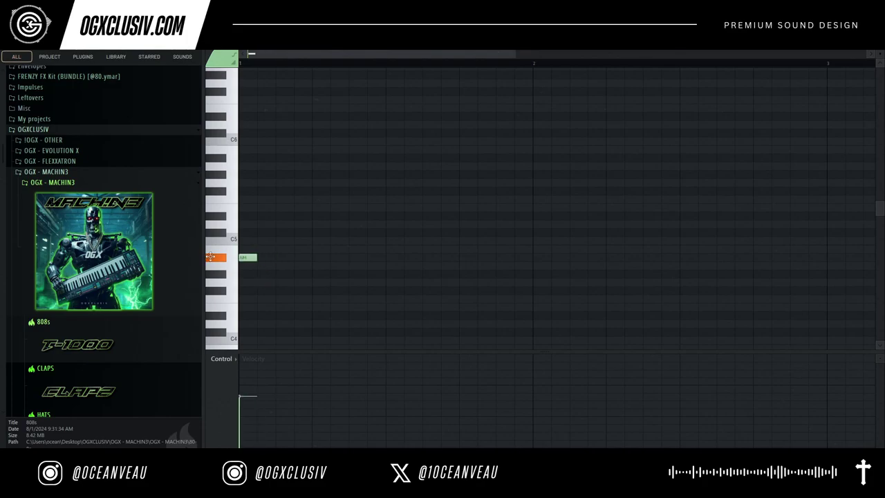
left_click_drag(259, 257, 861, 247)
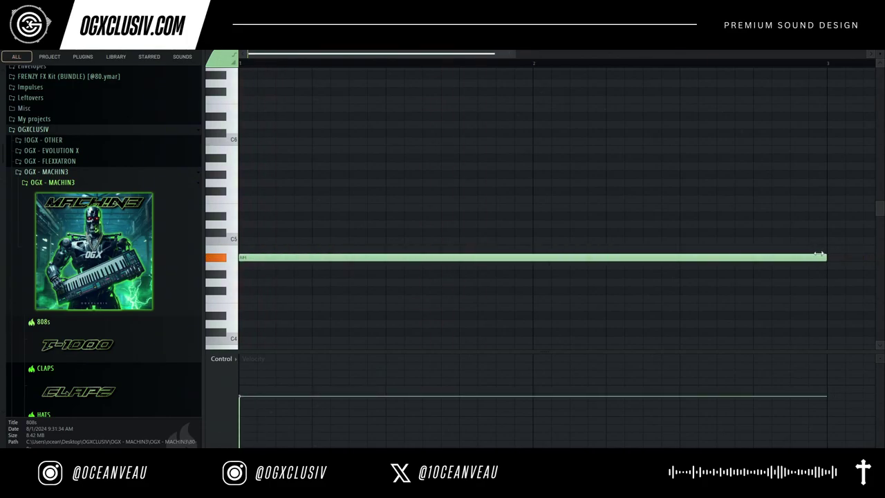
left_click_drag(474, 58, 804, 58)
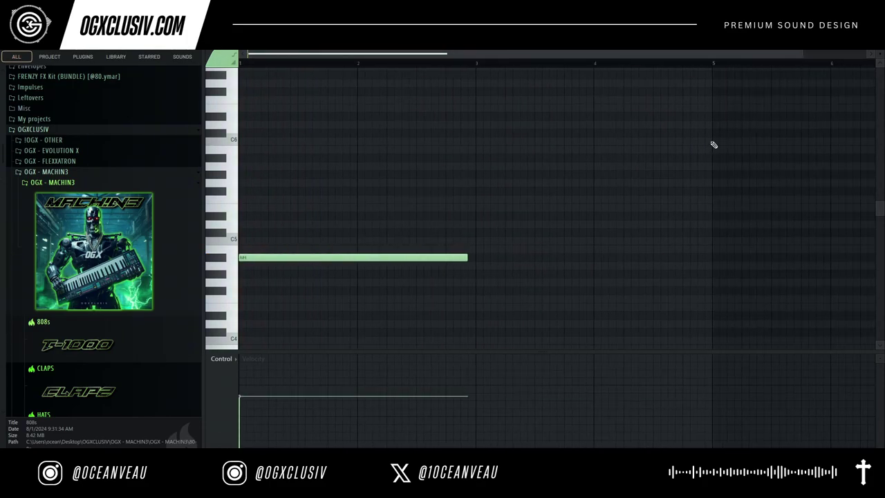
left_click(480, 258)
left_click(712, 258)
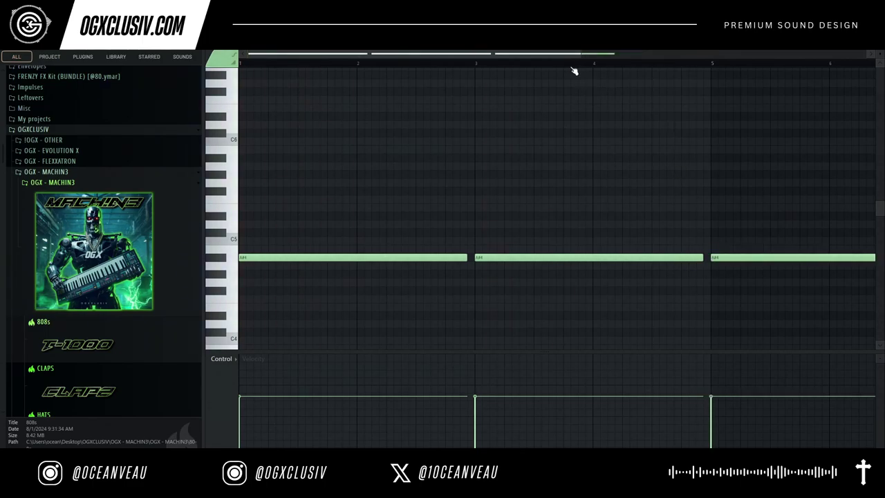
scroll(770, 87, "right", 4)
left_click(482, 258)
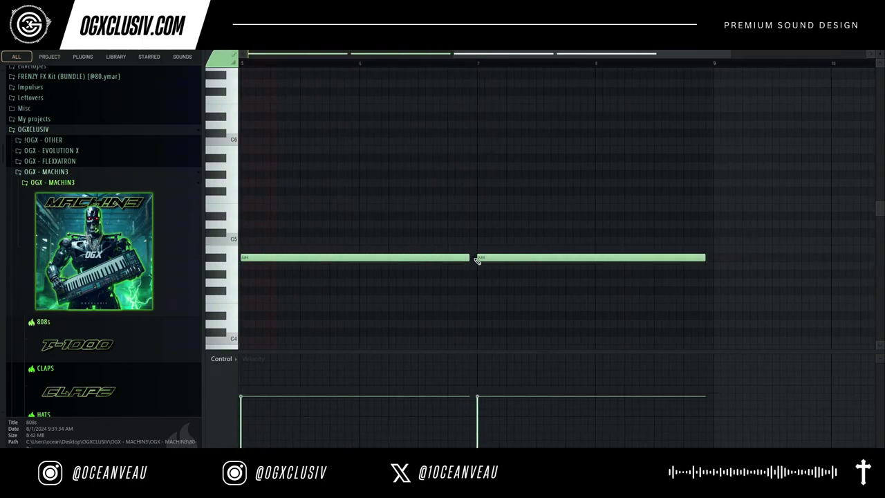
Step: Replace the bar 7 note with a descending C#6, B5, A#5 line ending at bar 9, and transpose the line down one octave
right_click(479, 258)
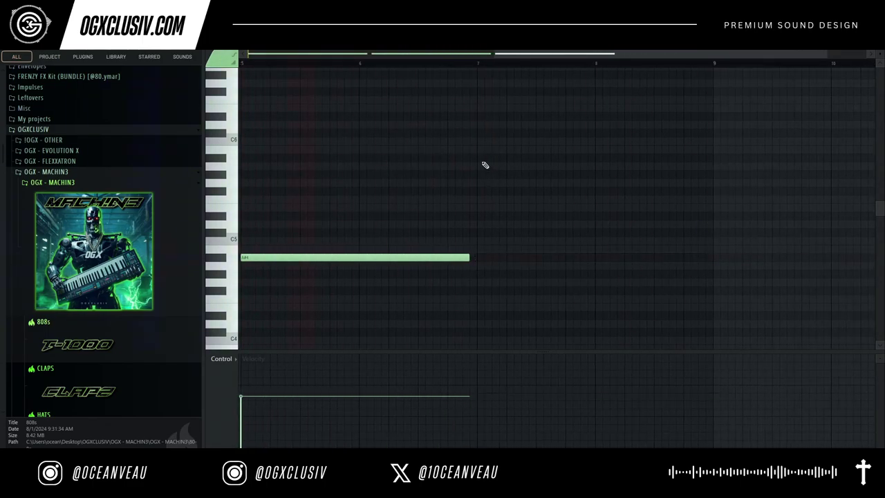
left_click(476, 132)
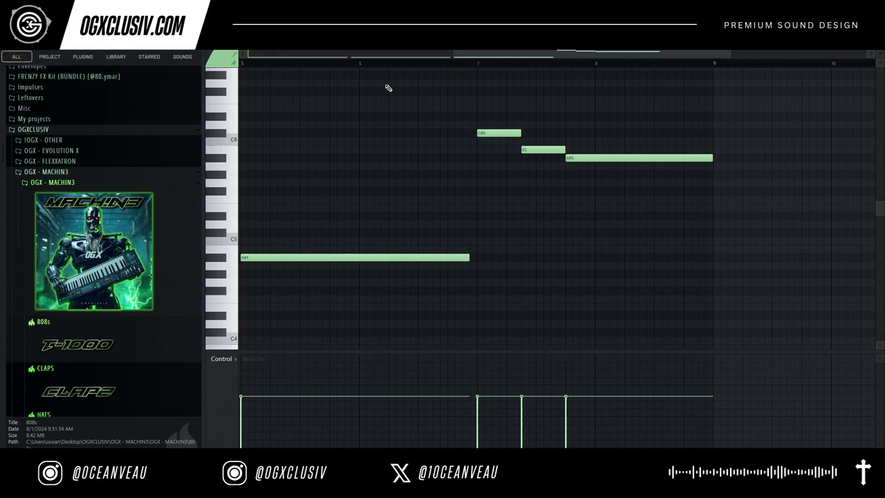
left_click_drag(725, 104, 311, 215, "ctrl")
key("ctrl+Down")
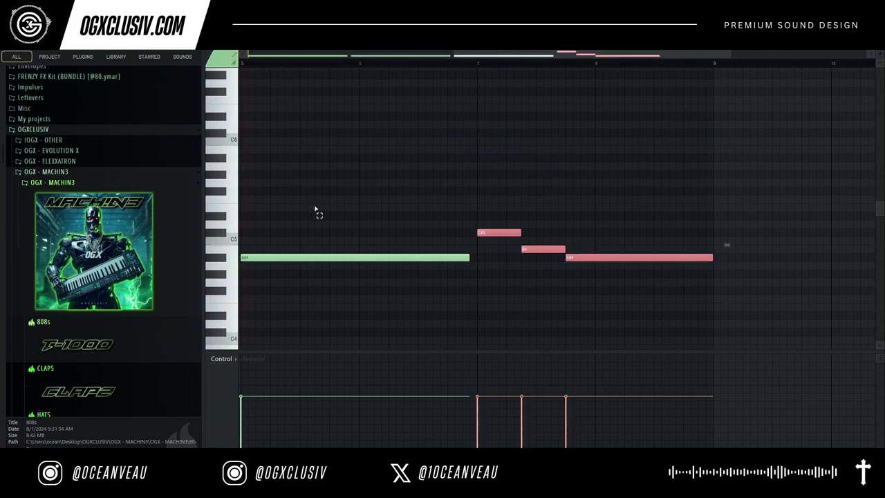
Step: Place a Pattern 5 clip on Track 5 of the playlist, starting exactly at bar 9
key("F5")
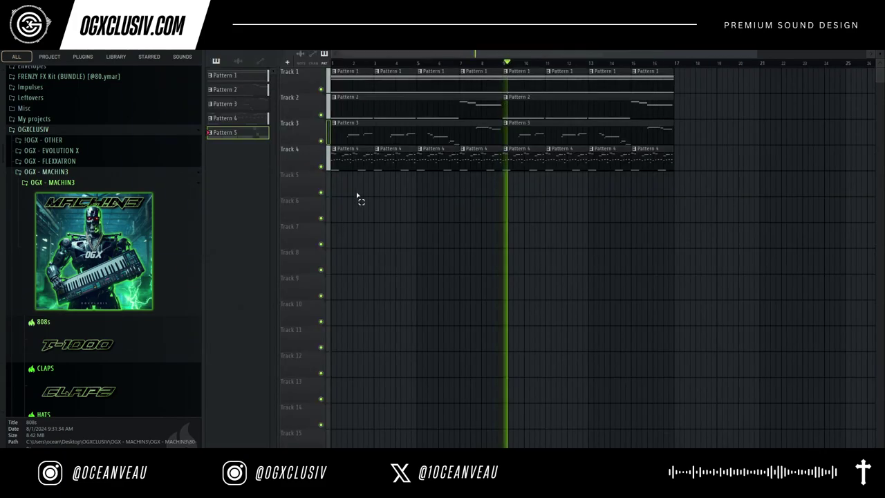
left_click(509, 188)
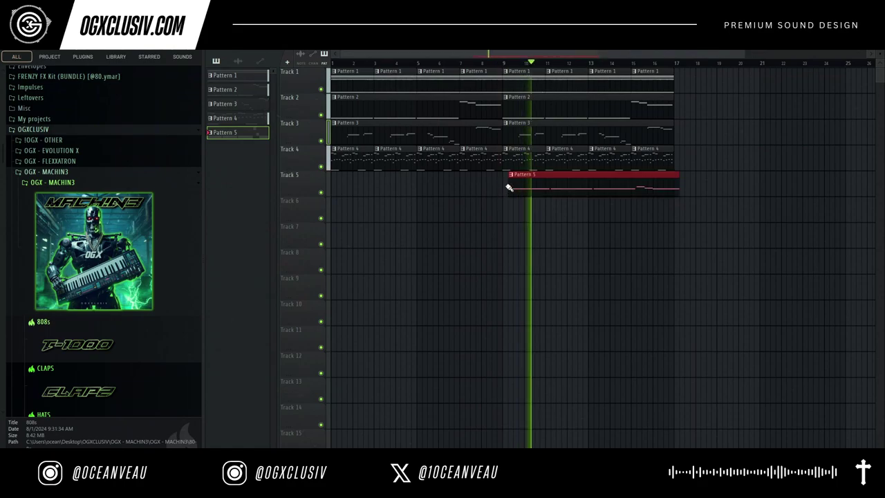
left_click_drag(522, 188, 517, 190)
Step: Delete the four Pattern 4 clips in the first eight bars of Track 4
right_click(482, 162)
right_click(439, 165)
right_click(396, 167)
right_click(352, 168)
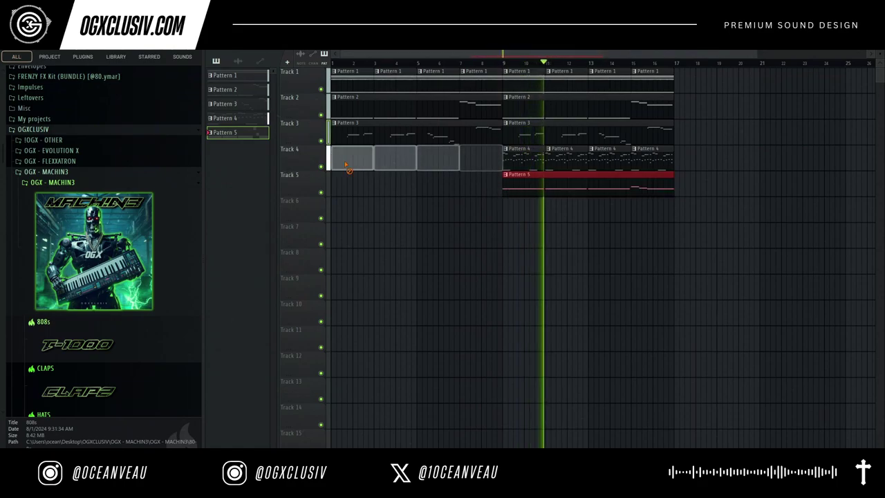
Step: Route ElectraX64 #5 to mixer Insert 5 and load Fruity Parametric EQ 2 in its first effect slot
double_click(586, 185)
key("F6")
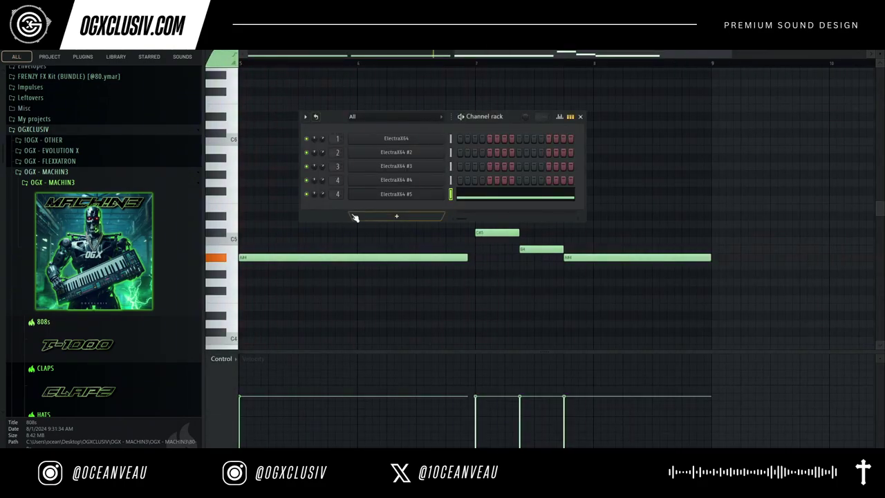
key("space")
key("F9")
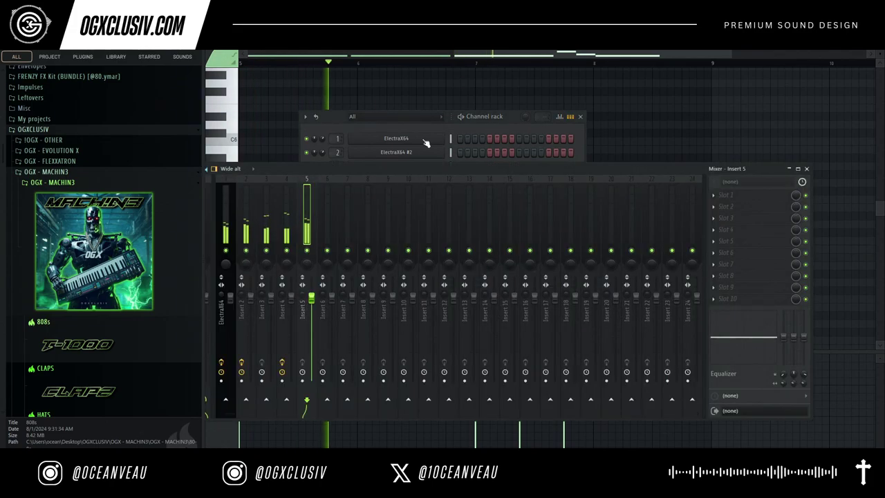
left_click_drag(515, 117, 513, 117)
left_click(644, 179)
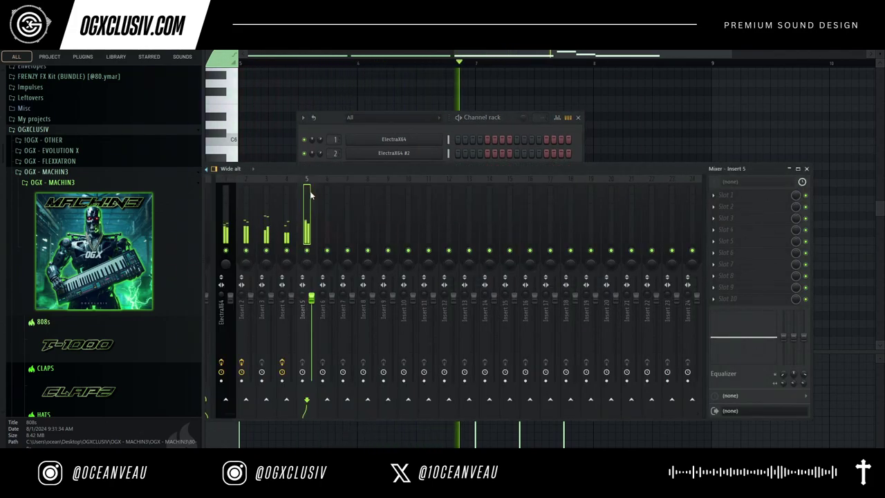
left_click(731, 207)
mouse_move(722, 205)
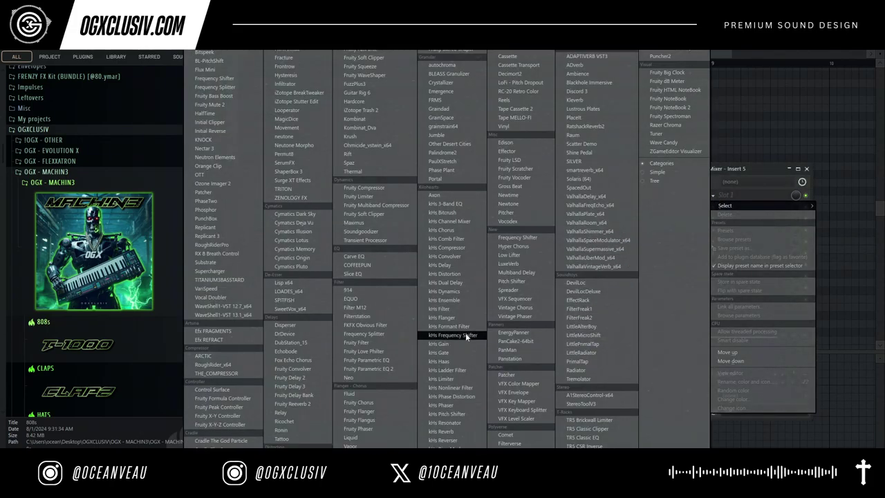
left_click(372, 369)
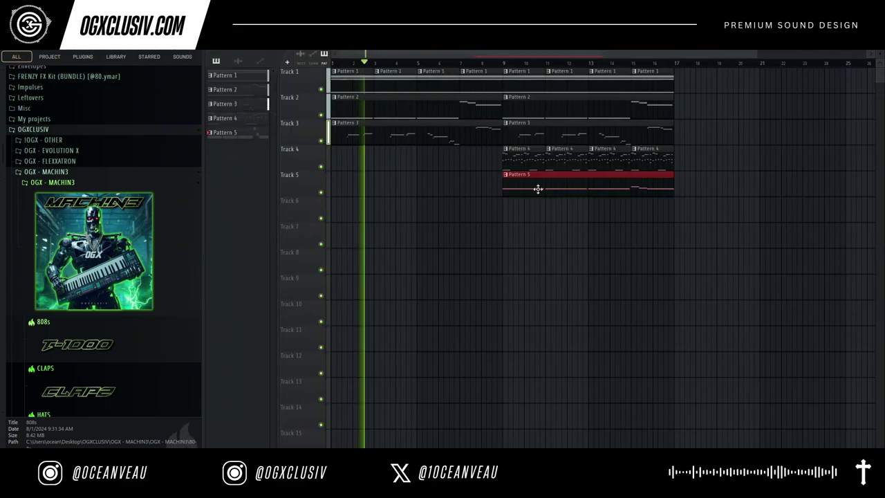
Step: Copy the Pattern 5 clip to bar 1 of Track 5 and delete the first Pattern 3 clip on Track 3
left_click_drag(537, 189, 163, 196)
right_click(419, 139)
key("space")
key("space")
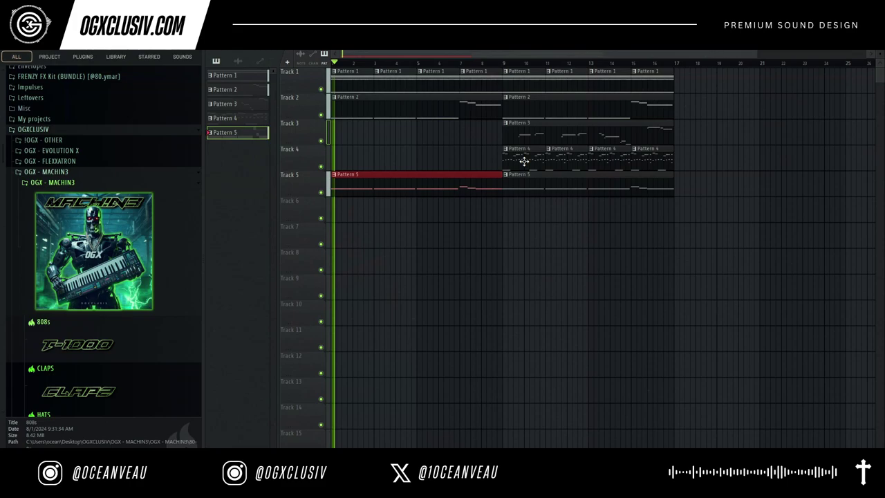
Step: Copy one Pattern 4 clip to bar 1 below the Pattern 5 track and consolidate Track 6 from track start
mouse_move(520, 163)
left_mouse_down()
mouse_move(452, 212)
mouse_move(350, 235)
left_mouse_up()
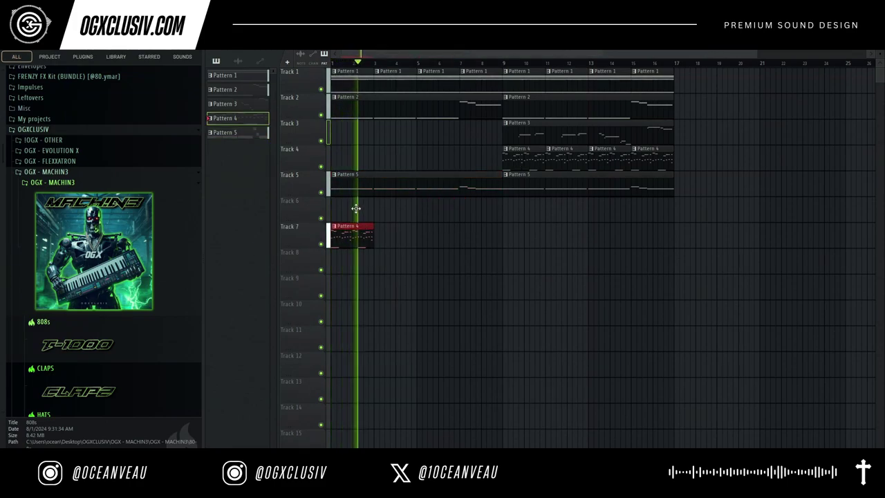
key("space")
right_click(312, 200)
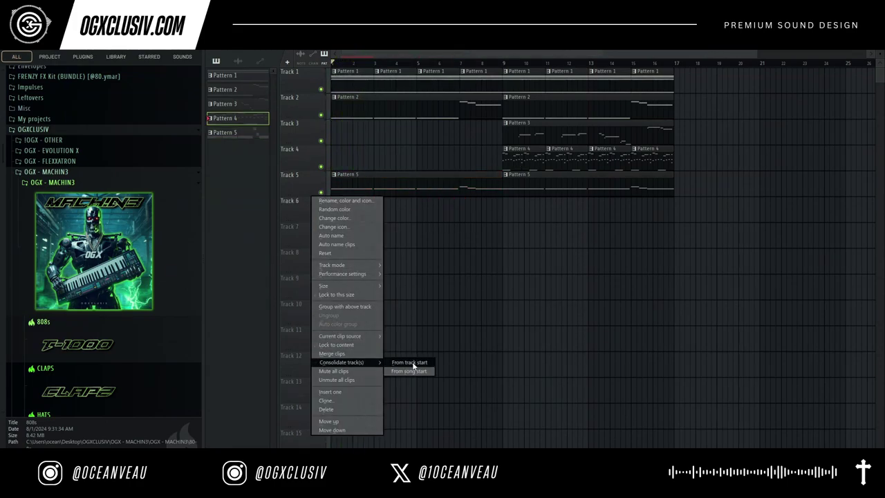
left_click(412, 362)
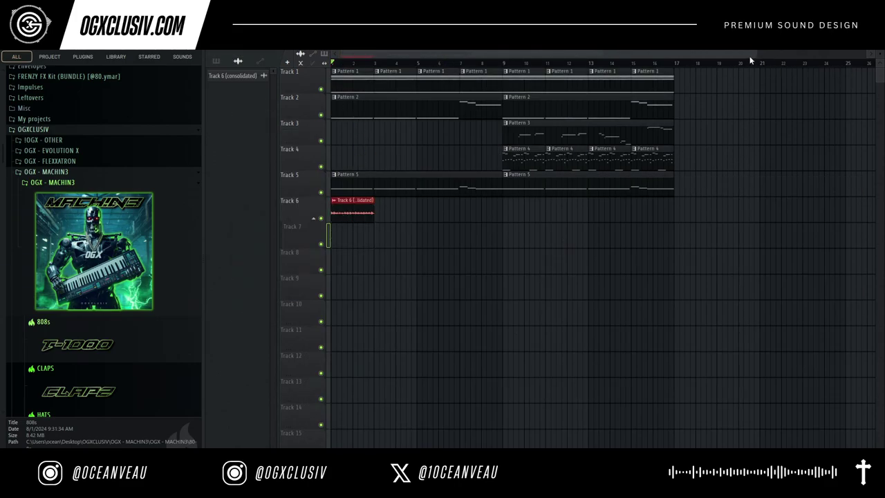
Step: Cut the consolidated Track 6 audio clip at bar 3 and remove the leftover tail
left_click_drag(755, 54, 391, 54)
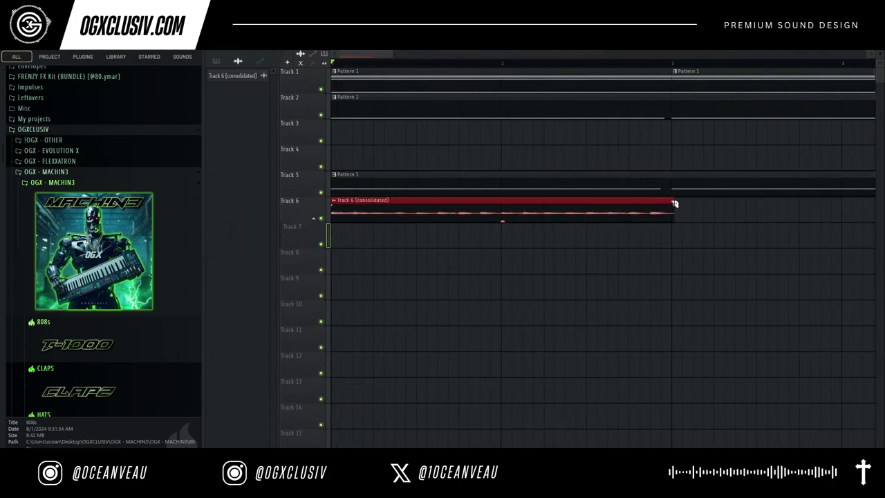
left_click_drag(674, 203, 670, 228)
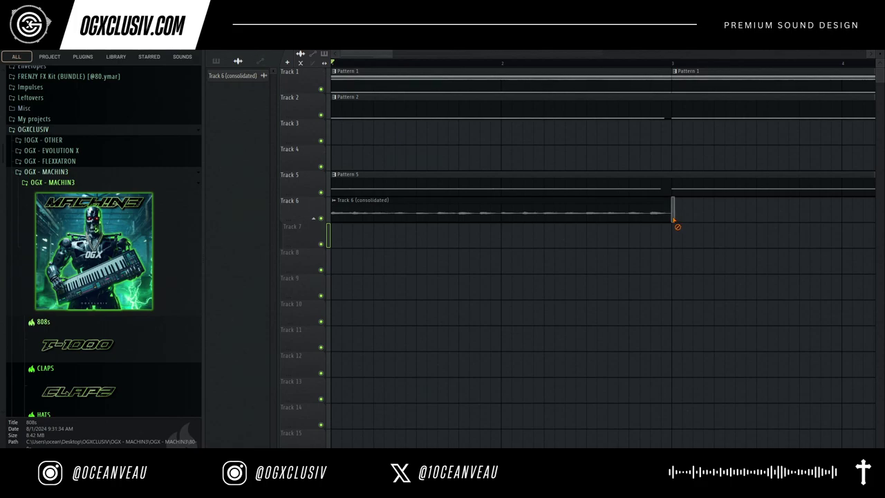
left_click_drag(392, 55, 636, 55)
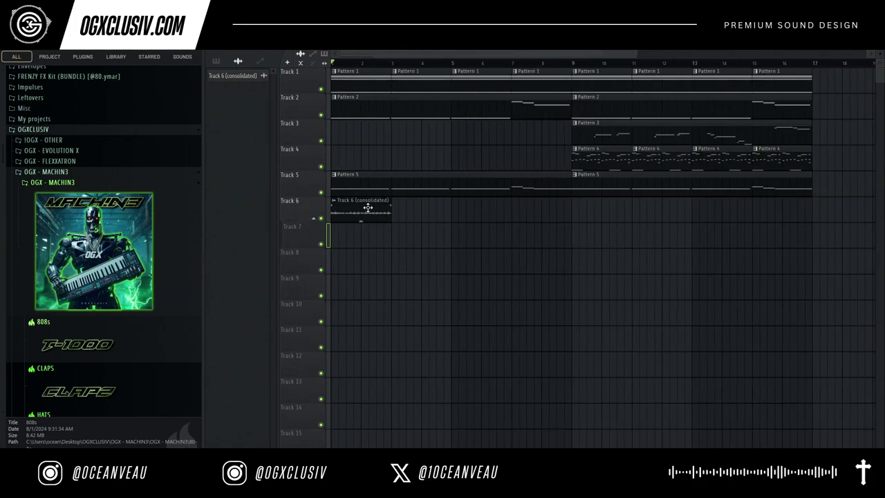
Step: Stretch the consolidated clip to four bars and repeat it along Track 6 up to bar 17
left_click(470, 213)
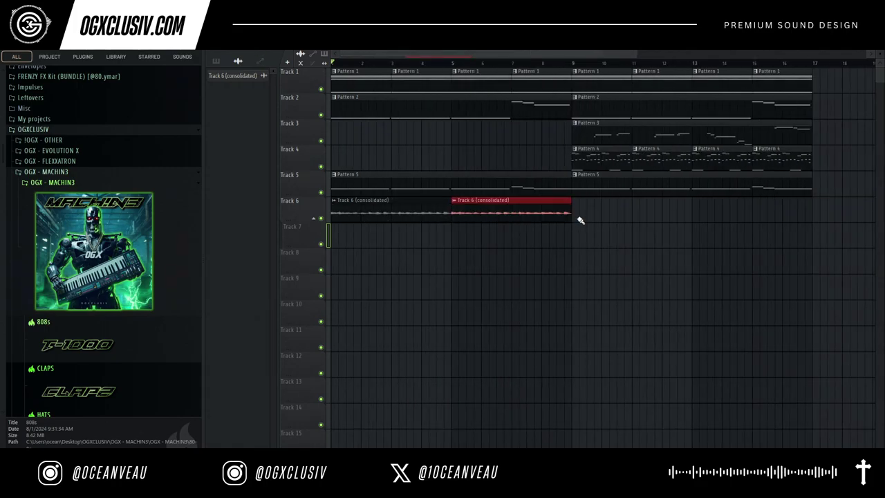
key("ctrl+b")
key("ctrl+b")
Step: Open the consolidated clip's settings and delete its copies at bars 9 and 13 on Track 6
double_click(460, 206)
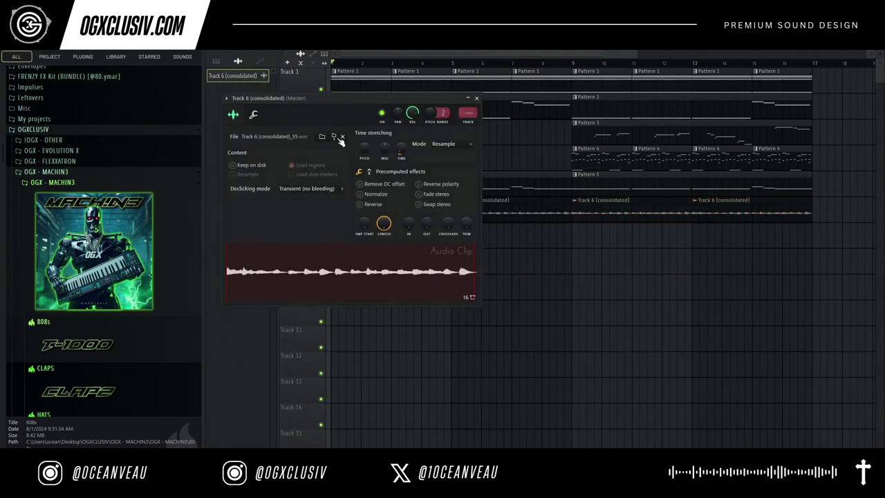
right_click(660, 216)
right_click(701, 208)
Step: Route the consolidated audio clip to mixer track 6
double_click(357, 210)
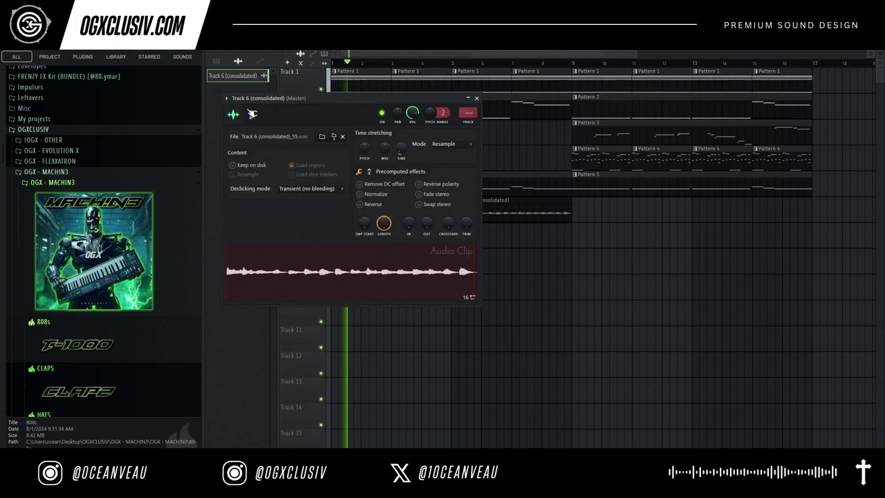
left_click(228, 99)
left_click(386, 129)
Step: Load Fruity Parametric EQ 2 on the consolidated clip's mixer track, roll off its low end and slightly dip the bass band
left_click(713, 197)
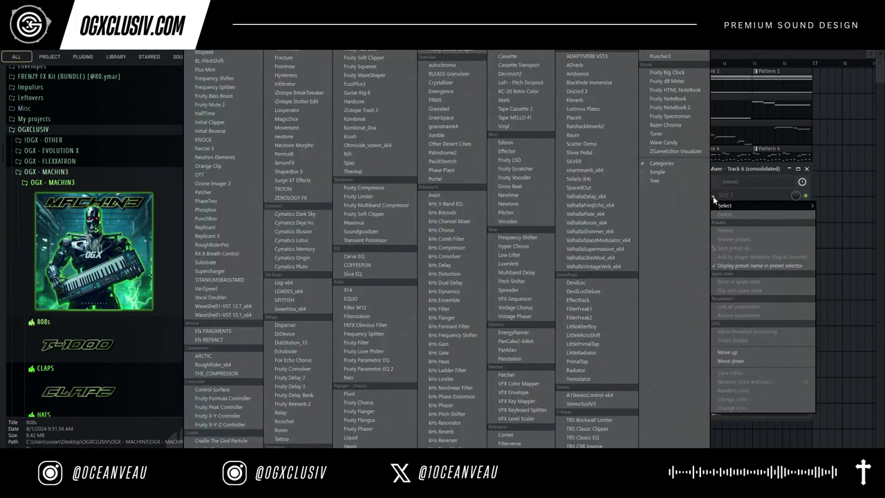
left_click(387, 368)
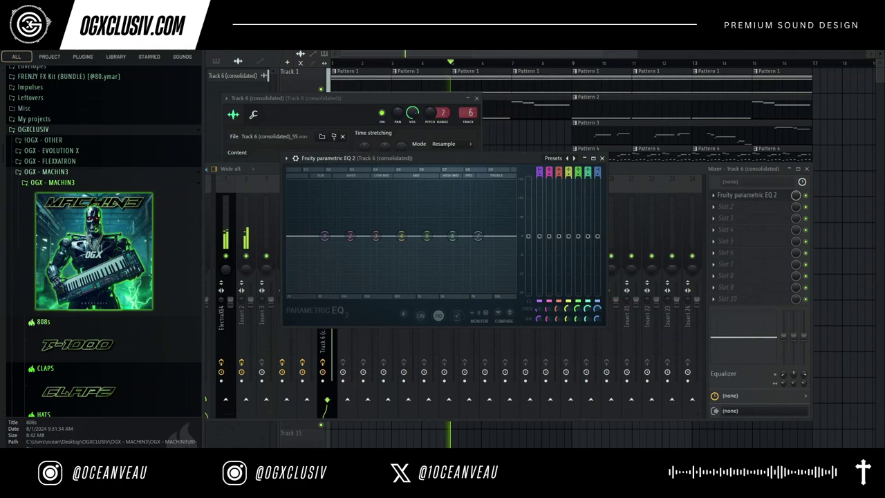
left_click_drag(325, 237, 352, 247)
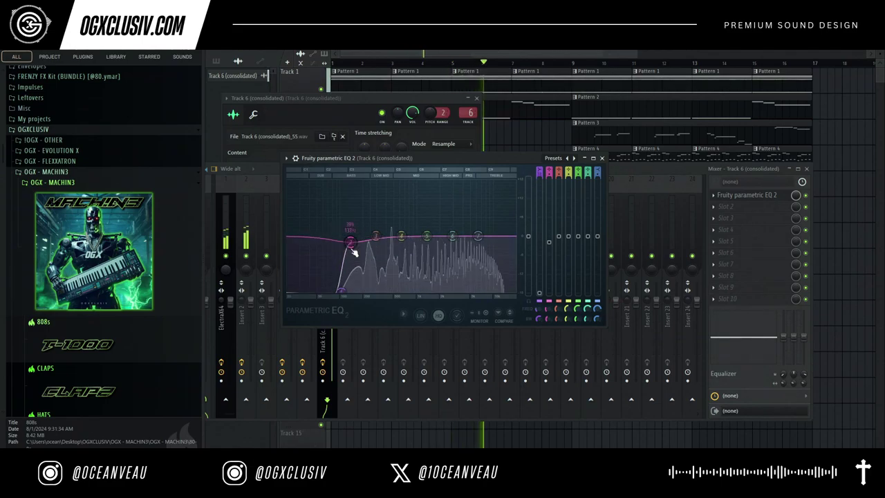
left_click_drag(342, 292, 339, 292)
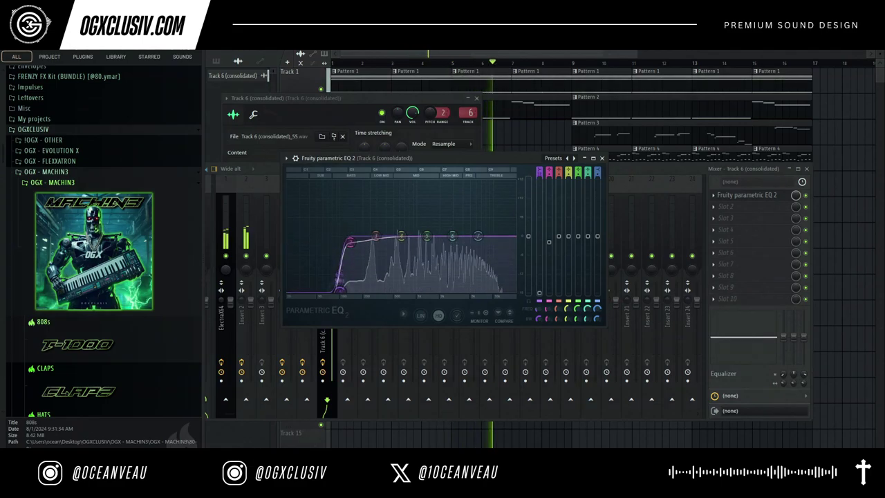
Step: Split the two consolidated clips on Track 6 at bars 3 and 7 and delete the first half of each
left_click(594, 50)
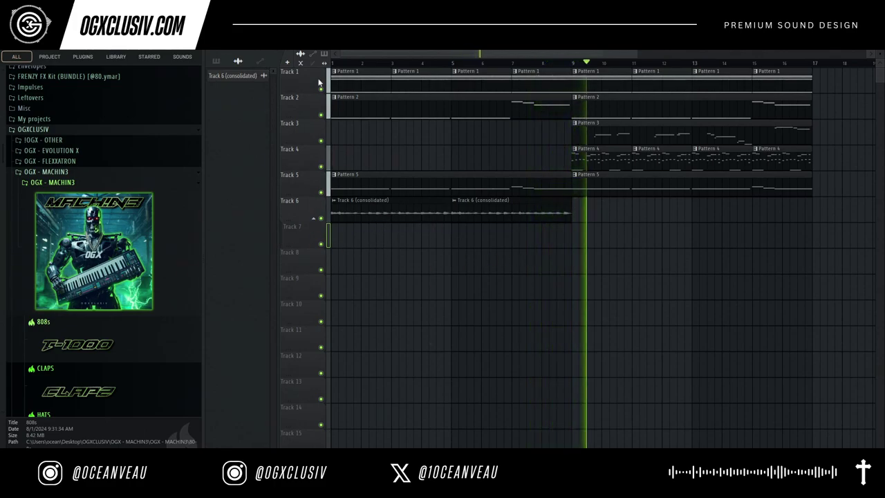
left_click(395, 207)
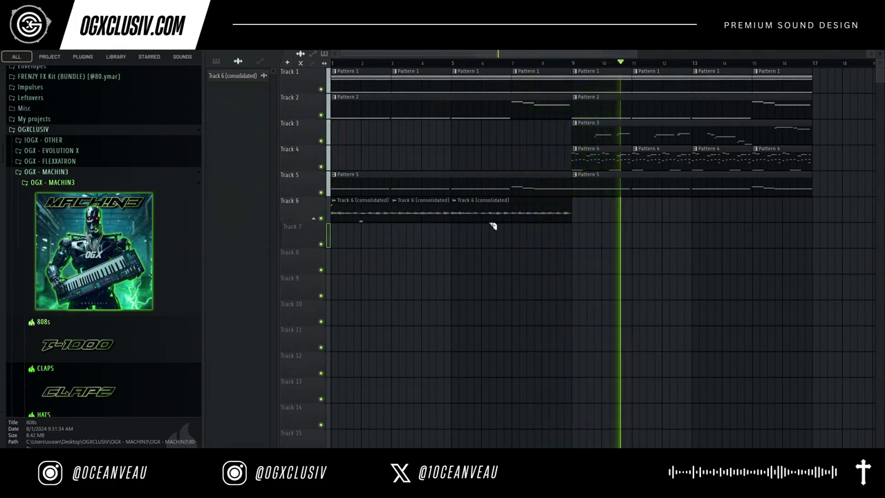
left_click(515, 204)
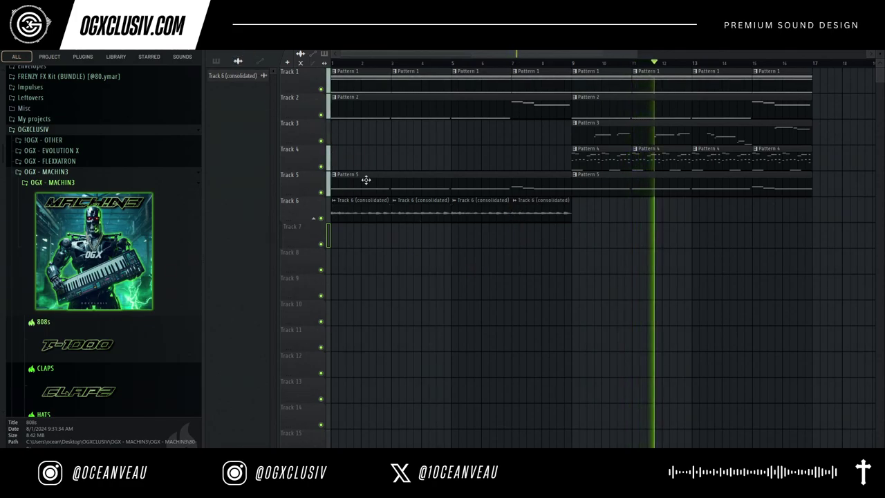
right_click(376, 208)
right_click(503, 213)
Step: Add a full-length fade-in to the Track 6 clips at bars 3 and 7, and place copies at bars 11 and 15
left_click_drag(396, 205, 472, 201)
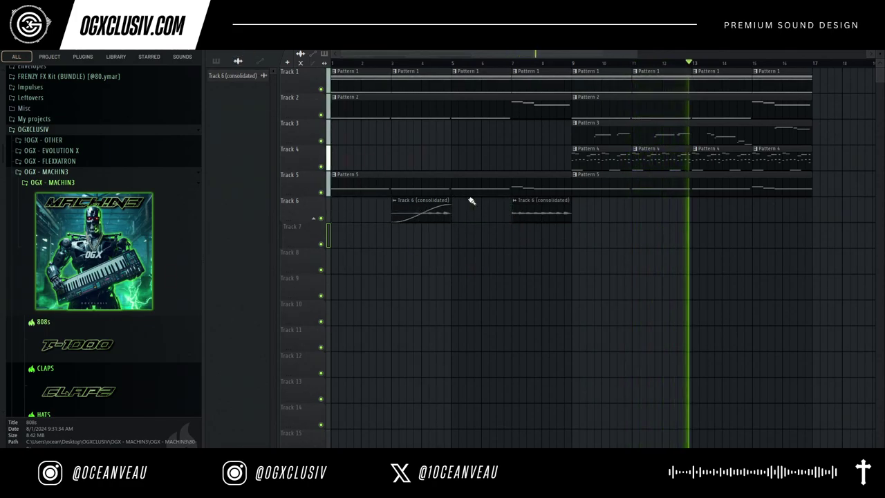
right_click(515, 212)
left_click(514, 215)
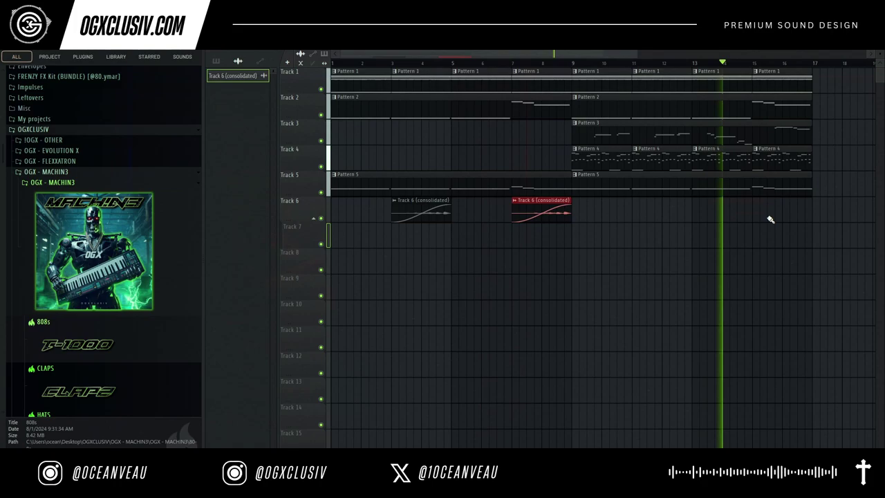
left_click(770, 219)
left_click(656, 214)
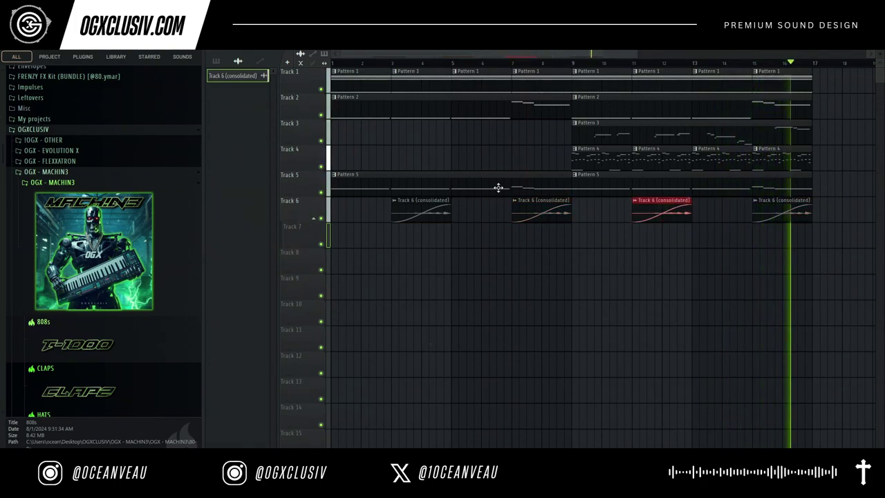
scroll(470, 172, "down", 3)
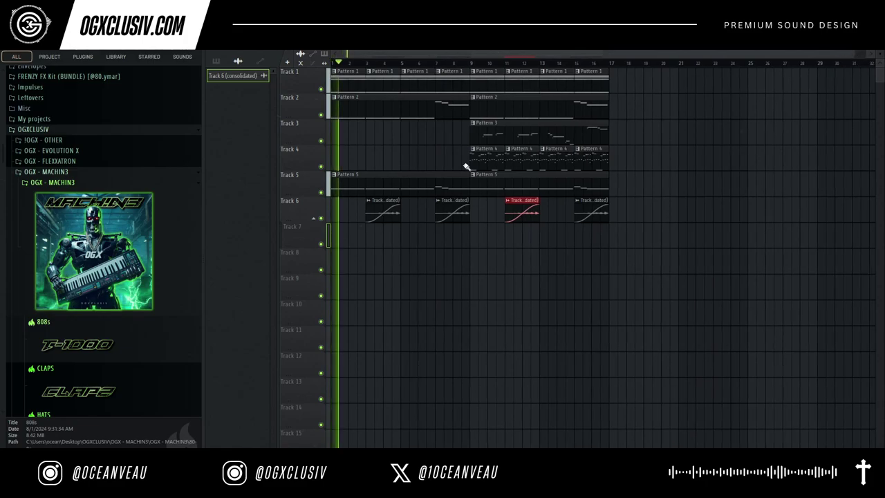
Step: Create a new pattern, add OGX - GLADI8R CLAP from the CLAPS folder as a channel, and open its piano roll
double_click(406, 182)
key("F6")
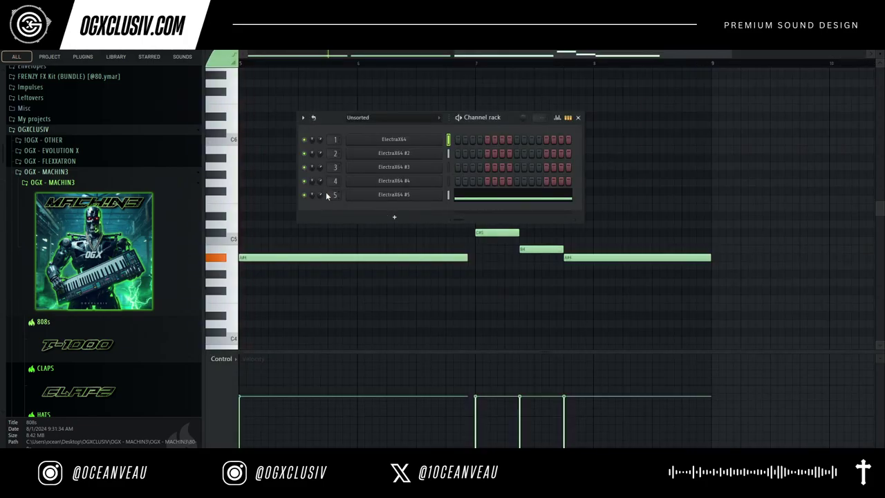
scroll(144, 229, "down", 2)
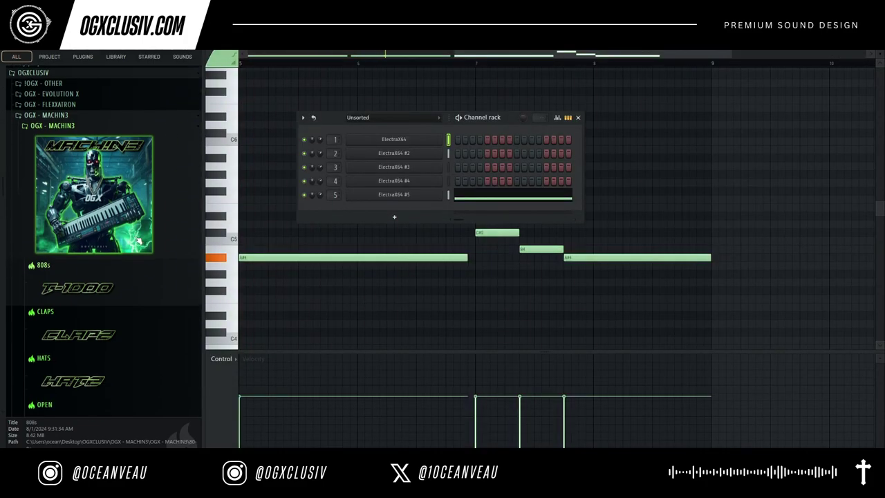
left_click(109, 338)
left_click(110, 347)
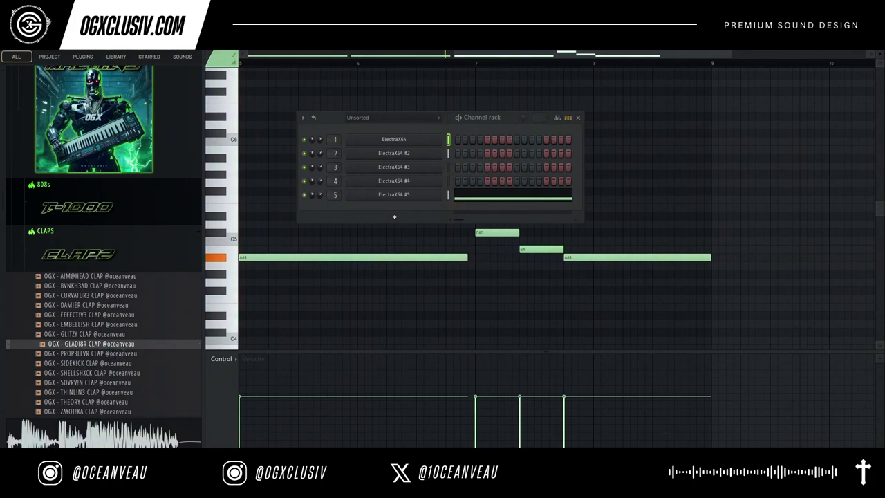
key("F4")
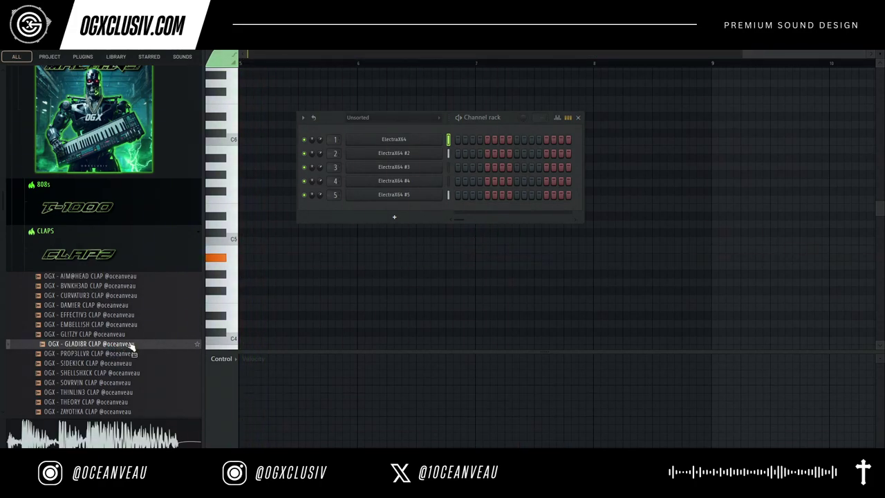
left_click_drag(135, 351, 419, 207)
right_click(432, 211)
left_click(448, 208)
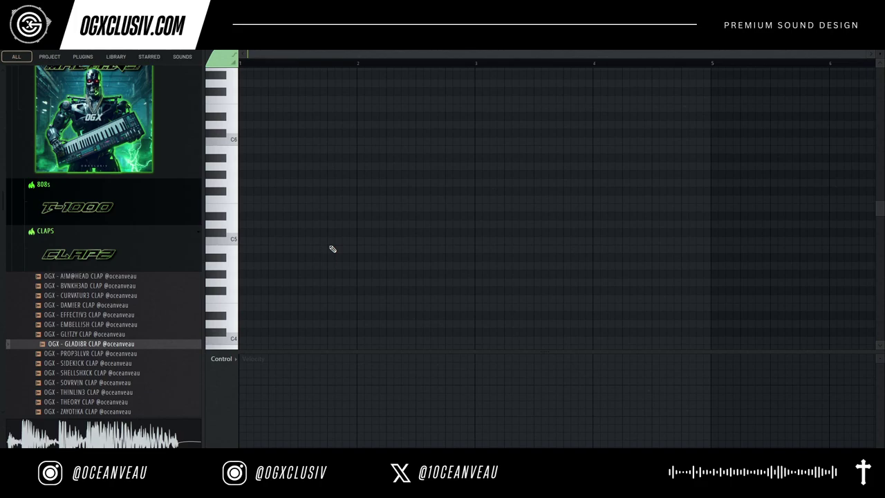
Step: Place a C5 clap note on beat 3 of bar 1
scroll(334, 250, "down", 3)
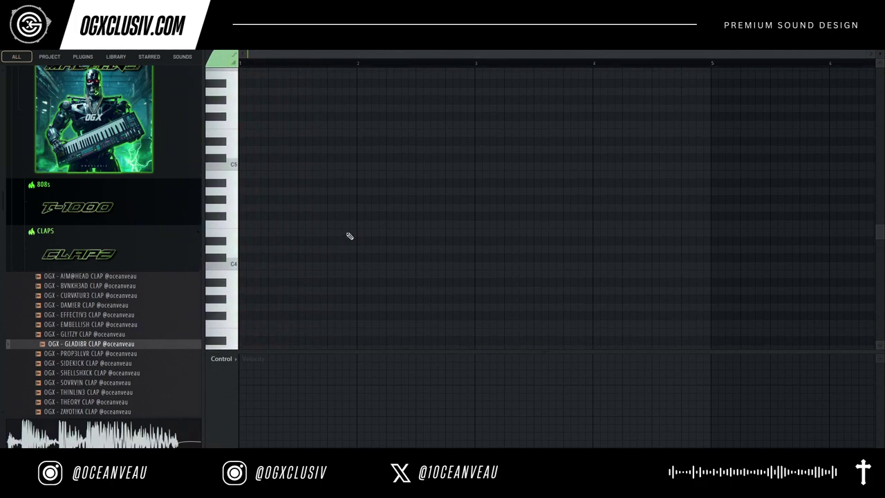
scroll(336, 238, "up", 7)
scroll(340, 216, "down", 6)
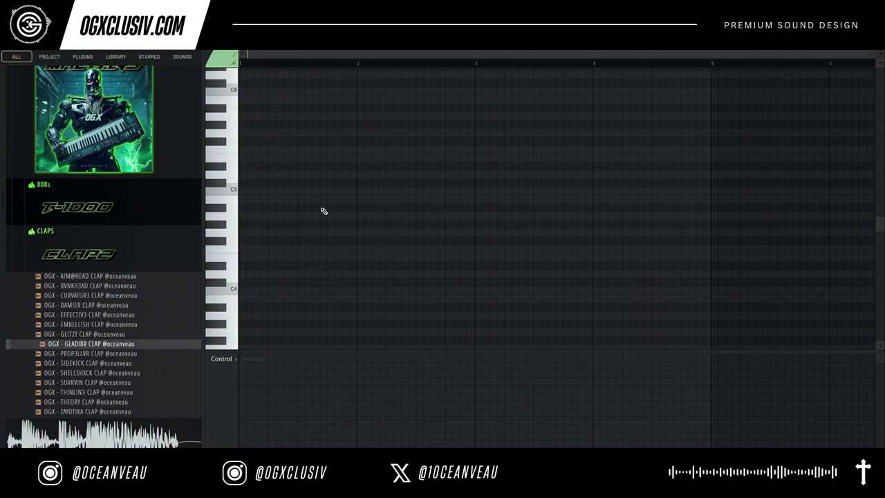
left_click(303, 191)
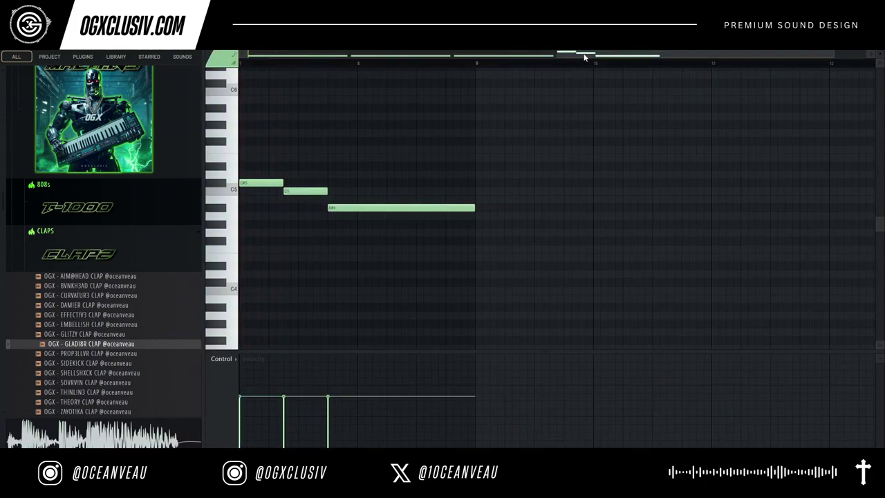
Step: Play back Pattern 5's closing notes from bar 7 in its piano roll
left_click_drag(584, 56, 555, 56)
left_click(309, 65)
key("space")
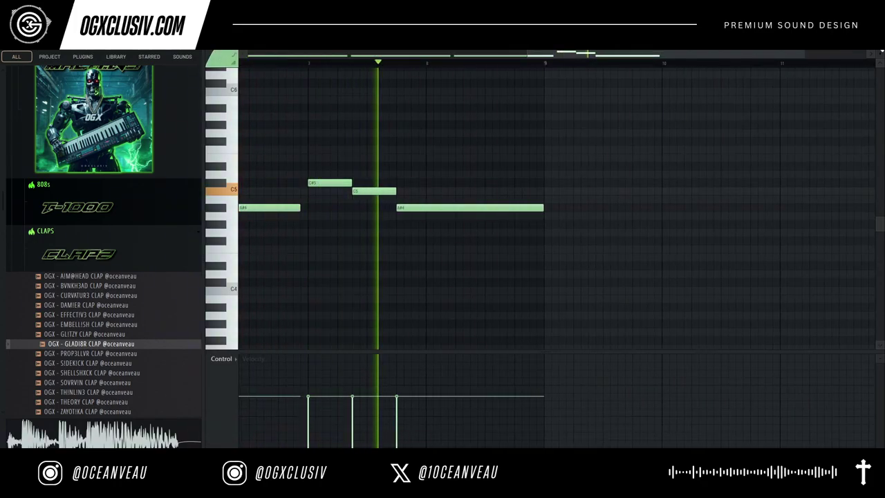
Step: Place Pattern 6 at the start of Track 7 in the playlist
key("F5")
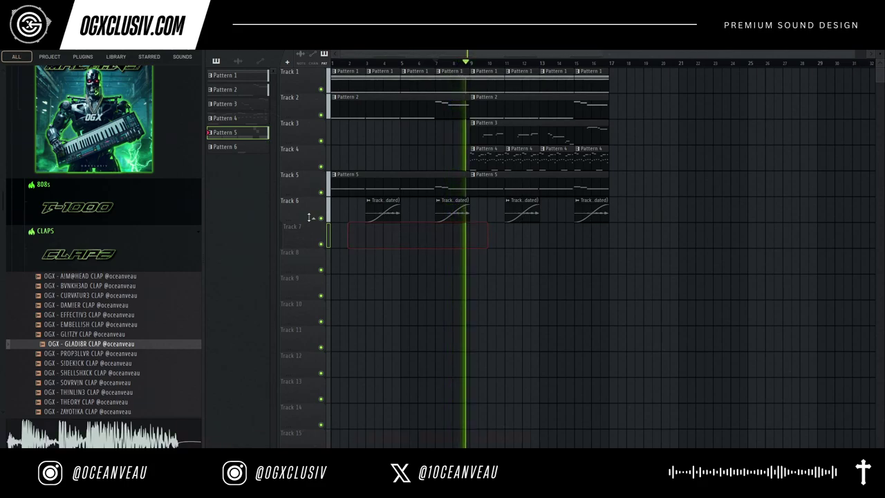
left_click_drag(234, 147, 337, 244)
key("space")
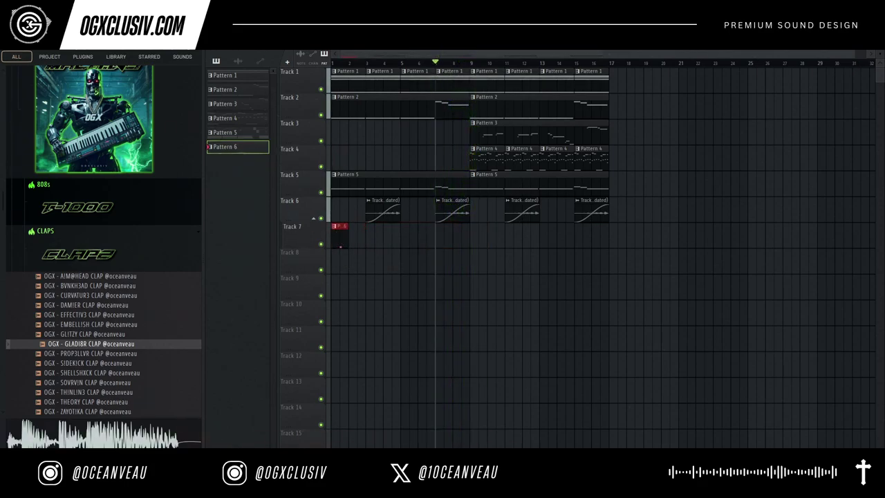
Step: Extend Pattern 6 to eight bars with C5 claps on beat 3 of each bar, plus an extra hit late in bars 4 and 8
double_click(340, 235)
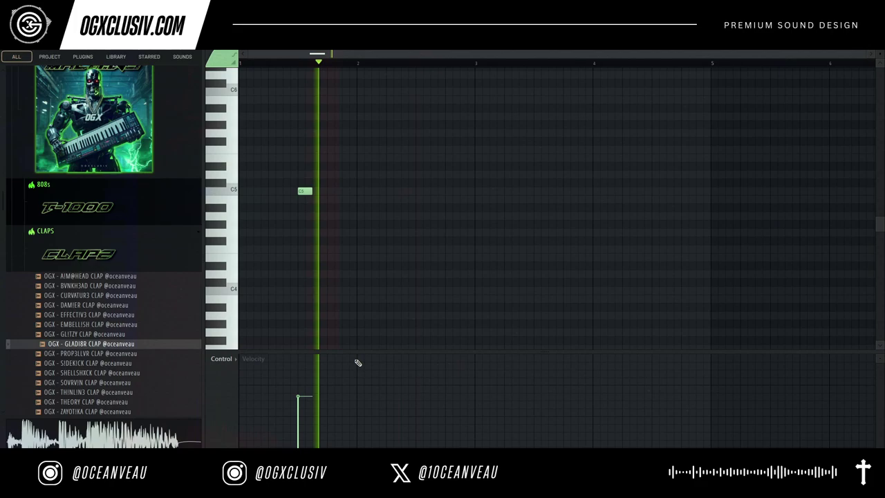
left_click(417, 191)
left_click(420, 191)
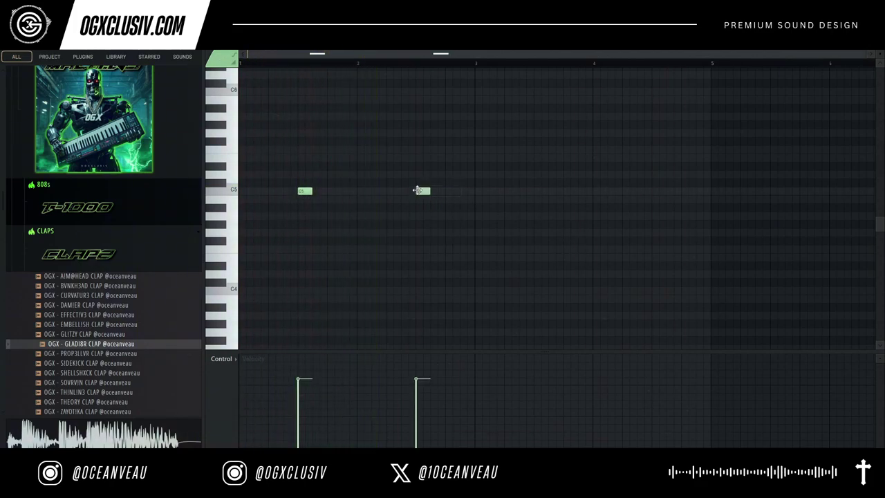
left_click(540, 191)
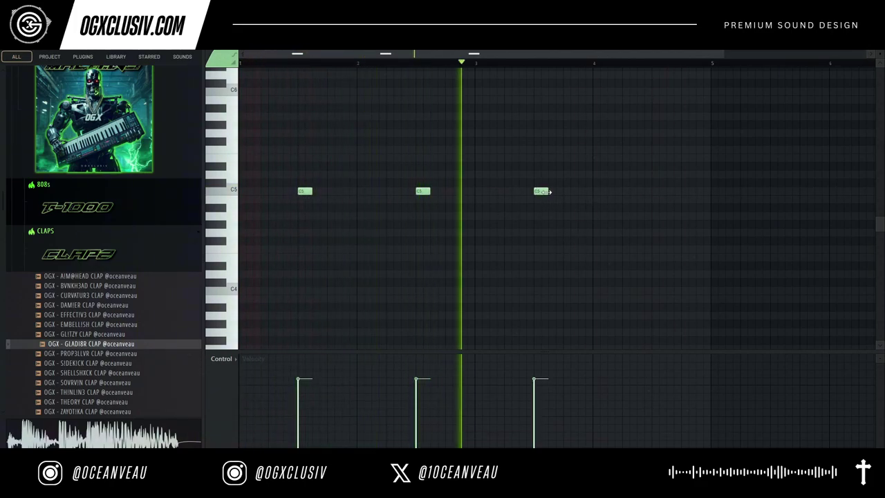
left_click(657, 192)
left_click_drag(656, 191, 688, 191)
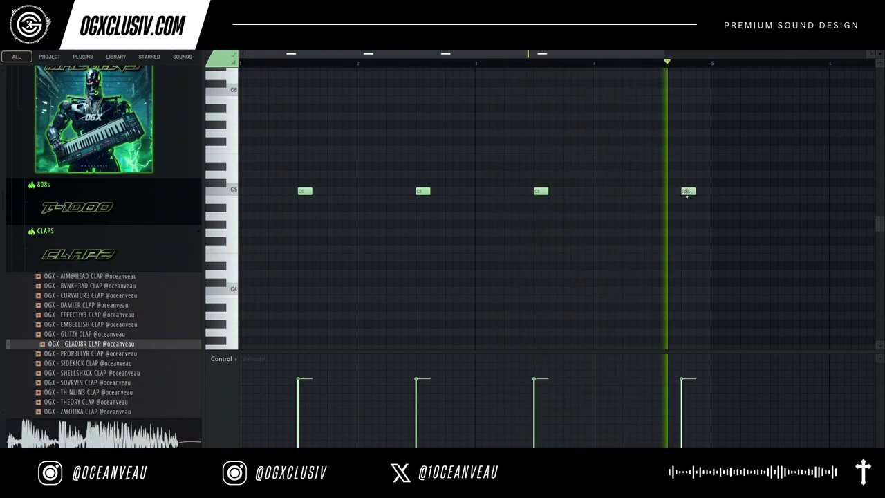
left_click(780, 192)
left_click_drag(579, 54, 737, 55)
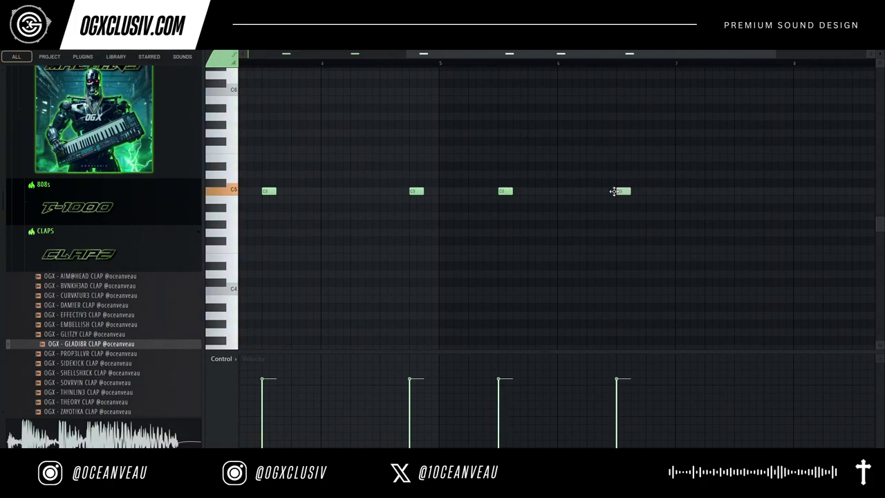
left_click_drag(651, 56, 744, 57)
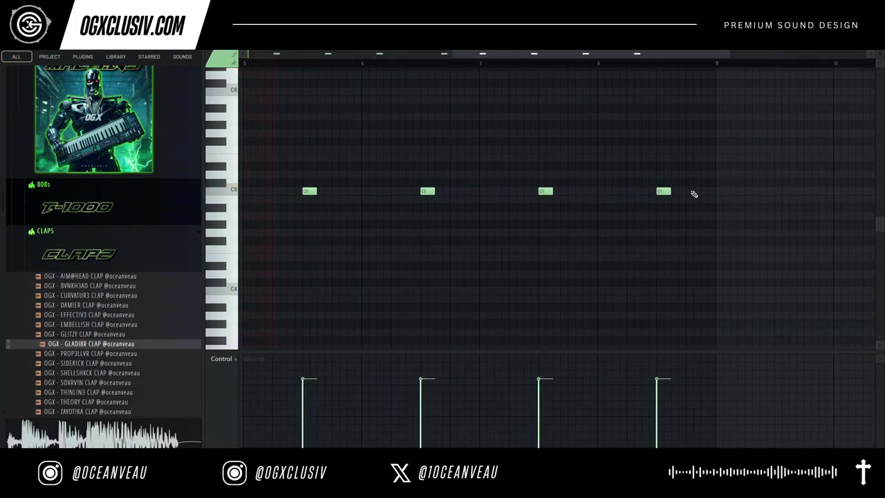
left_click_drag(595, 55, 417, 55)
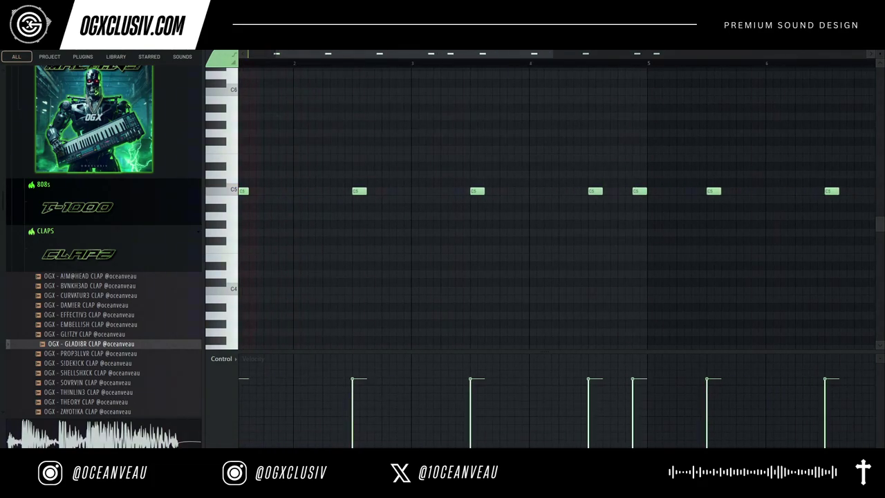
Step: Duplicate the Pattern 6 clip on Track 7 up to bar 17 and play the arrangement
key("F5")
key("ctrl+b")
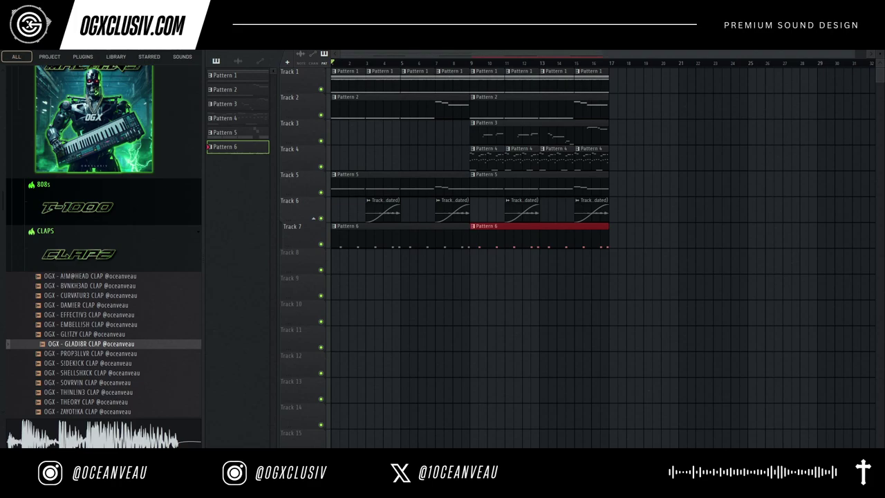
key("space")
Step: Move the first clap hit of bar 4 to beat 2 in the clap channel's piano roll
key("F6")
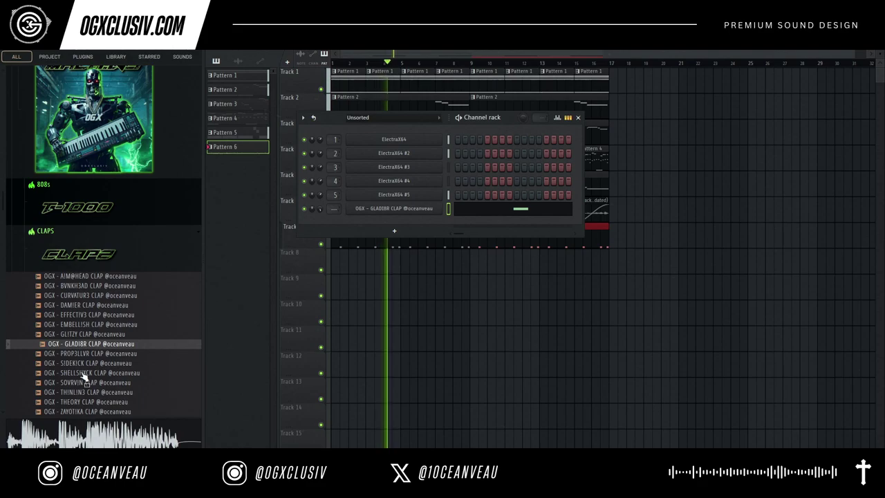
left_click(548, 210)
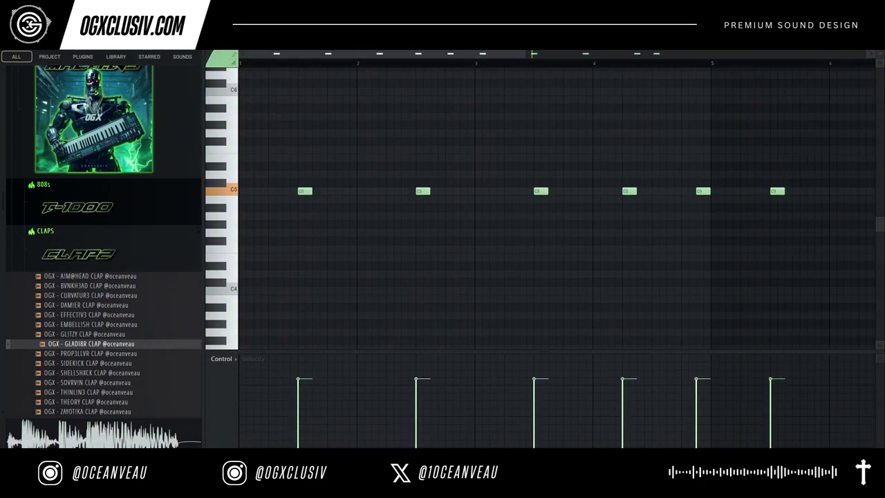
left_click(869, 54)
Step: Audition the samples in the HATS folder from OGX - BLICKA HAT through OGX - SEVEN77 HAT over the playing beat
left_click(105, 265)
left_click(108, 280)
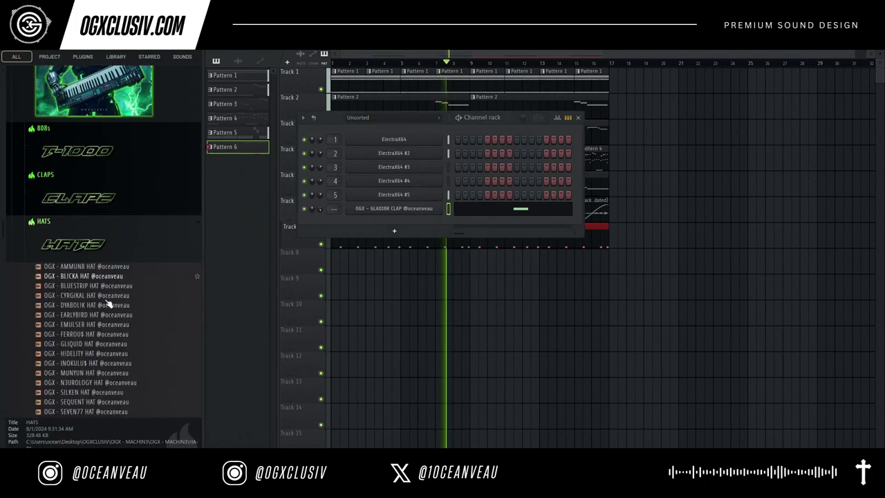
left_click(124, 259)
left_click(128, 267)
left_click(135, 277)
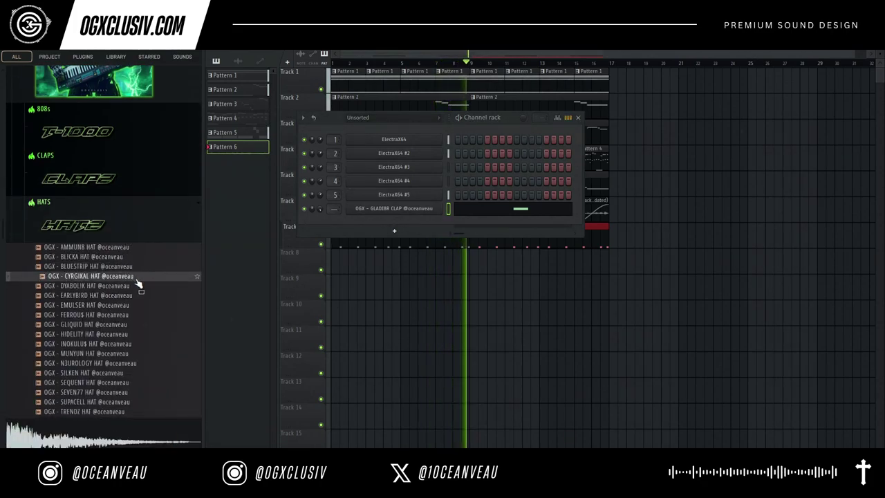
left_click(143, 287)
left_click(147, 296)
left_click(150, 305)
left_click(151, 316)
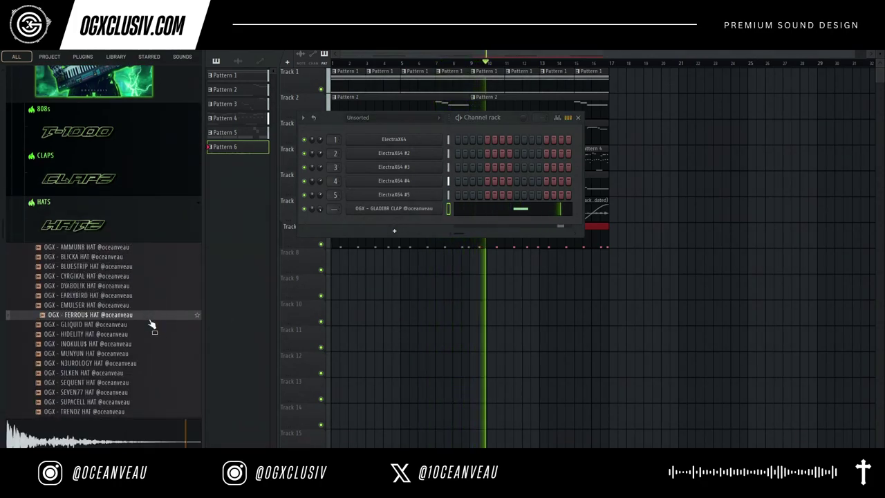
left_click(150, 325)
left_click(150, 334)
left_click(150, 343)
left_click(149, 353)
left_click(147, 362)
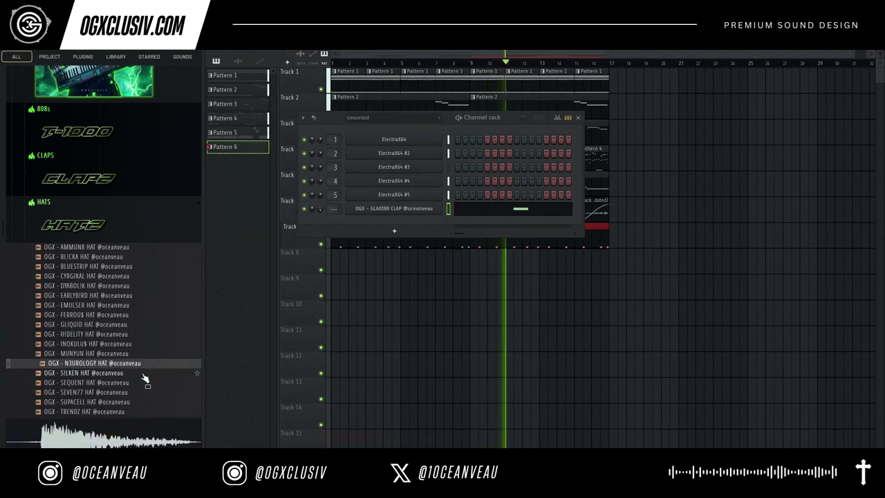
left_click(144, 372)
left_click(141, 382)
left_click(142, 394)
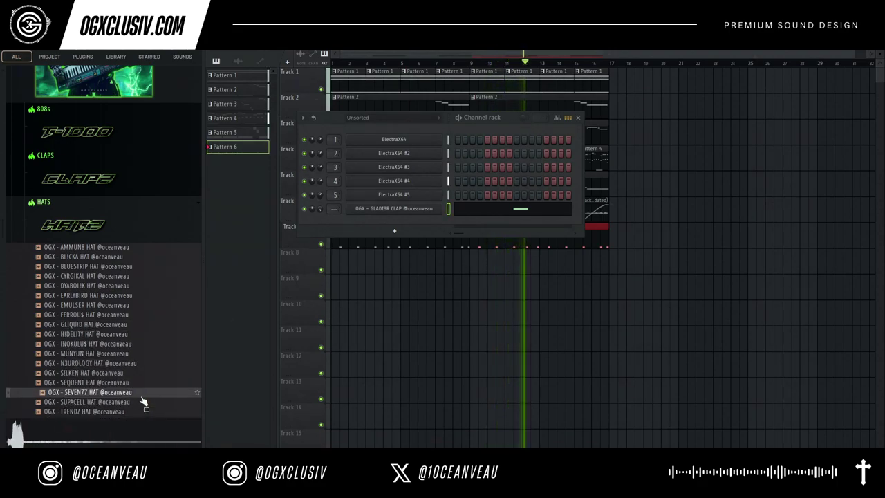
Step: Add OGX - SEVEN77 HAT as a channel in a new Pattern 7 and fill every second step
left_click_drag(142, 401, 166, 380)
left_click_drag(109, 393, 421, 223)
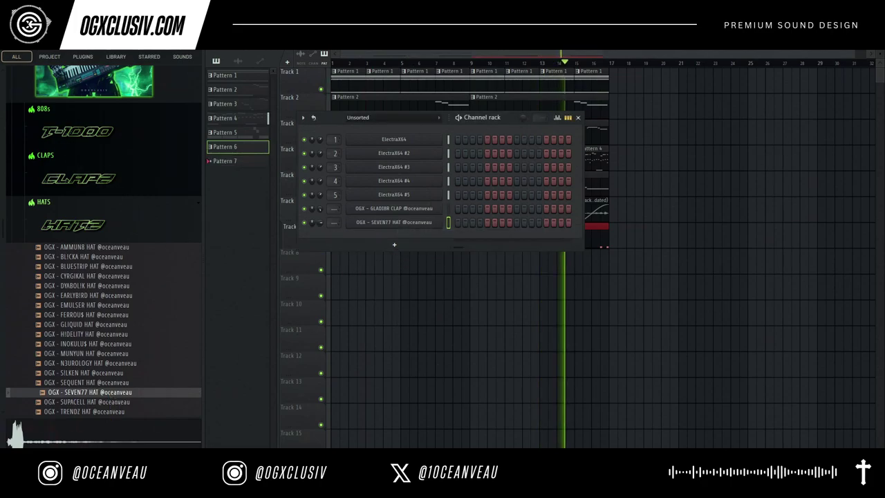
right_click(428, 221)
left_click(558, 252)
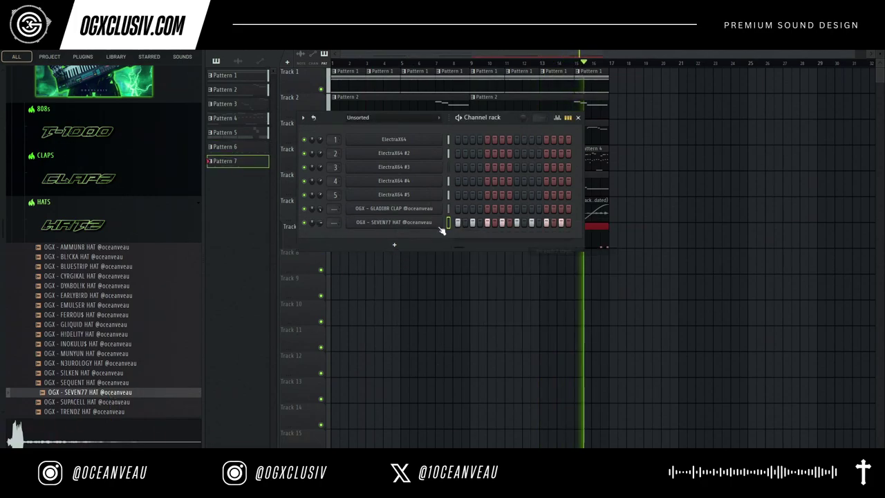
Step: Lengthen the SEVEN77 hat notes with the articulator so they join end to end, and repeat them to fill four bars
right_click(443, 223)
left_click(473, 222)
key("alt+l")
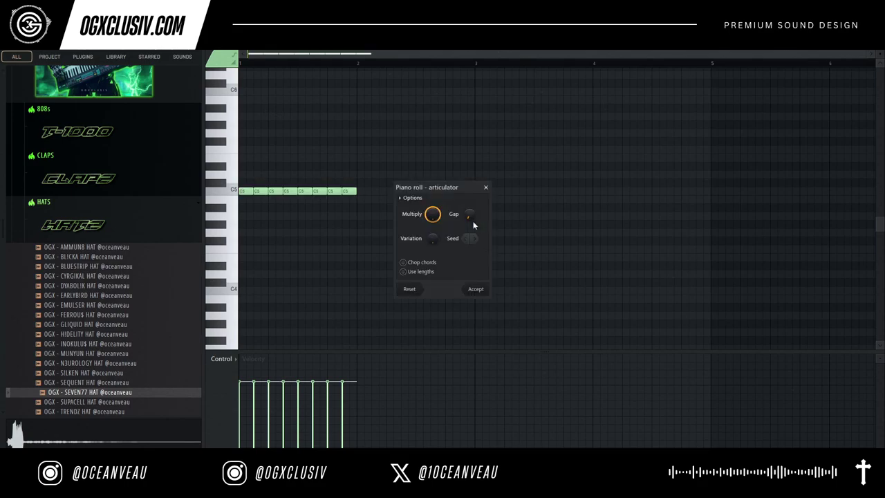
key("Return")
key("ctrl+d")
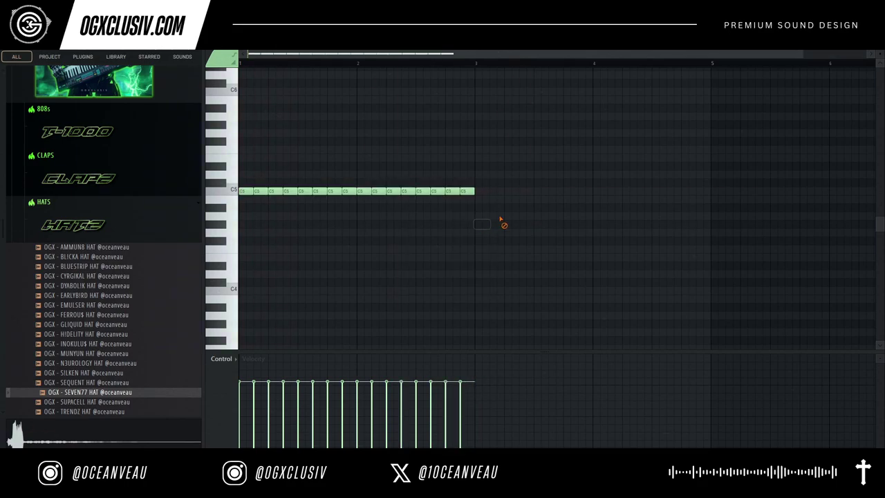
key("ctrl+b")
key("ctrl+d")
Step: Place Pattern 7 clips on Track 8 of the playlist from bar 1 up to bar 17
key("F5")
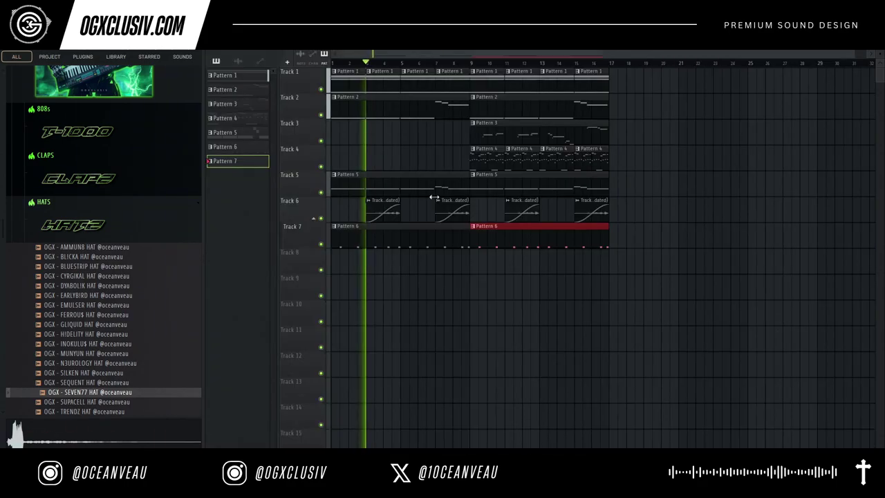
left_click_drag(546, 262, 18, 231)
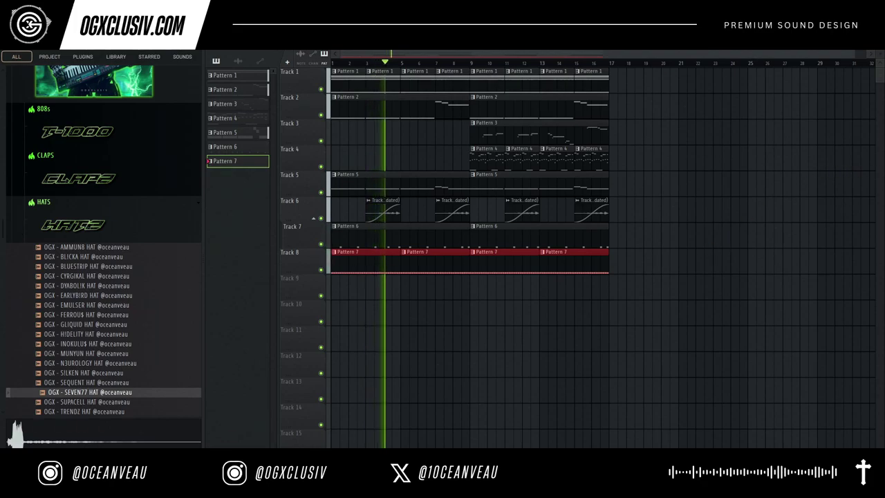
Step: With a 1/6 step snap, split the first hat of bar 2 into a three-note roll and lower the following hat to F4
key("F7")
left_click_drag(663, 55, 319, 86)
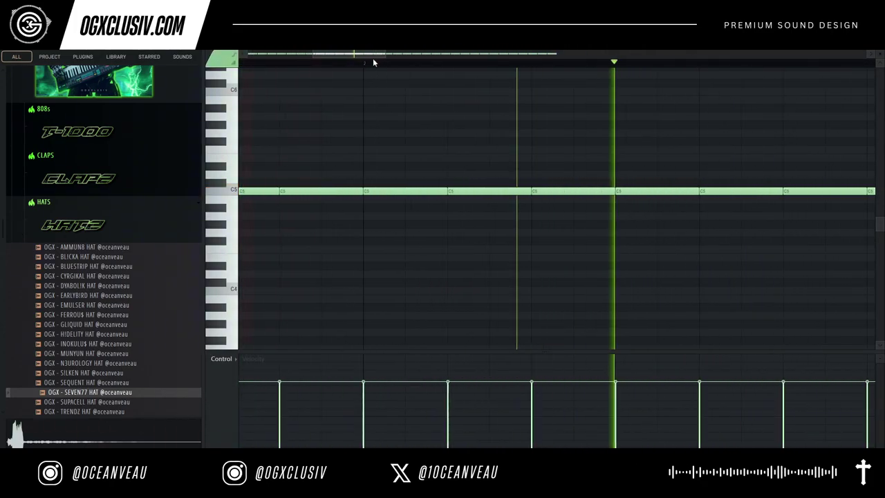
left_click(233, 55)
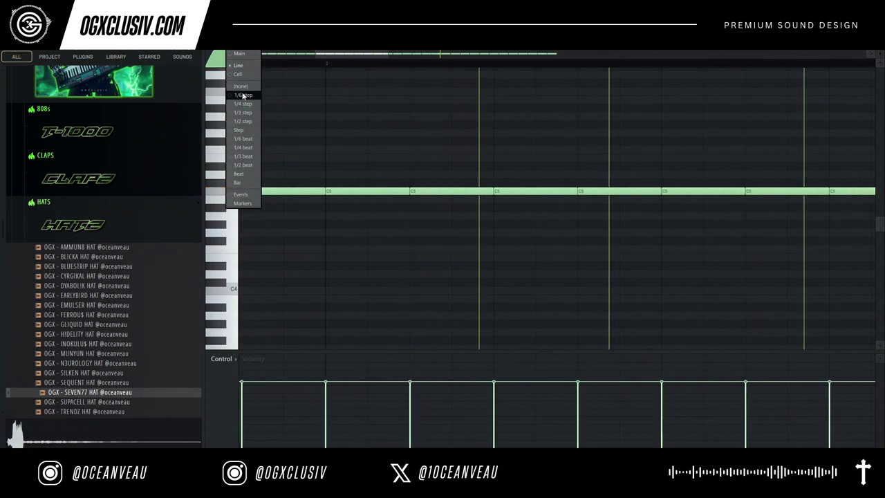
left_click(243, 94)
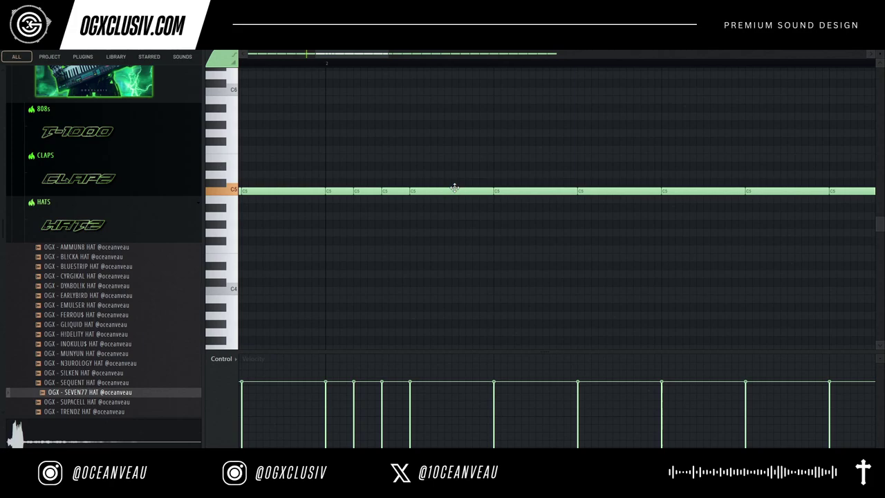
left_click_drag(454, 187, 454, 247)
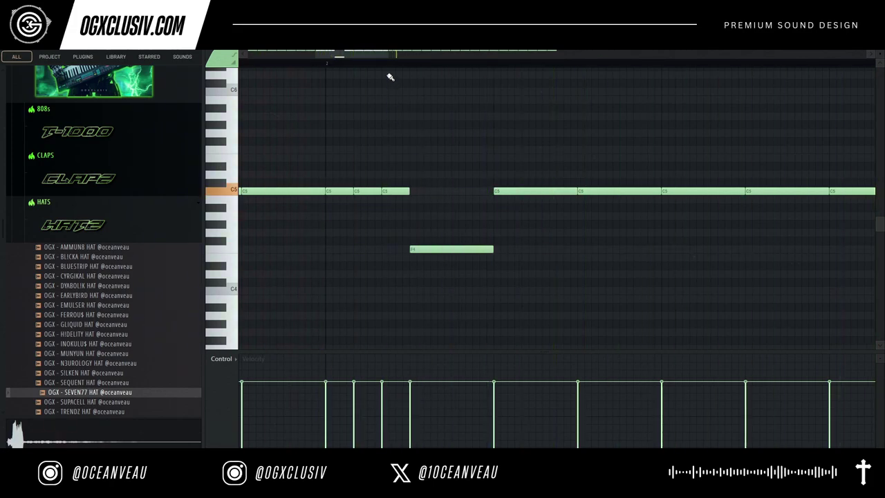
Step: Add three-note hat rolls at C5 and G#4 in bar 4, and vary its ending with a gap and a split note
left_click_drag(382, 54, 489, 60)
right_click(477, 191)
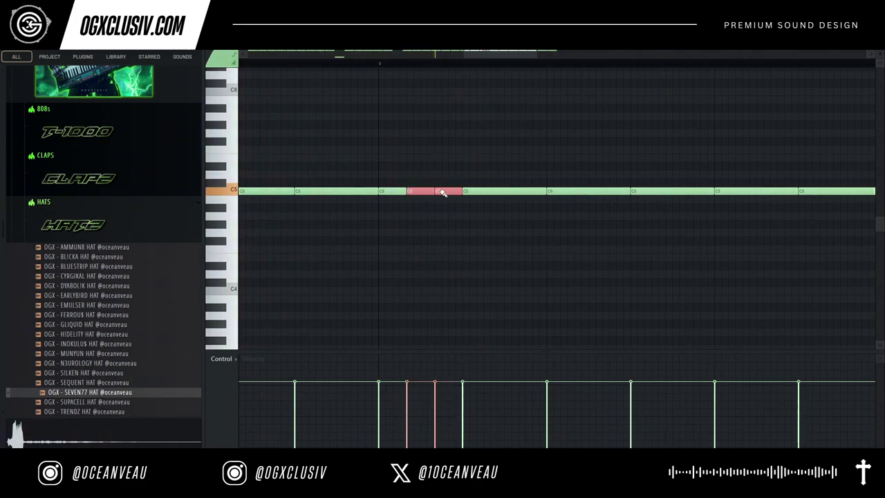
left_click(549, 225)
left_click(577, 224)
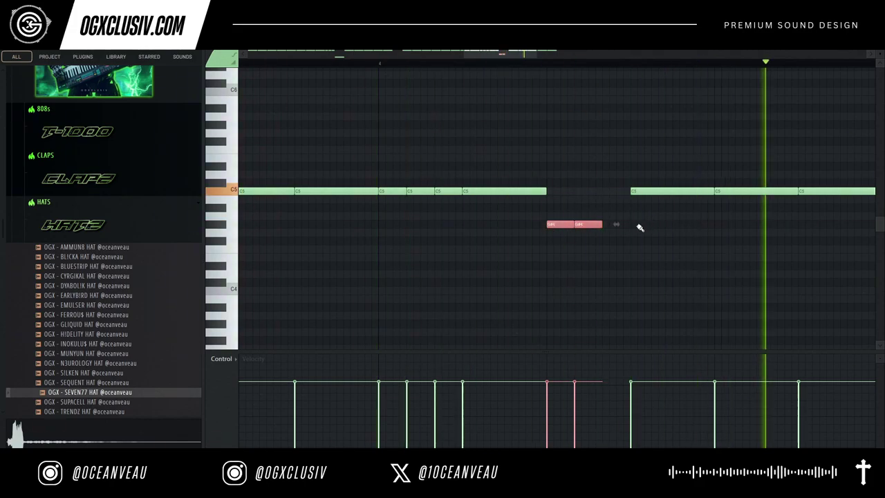
left_click(620, 216)
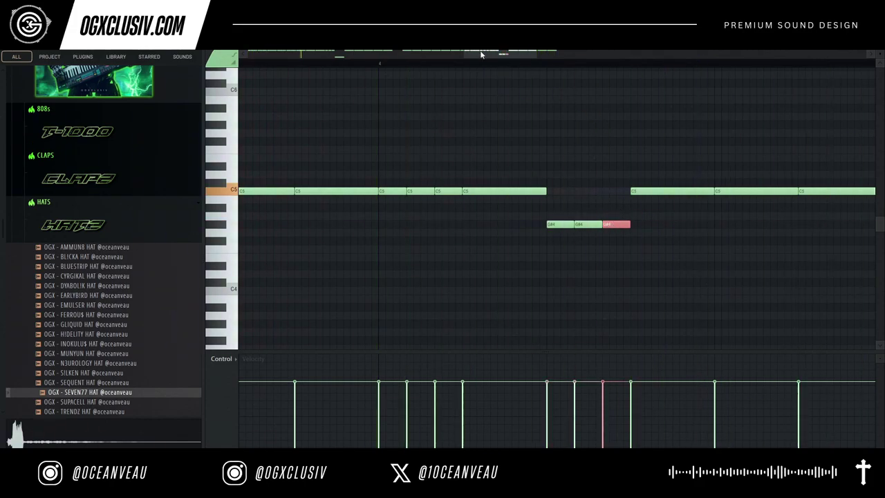
left_click_drag(481, 54, 501, 54)
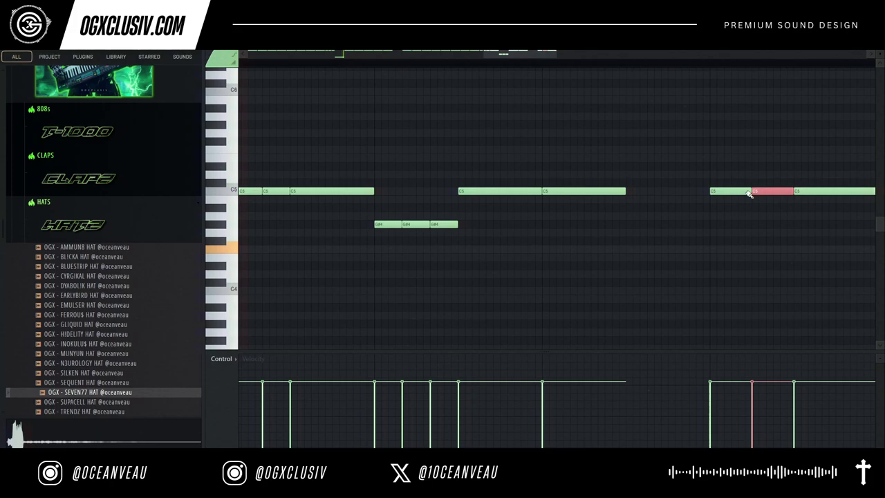
Step: Audition the SUPACELL, TRENDZ, SEQUENT, SILKEN, N3UROLOGY and INOKULU$ hat samples over the playing beat
left_click(880, 48)
left_click(119, 404)
left_click(124, 412)
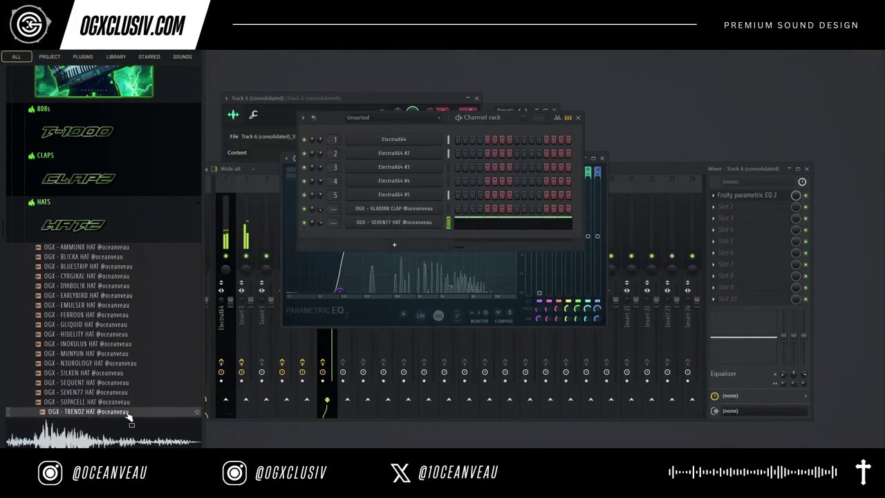
left_click(127, 384)
left_click(128, 375)
left_click(129, 366)
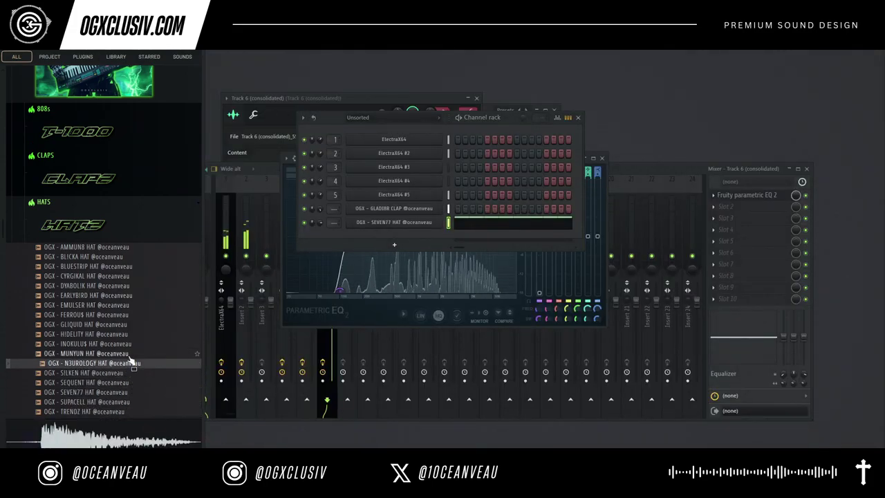
left_click(130, 344)
Step: Duplicate the four-bar SEVEN77 hat pattern to fill eight bars
left_click(513, 224)
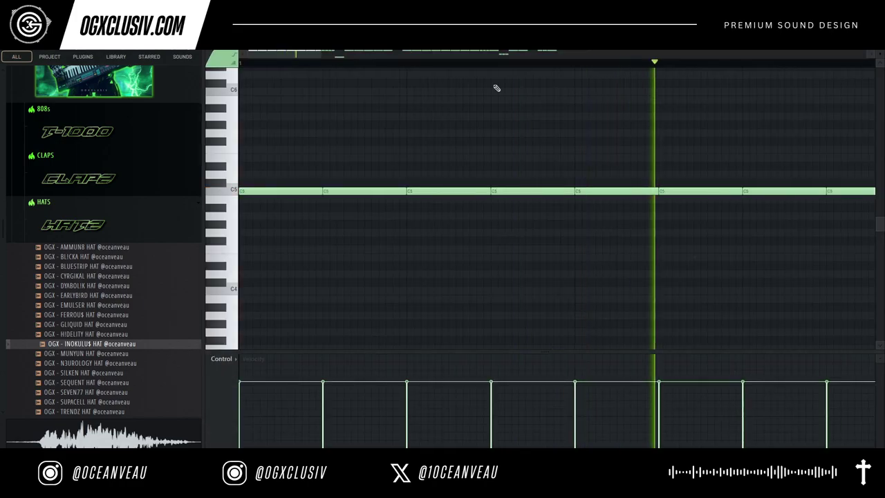
left_click_drag(336, 57, 477, 58)
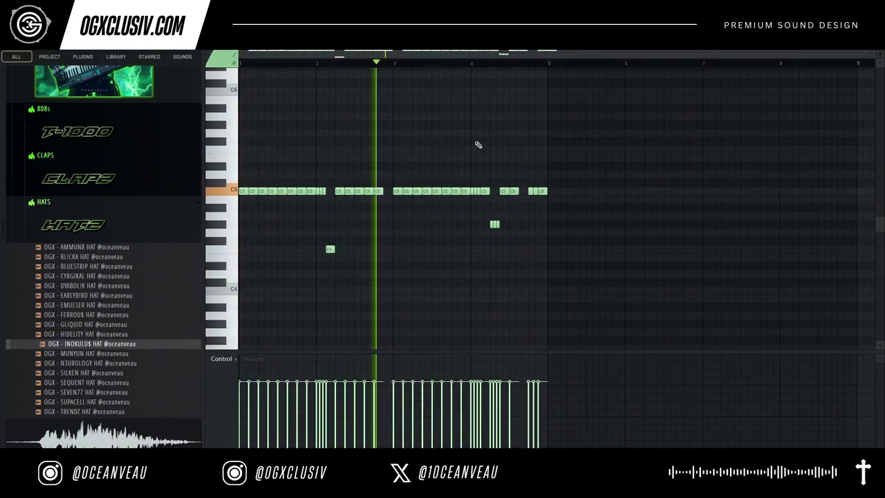
key("ctrl+b")
key("ctrl+d")
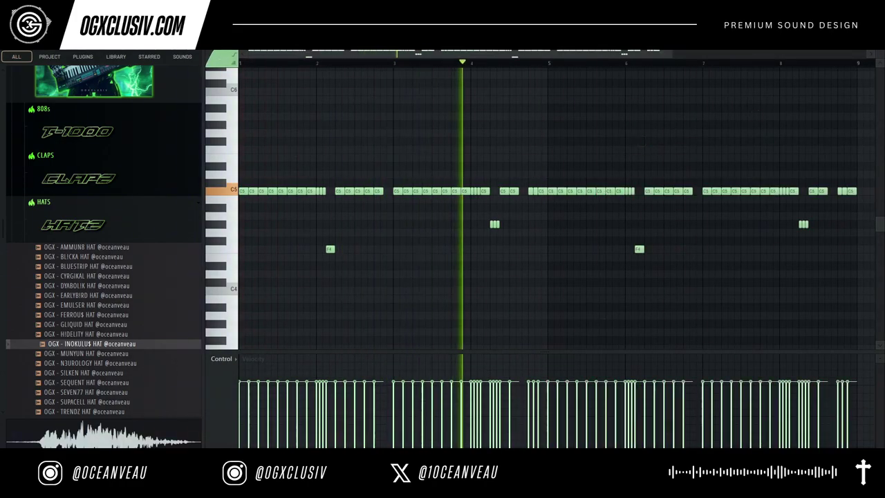
Step: Audition the hat samples upward through the list from GLIQUID and HIDELITY to CYRGIKAL and BLICKA
key("F7")
left_click(114, 324)
left_click(119, 335)
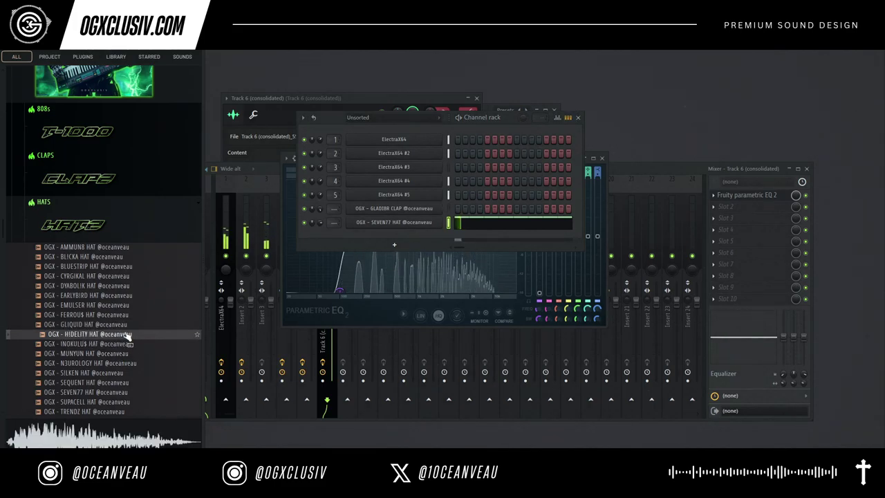
left_click(121, 315)
left_click(122, 305)
left_click(125, 295)
left_click(128, 285)
left_click(127, 280)
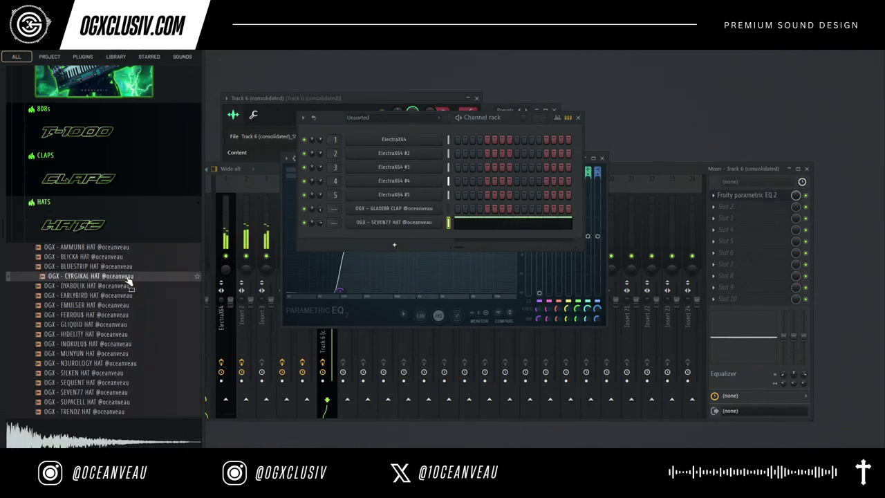
left_click(117, 258)
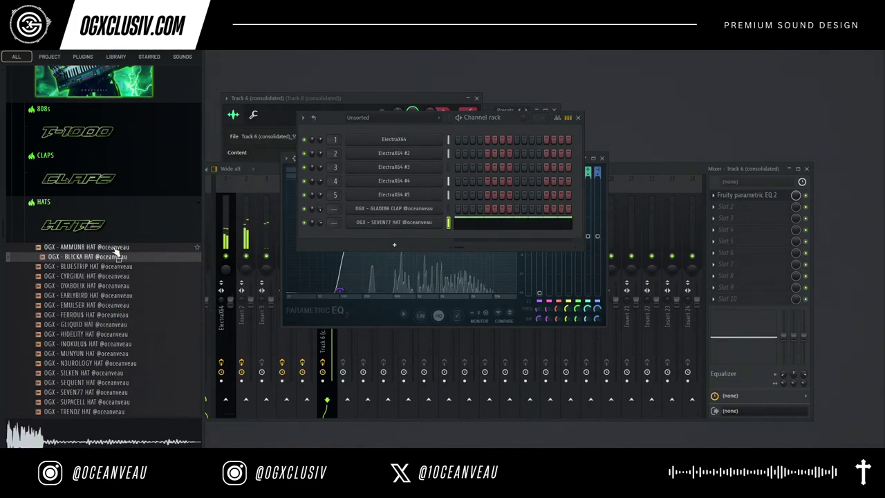
Step: Compare the AMMUN8, BLICKA and BLUESTRIP hats and add OGX - CYRGIKAL HAT as a new channel
left_click(117, 249)
left_click(121, 258)
left_click(122, 267)
left_click(122, 260)
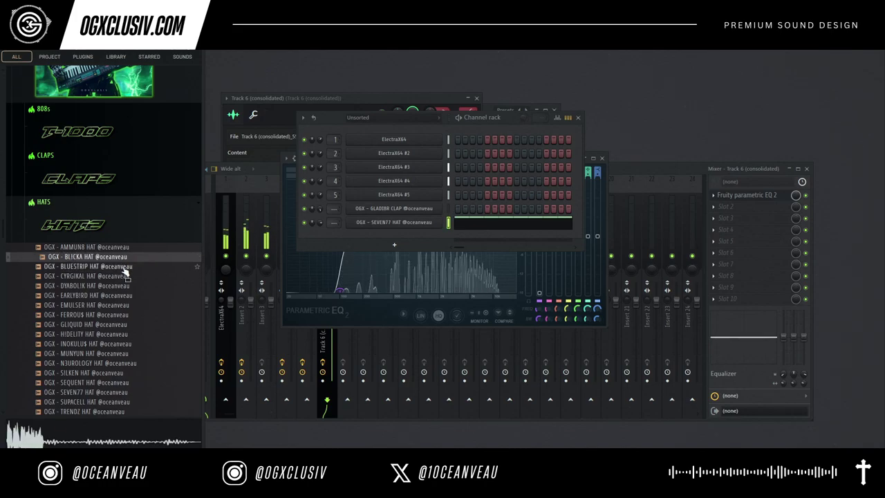
left_click_drag(125, 276, 422, 236)
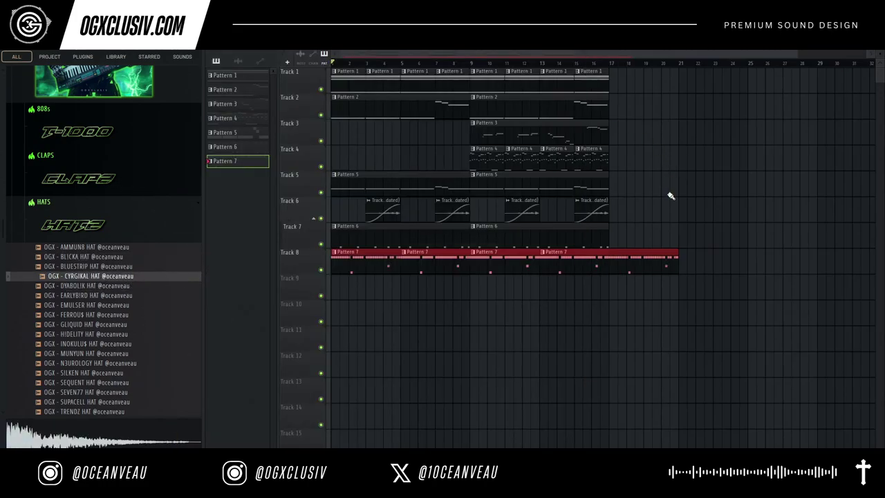
Step: Delete the extra Pattern 7 clips on Track 8, keeping the first, and place a second clip at bar 9
right_click(643, 265)
right_click(524, 267)
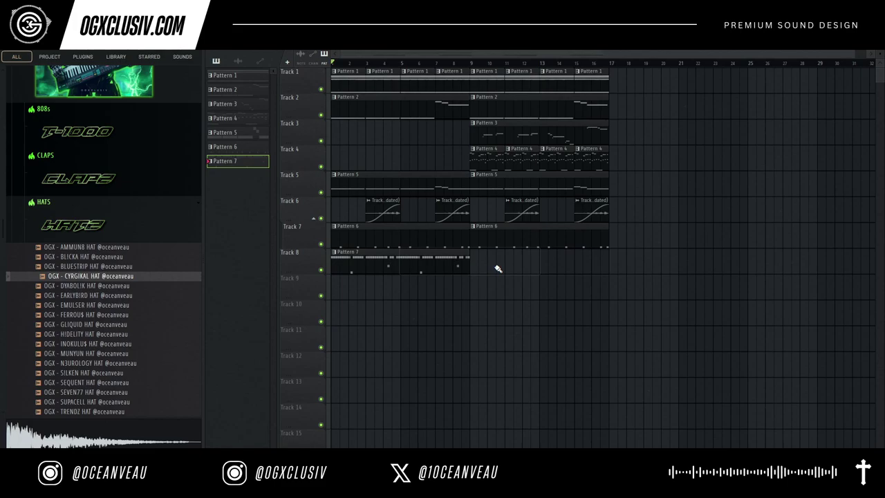
left_click(478, 264)
key("F5")
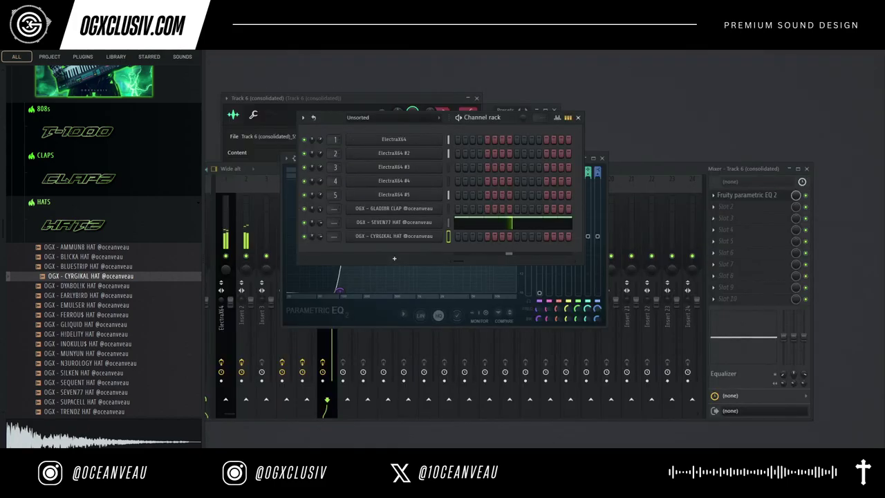
Step: Draw a twelve-note C5 roll from the start of bar 3 for the CYRGIKAL hat, with velocities ramping down
right_click(393, 235)
left_click(460, 237)
left_click_drag(616, 55, 398, 72)
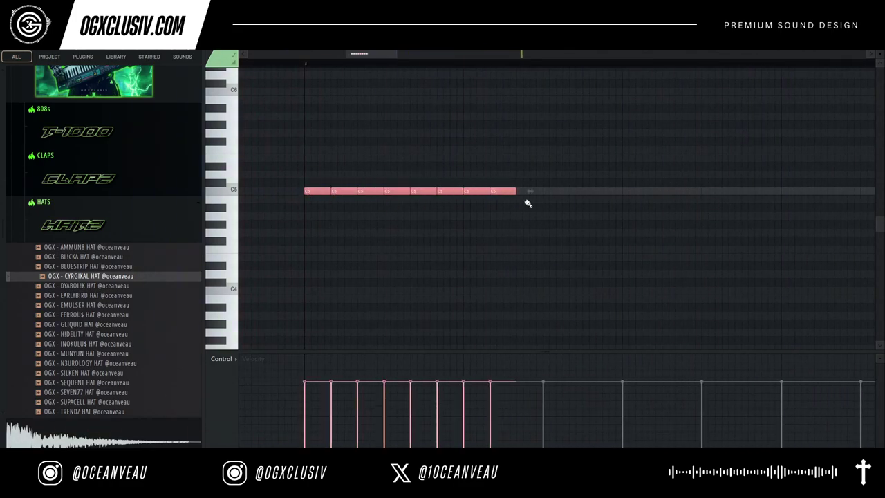
left_click_drag(527, 202, 622, 201)
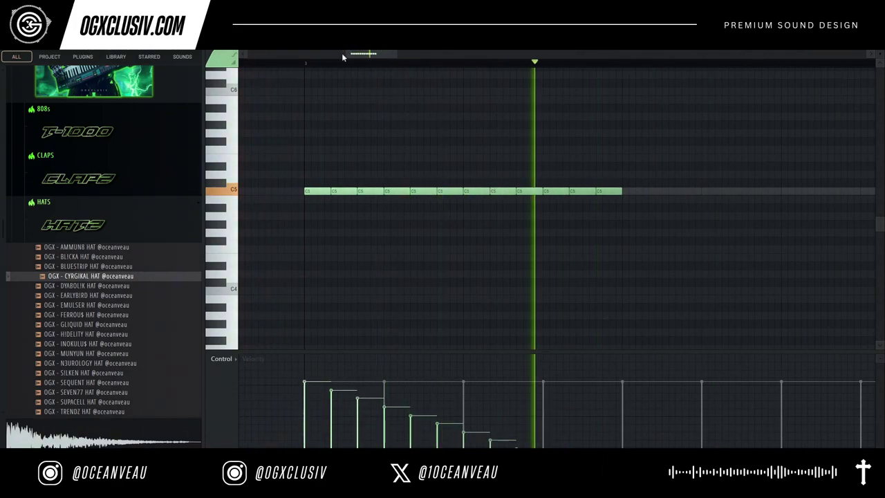
Step: Lower the last six notes of the CYRGIKAL hat roll to G#4
left_click_drag(656, 146, 463, 269)
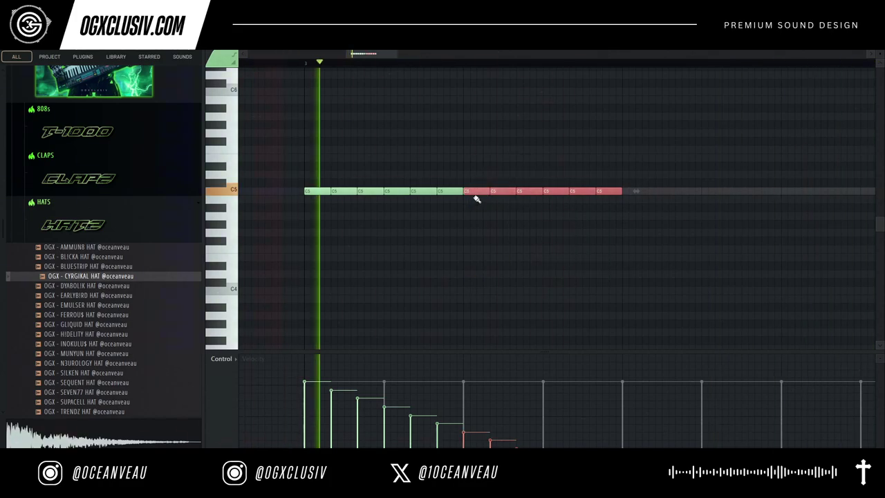
left_click_drag(472, 193, 476, 302)
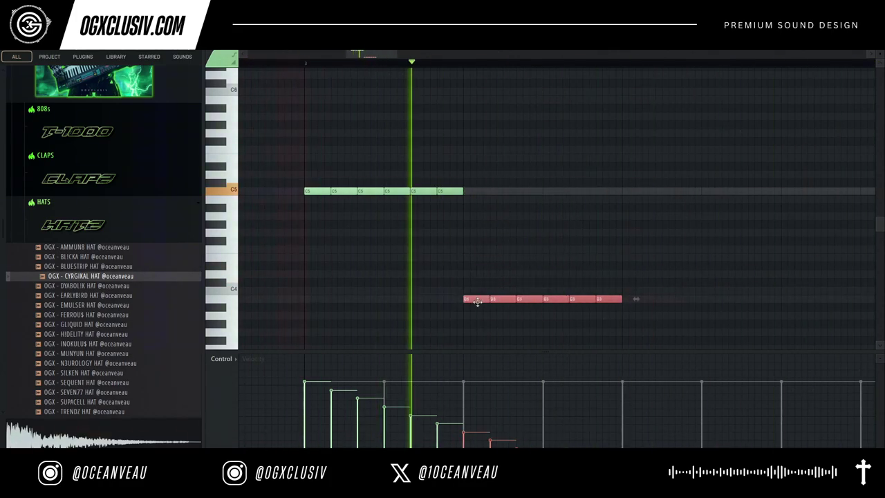
scroll(500, 235, "down", 2)
left_click_drag(478, 249, 477, 166)
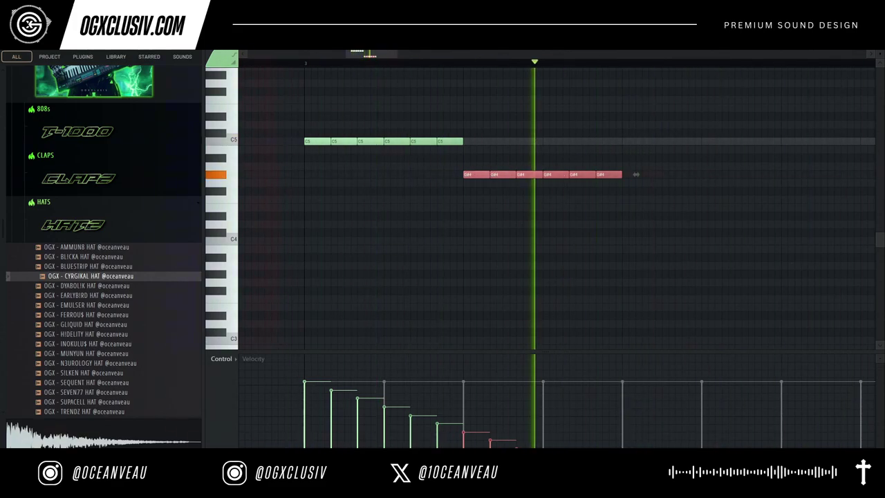
Step: Redraw the descending velocity ramp across the CYRGIKAL hat roll
left_click(604, 276)
right_click(604, 276)
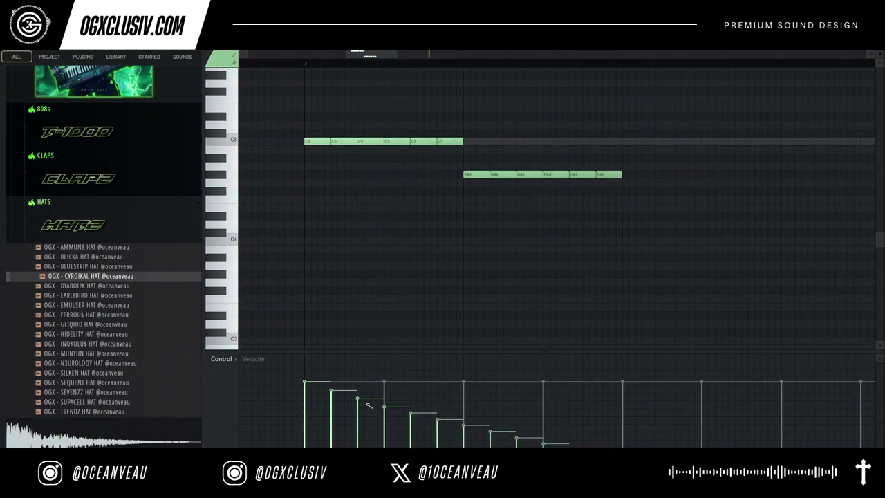
left_click_drag(336, 389, 330, 381)
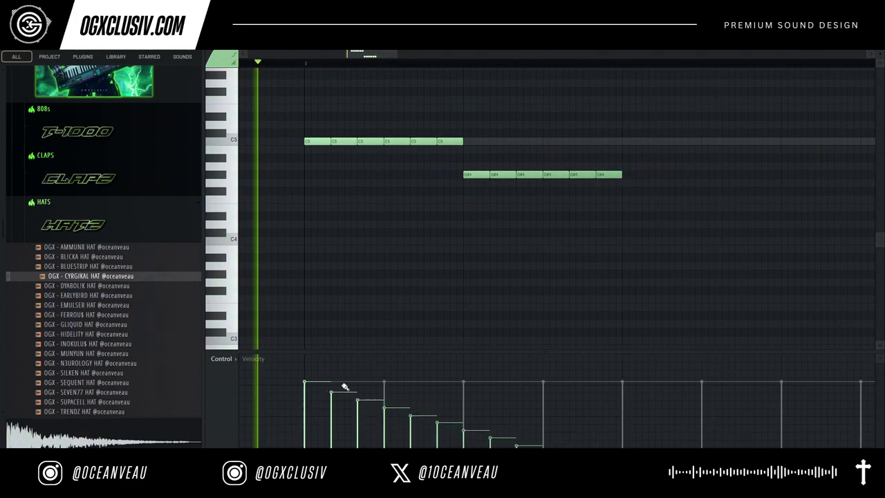
Step: Add a three-note G3 roll on beat 4 of bar 3 with gently falling velocities
left_click_drag(364, 56, 380, 57)
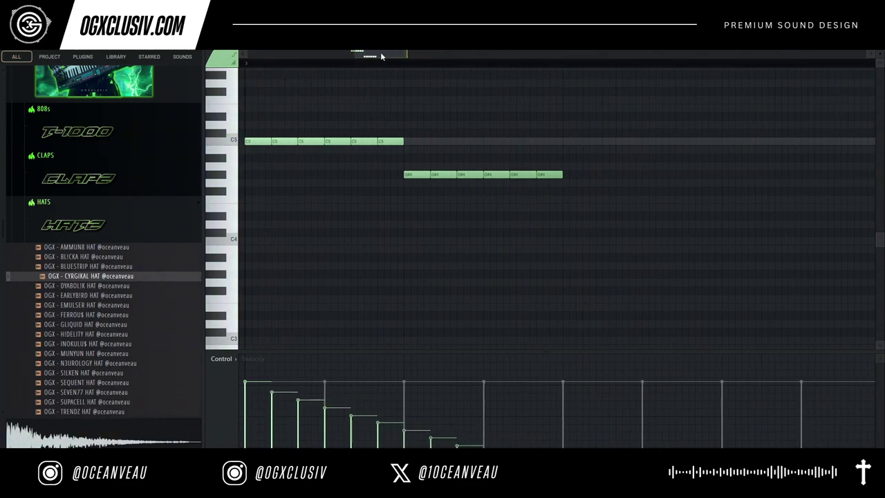
left_click_drag(482, 397, 541, 411)
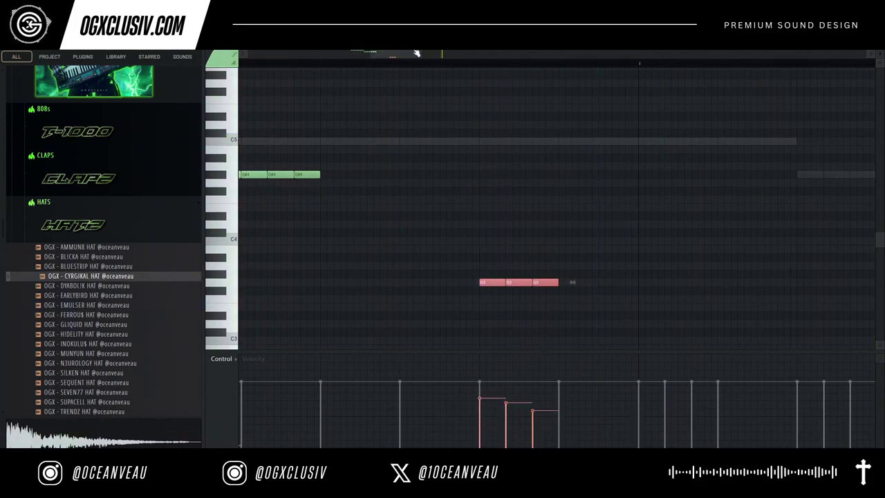
Step: Duplicate the CYRGIKAL hat rolls from bars 1–4 into bars 5–8
left_click_drag(411, 56, 256, 76)
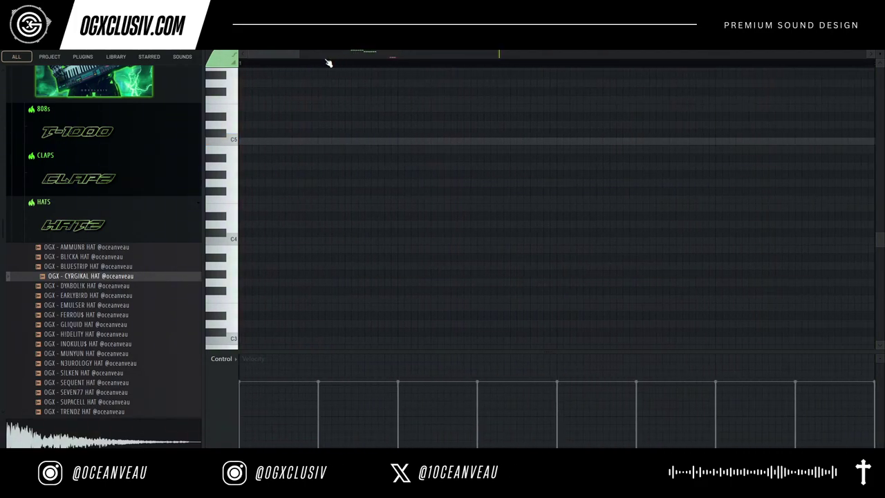
left_click_drag(299, 54, 866, 54)
left_click_drag(241, 64, 450, 65)
left_click(232, 45)
left_click(240, 68)
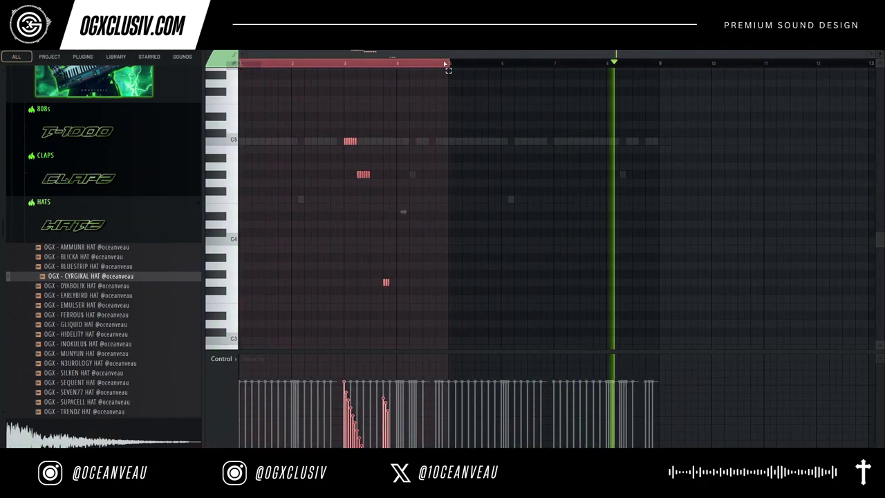
left_click(448, 64, "ctrl")
key("ctrl+a")
key("ctrl+b")
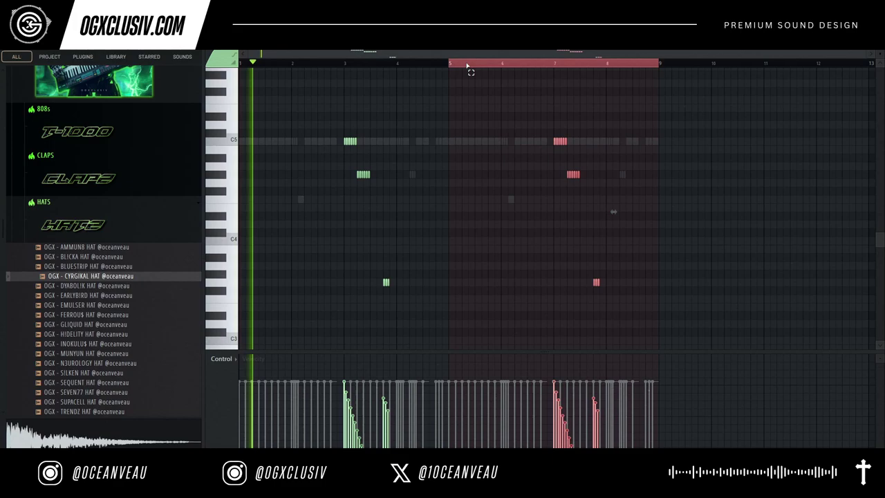
key("ctrl+d")
left_click_drag(597, 55, 733, 55)
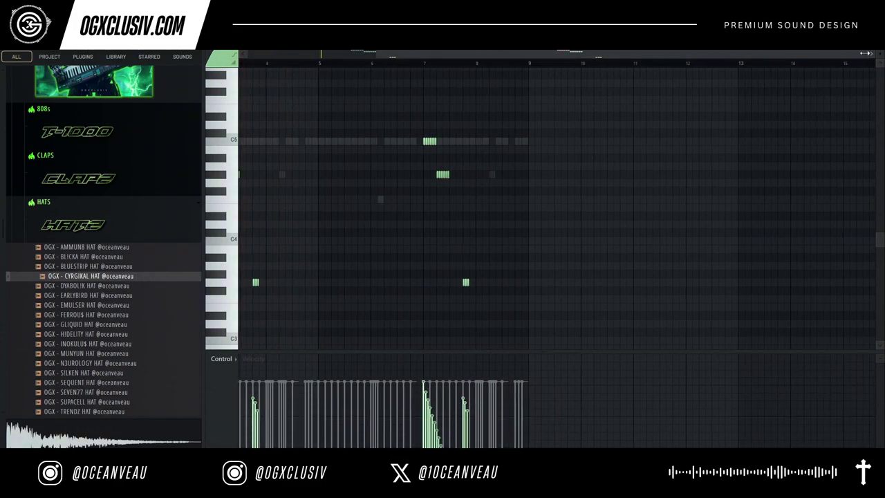
Step: Add a three-note C5 roll with raised velocities at the start of bar 5 and a single C5 note halfway through beat 2
left_click_drag(865, 53, 503, 55)
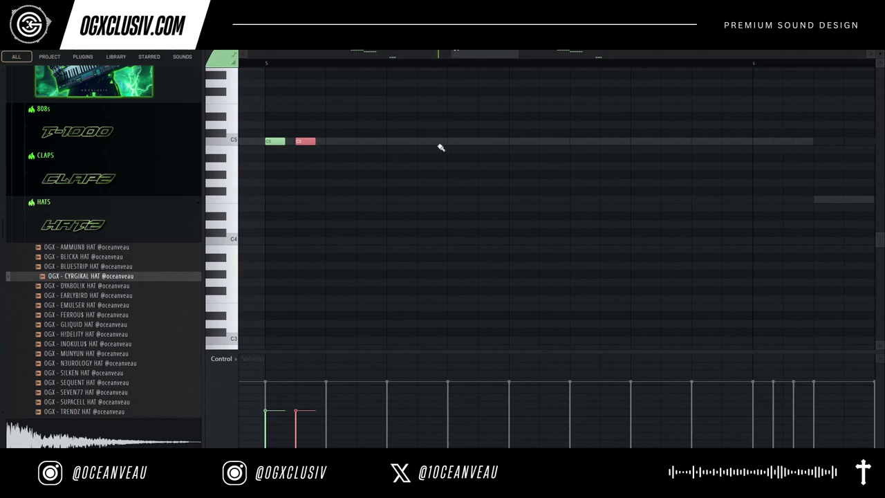
right_click(311, 142)
left_click(230, 51)
left_click(244, 96)
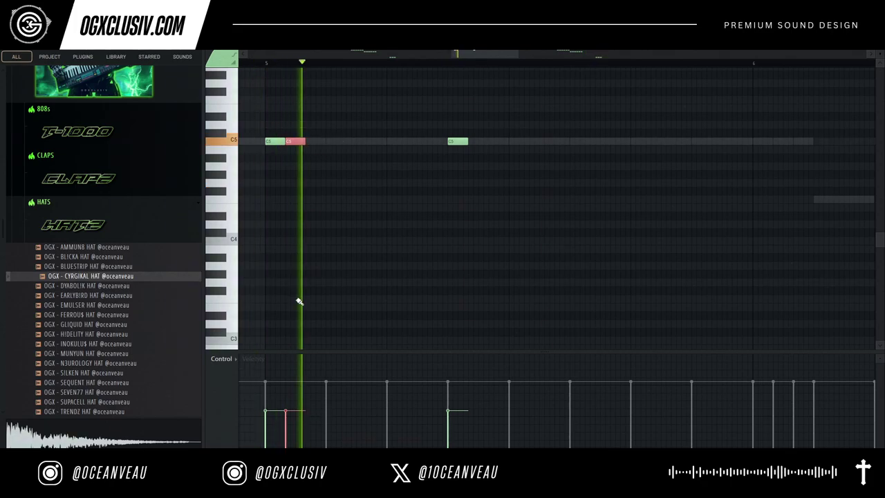
left_click(313, 142)
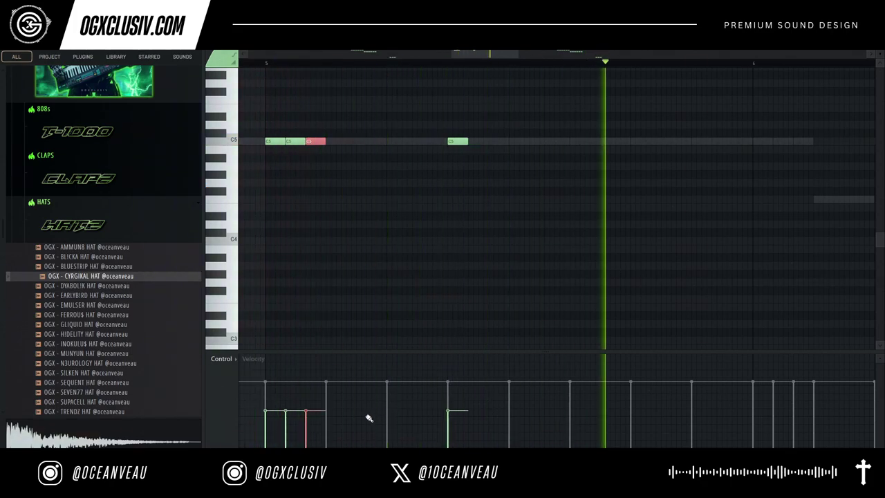
left_click(304, 321)
right_click(304, 321)
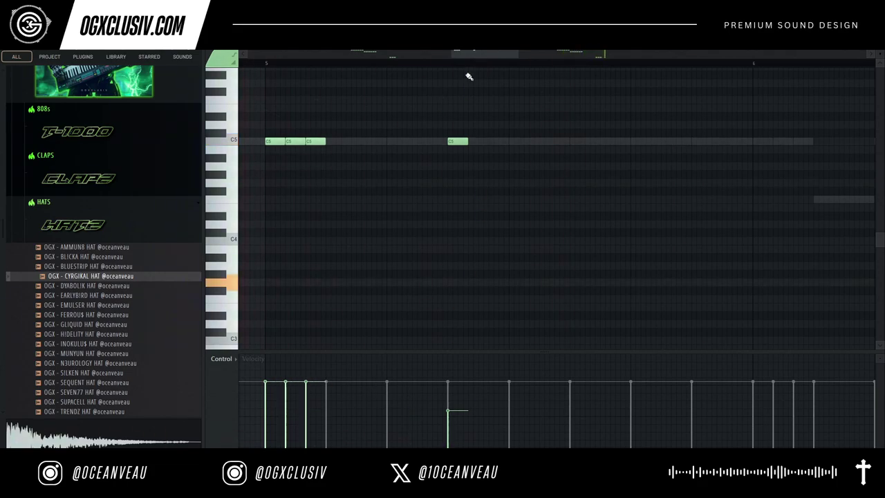
Step: Place a C5 note halfway through beat 1 of bar 1 and a three-note C5 roll on beat 4
left_click_drag(486, 56, 272, 57)
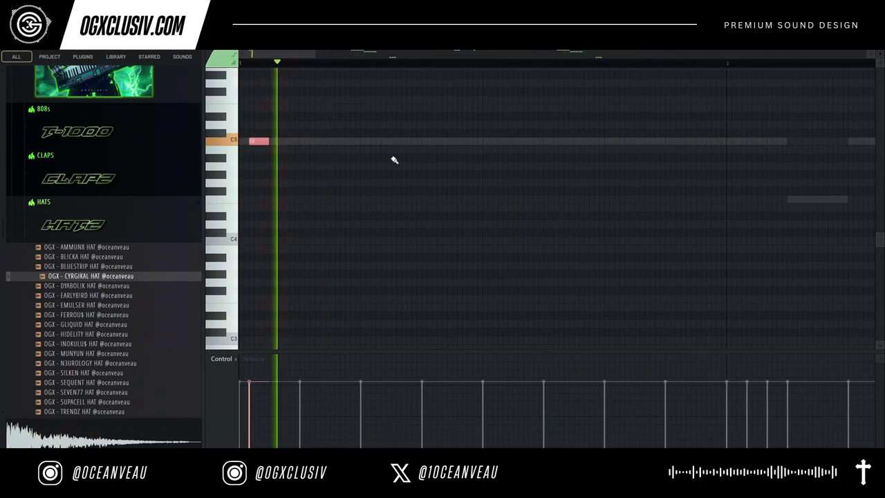
right_click(259, 141)
left_click(301, 141)
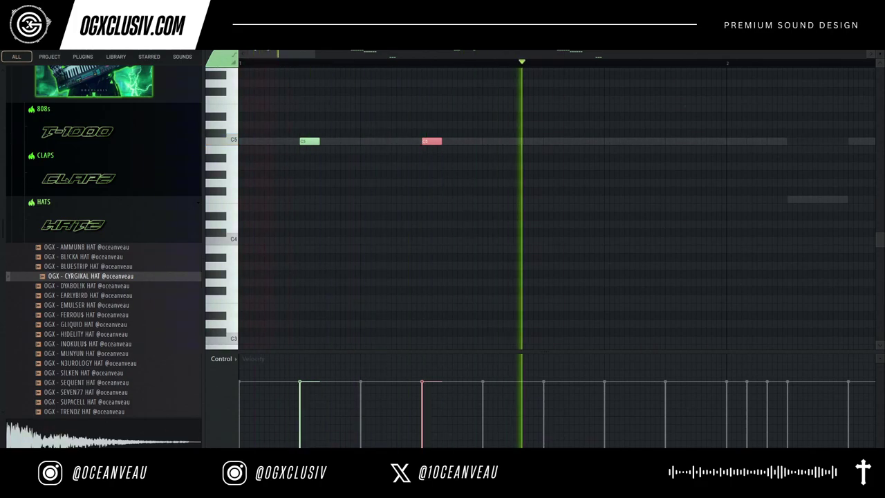
right_click(433, 141)
left_click_drag(607, 141, 657, 142)
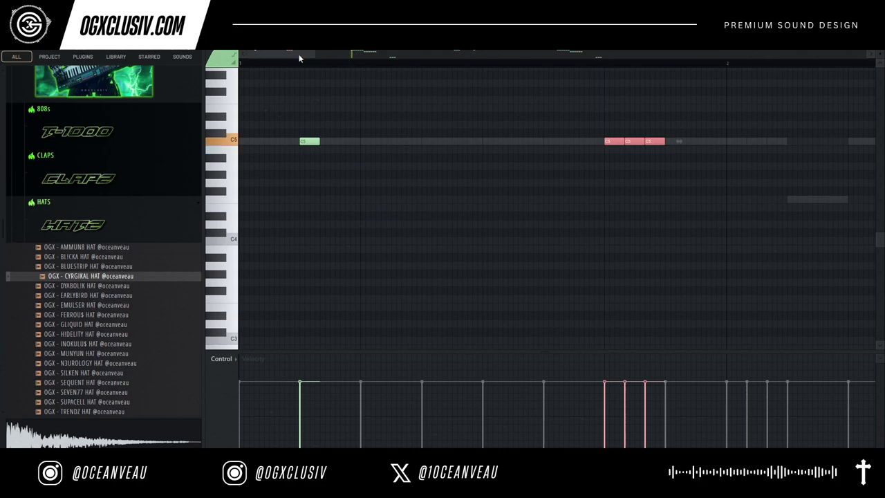
Step: Draw a six-note roll with rising velocities from beat 2 of bar 8, trying G#4 and settling on F3
left_click_drag(298, 59, 649, 101)
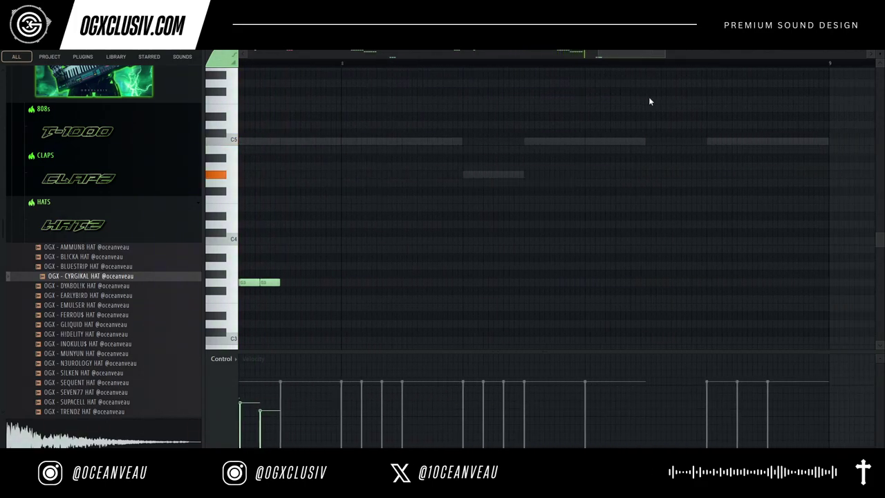
key("space")
mouse_move(461, 176)
left_mouse_down()
mouse_move(609, 181)
mouse_move(560, 226)
left_mouse_up()
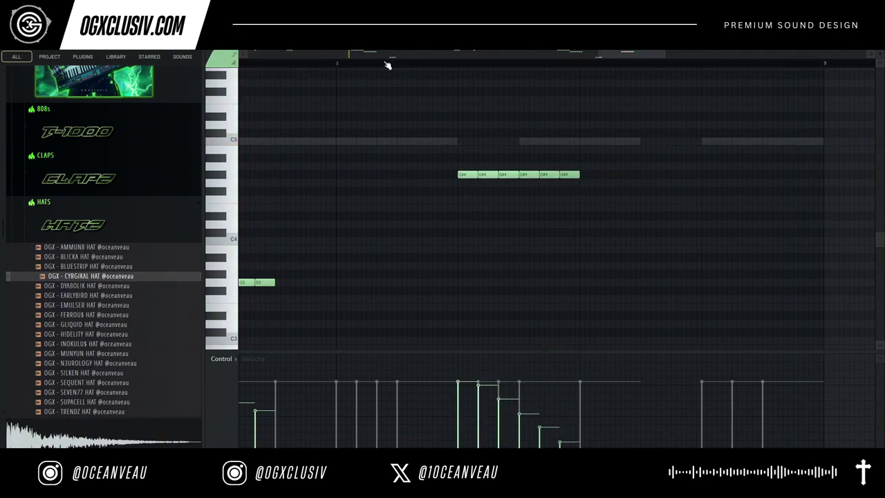
mouse_move(458, 426)
left_mouse_down()
mouse_move(513, 418)
mouse_move(618, 369)
left_mouse_up()
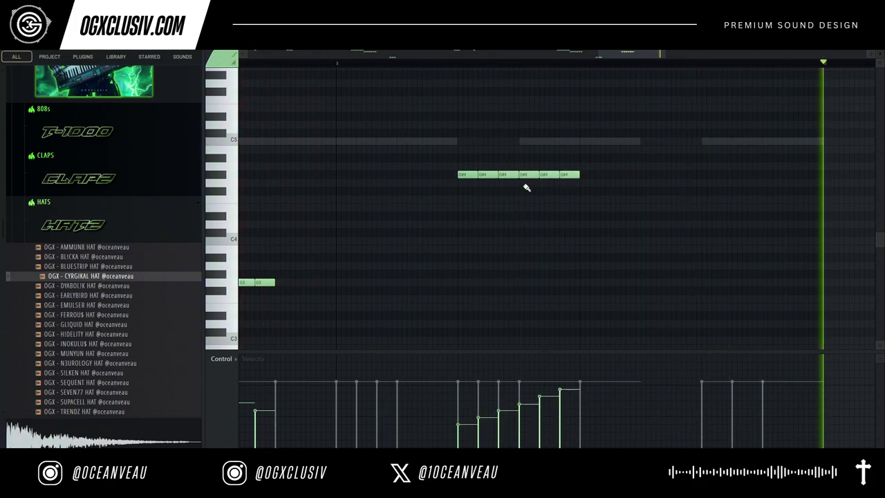
mouse_move(459, 299)
left_mouse_down()
mouse_move(652, 298)
mouse_move(579, 350)
left_mouse_up()
left_click_drag(466, 428, 580, 386)
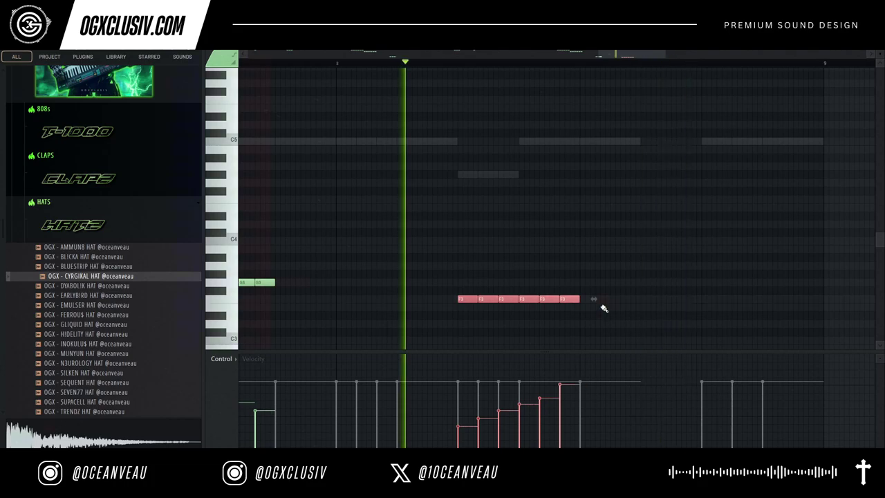
Step: Try to fill the rest of bar 8 with a faster F3 roll of falling velocities
mouse_move(609, 272)
left_mouse_down()
mouse_move(589, 305)
mouse_move(825, 296)
left_mouse_up()
right_click(828, 299)
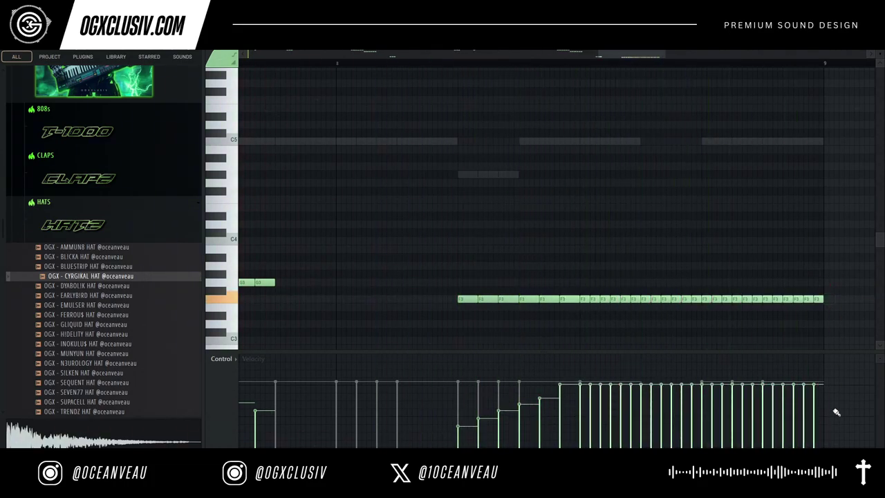
left_click_drag(830, 421, 818, 449)
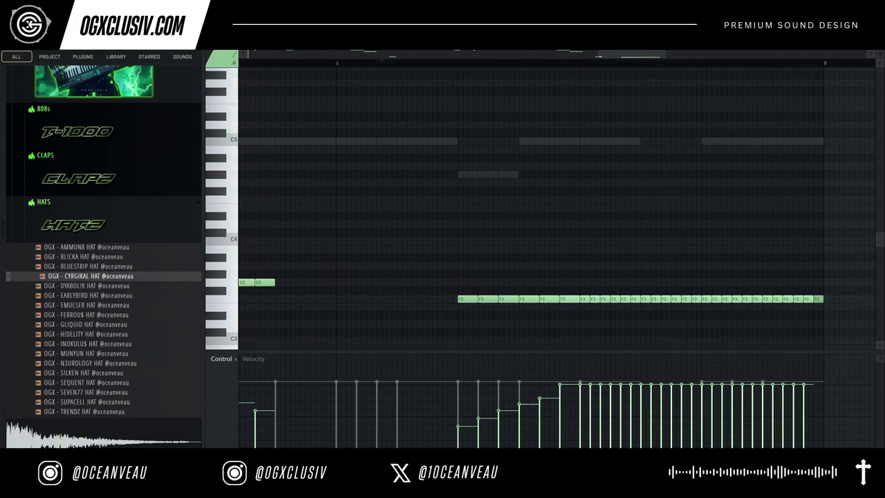
mouse_move(634, 442)
left_mouse_down()
mouse_move(586, 419)
mouse_move(583, 393)
left_mouse_up()
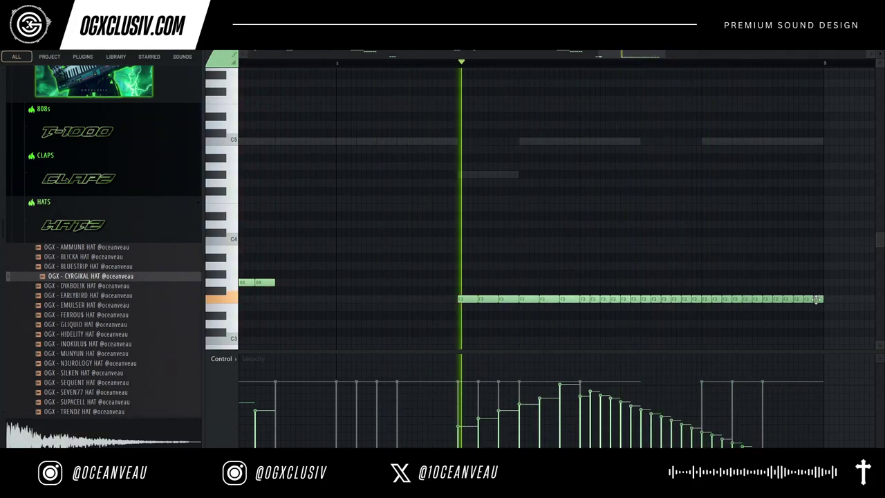
Step: Replace the fast notes with six longer F3 notes across beat 3 of bar 8, with falling velocities
left_click_drag(820, 300, 641, 304)
mouse_move(641, 304)
left_mouse_down()
mouse_move(604, 299)
mouse_move(705, 311)
left_mouse_up()
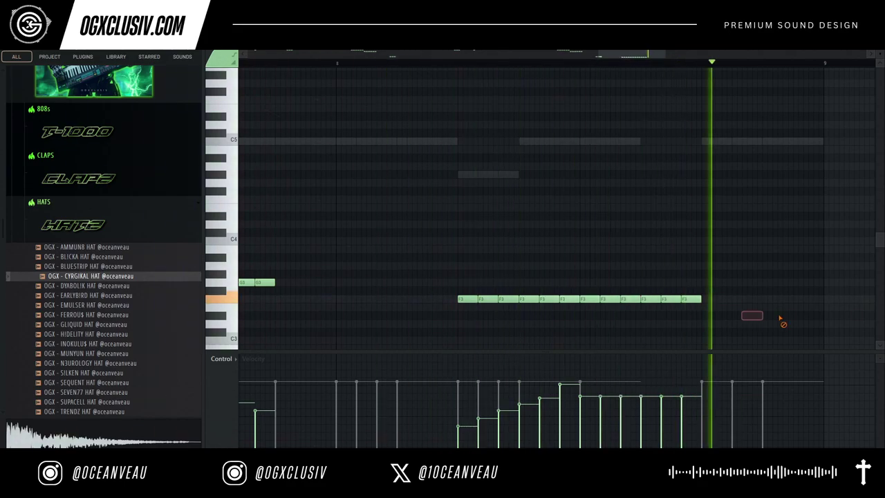
mouse_move(669, 446)
left_mouse_down()
mouse_move(602, 430)
mouse_move(587, 386)
left_mouse_up()
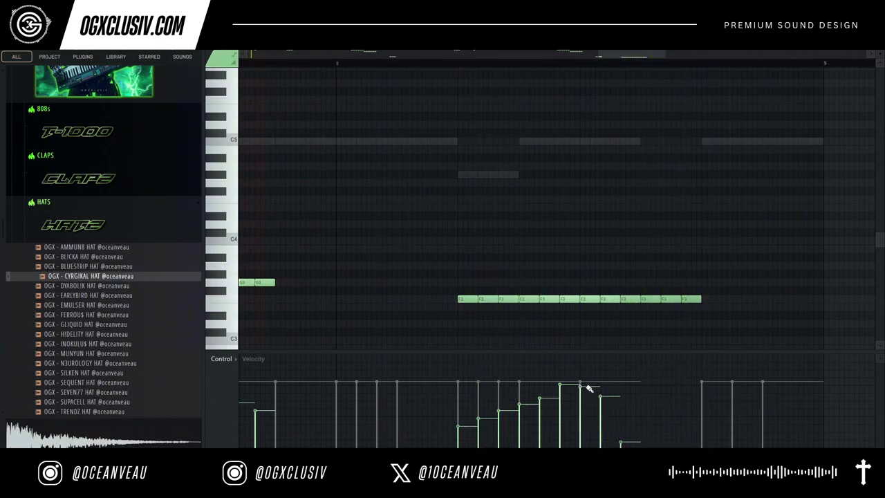
left_click(624, 412)
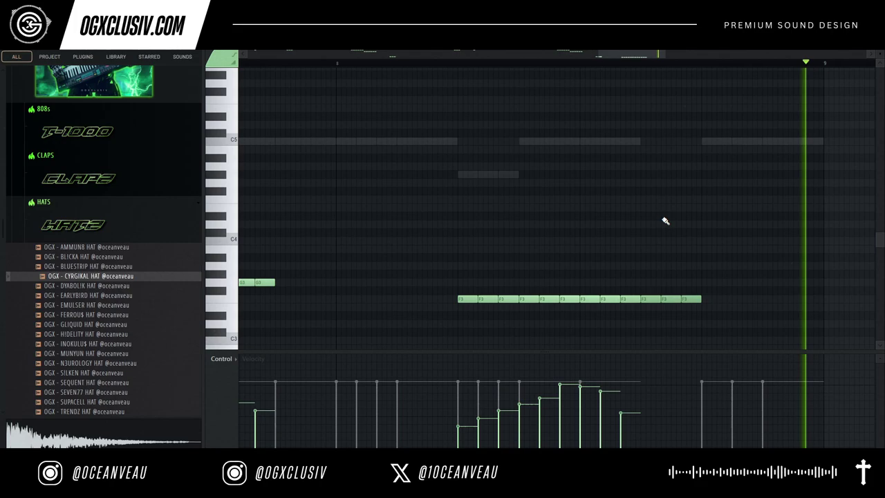
left_click(611, 407)
left_click(627, 430)
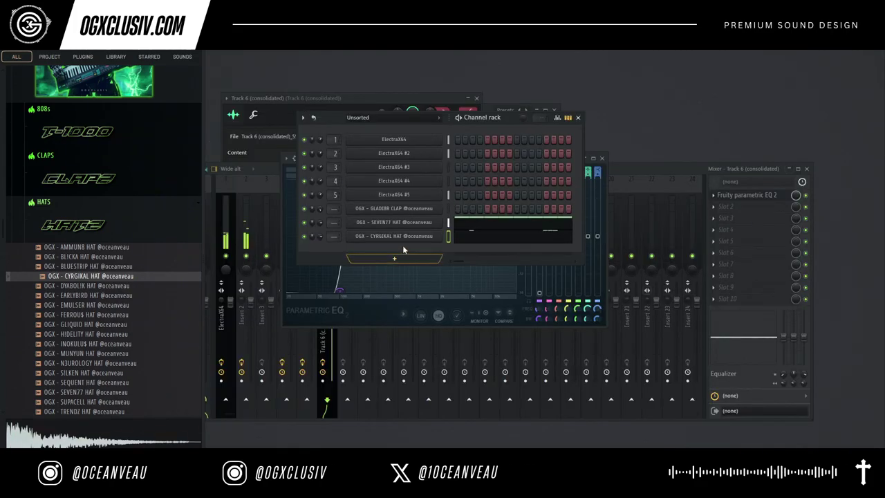
Step: Set the CYRGIKAL hat channel to cut itself and swap its sample, trying DYABOLIK HAT and settling on OGX - EMULSER HAT
right_click(440, 234)
left_click(451, 305)
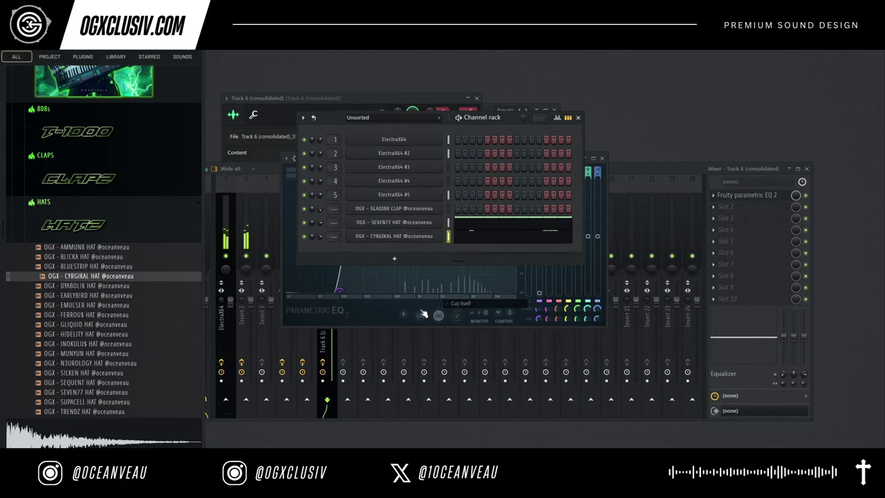
left_click_drag(122, 286, 410, 233)
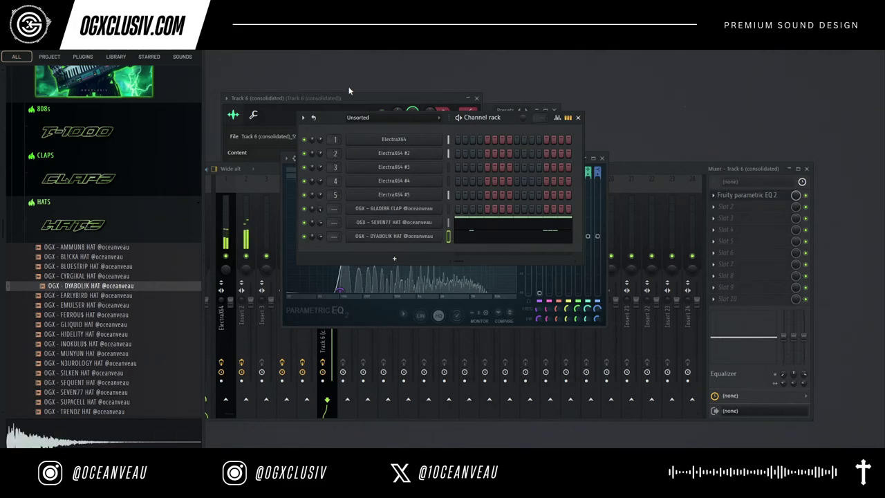
left_click_drag(113, 306, 424, 242)
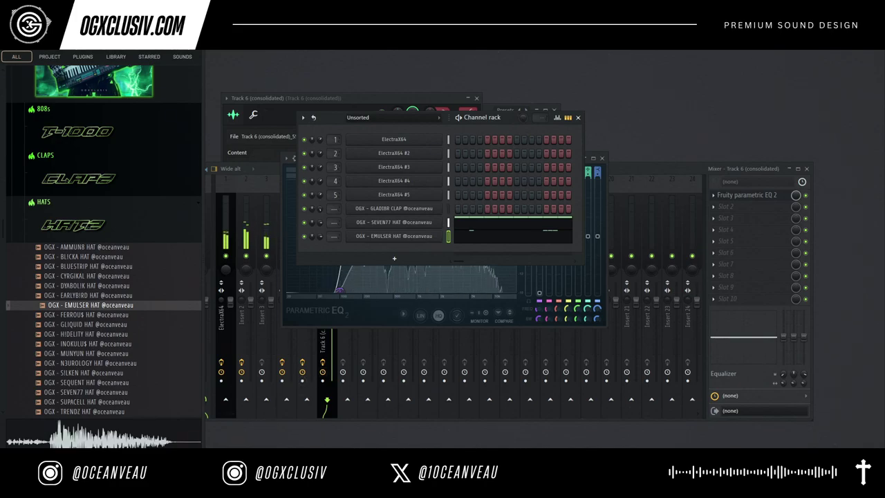
Step: Browse the kit's OPEN folder, audition open hats and add OGX - ANVRCHI$T OPEN as a new channel
left_click(80, 228)
left_click(101, 274)
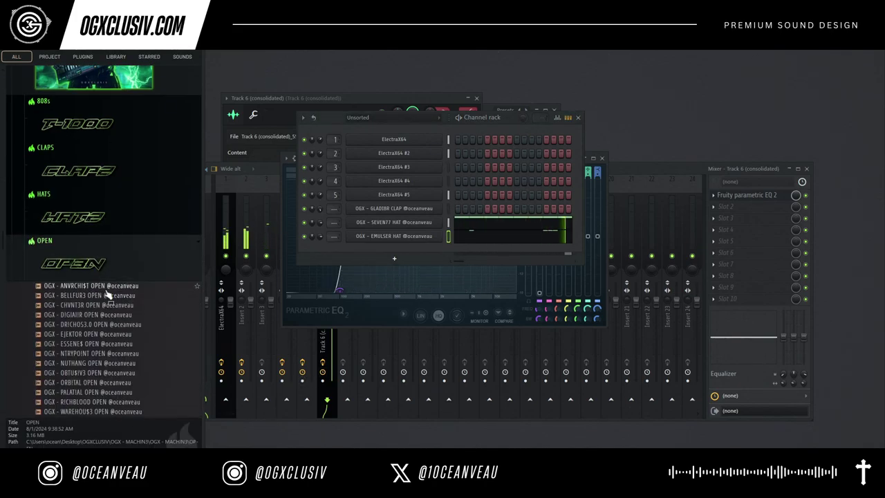
left_click(135, 286)
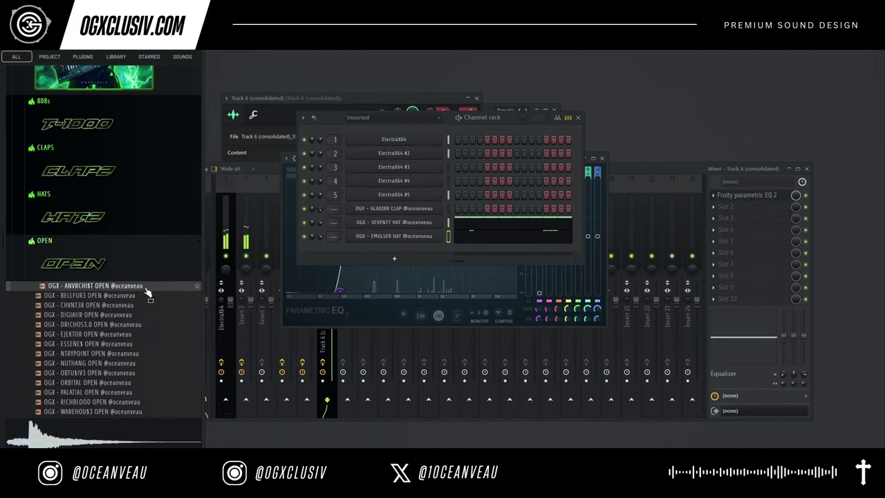
left_click(133, 402)
left_click_drag(145, 286, 398, 257)
Step: In a new pattern, place C5 notes for the ANVRCHI$T open hat on the first beat of bars 1, 2 and 3
key("F4")
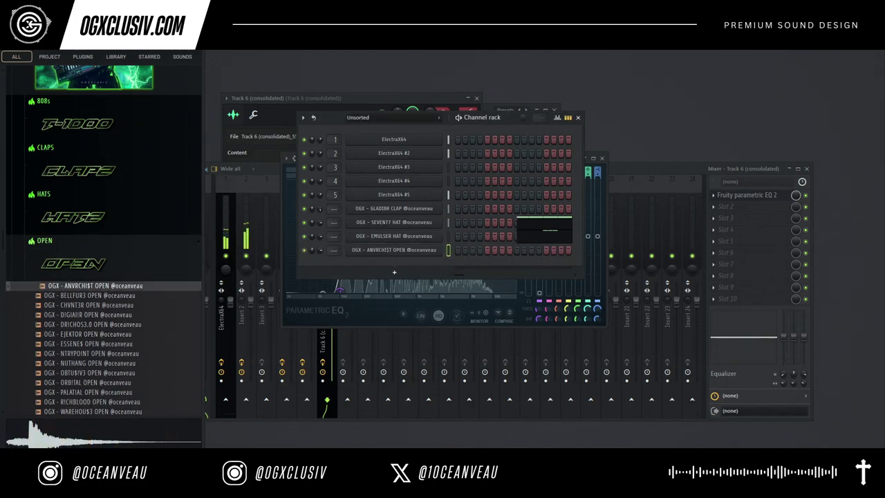
right_click(440, 249)
left_click(449, 252)
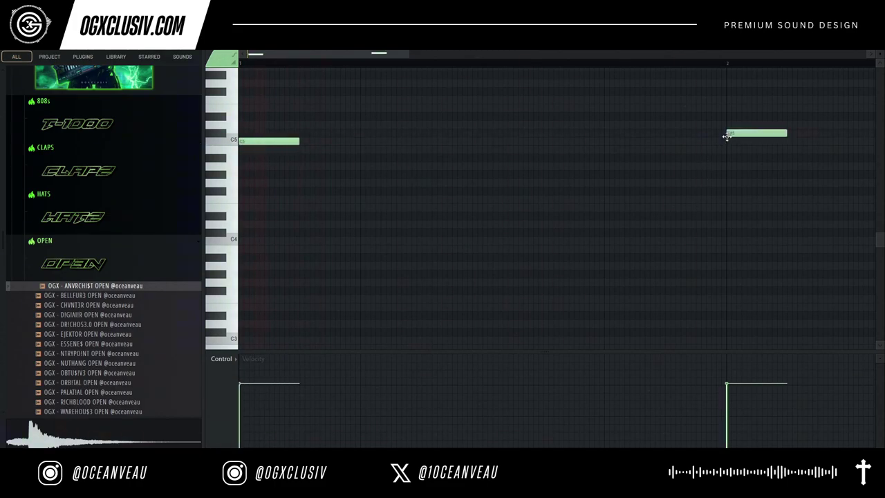
left_click_drag(726, 136, 727, 145)
left_click_drag(382, 55, 873, 89)
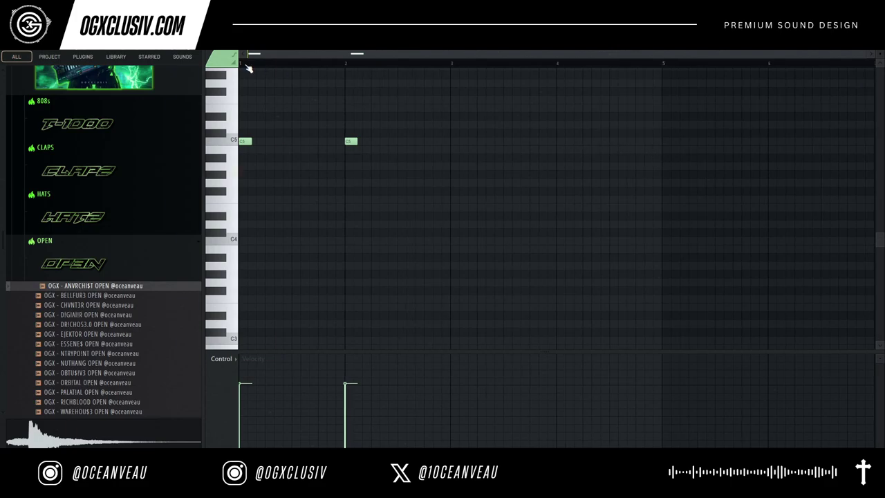
left_click(236, 50)
left_click(240, 66)
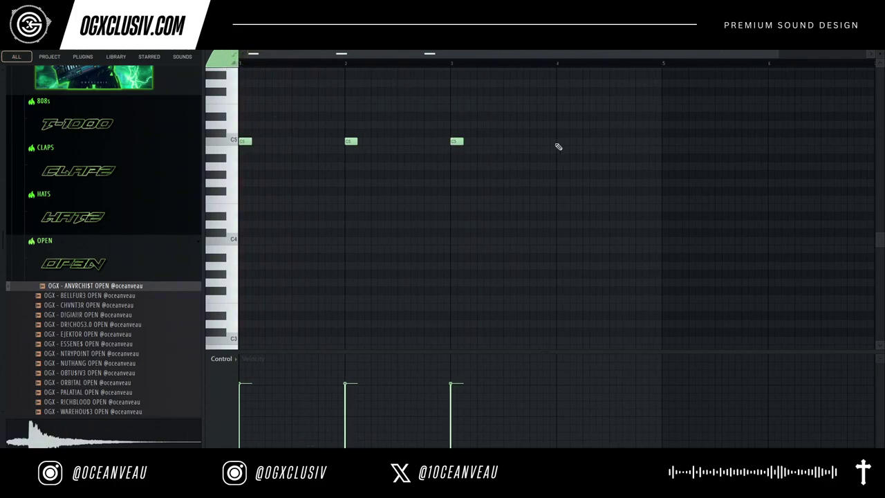
key("F7")
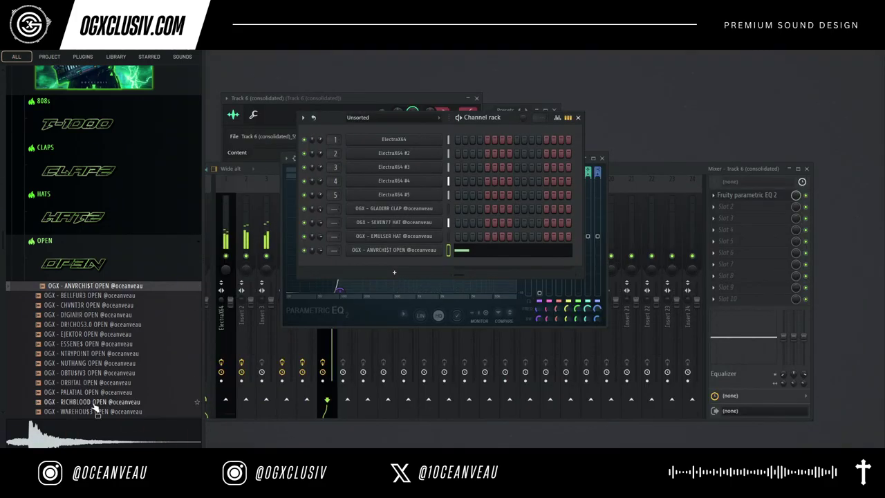
Step: Audition more open hats and add OGX - DRICHOS3.0 OPEN as a new channel
left_click(130, 305)
left_click(130, 315)
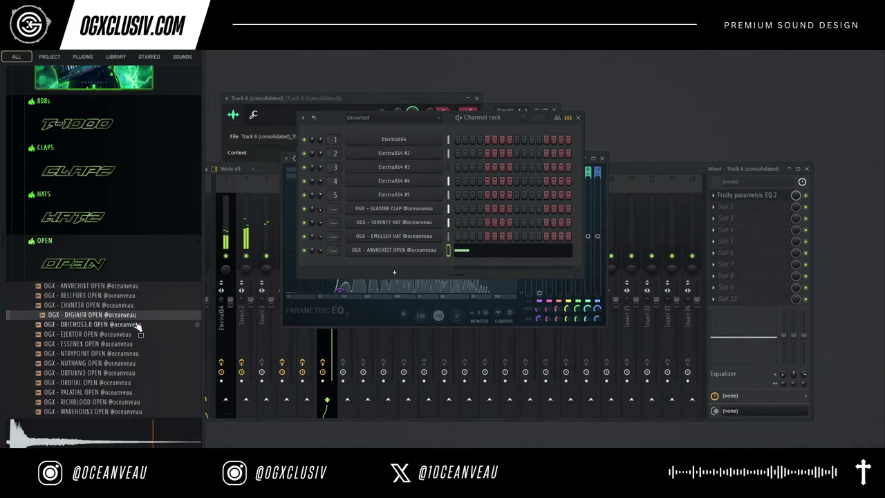
left_click(143, 325)
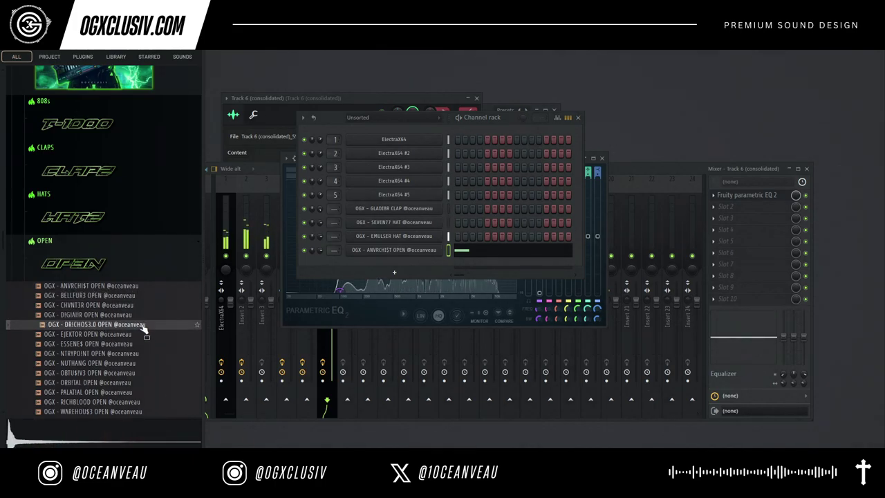
left_click_drag(144, 327, 419, 268)
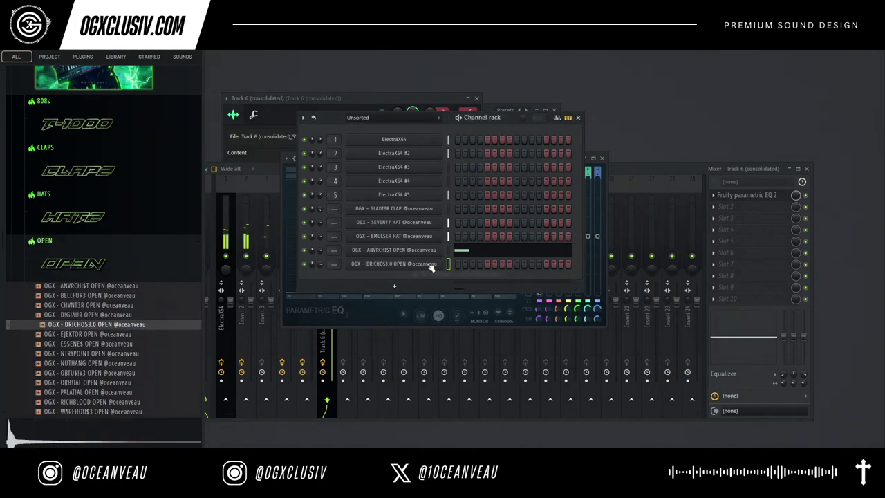
Step: Place a C5 note for the DRICHOS3.0 open hat on the second beat of bar 4
right_click(439, 262)
left_click(463, 264)
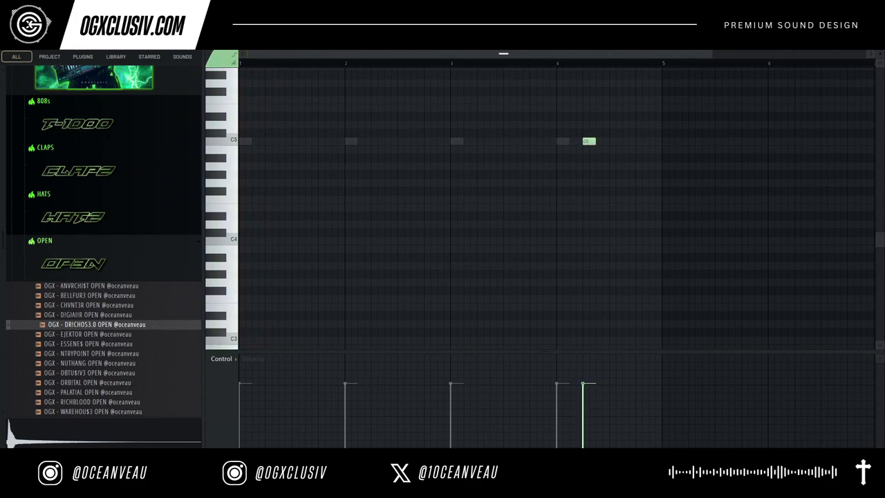
key("F7")
Step: Fill Track 9 of the playlist with Pattern 8 clips from bar 1 through bar 16
key("F5")
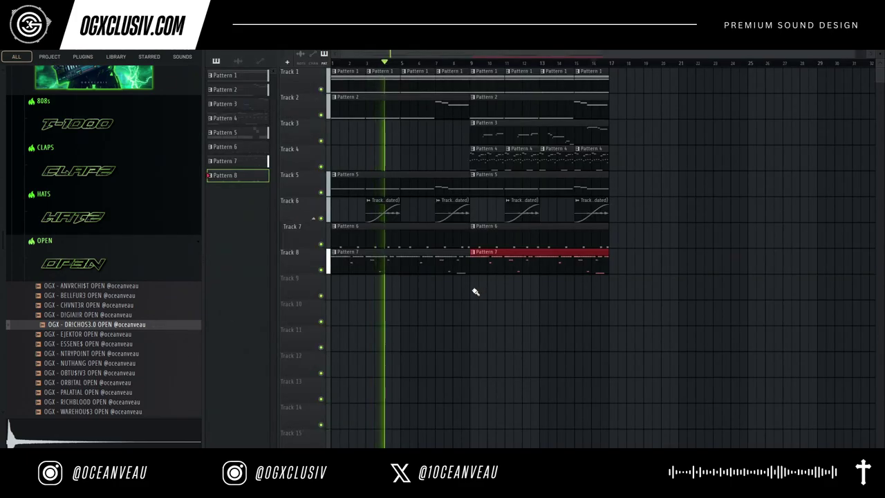
left_click_drag(474, 290, 187, 280)
right_click(655, 293)
left_click_drag(657, 307, 658, 307)
key("F5")
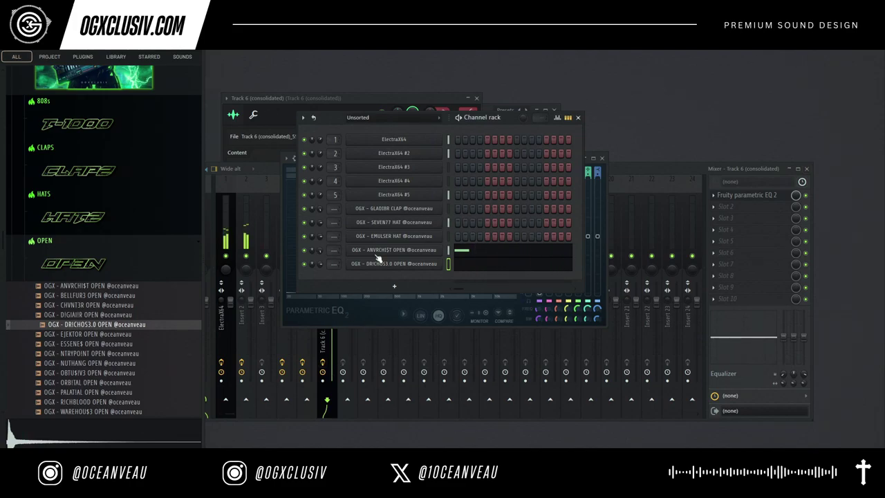
Step: Check the sampler settings of the ANVRCHI$T and DRICHOS3.0 open hat channels
left_click(389, 253)
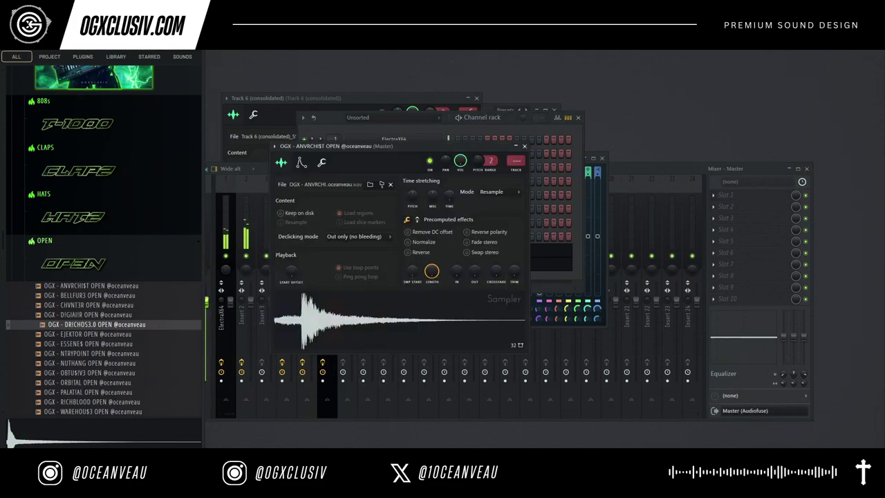
left_click(510, 123)
left_click(389, 184)
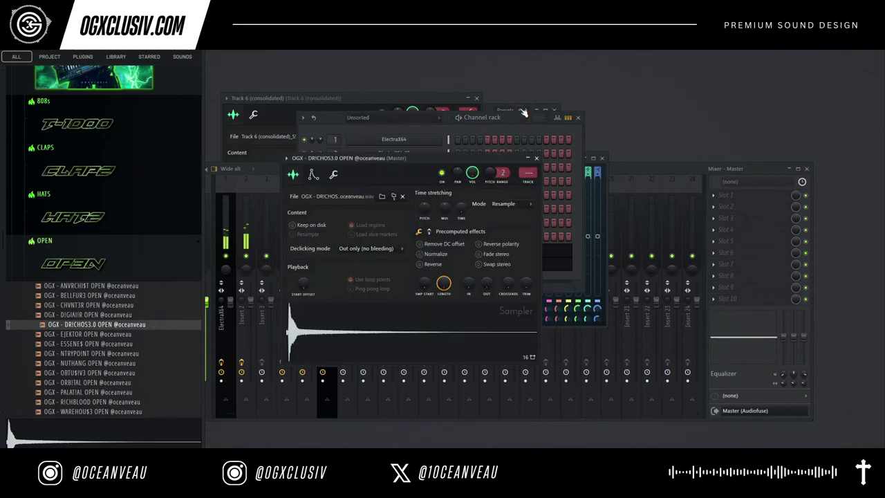
left_click(428, 136)
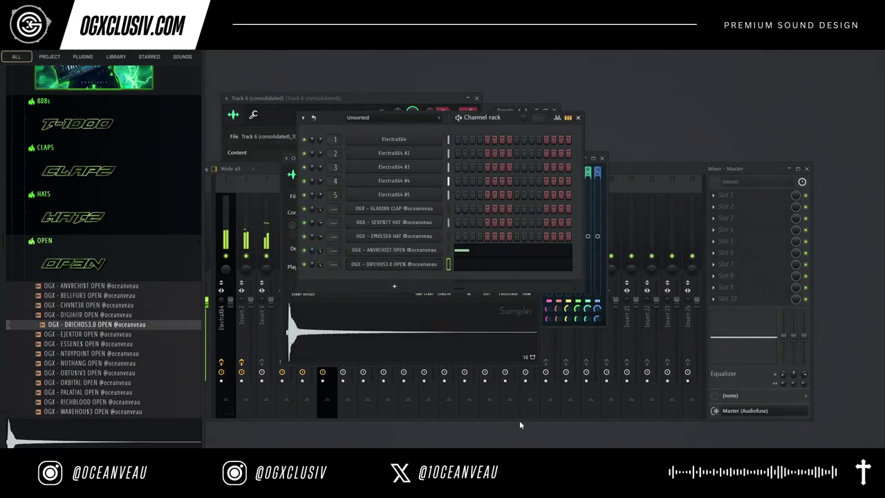
Step: Move the ANVRCHI$T open hat notes starting bars 2 and 4 one beat earlier, onto beat 4 of bars 1 and 3
left_click(532, 252)
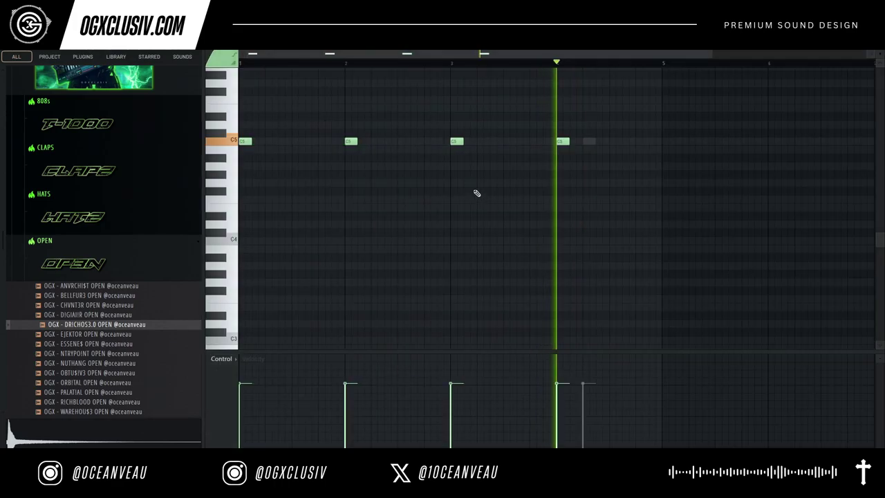
left_click_drag(346, 143, 326, 146)
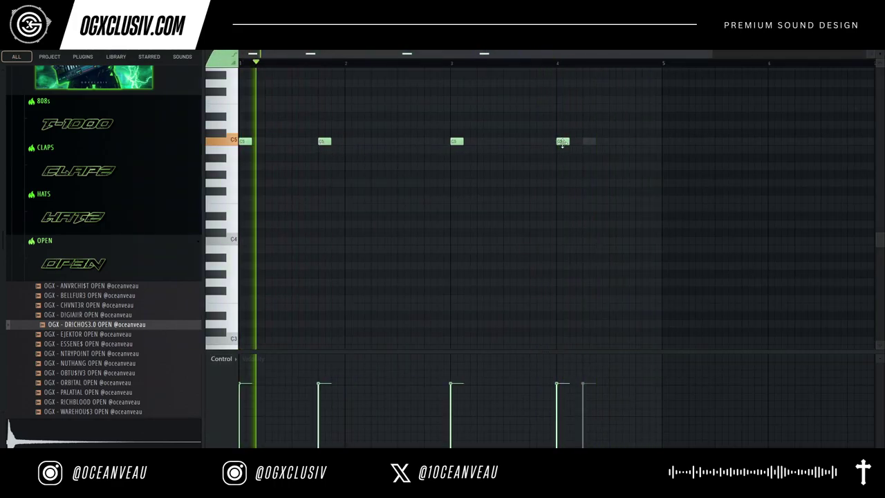
left_click_drag(563, 142, 536, 142)
left_click(875, 46)
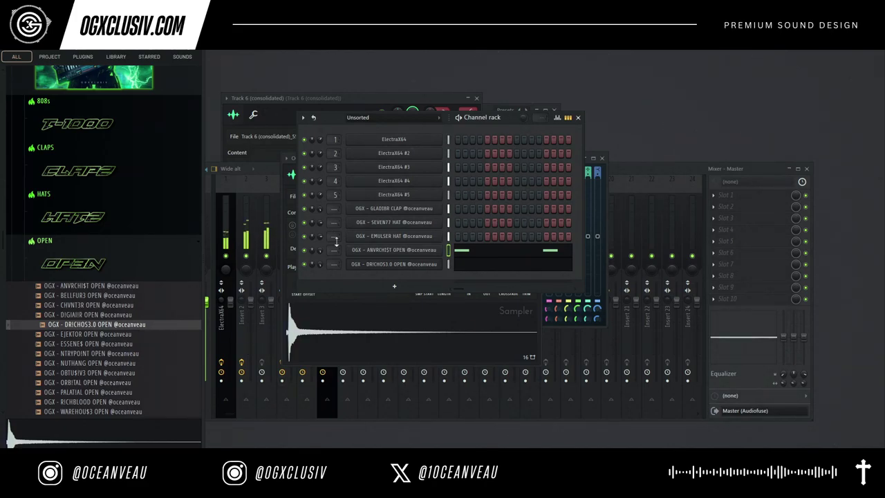
Step: Set the velocity of the DRICHOS3.0 open hat note in bar 4 slightly above that of the other open hat notes
left_click(531, 268)
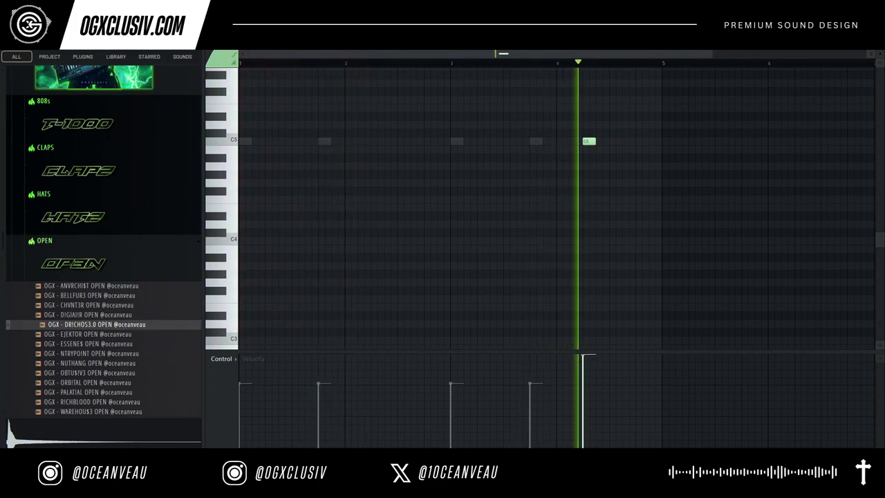
left_click(593, 374)
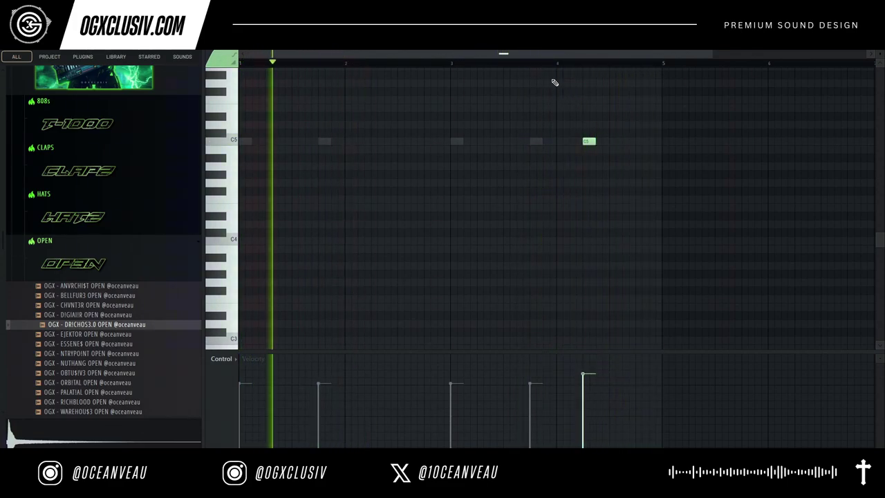
left_click(587, 369)
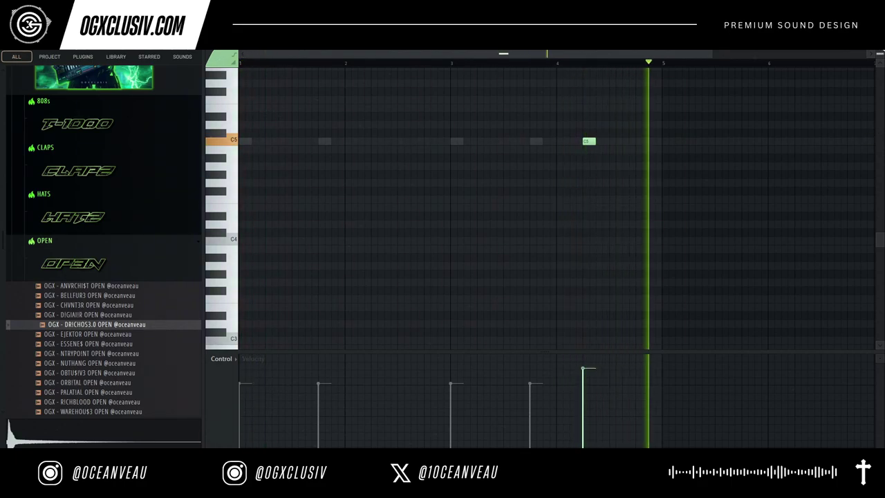
key("F7")
Step: Audition the remaining open hats in the kit and add OGX - WAREHOU$3 OPEN as a new channel
left_click(102, 342)
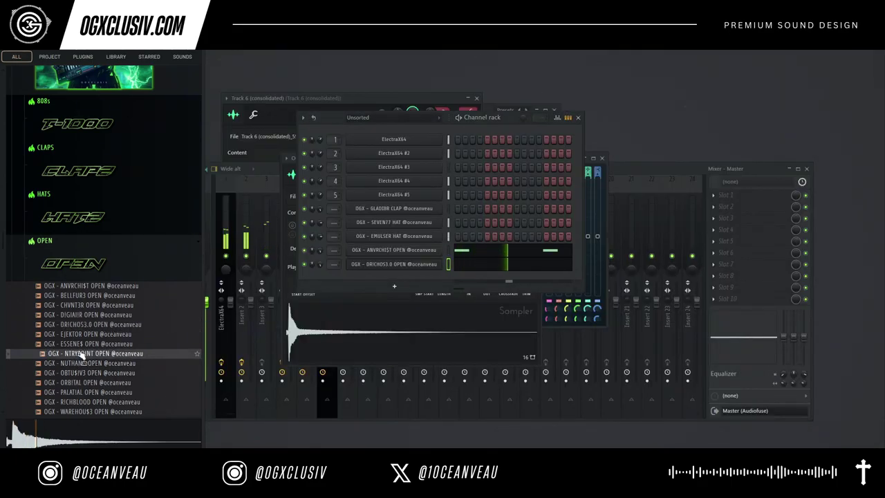
left_click(118, 354)
left_click(125, 362)
key("Up")
left_click(138, 372)
left_click(143, 383)
left_click(143, 392)
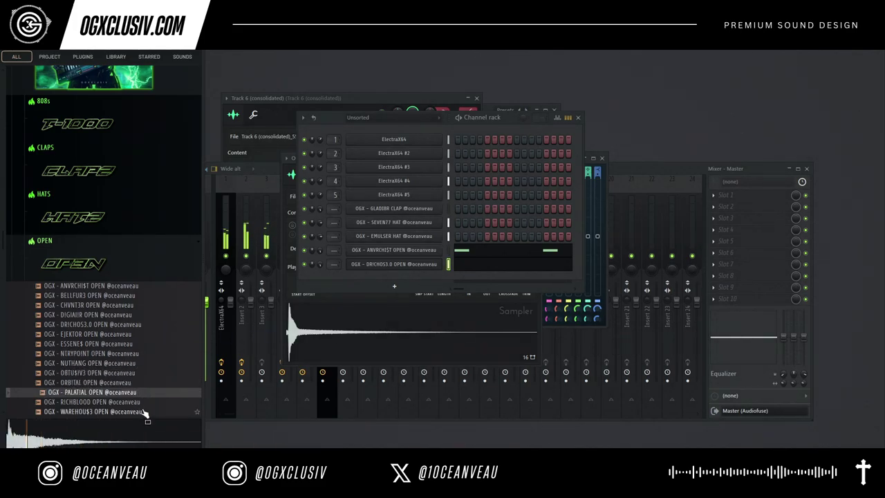
left_click(145, 412)
left_click(145, 405)
left_click(144, 414)
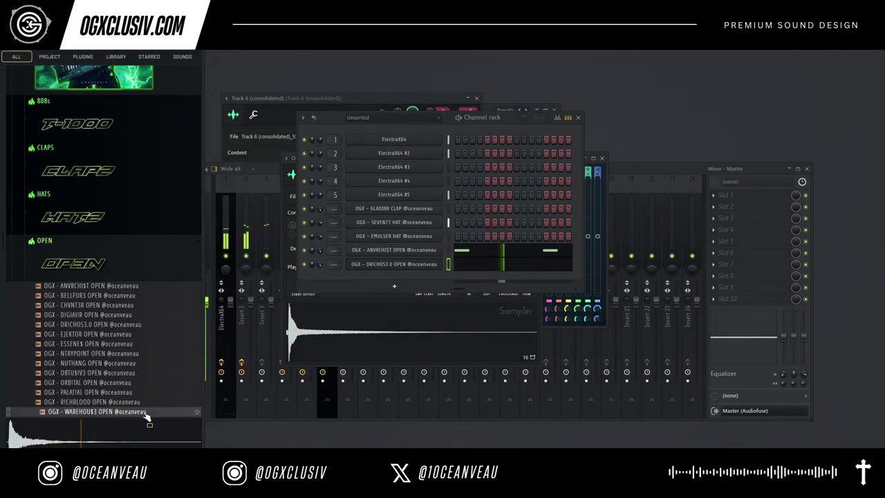
left_click_drag(146, 413, 394, 277)
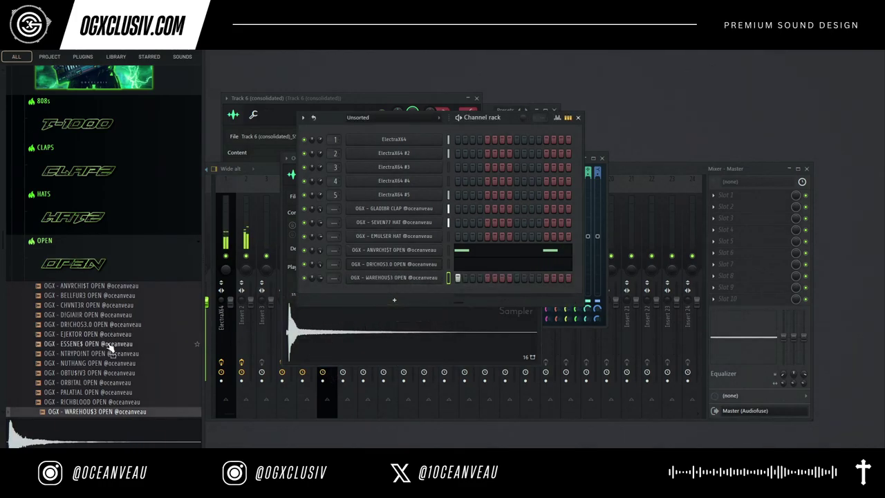
Step: Audition the kit's other open hats, from RICHBLOOD back up to CHVNT3R
left_click(136, 402)
left_click(134, 392)
left_click(133, 382)
left_click(131, 373)
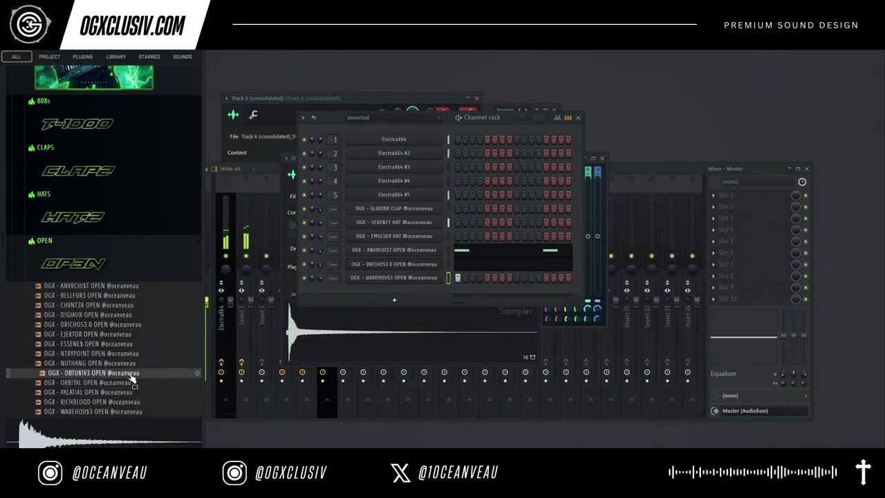
left_click(133, 364)
left_click(128, 344)
left_click(128, 306)
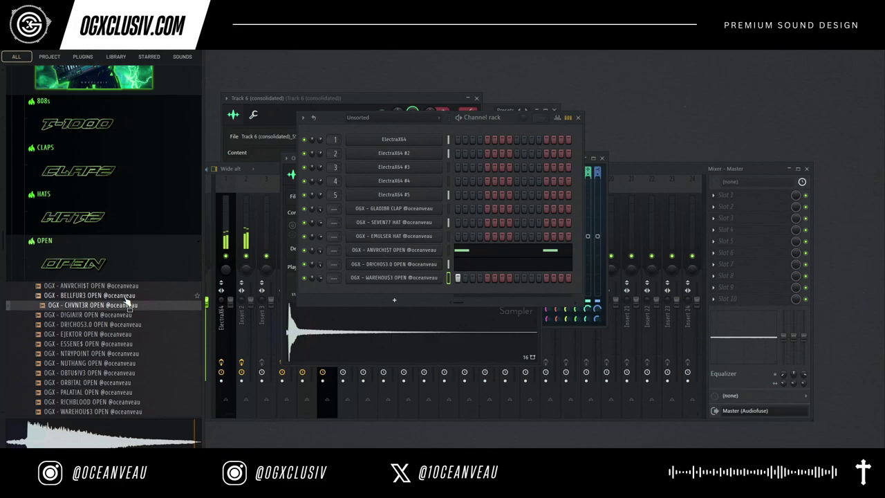
left_click(129, 324)
left_click(130, 306)
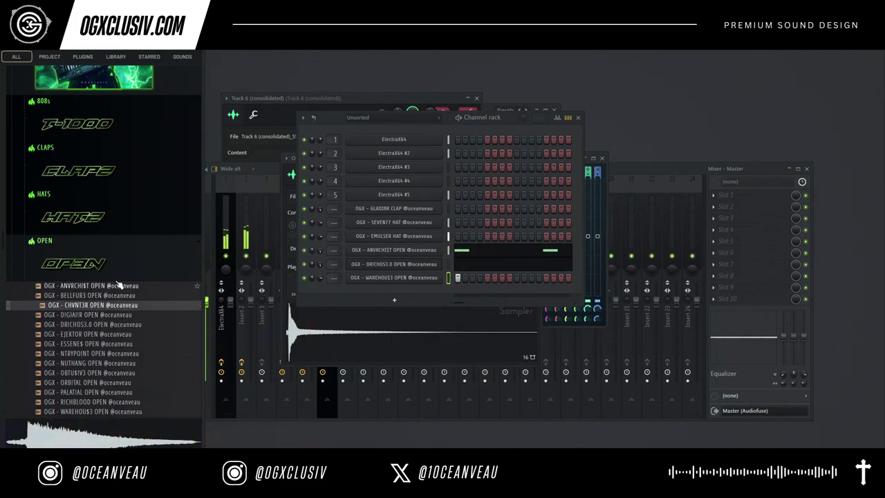
Step: Browse the kit's PERCS folder, audition the AK-FORTY7, CATTLEBELL and COUTURE percs, and add OGX - COUTURE PERC as a new channel
left_click(119, 278)
left_click(119, 318)
left_click(107, 284)
left_click(108, 284)
left_click(112, 297)
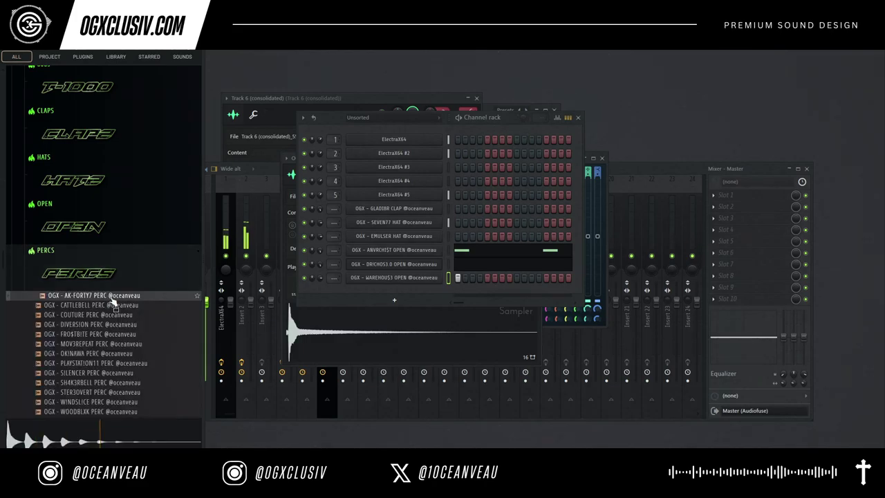
left_click(131, 305)
left_click(139, 315)
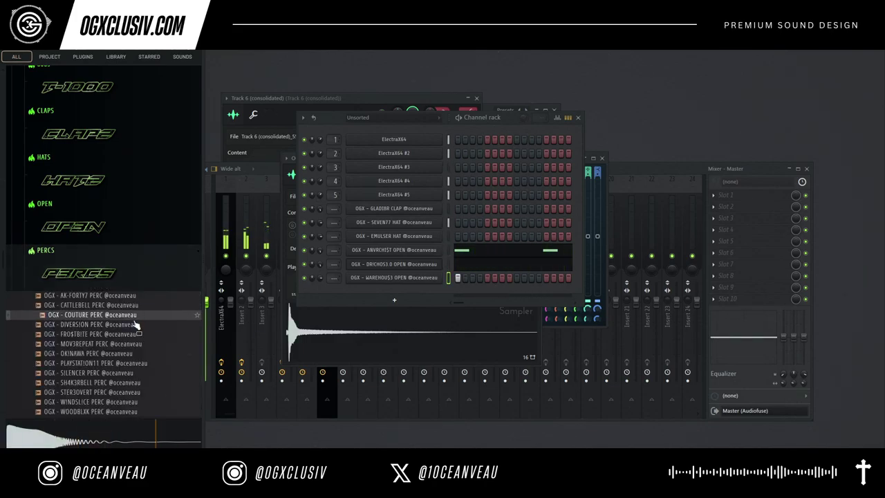
left_click_drag(136, 317, 422, 291)
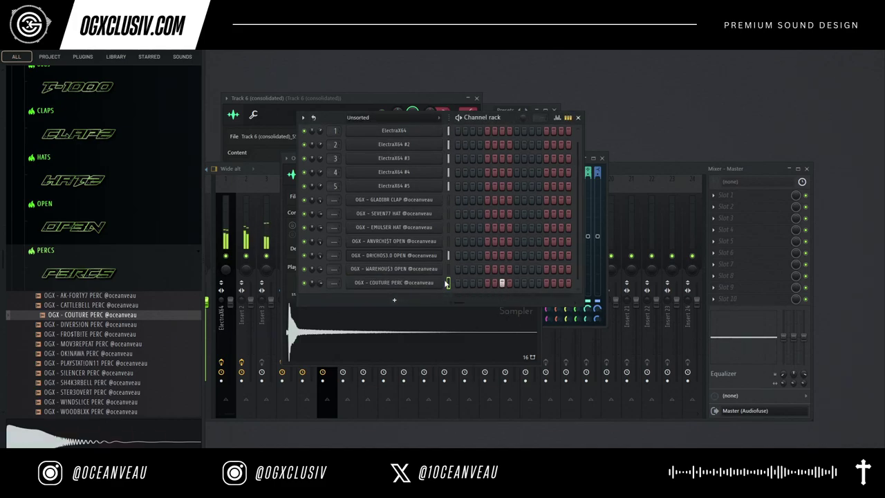
Step: In a new pattern, place C5 notes for the COUTURE perc halfway through beat 2 of bars 1 and 5
right_click(445, 283)
left_click(477, 283)
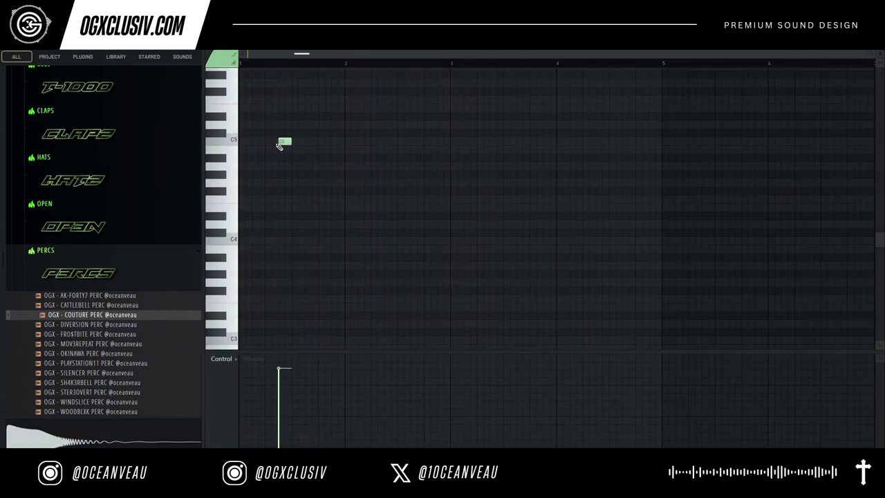
left_click(704, 141)
left_click(548, 54)
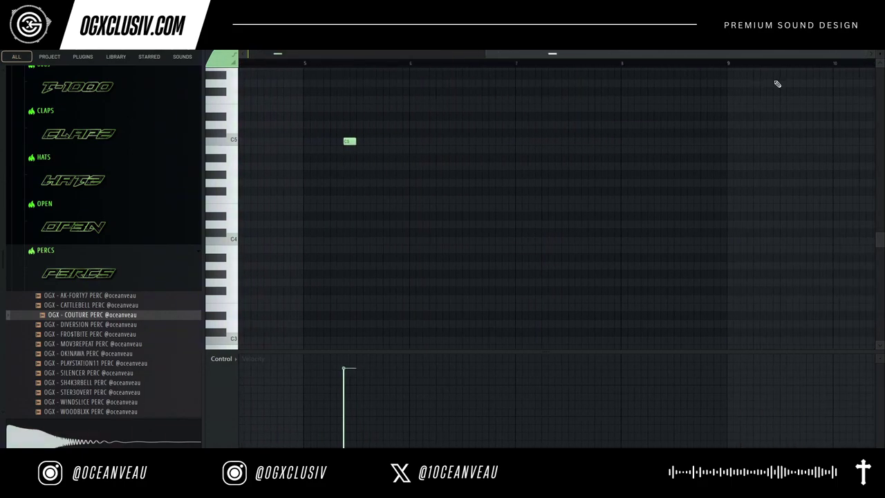
key("F7")
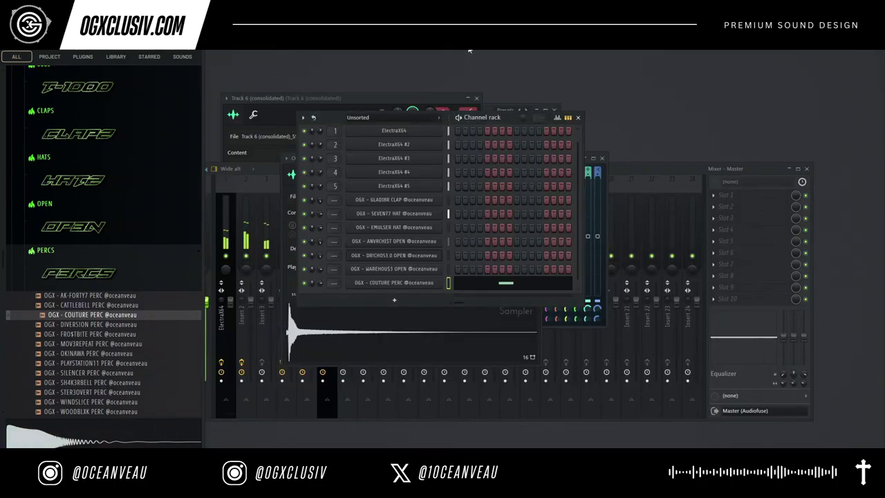
Step: Place Pattern 9 on Track 10 from bar 1, extend it to eight bars and add a second clip at bar 9
key("F5")
left_click(406, 311)
left_click_drag(419, 311, 340, 313)
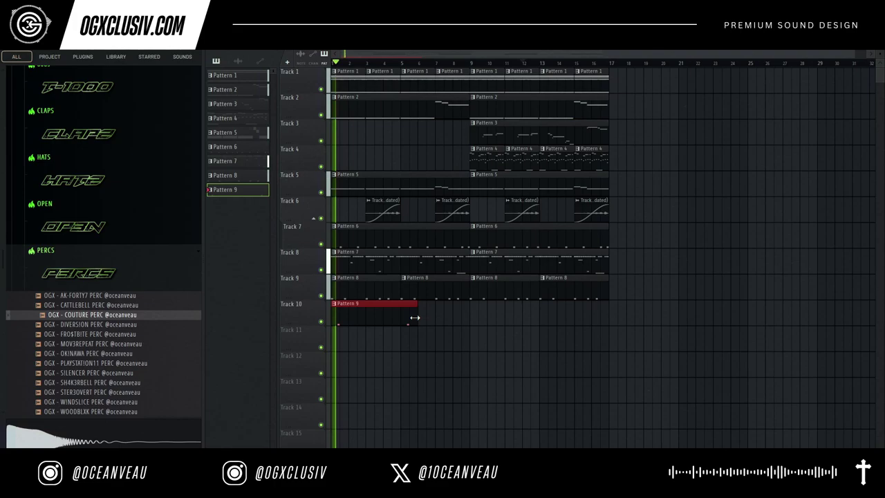
left_click_drag(416, 316, 481, 315)
left_click(490, 315)
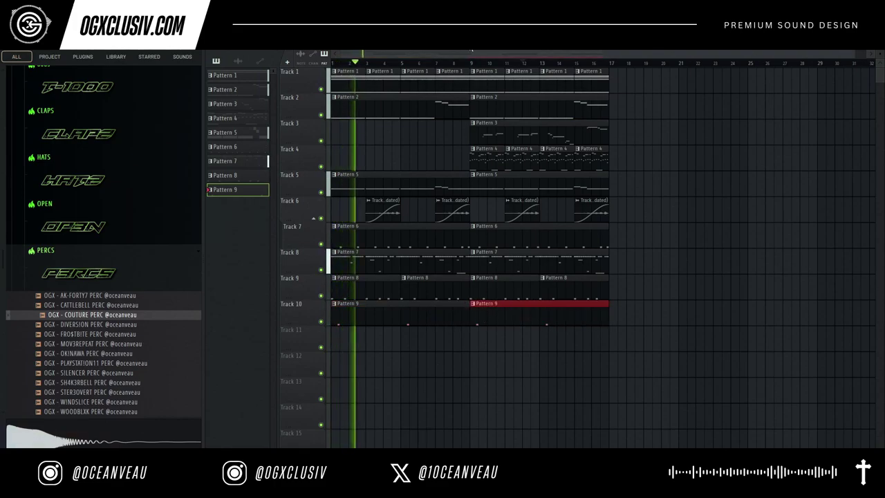
Step: Adjust the channel volume of the COUTURE perc in its sampler settings
key("F6")
left_click(397, 283)
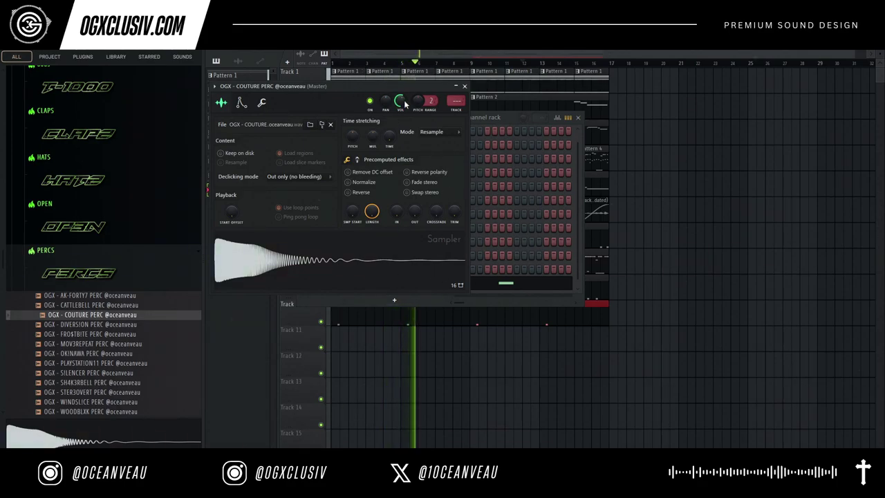
left_click(464, 86)
Step: Audition the DIVERSION and FRO$TBITE percs and add OGX - FRO$TBITE PERC as a new channel
left_click(111, 325)
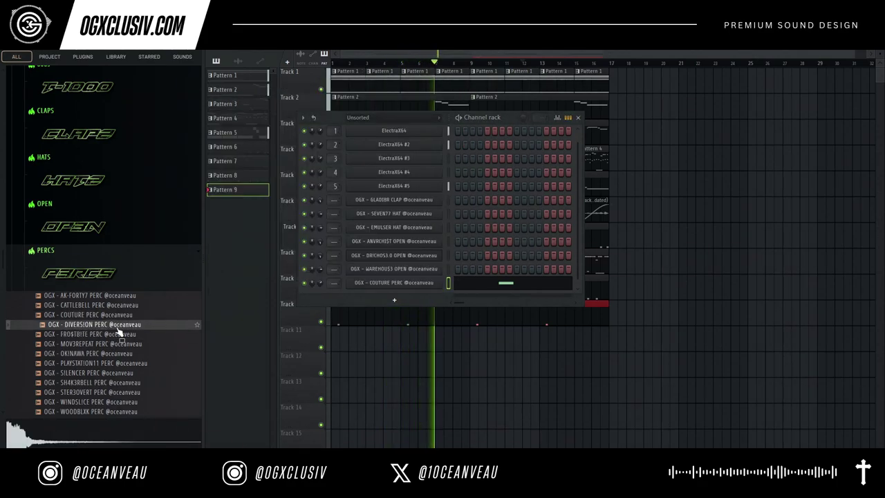
left_click(120, 335)
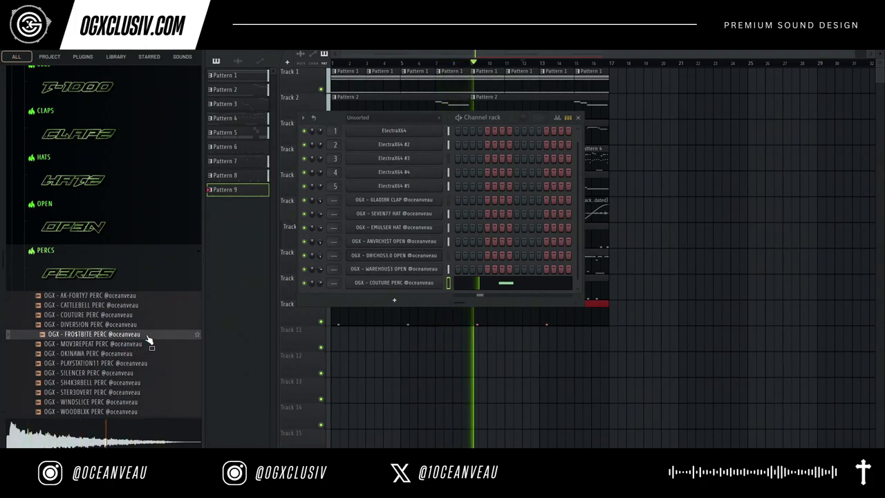
left_click_drag(150, 340, 458, 294)
Step: Place FRO$TBITE perc notes on B4 at the start of bar 1 and B3 at the start of bar 5, and check its sampler settings
right_click(441, 281)
left_click(464, 282)
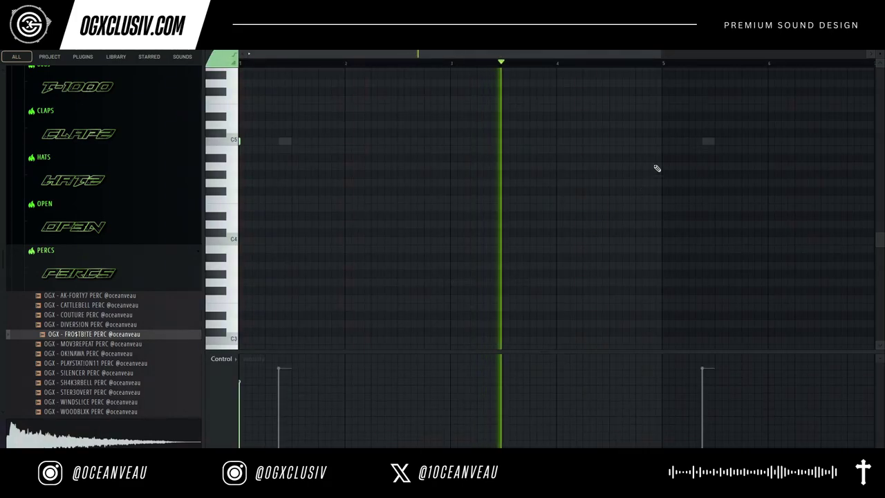
left_click(662, 139)
left_click_drag(661, 138, 669, 252)
left_click(249, 150)
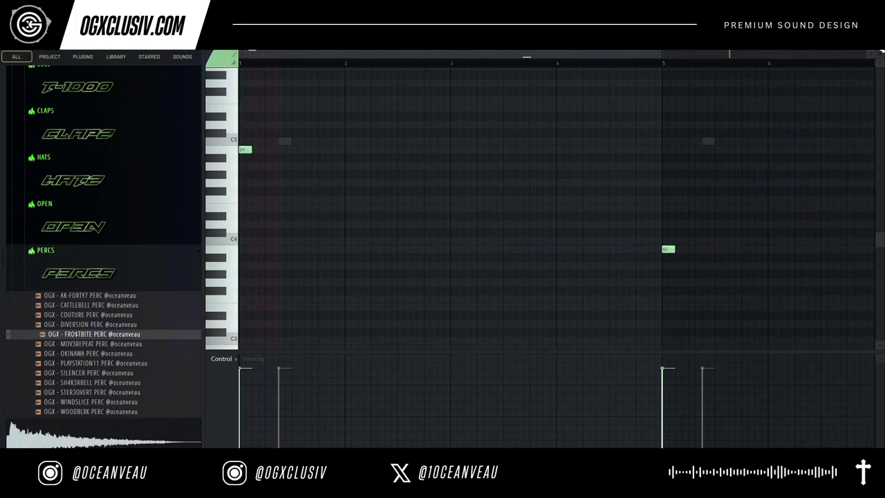
left_click(880, 49)
left_click(405, 281)
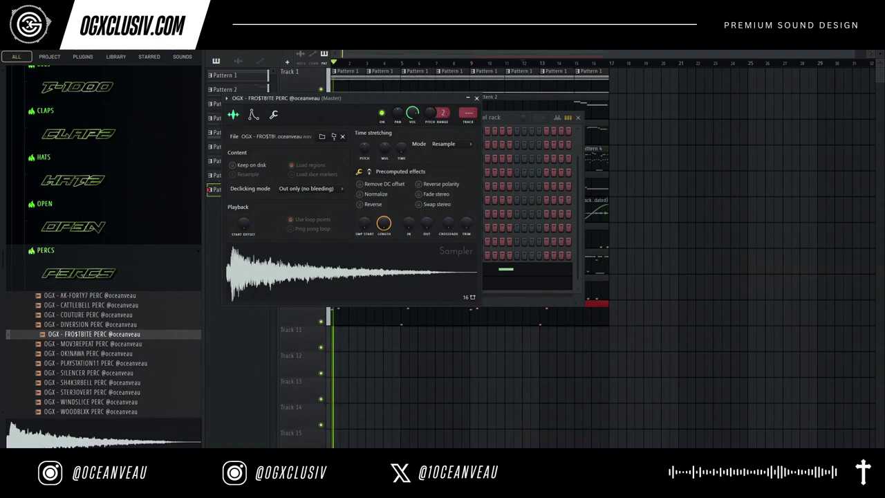
left_click(476, 98)
Step: Audition the MOV3REPEAT, OKINAWA and PLAYSTATION11 percs
left_click(127, 345)
left_click(130, 352)
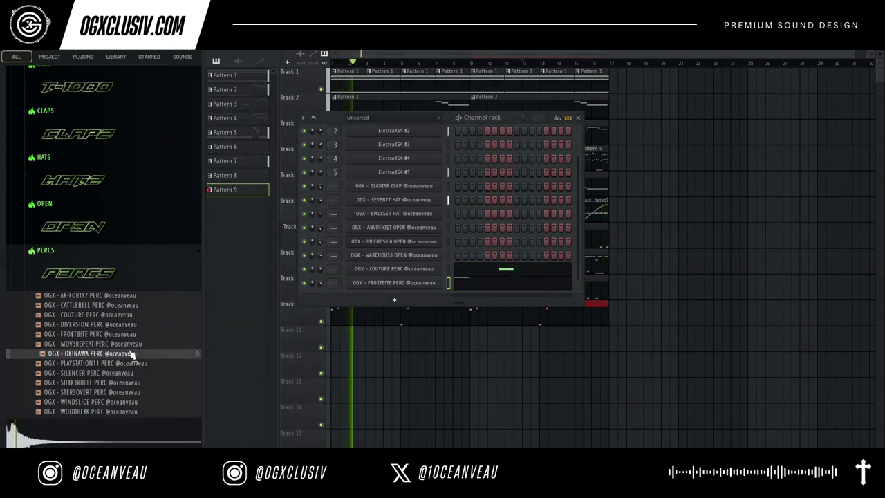
left_click(136, 365)
left_click(133, 355)
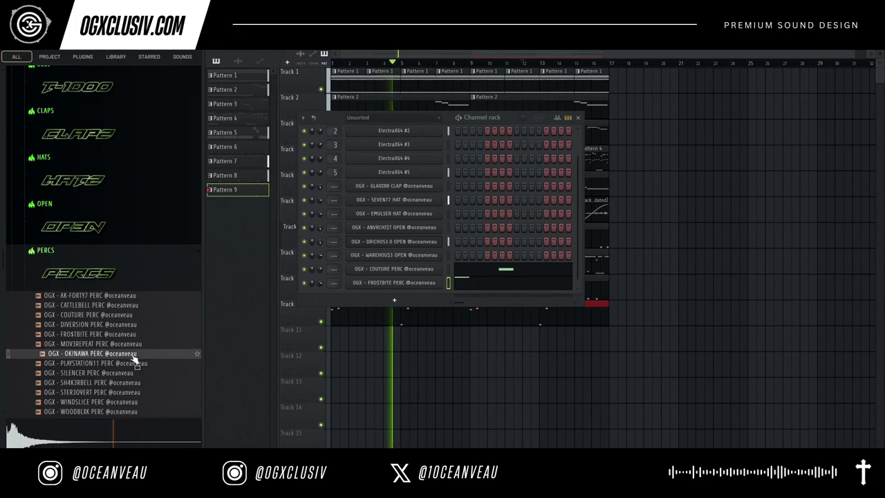
Step: Route the FRO$TBITE perc to mixer track 7 and load Fruity Parametric EQ 2 in its first effect slot
left_click(364, 283)
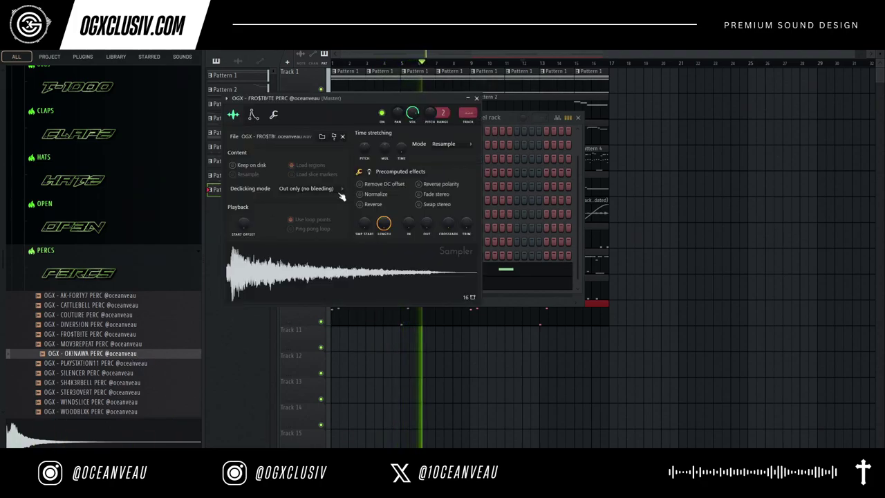
left_click(231, 100)
left_click(376, 132)
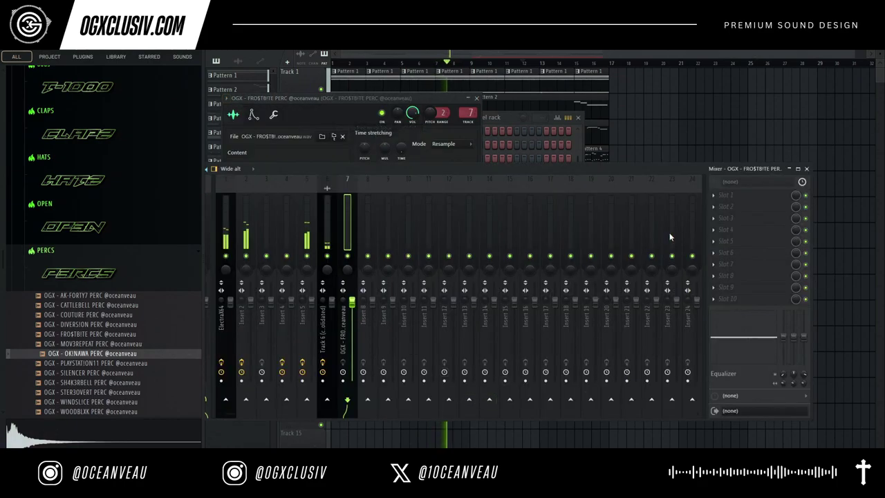
left_click(719, 205)
mouse_move(724, 205)
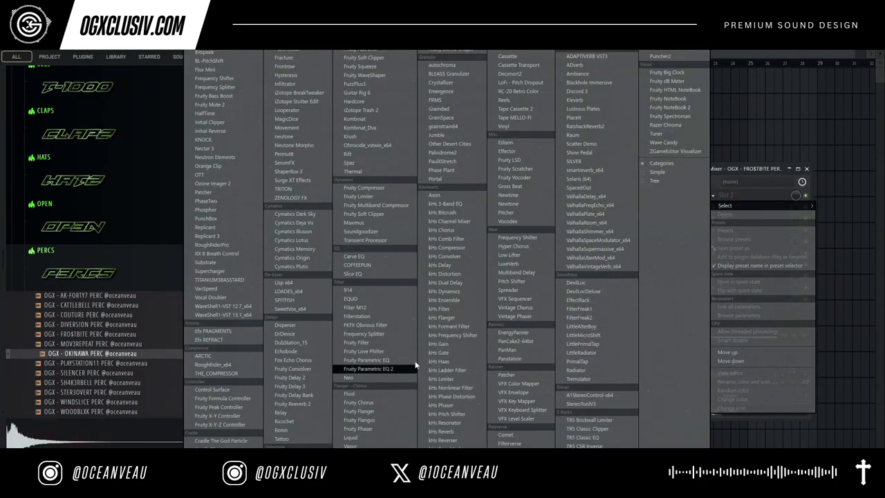
left_click(387, 369)
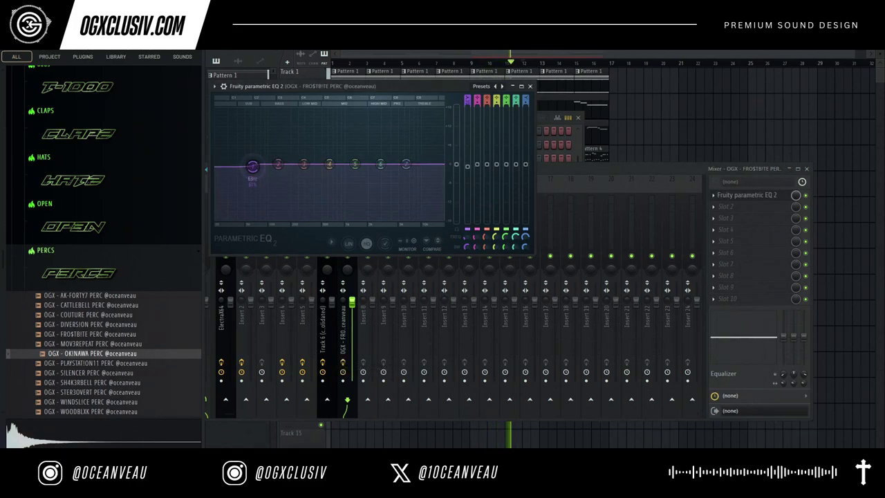
Step: Cut the FRO$TBITE perc's low end with a steep low cut on the first EQ band
left_click_drag(253, 165, 269, 218)
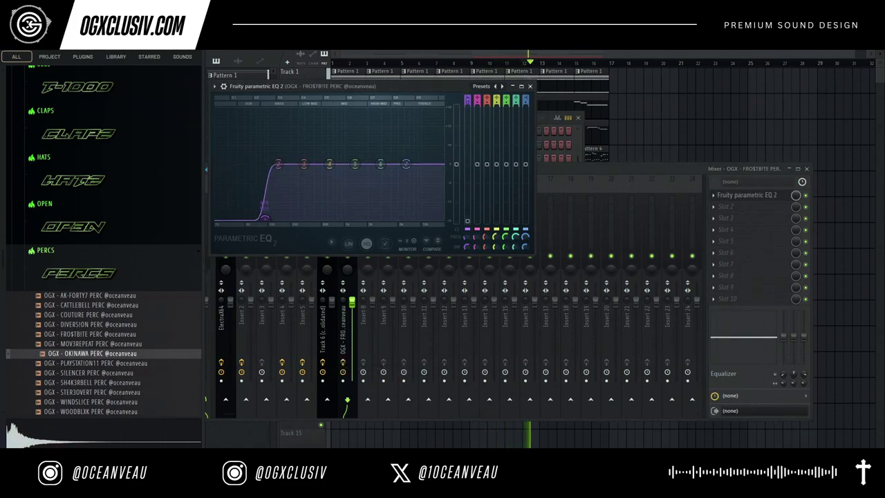
mouse_move(268, 164)
left_mouse_down()
mouse_move(287, 163)
mouse_move(272, 164)
left_mouse_up()
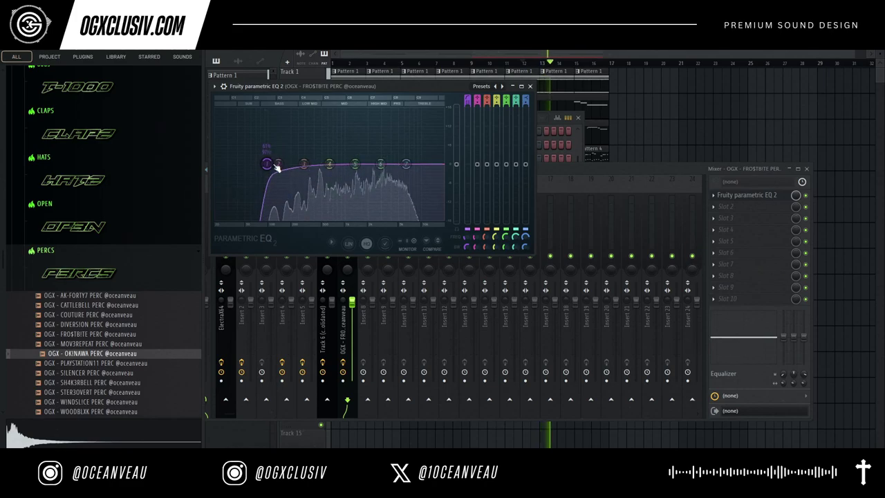
left_click(531, 87)
Step: Audition more percs, add OGX - SILENCER PERC as a new channel and shorten its sample length
left_click(116, 363)
left_click(123, 372)
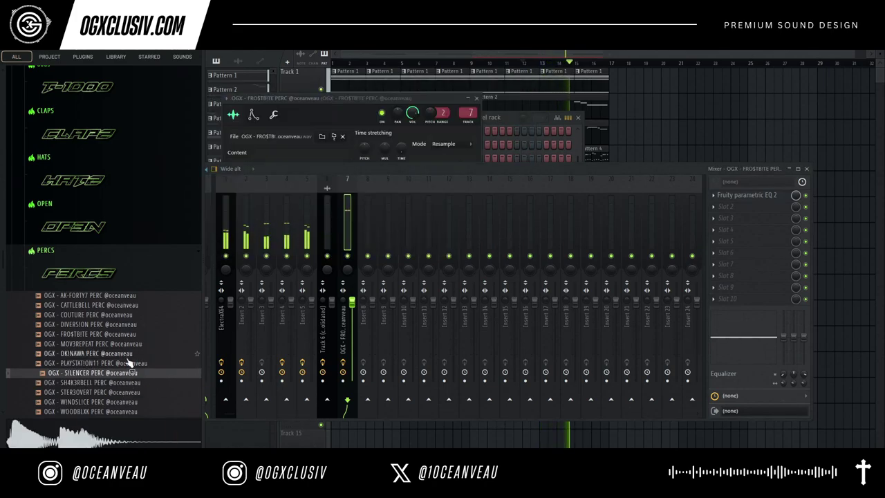
left_click(131, 354)
left_click(508, 124)
left_click(153, 356)
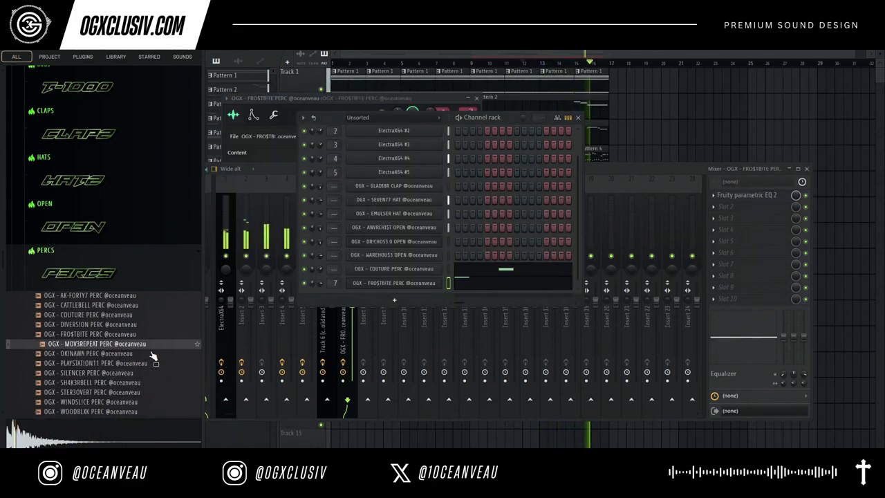
left_click(156, 362)
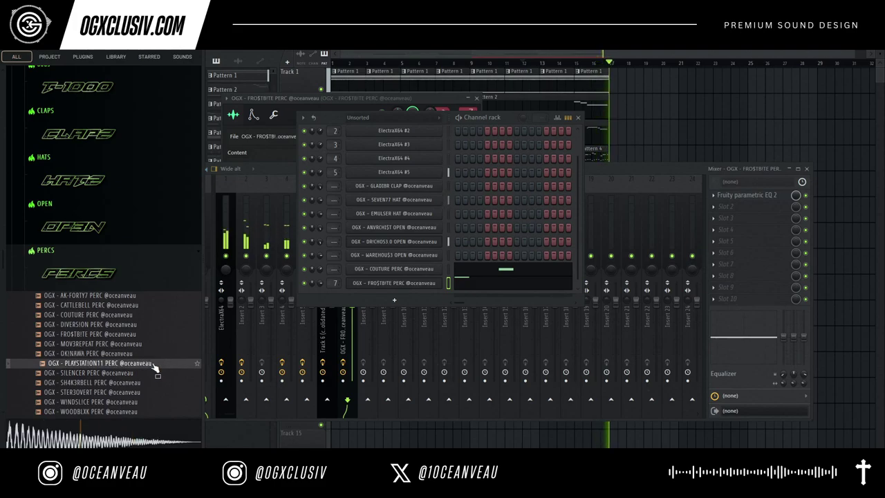
left_click_drag(156, 372, 403, 292)
left_click_drag(397, 237, 395, 239)
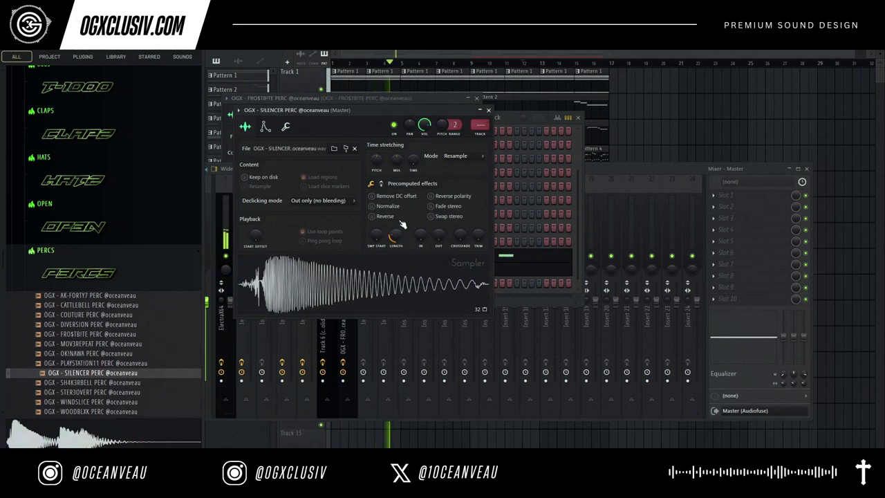
Step: Place three consecutive short C5 notes and one longer C5 note for the SILENCER perc in the second half of bar 4
left_click(514, 122)
right_click(431, 283)
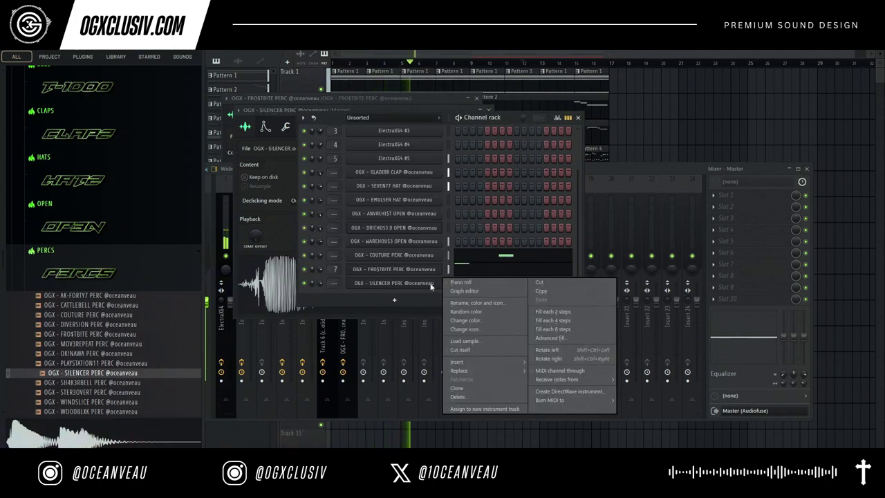
left_click(452, 282)
left_click(613, 143)
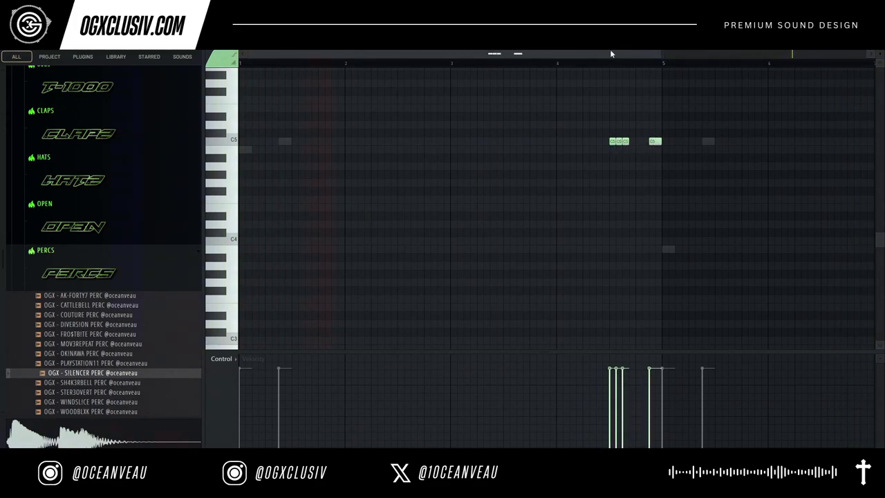
Step: Place a C5 SILENCER note on beat 2 of bar 8 and a run of short C5 notes from beat 3
left_click_drag(610, 54, 754, 67)
left_click_drag(698, 58, 754, 61)
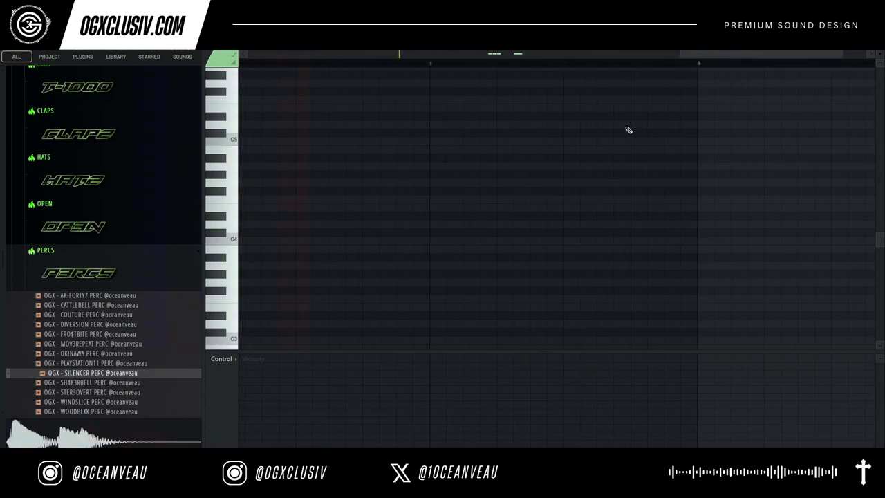
left_click(562, 141)
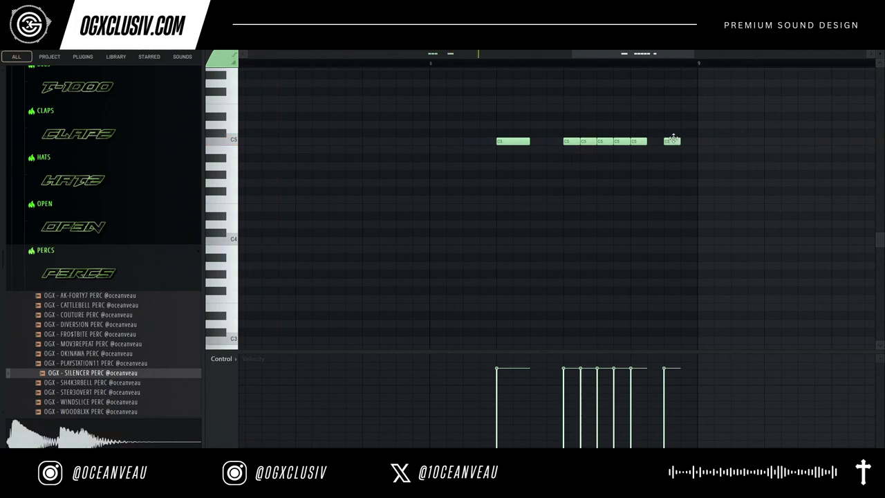
Step: Set the snap to 1/6 step and fill beat 2 of bar 8 with six short C5 notes
left_click(235, 54)
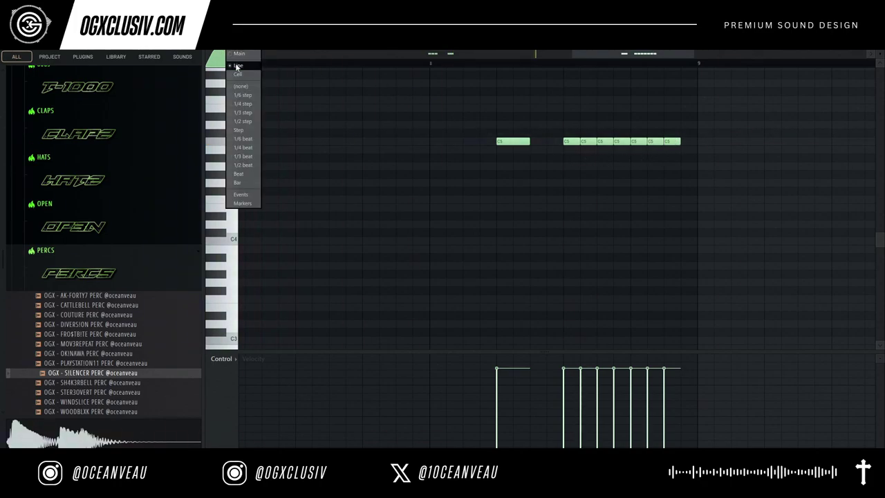
left_click(248, 97)
key("space")
left_click_drag(530, 142, 498, 145)
left_click(473, 116)
right_click(474, 116)
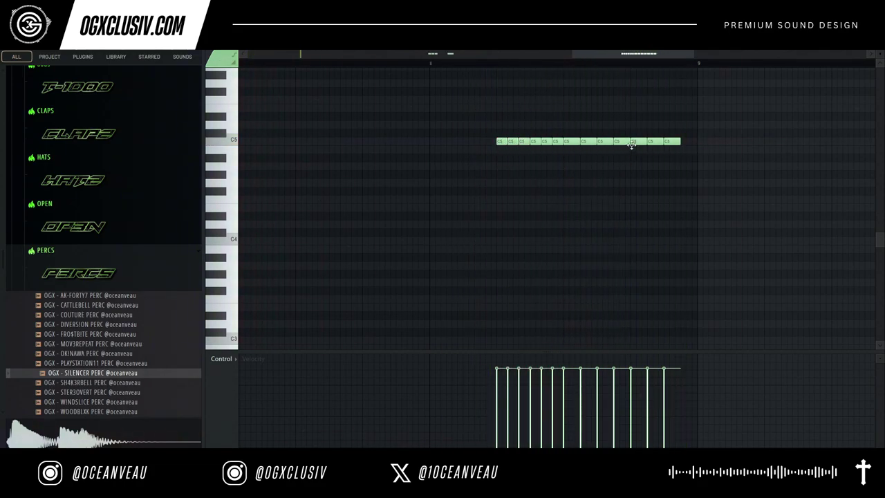
Step: Thin out the end of the bar 8 run and ramp the note velocities upward through the fast roll
key("space")
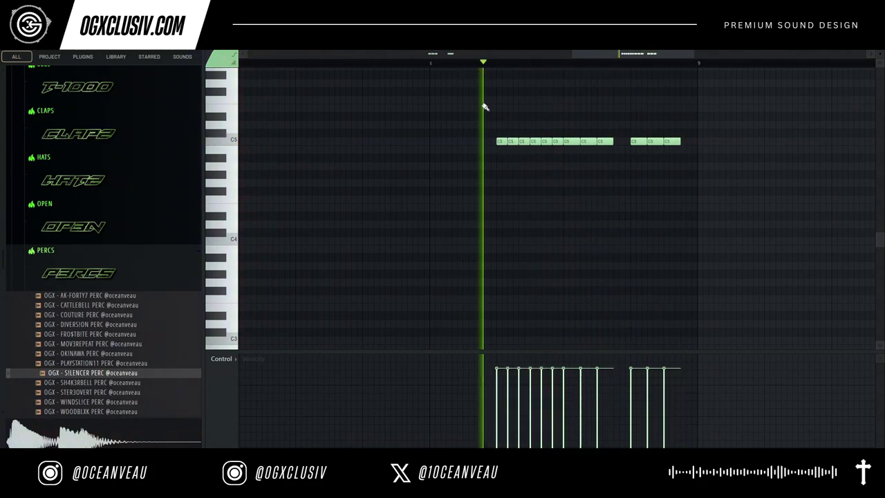
right_click(653, 141)
left_click_drag(506, 419, 578, 383)
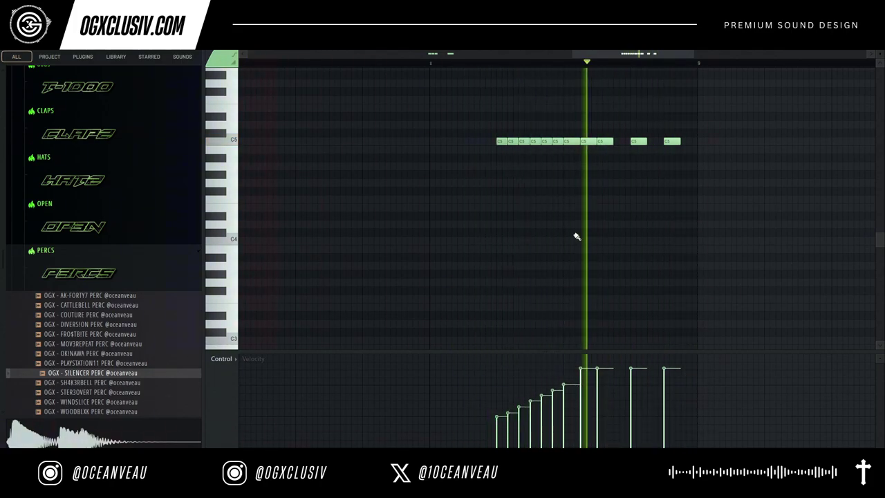
right_click(645, 144)
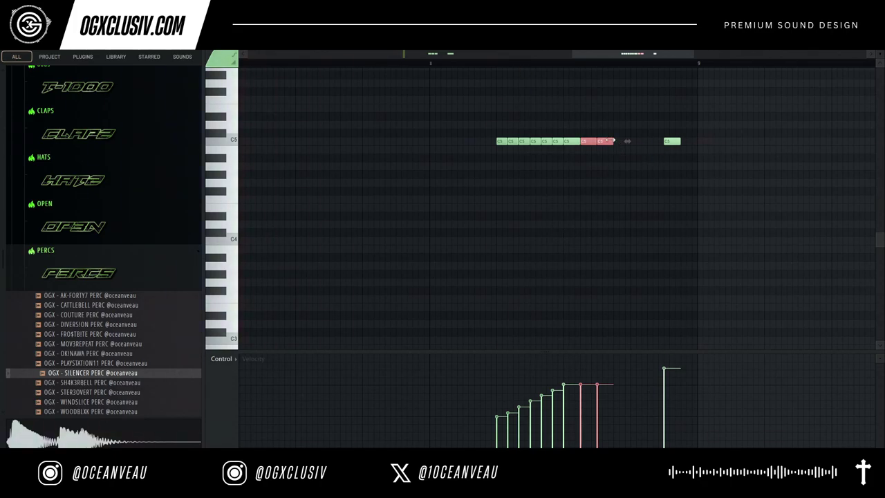
right_click(677, 143)
left_click(667, 142)
Step: Lower the velocity of the four SILENCER notes in bar 4 to one even level
left_click_drag(652, 57, 478, 70)
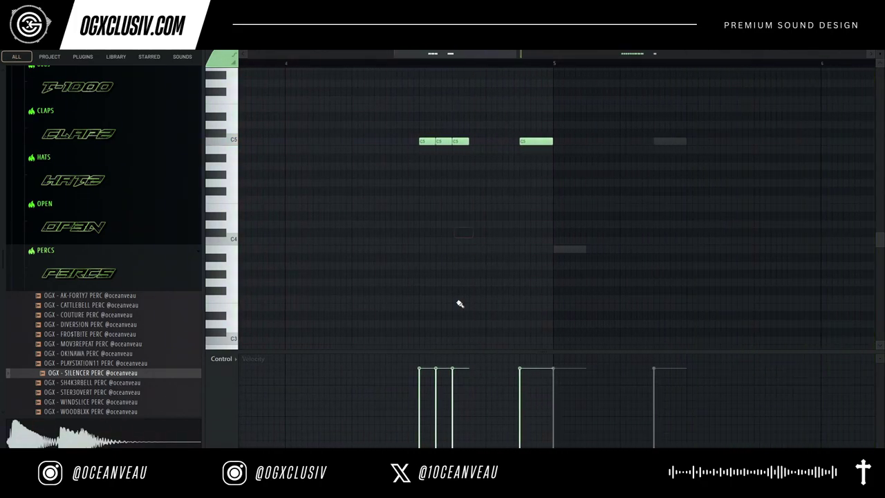
left_click_drag(429, 387, 532, 386)
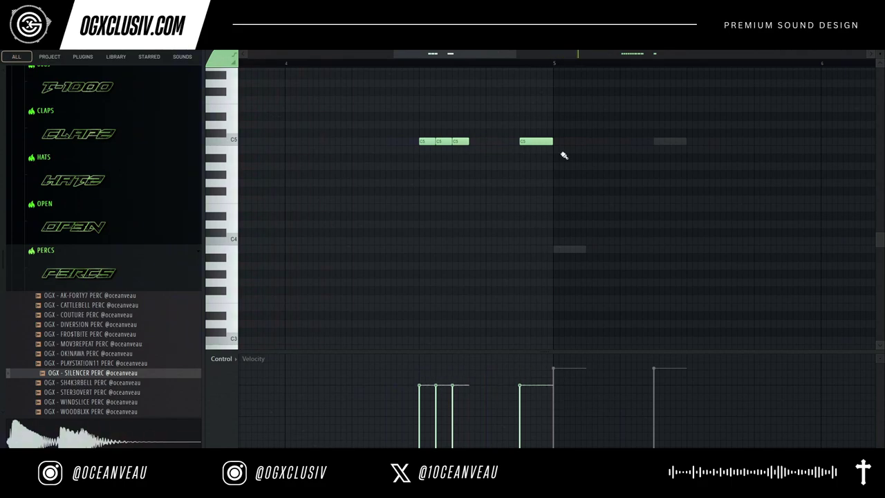
left_click_drag(489, 58, 684, 82)
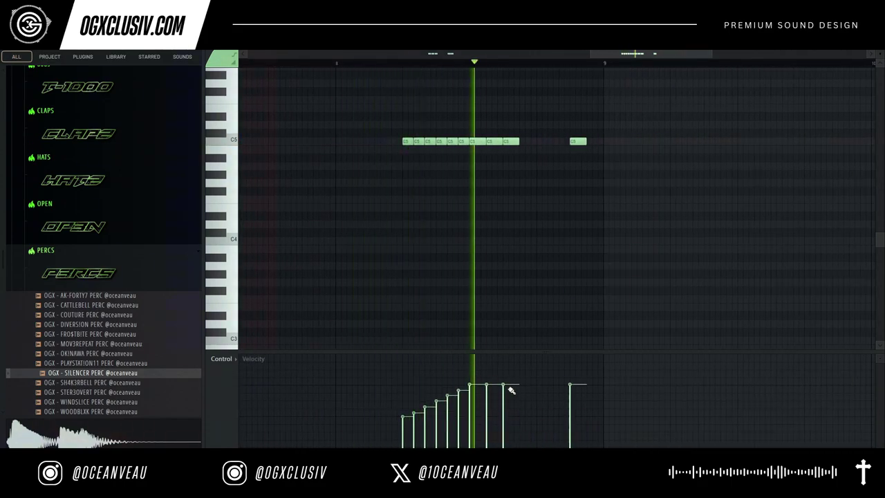
Step: Reopen the SILENCER perc's notes and continue the C5 run without gaps to the end of bar 8
left_click(880, 49)
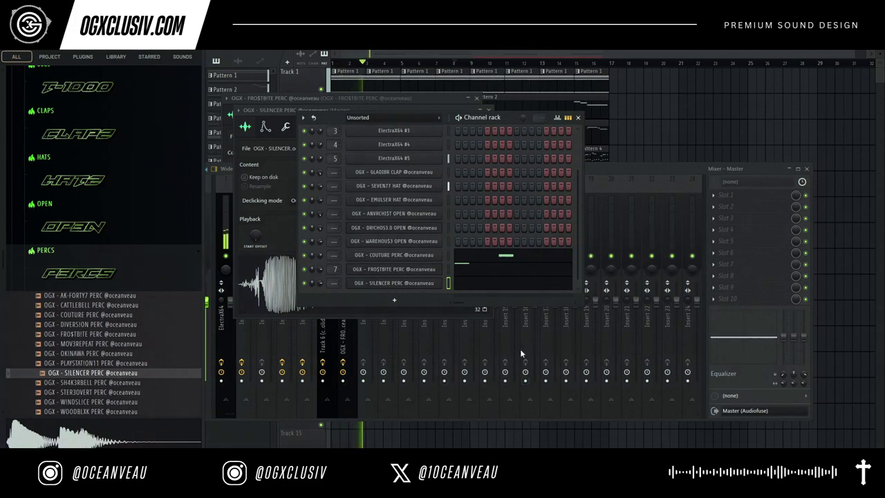
left_click(556, 282)
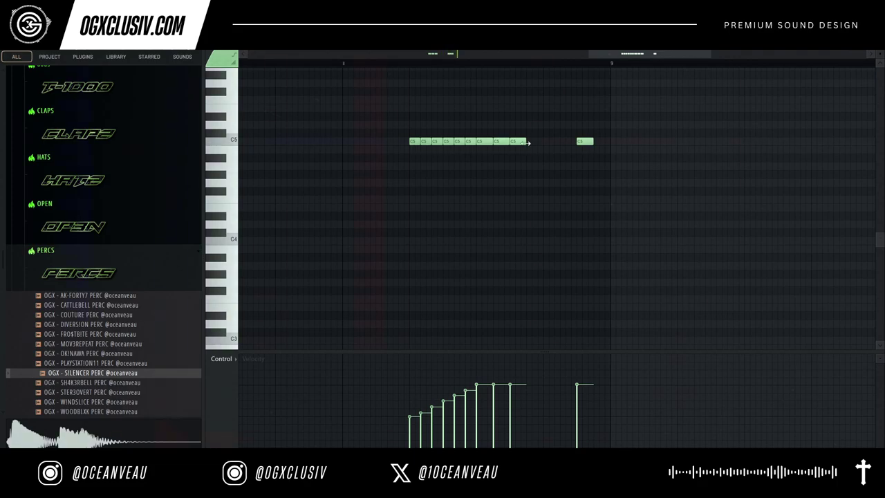
left_click(530, 141)
left_click(546, 142)
left_click(561, 143)
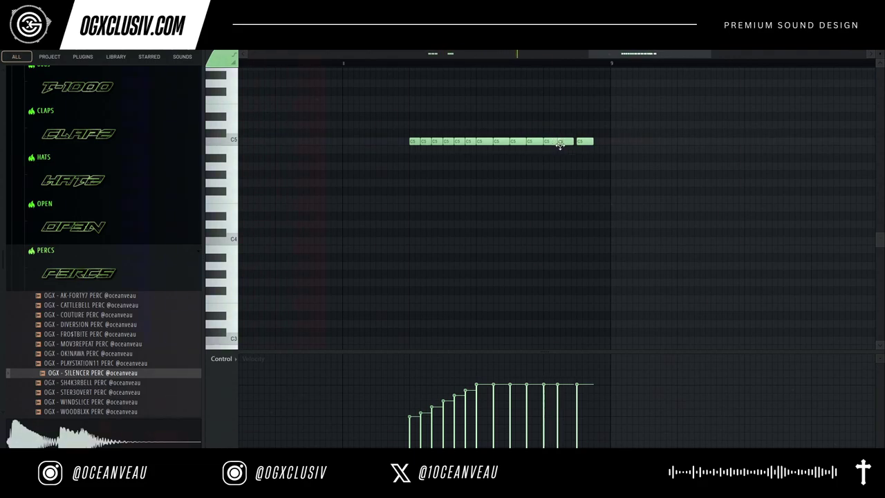
left_click_drag(596, 150, 593, 150)
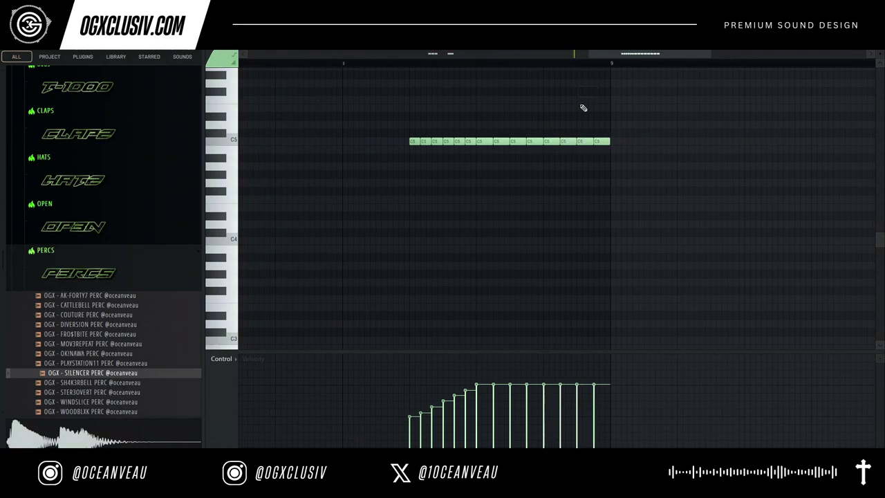
Step: Play back the filled bar 8 run and delete its third-to-last and last C5 notes
key("space")
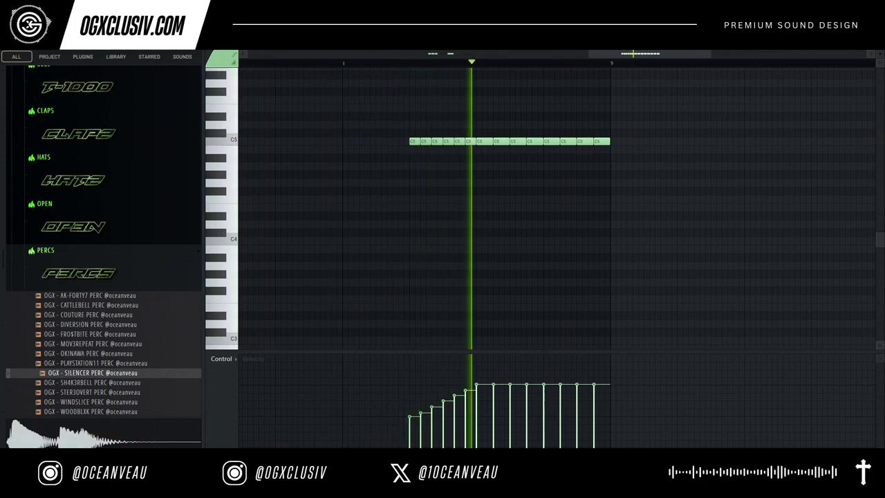
key("space")
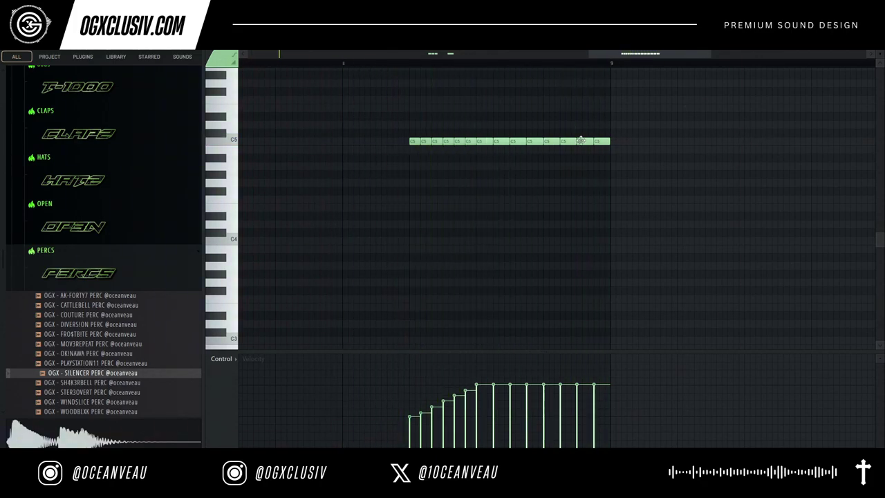
right_click(569, 141)
right_click(602, 141)
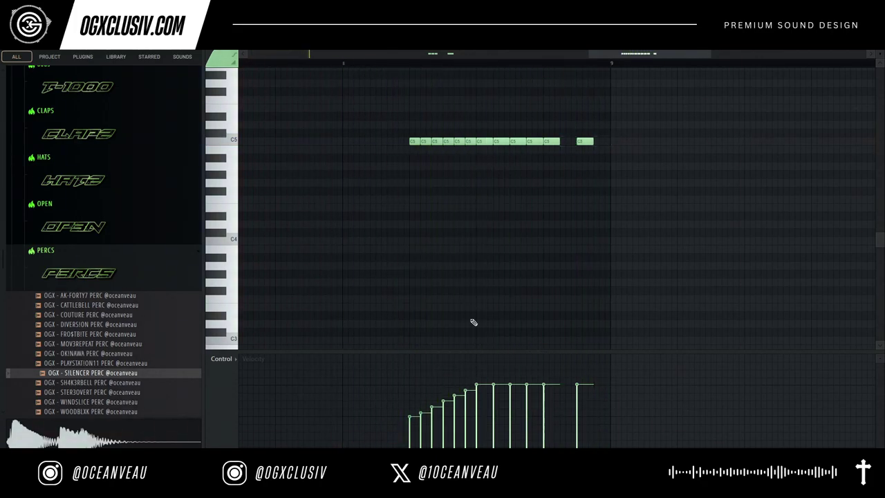
Step: Draw a rising fine pitch ramp over the six fast notes in bar 8 and play the roll back
left_click(223, 389)
left_click(256, 442)
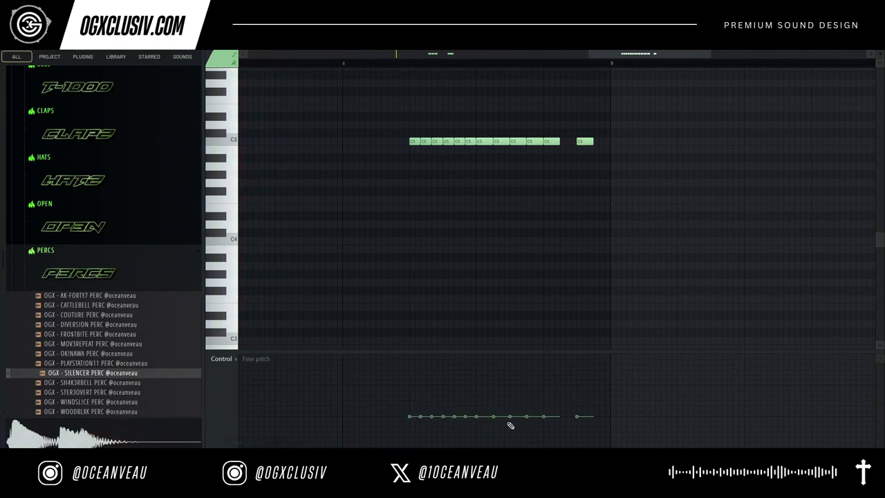
left_click_drag(510, 425, 546, 446)
left_click(381, 65)
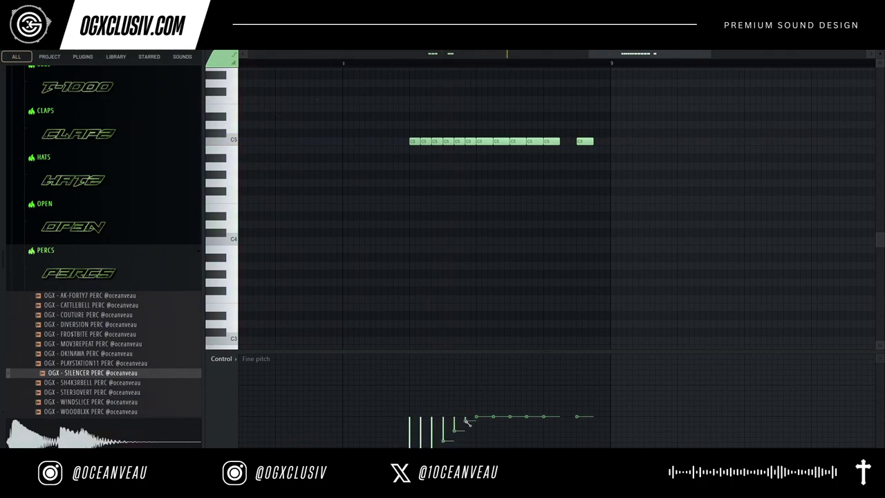
left_click(375, 63)
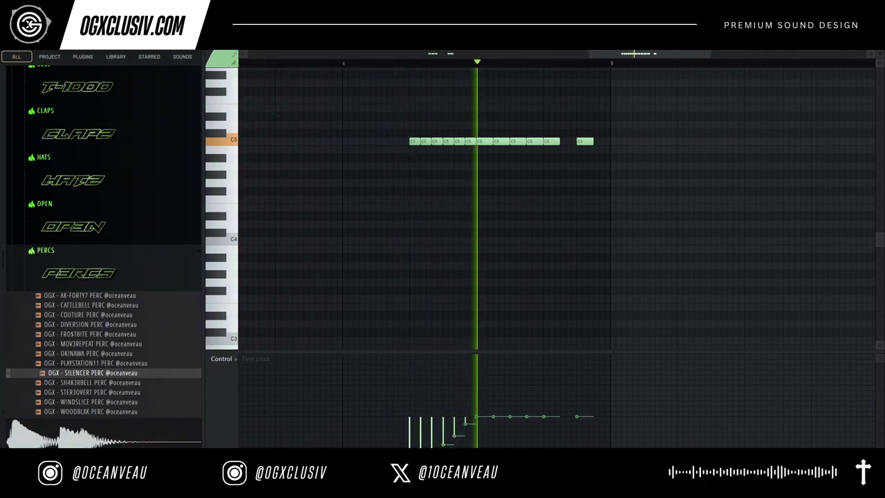
key("space")
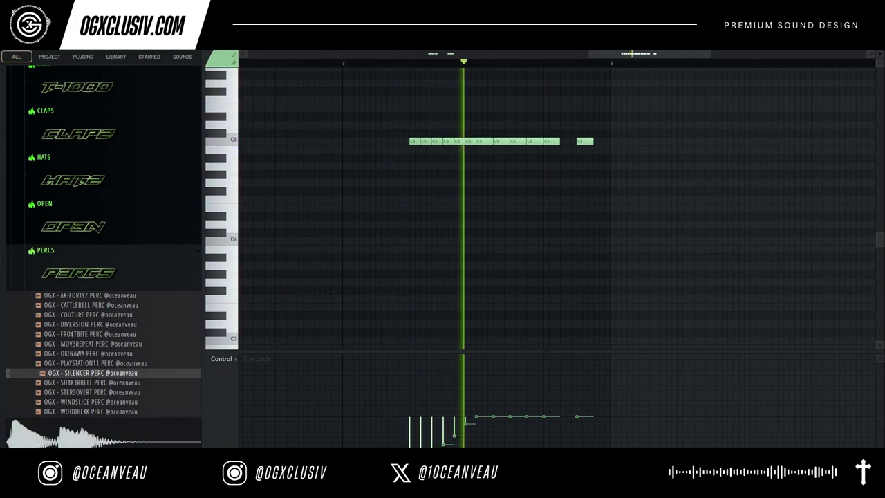
Step: Add a single low B3 note to the SILENCER perc pattern and return to the playlist
key("space")
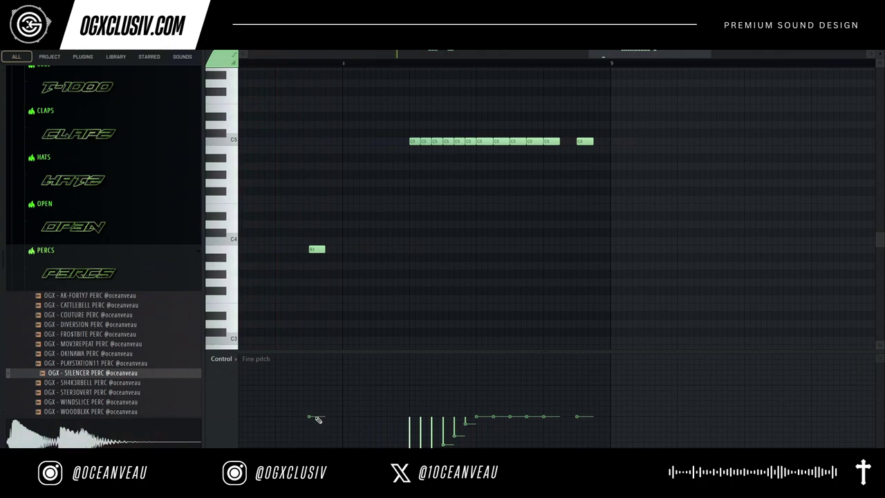
left_click(317, 247)
key("F5")
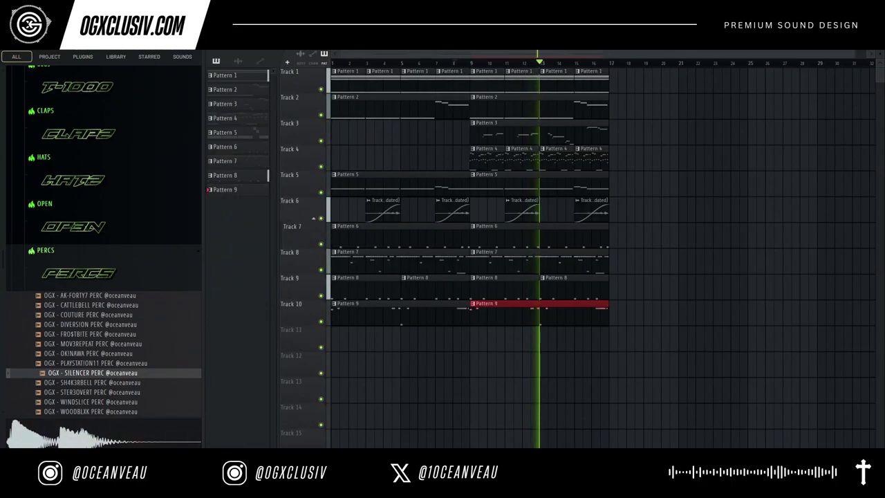
Step: Collapse the PERCS folder, audition the first AMMO effects and load OGX - ANOMALI$T FX as a new channel
left_click(107, 280)
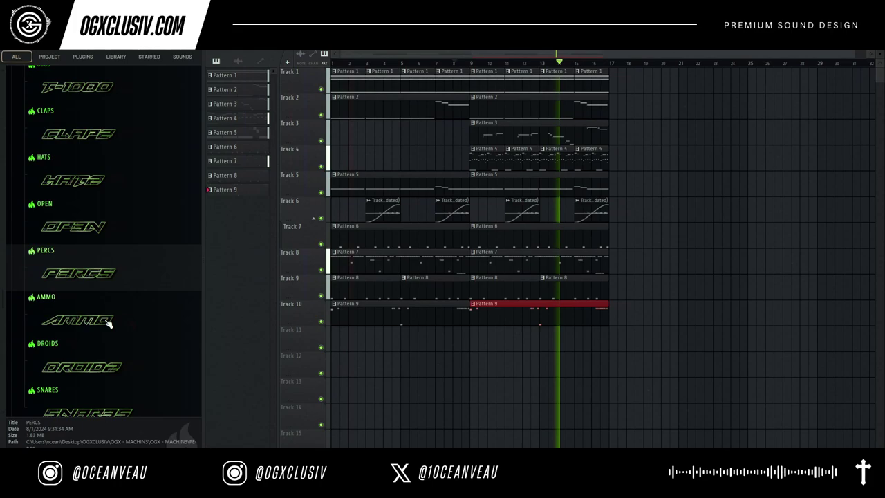
left_click(108, 323)
left_click(108, 305)
left_click(112, 285)
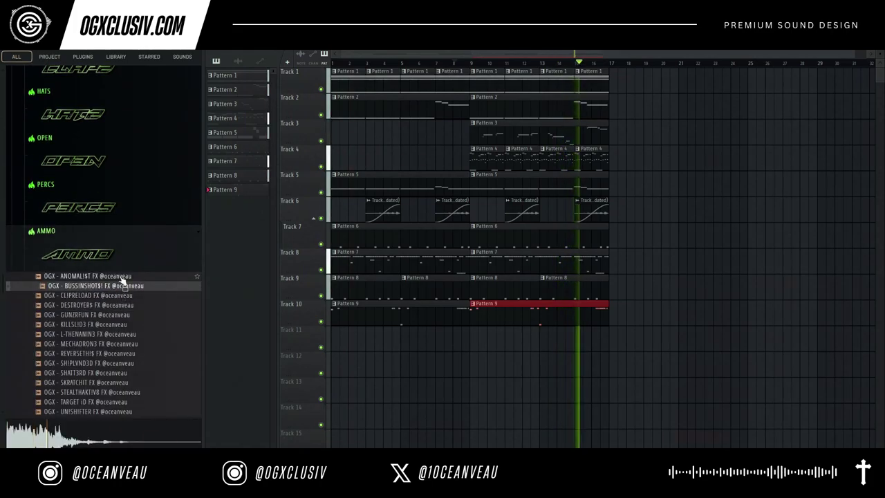
left_click(111, 276)
left_click(123, 295)
left_click(124, 278)
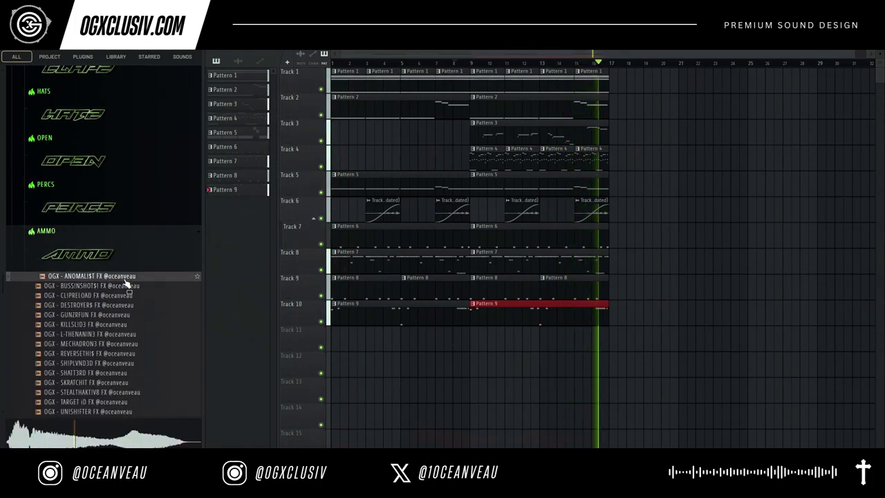
left_click_drag(125, 280, 426, 290)
Step: Place one C5 note for the ANOMALI$T effect on beat 2 of bar 8 and show note velocity in the control lane
key("F6")
right_click(440, 281)
left_click(461, 285)
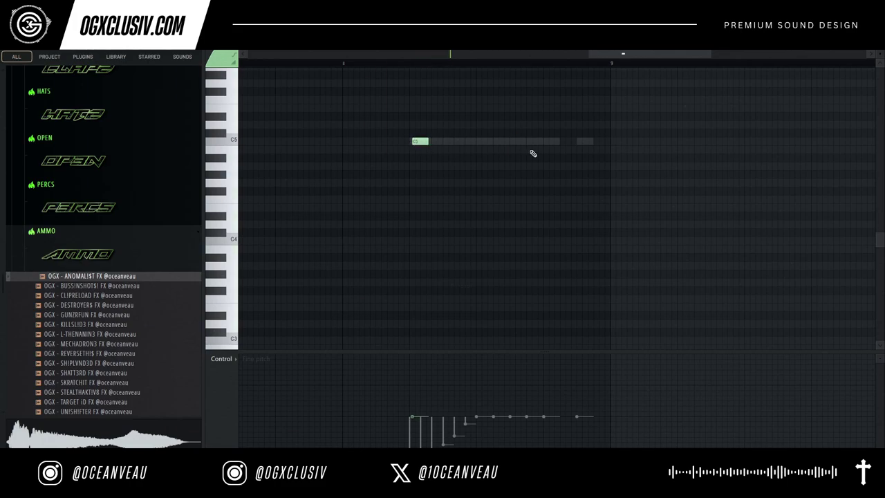
left_click(227, 389)
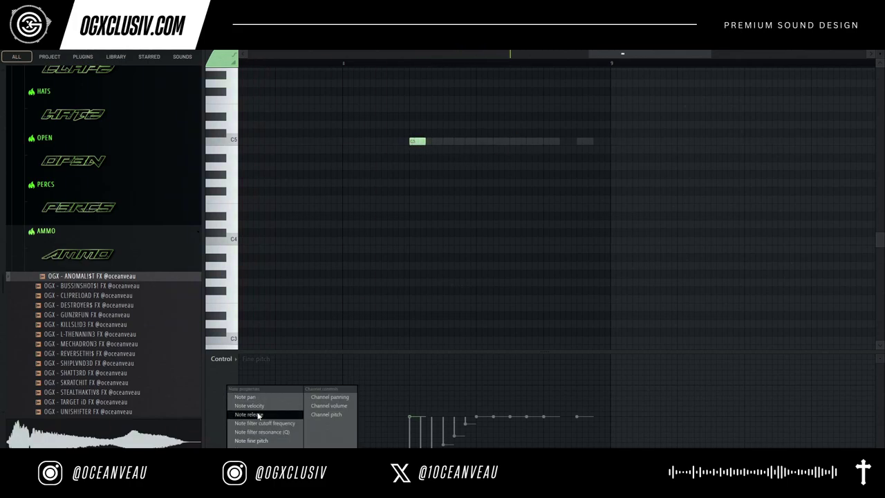
left_click(273, 405)
key("F7")
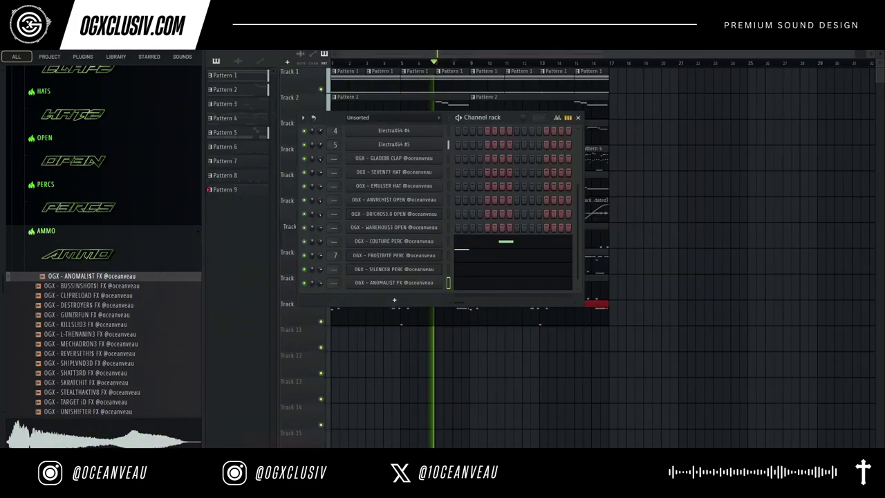
Step: Audition the remaining AMMO effects over the beat, from UNISHIFTER back up to CLIPRELOAD and GUNZRFUN
left_click(103, 404)
left_click(109, 410)
left_click(114, 402)
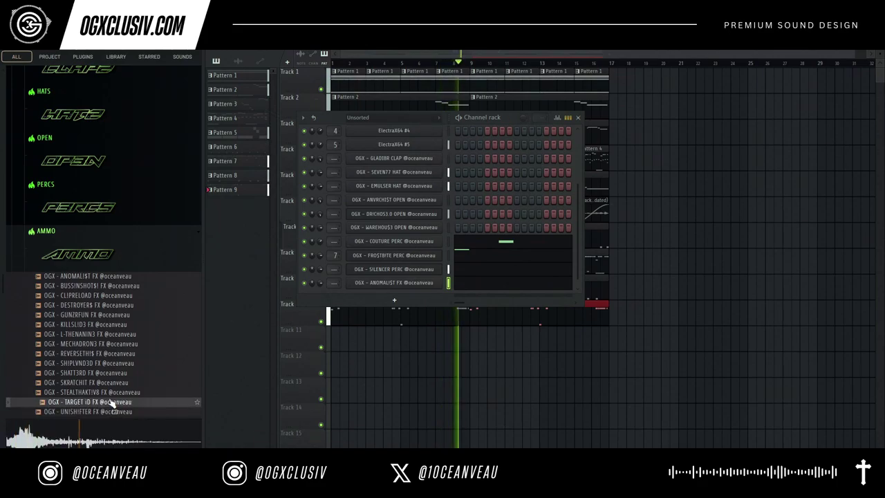
left_click(115, 392)
left_click(118, 382)
left_click(118, 373)
left_click(121, 363)
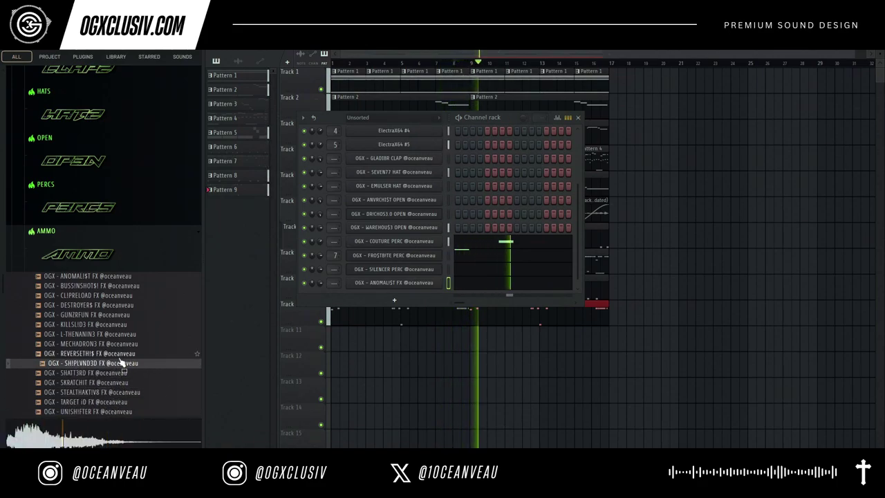
left_click(121, 353)
left_click(122, 343)
left_click(122, 334)
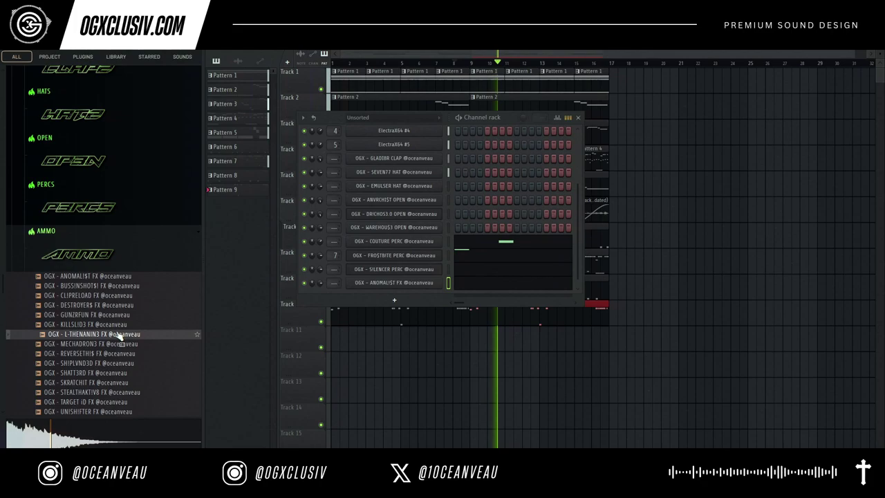
left_click(118, 324)
left_click(119, 314)
left_click(120, 333)
left_click(122, 325)
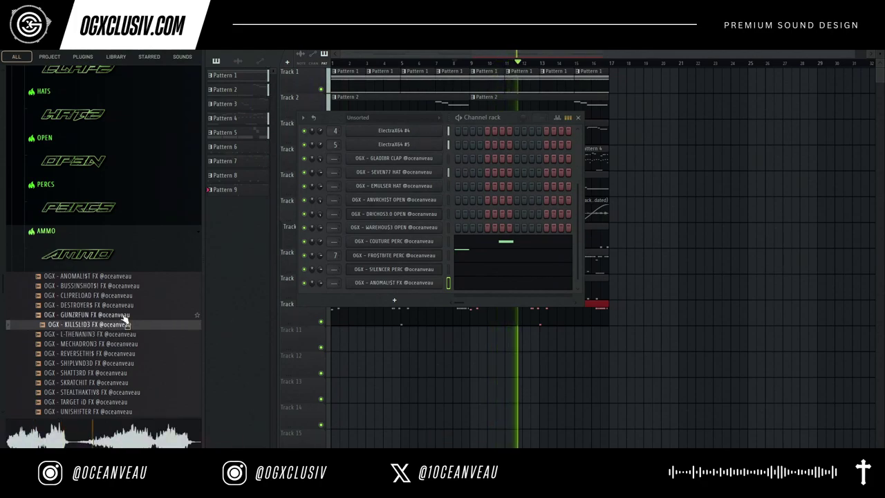
left_click(128, 316)
left_click(127, 296)
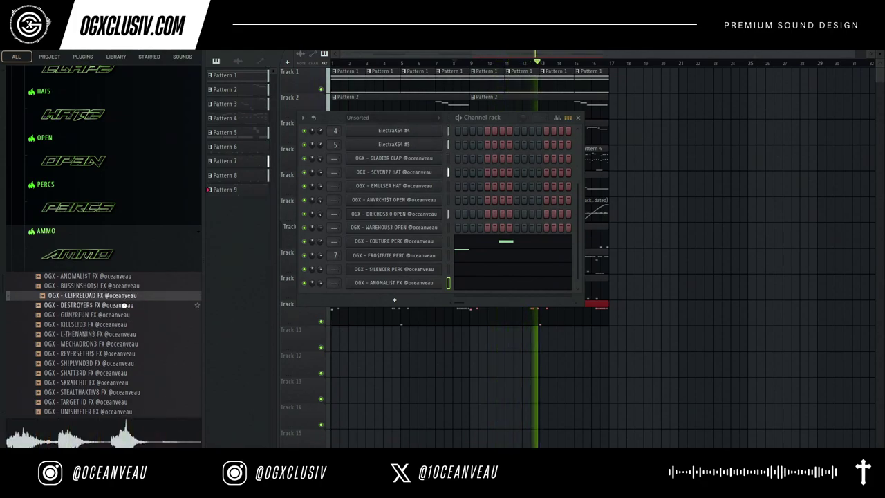
left_click(125, 306)
left_click(125, 314)
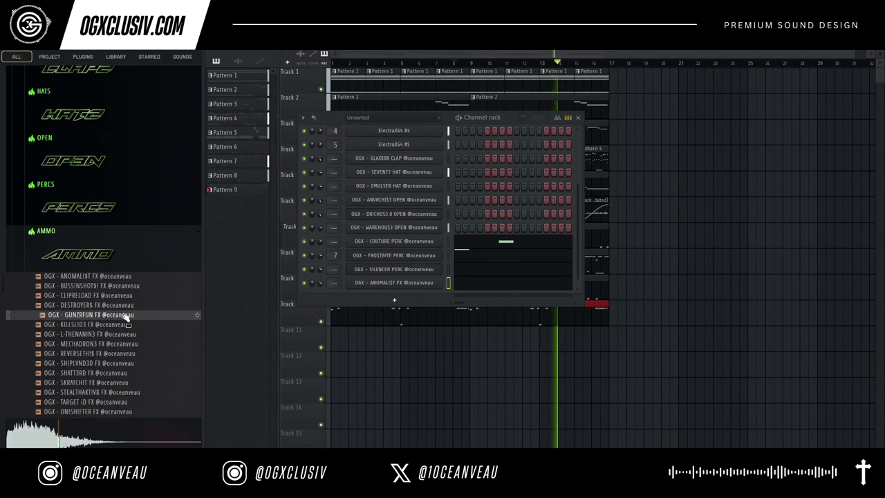
Step: Open the DROIDS folder instead of AMMO, audition its first vox samples and load OGX - DIGITALOG VOX as a new channel
left_click(111, 260)
left_click(109, 296)
left_click(110, 297)
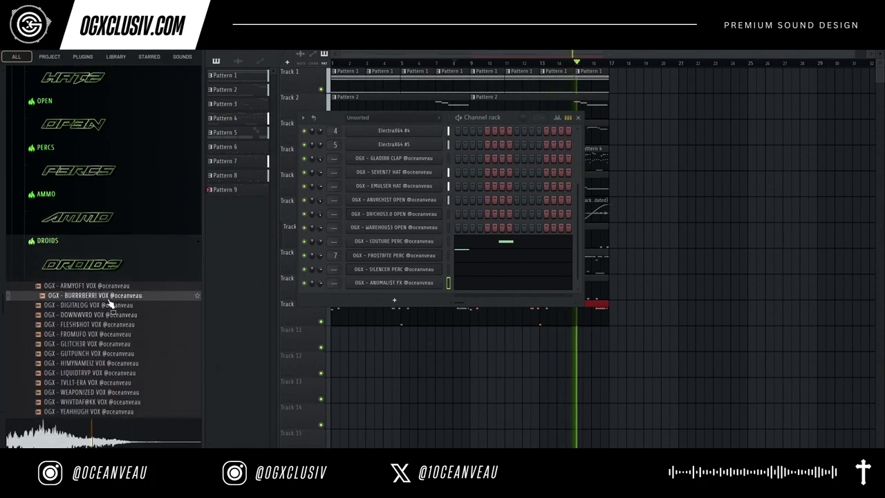
left_click(115, 287)
left_click(125, 305)
left_click(135, 297)
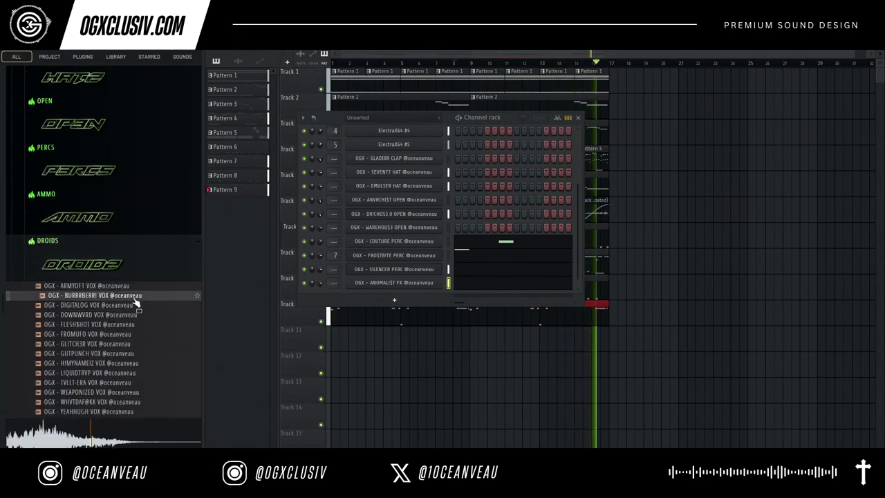
left_click(135, 306)
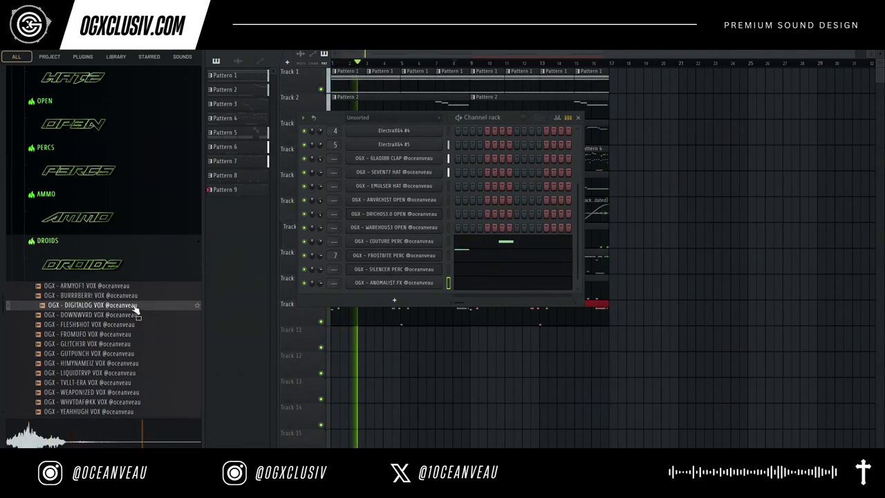
left_click_drag(136, 311, 423, 308)
Step: Place DIGITALOG vox C5 notes on beat 2 of bar 2 and beat 4 of bar 4, then duplicate the four bars into bars 5 to 8
right_click(425, 284)
left_click(456, 282)
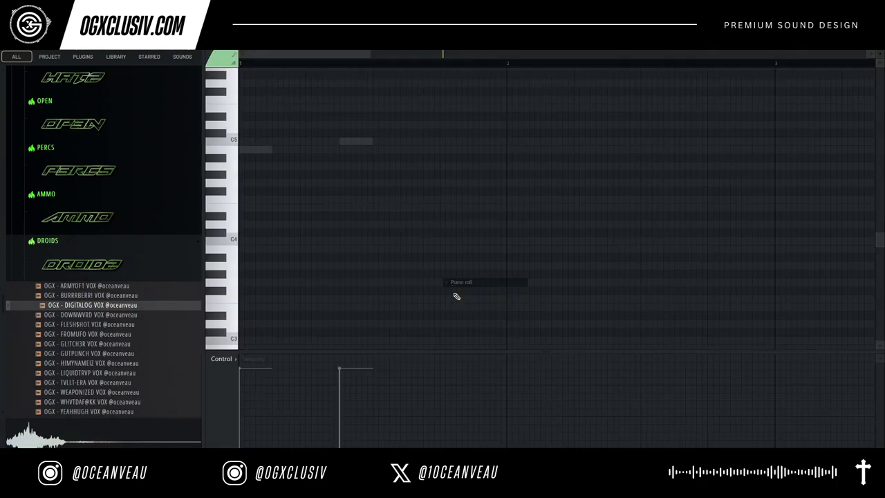
left_click_drag(371, 54, 508, 61)
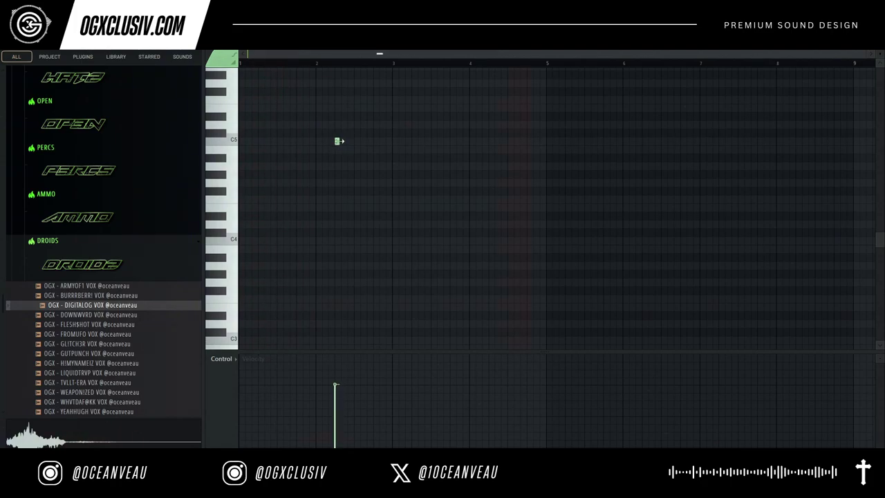
left_click(234, 63)
left_click(243, 67)
right_click(339, 143)
left_click(337, 142)
left_click(529, 141)
left_click_drag(541, 70, 3, 67)
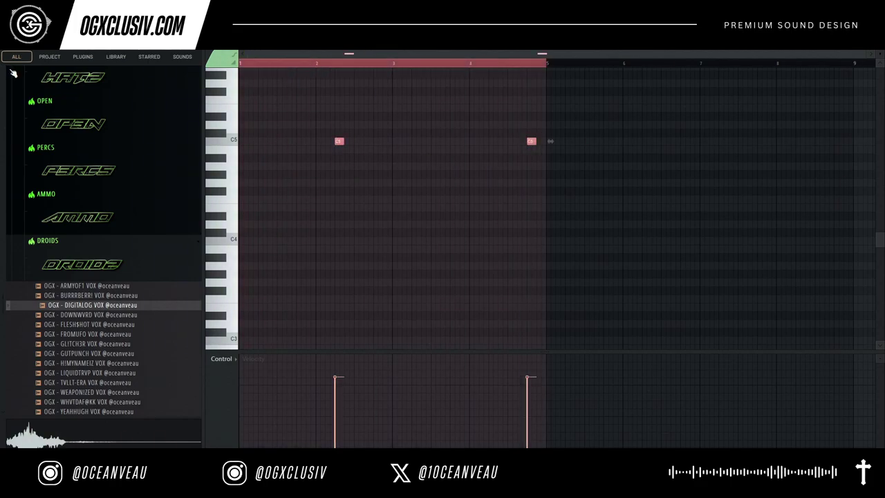
key("ctrl+b")
Step: Place the vox pattern, Pattern 10, on Track 11 from bar 9 and bring the channel rack back up
key("F5")
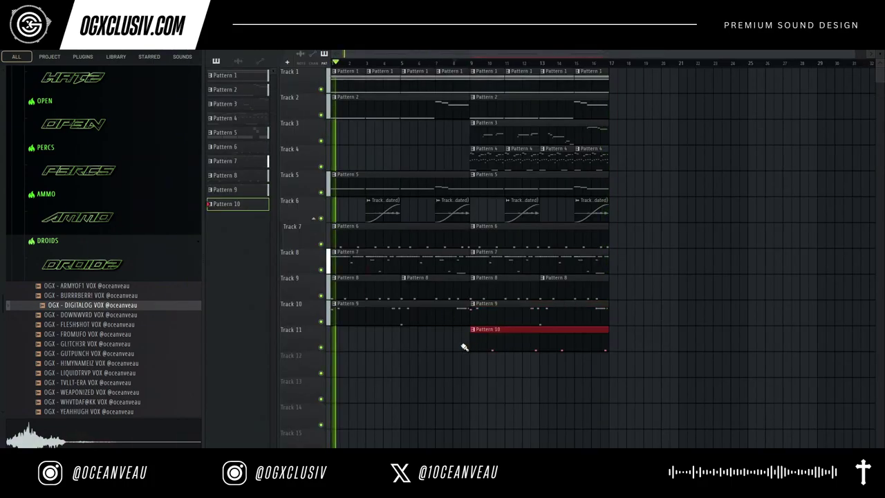
key("F7")
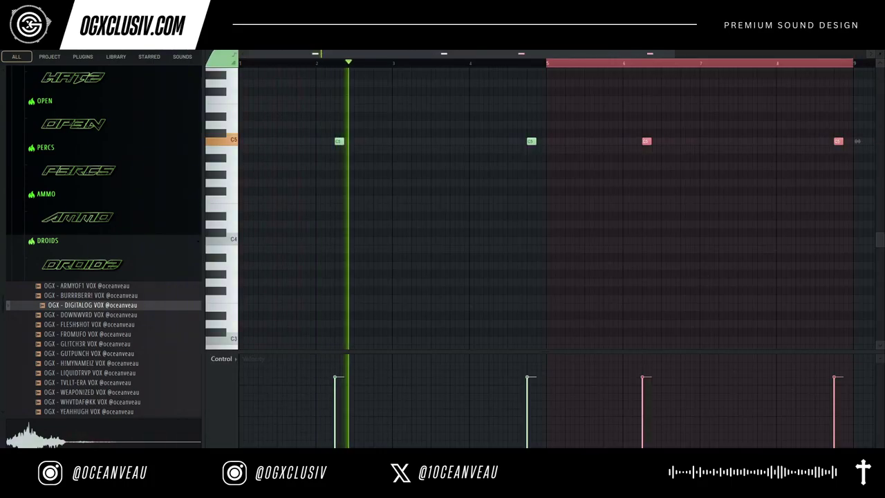
key("F7")
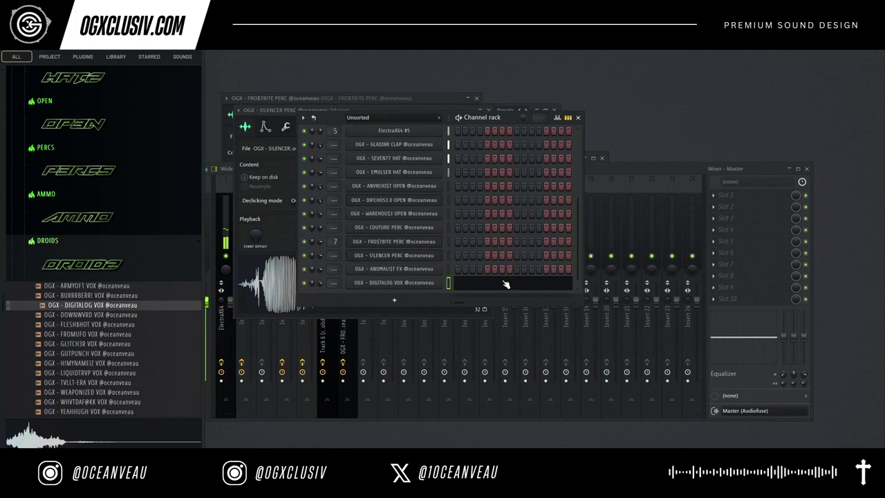
key("F7")
key("F7")
Step: Audition the other DROIDS vox samples over the beat, from YEAHHUGH up to FROMUFO
left_click(115, 413)
left_click(122, 402)
left_click(132, 392)
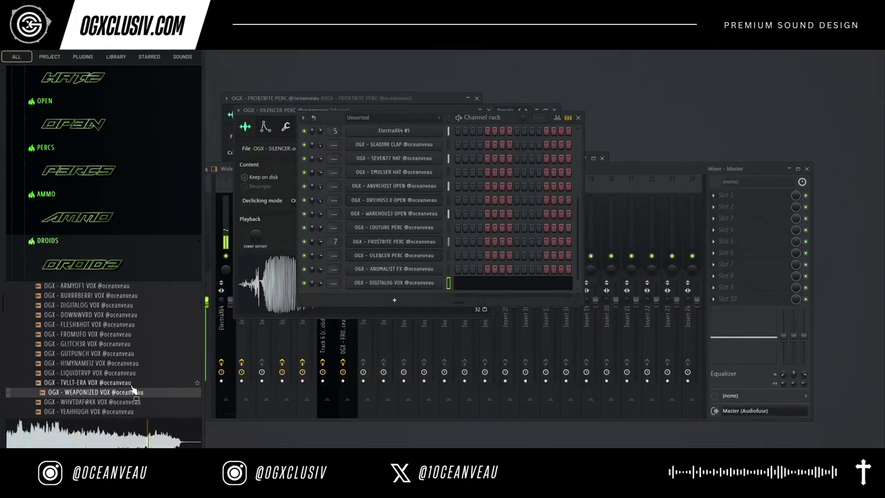
left_click(132, 382)
left_click(136, 373)
left_click(139, 363)
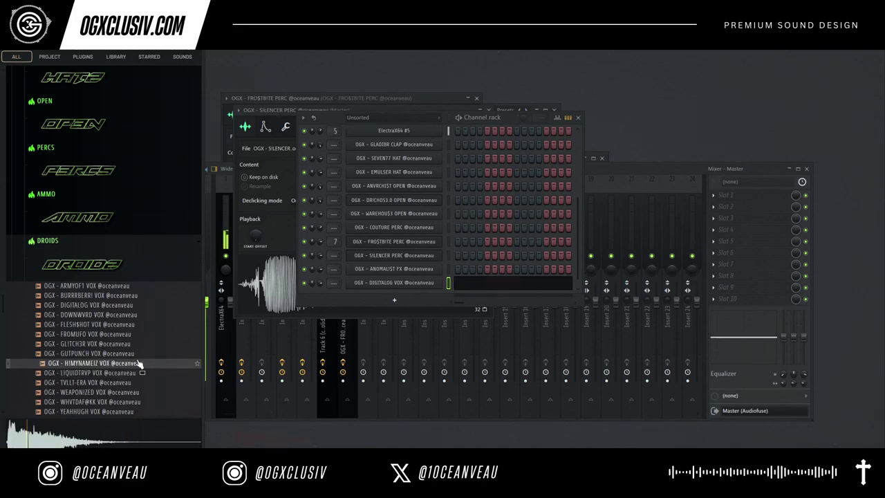
left_click(139, 366)
left_click(138, 354)
left_click(138, 356)
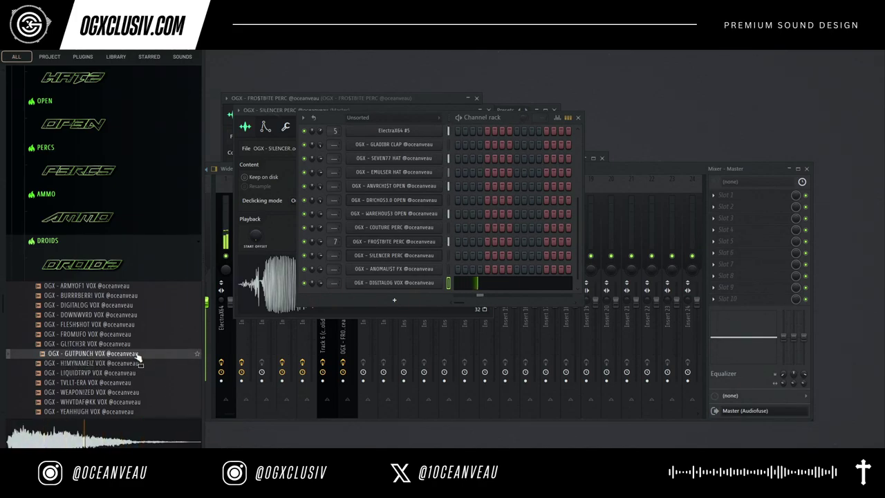
left_click(137, 356)
left_click(137, 356)
left_click(143, 346)
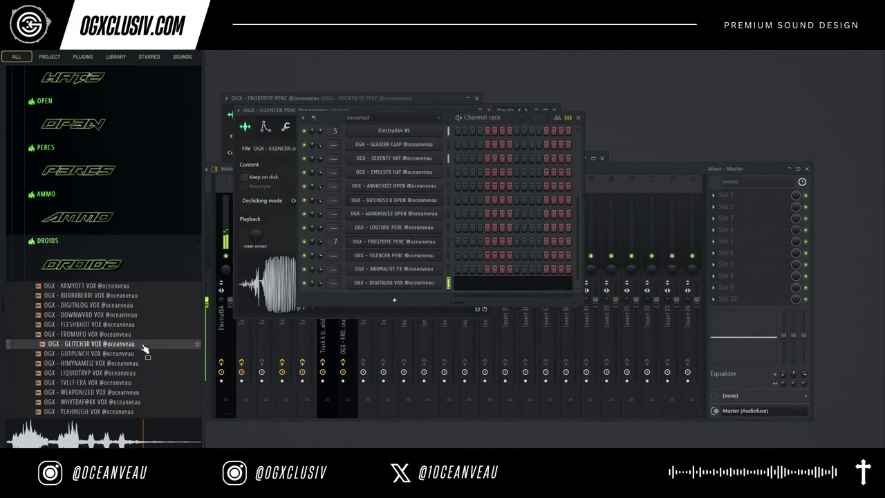
left_click(141, 338)
Step: Open the SNARES folder instead of DROIDS, audition its first snares and load OGX - ETERNVL SNARE as a new channel
left_click(118, 276)
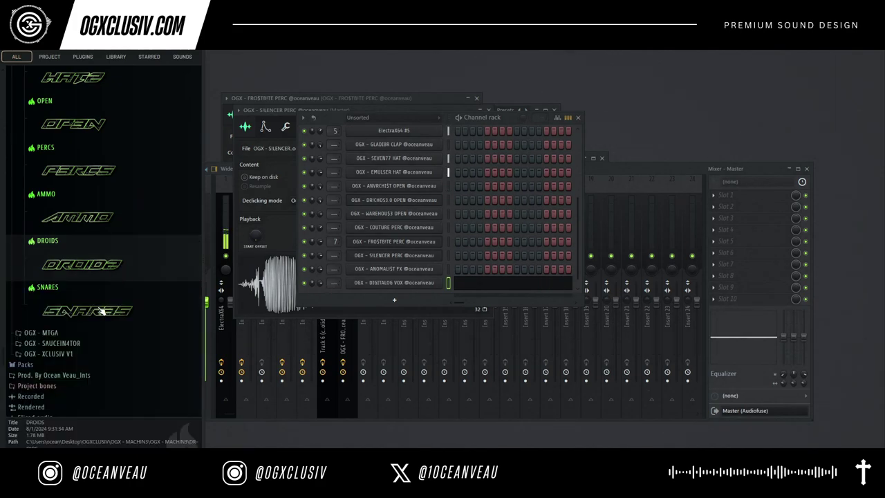
left_click(102, 312)
left_click(114, 272)
left_click(118, 281)
left_click(126, 291)
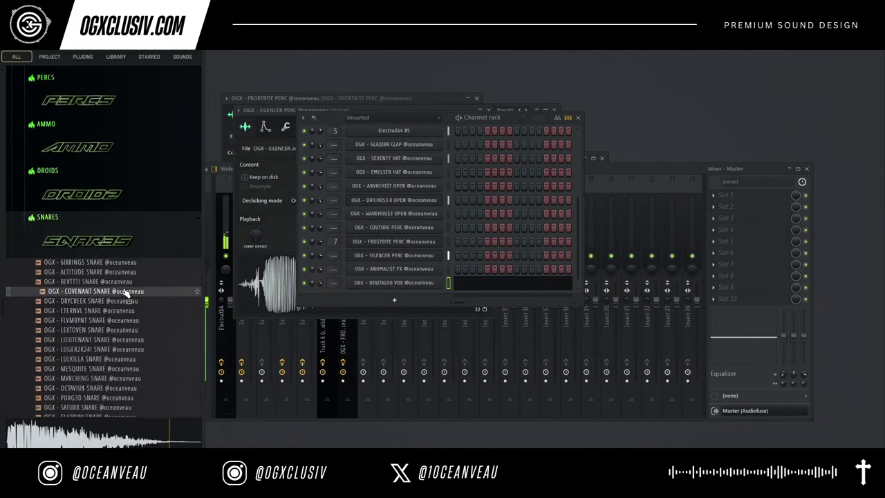
left_click_drag(126, 291, 133, 293)
left_click(134, 301)
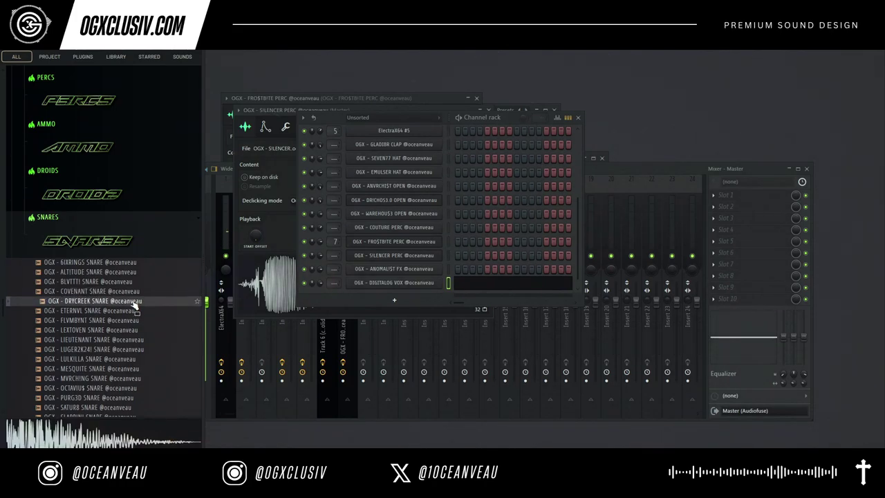
left_click(133, 311)
left_click(133, 293)
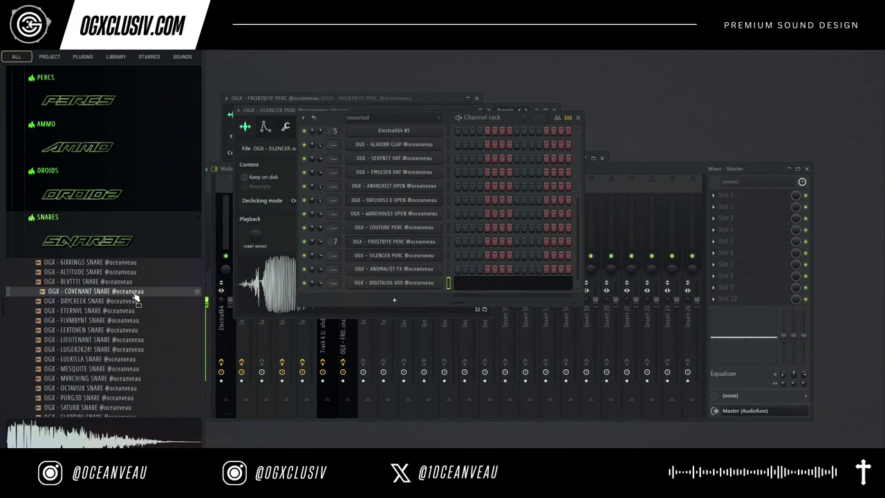
mouse_move(135, 300)
left_mouse_down()
mouse_move(135, 341)
mouse_move(135, 312)
left_mouse_up()
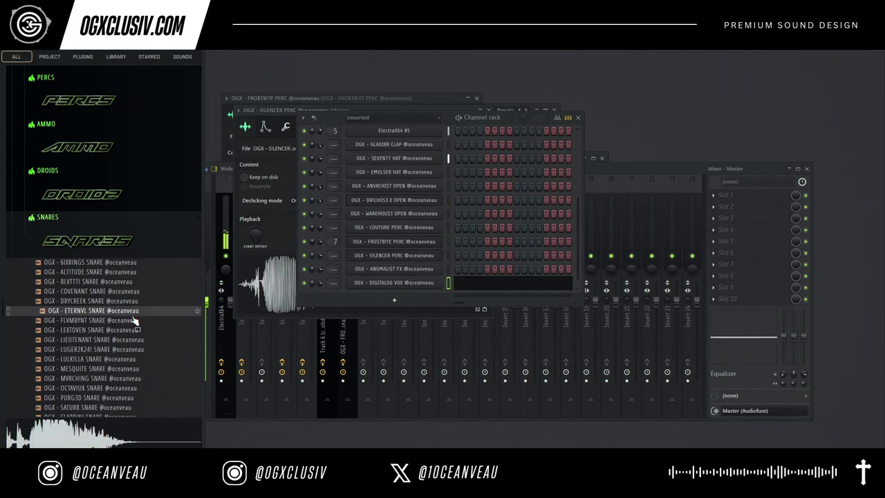
left_click_drag(136, 320, 415, 294)
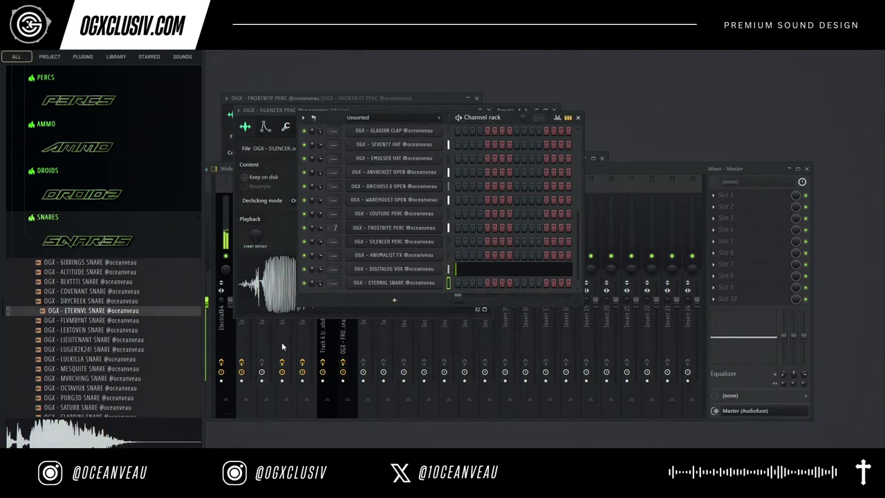
Step: Audition more snares further down the SNARES folder, including SATUR8, TECHBRAIN, TOPGUN, UNIFIED and WITHCH4NT
left_click(122, 408)
scroll(119, 387, "down", 2)
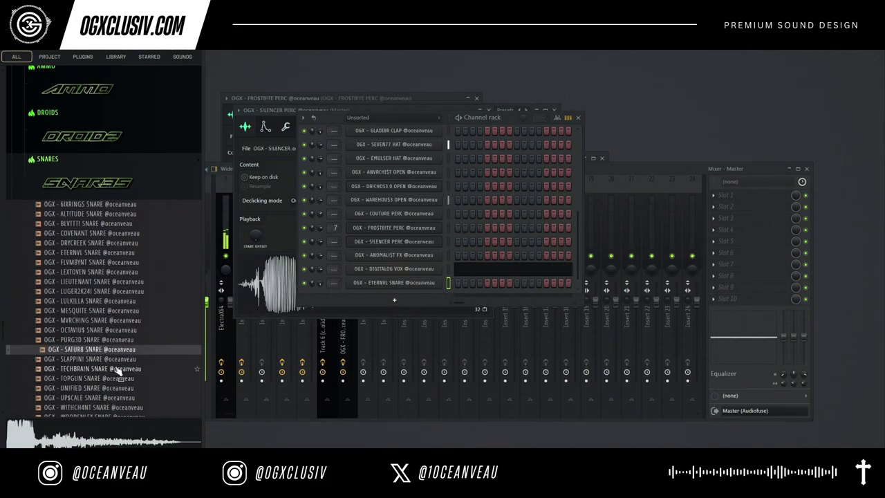
left_click(116, 369)
left_click(118, 361)
left_click(126, 380)
left_click(132, 389)
left_click(145, 409)
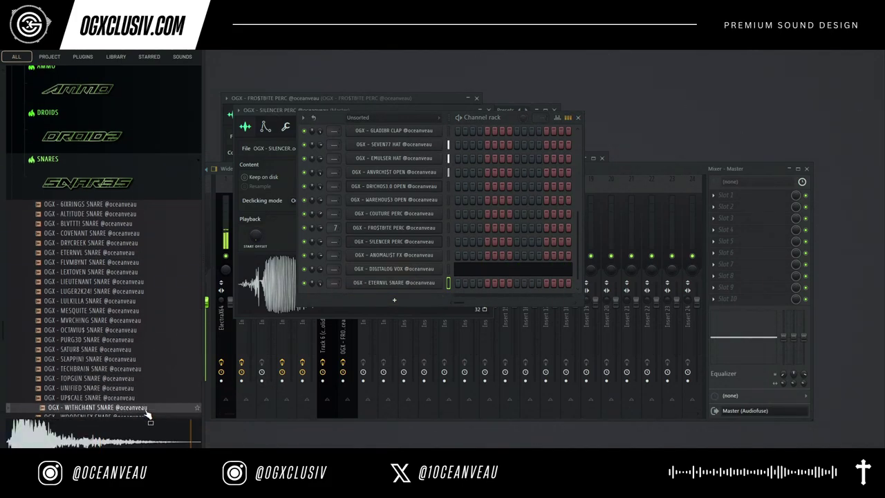
Step: Audition the last samples of the SNARES folder, around UNIFIED, UP$CALE and WITHCH4NT
left_click(141, 401)
left_click(139, 389)
scroll(135, 387, "down", 2)
left_click(124, 360)
left_click(123, 352)
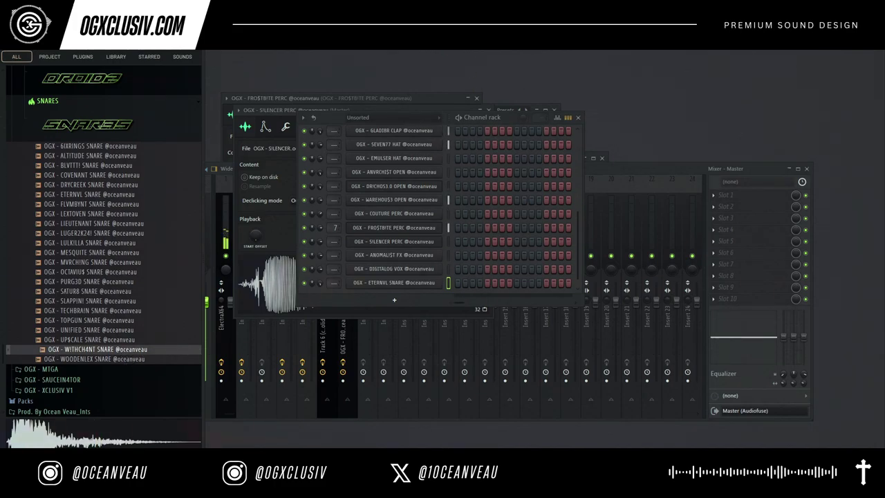
Step: Open the ETERNVL SNARE channel in the piano roll, snap to Cell, and place one C5 note mid-bar 4 and two in bar 8
right_click(440, 280)
left_click(463, 286)
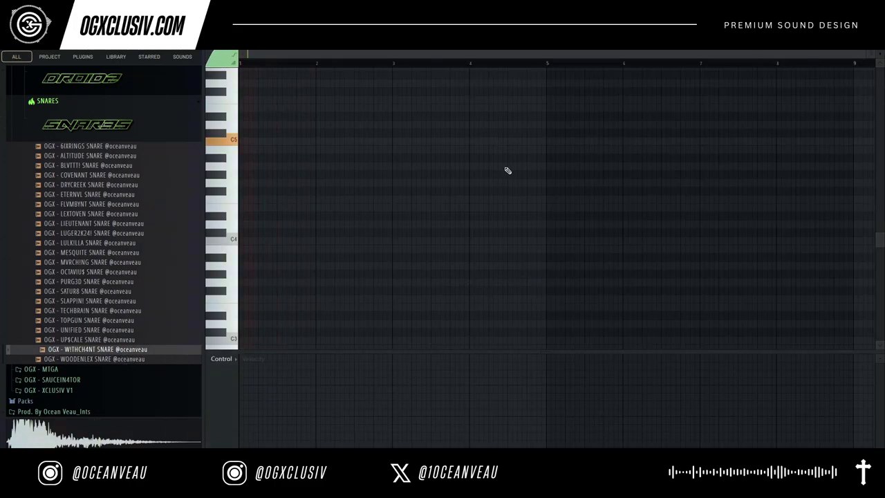
left_click(234, 62)
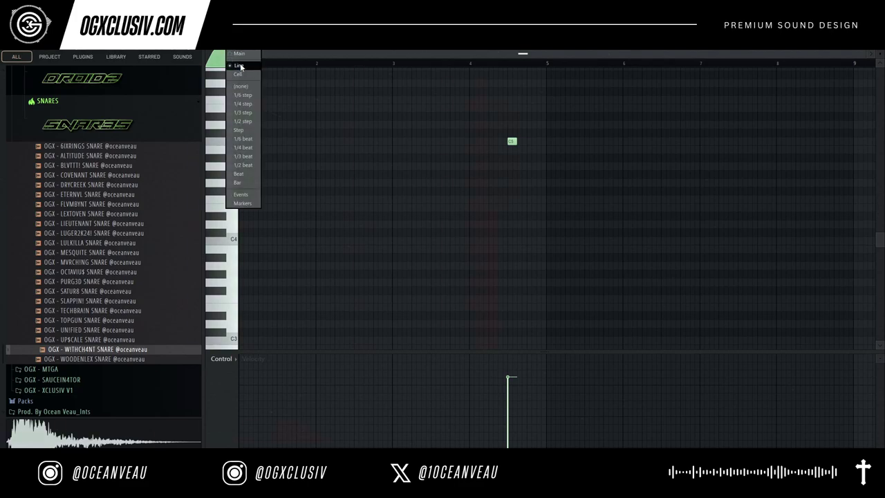
left_click(240, 67)
left_click(235, 62)
left_click(240, 74)
left_click_drag(770, 142, 784, 142)
left_click(835, 141)
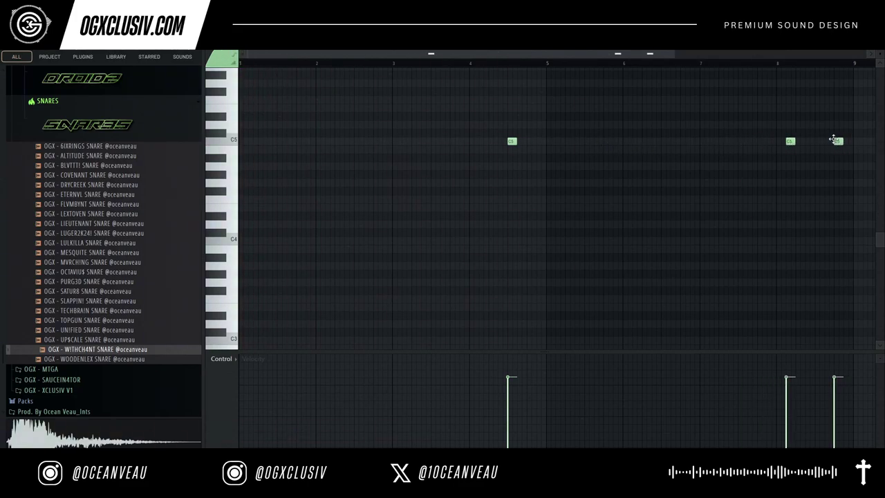
Step: Place the snare pattern, Pattern 11, on Track 12 from bar 9 and bar 1, and check the ETERNVL SNARE channel's sampler settings
key("F5")
left_click(472, 370)
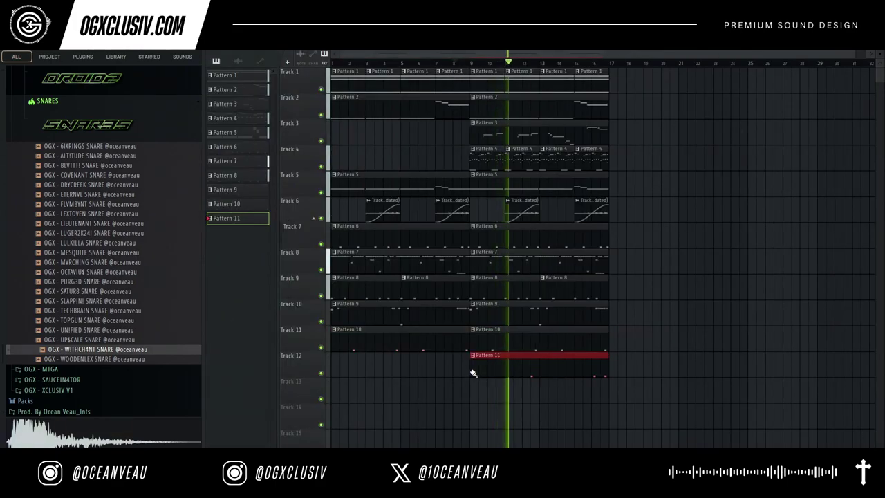
left_click(337, 370)
key("F5")
key("F7")
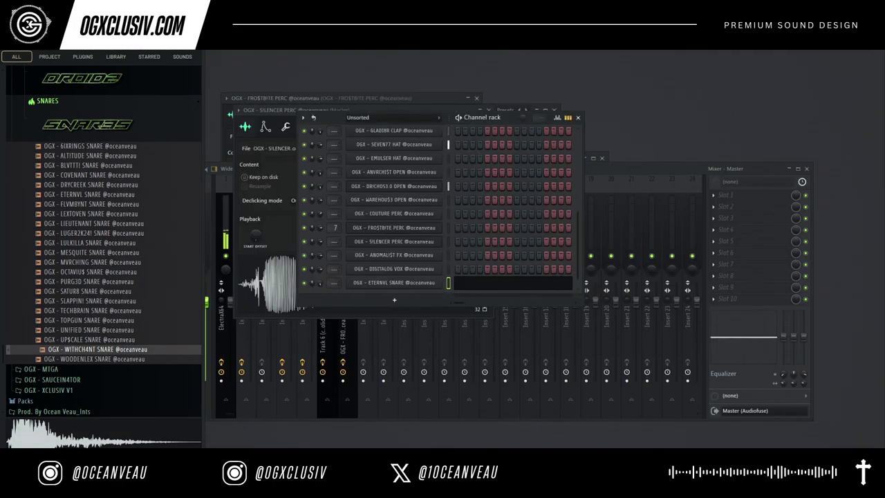
left_click(416, 283)
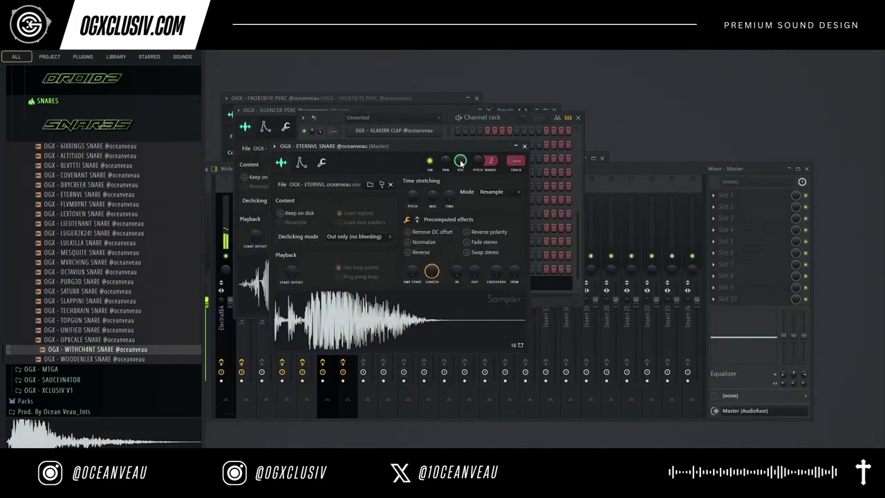
left_click(513, 120)
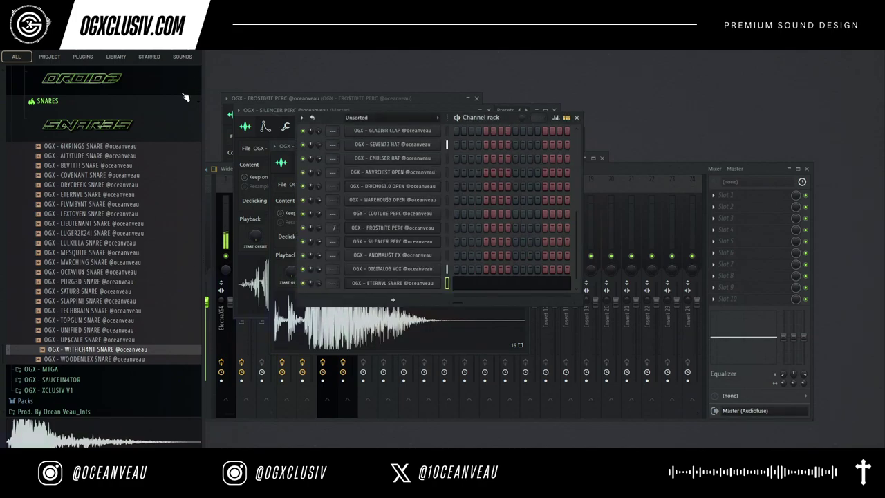
Step: Open the 808s folder instead of SNARES, load OGX - BARBEQU3 808 as a new channel and set it to cut itself
left_click(108, 130)
scroll(105, 259, "up", 7)
left_click(94, 148)
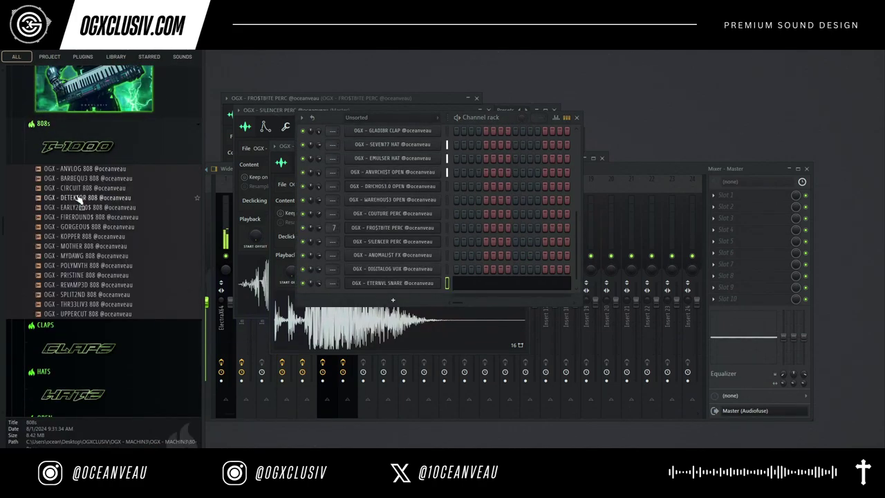
left_click_drag(88, 178, 419, 289)
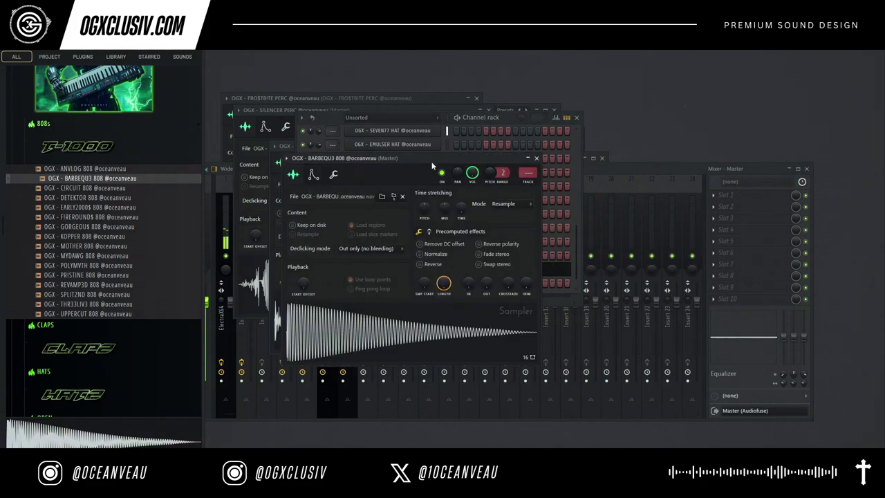
left_click(333, 176)
left_click(537, 159)
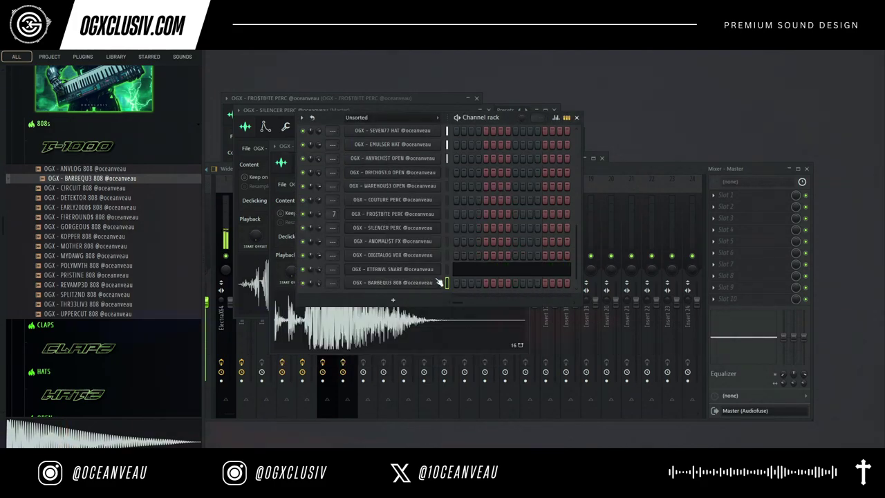
right_click(438, 282)
left_click(465, 350)
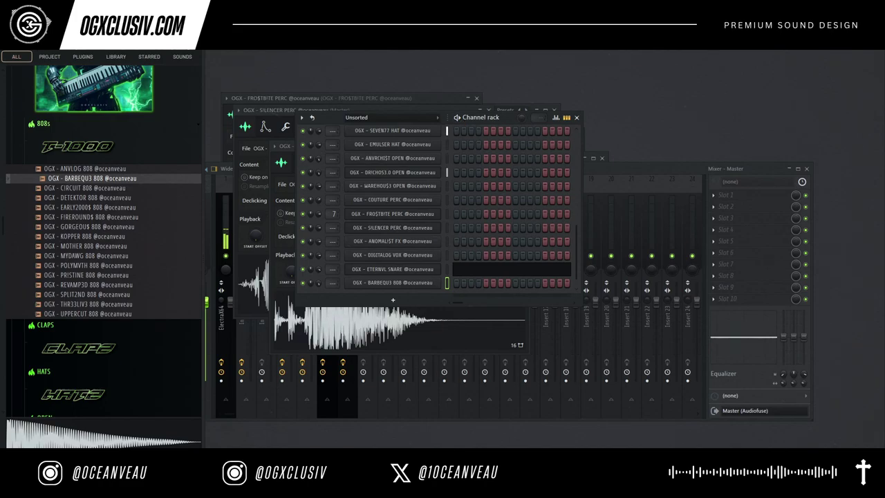
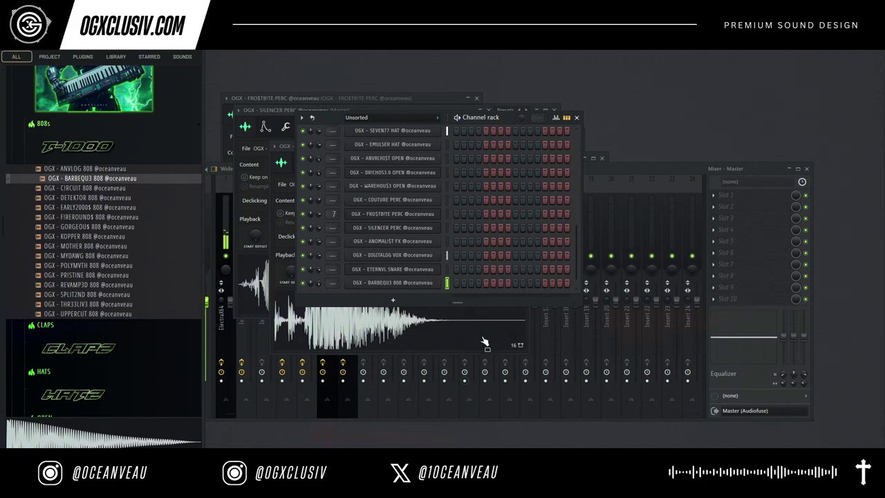
Step: Draw the 808 pattern in the piano roll with B4 notes across bars 1 to 6 and 8, and D6 and C#6 in bar 7
right_click(436, 284)
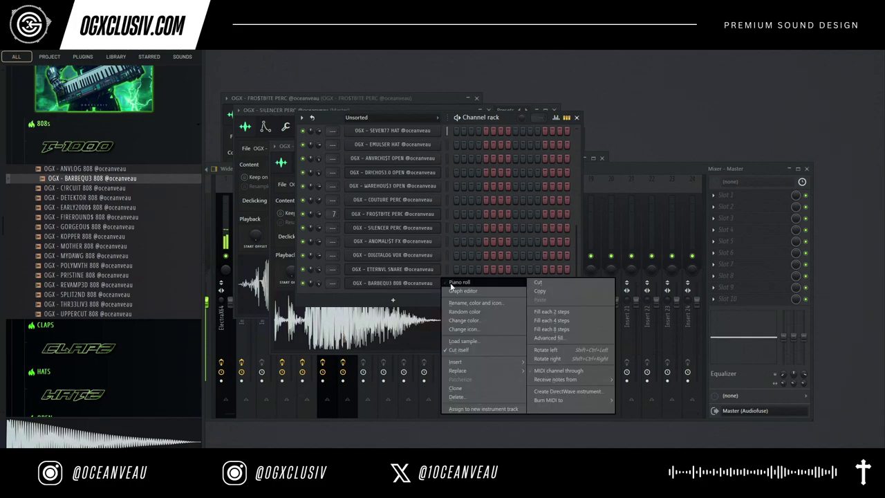
left_click(457, 284)
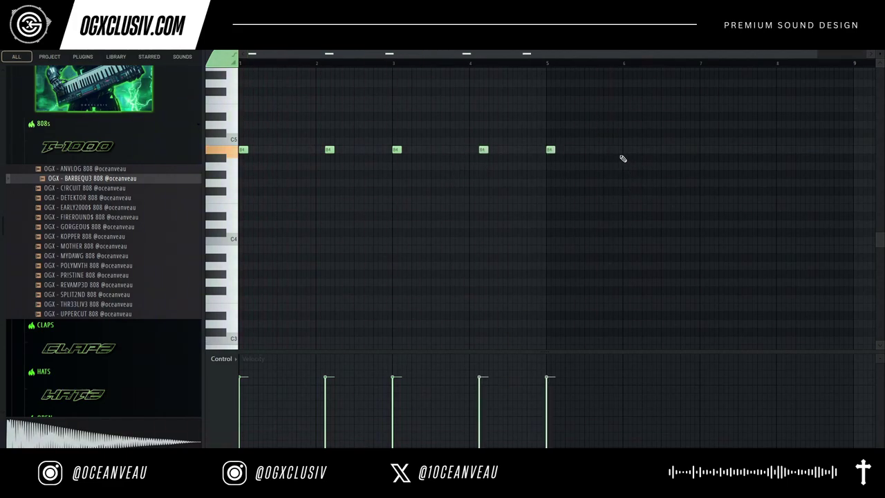
left_click(636, 150)
scroll(726, 181, "up", 3)
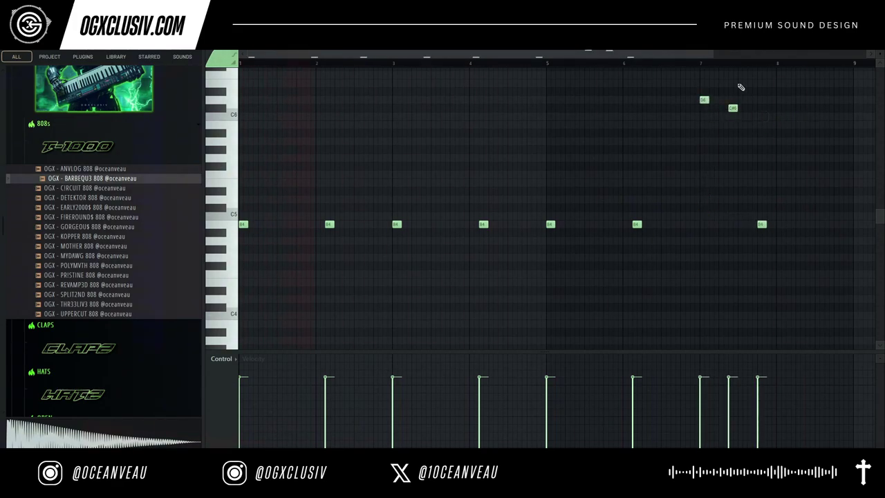
left_click_drag(703, 56, 799, 55)
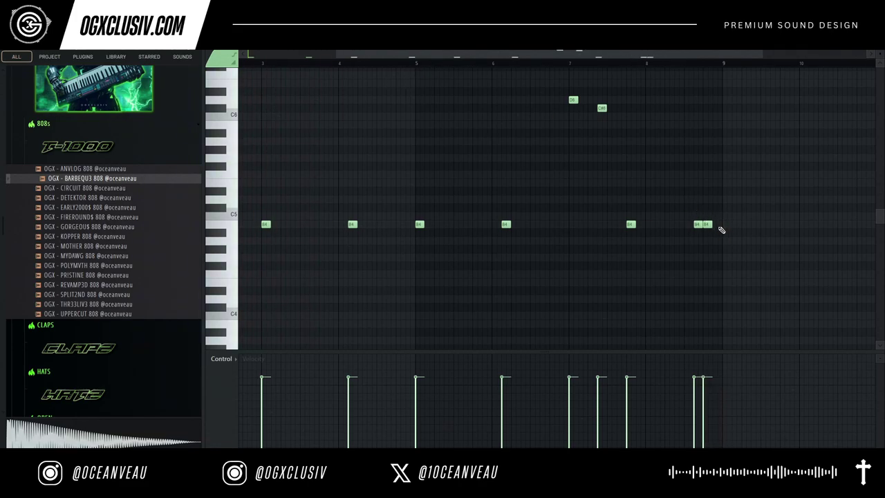
left_click(880, 48)
Step: Check the 808 channel's settings and lengthen all its piano roll notes so that each one reaches the next
left_click(413, 287)
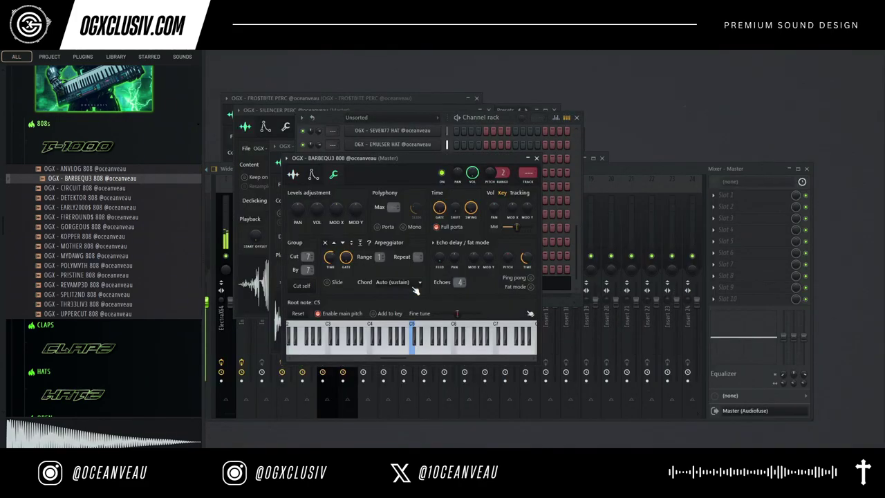
left_click(537, 157)
left_click(526, 285)
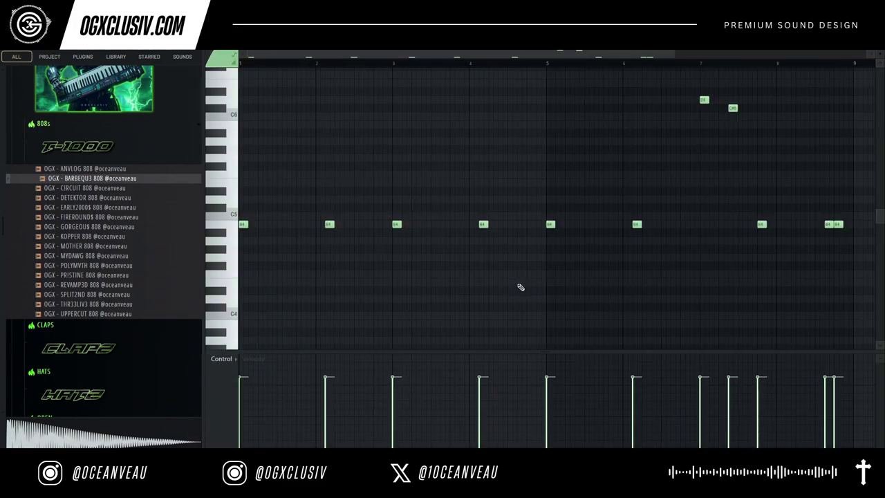
key("alt+l")
key("Return")
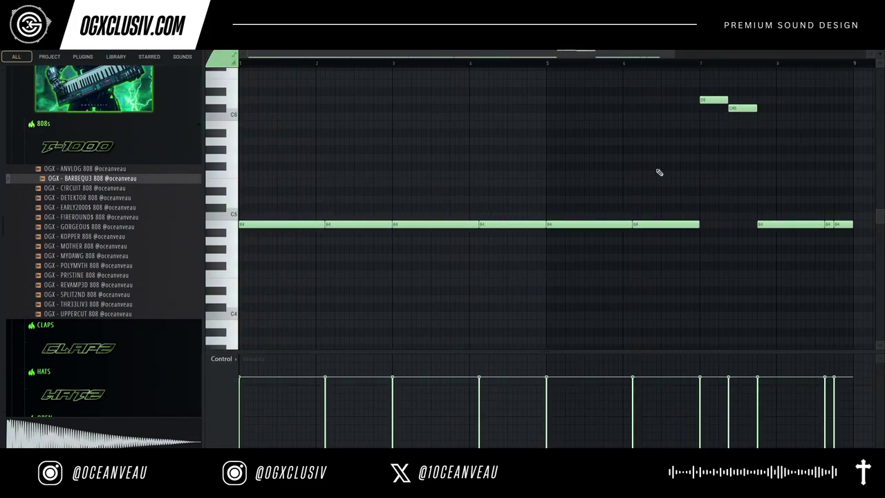
Step: Enable the BARBEQU3 808 channel's volume envelope with its hold raised, and trim the notes that end bars 2, 4, 6 and 8
key("F7")
left_click(406, 284)
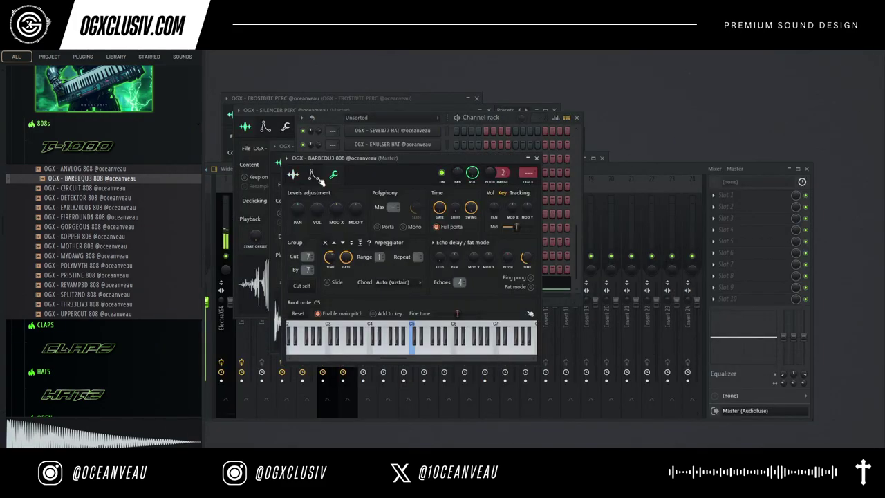
left_click(315, 176)
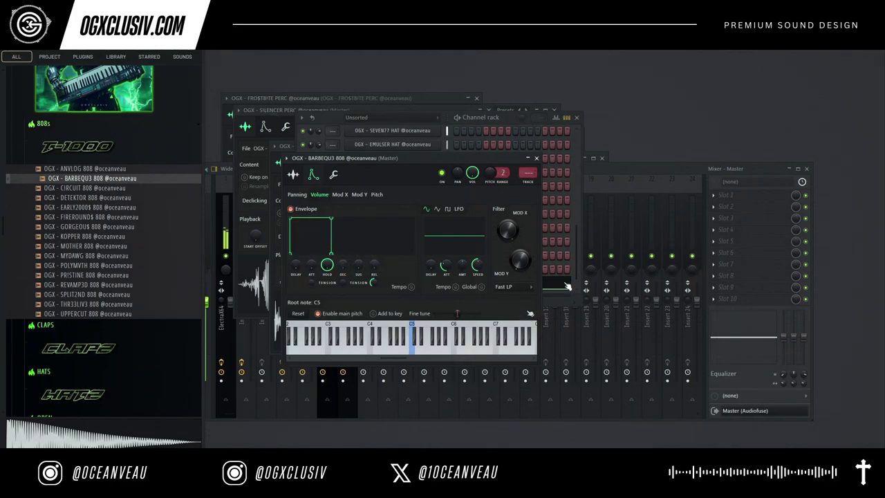
key("F7")
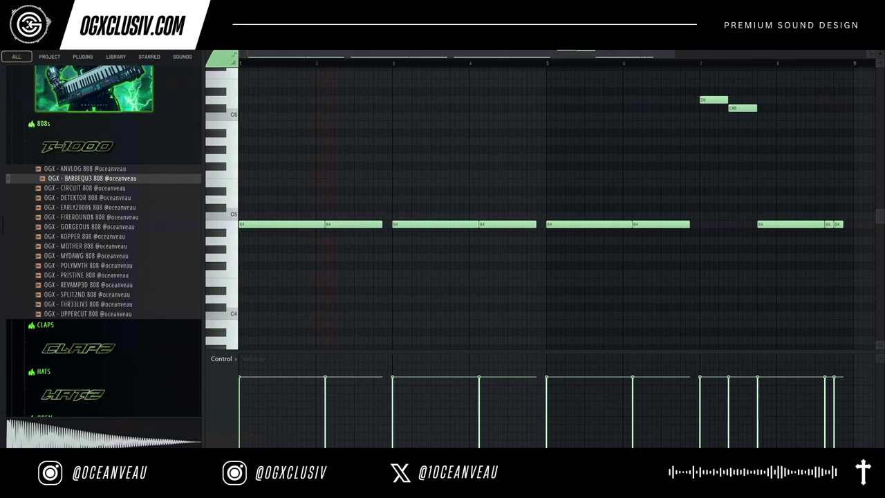
Step: Place the 808 pattern, Pattern 12, on Track 13 from bar 1 and again from bar 9
key("F5")
left_click_drag(414, 395, 371, 399)
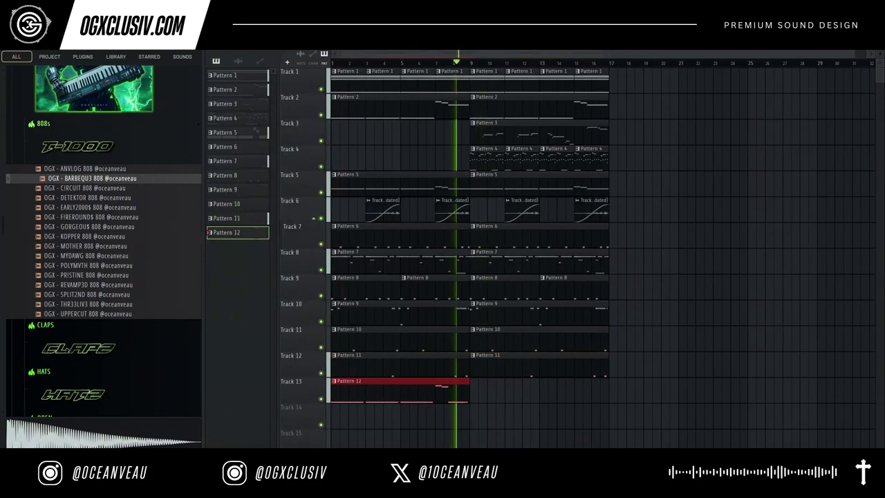
left_click(478, 390)
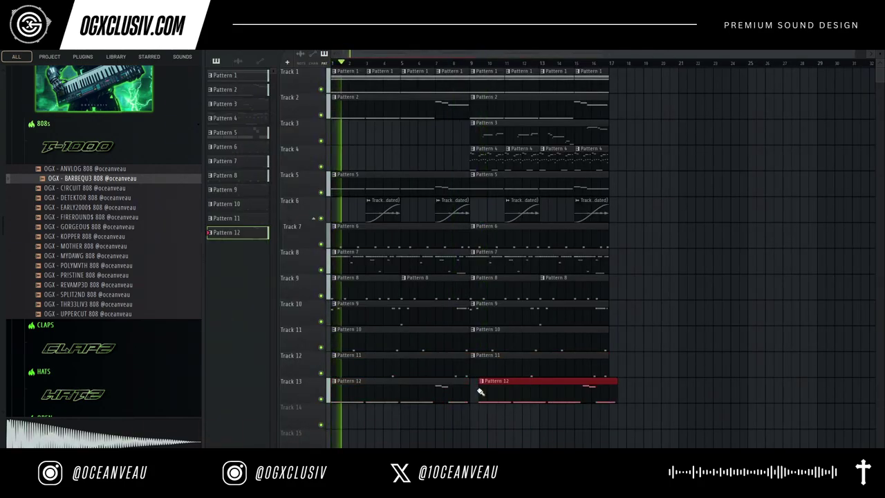
left_click_drag(499, 391, 491, 392)
Step: Trim the 808's bar 3 note to end at bar 4 and put a short B5 note at the start of bar 4
key("F7")
scroll(433, 396, "right", 1)
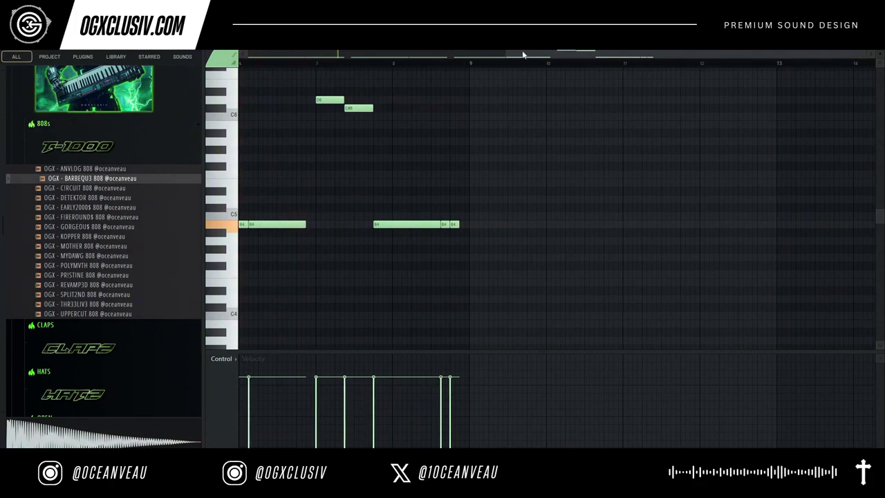
left_click_drag(523, 54, 375, 123)
left_click_drag(406, 55, 292, 74)
key("space")
left_click_drag(477, 224, 485, 133)
key("space")
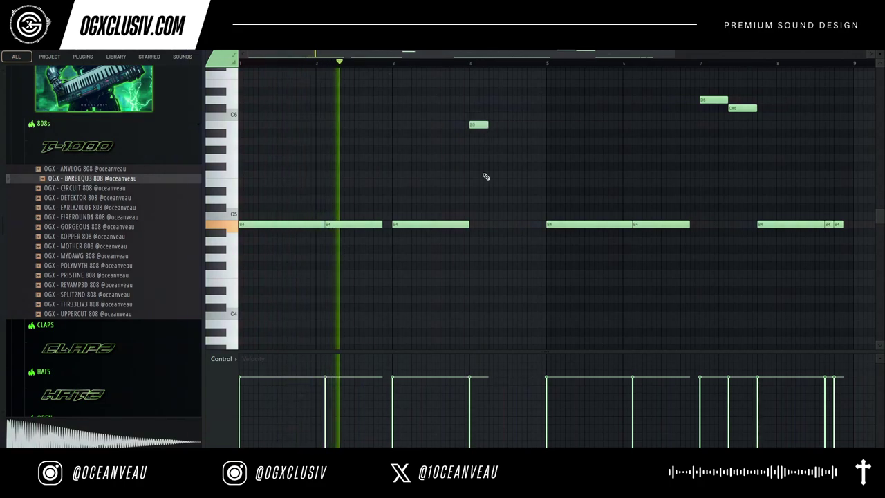
Step: Add a B4 note after the B5 in bar 4, lengthened within the bar, and a short B4 note just before bar 3
left_click(491, 224)
left_click(390, 215)
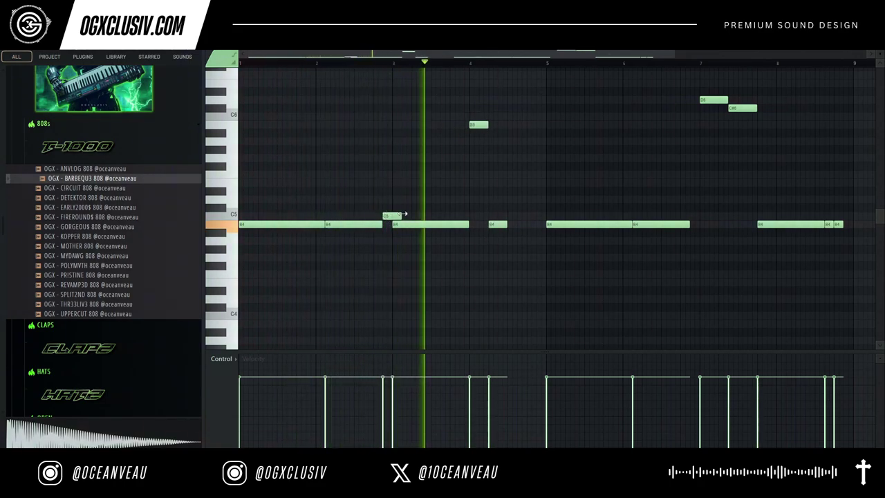
left_click_drag(400, 214, 388, 224)
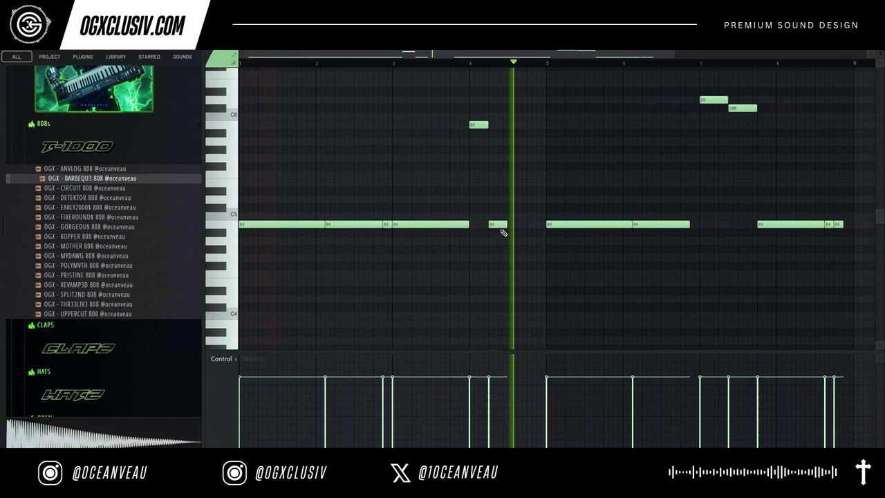
left_click_drag(506, 225, 526, 225)
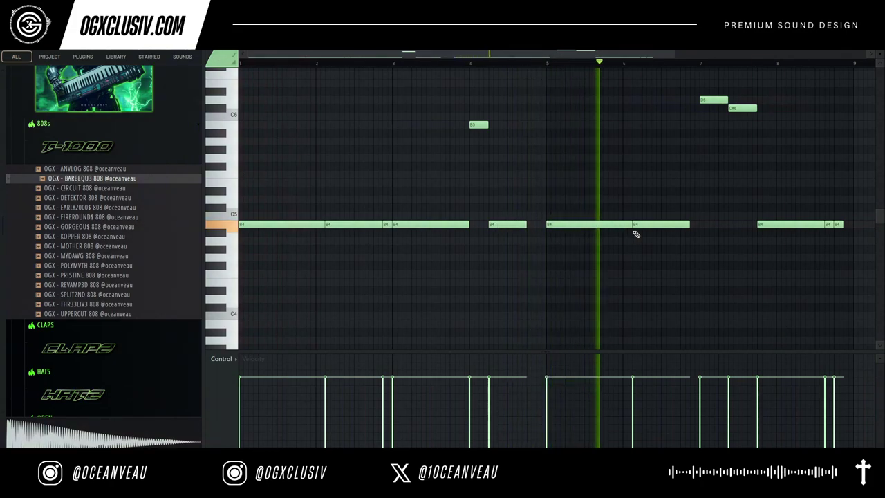
Step: Shorten the 808's B4 notes in bars 5 and 6, and split the long notes in bars 6 and 8 with extra B4 hits
left_click_drag(631, 225, 593, 225)
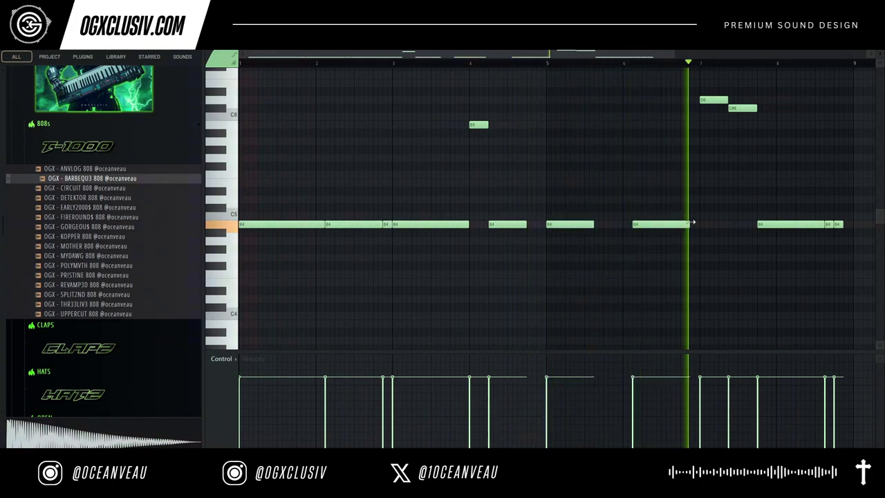
mouse_move(689, 222)
left_mouse_down()
mouse_move(640, 223)
mouse_move(680, 224)
left_mouse_up()
left_click(645, 225)
mouse_move(824, 224)
left_mouse_down()
mouse_move(779, 225)
mouse_move(823, 225)
left_mouse_up()
left_click(791, 227)
left_click(796, 228)
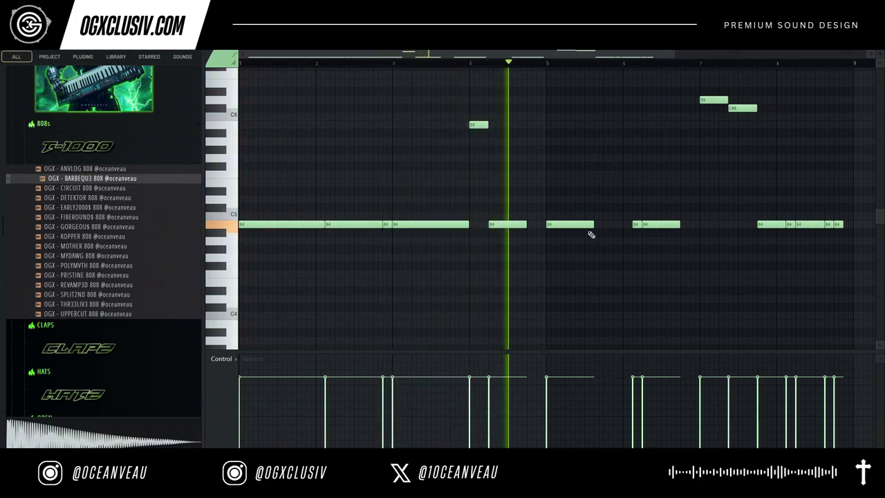
Step: Shorten the B4 note at bar 5 and add two more B4 notes after it, filling the gap to the next B4
left_click(581, 224)
left_click(607, 225)
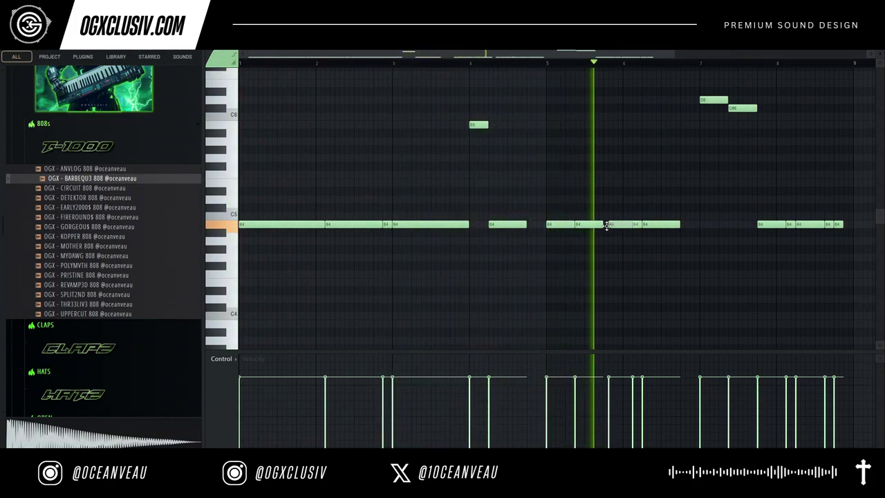
right_click(606, 224)
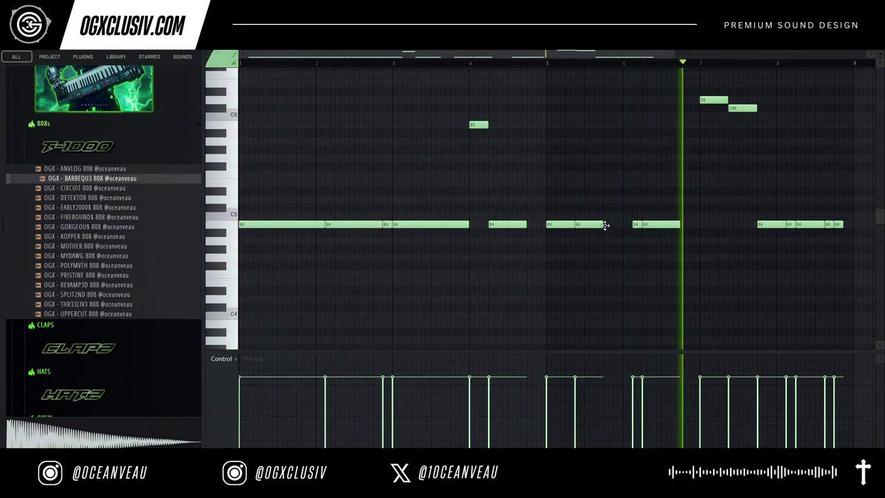
left_click(605, 225)
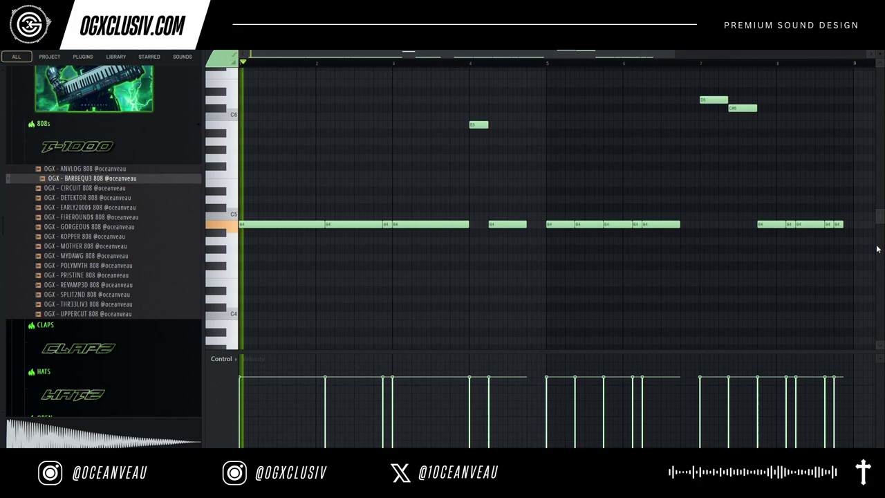
Step: Add a short B5 note ending at bar 9 and replace the last B4 note before it with an F#5 of equal length
left_click(843, 125)
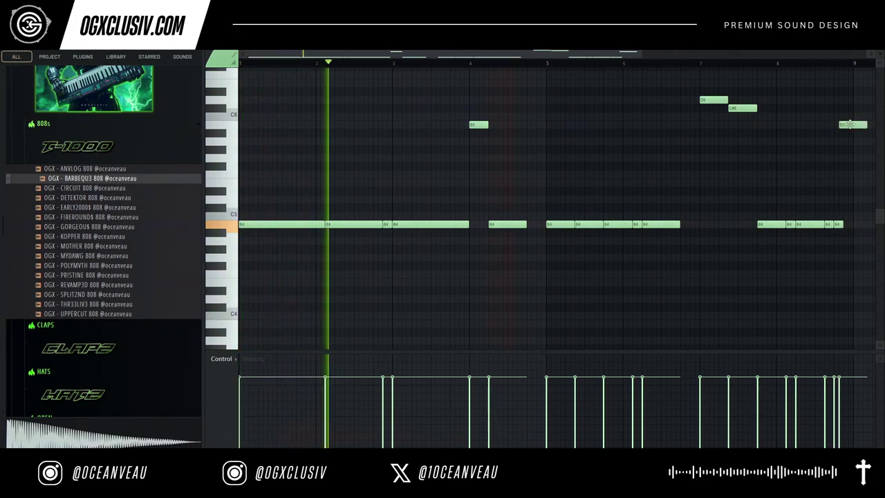
left_click_drag(850, 125, 857, 126)
left_click(835, 172)
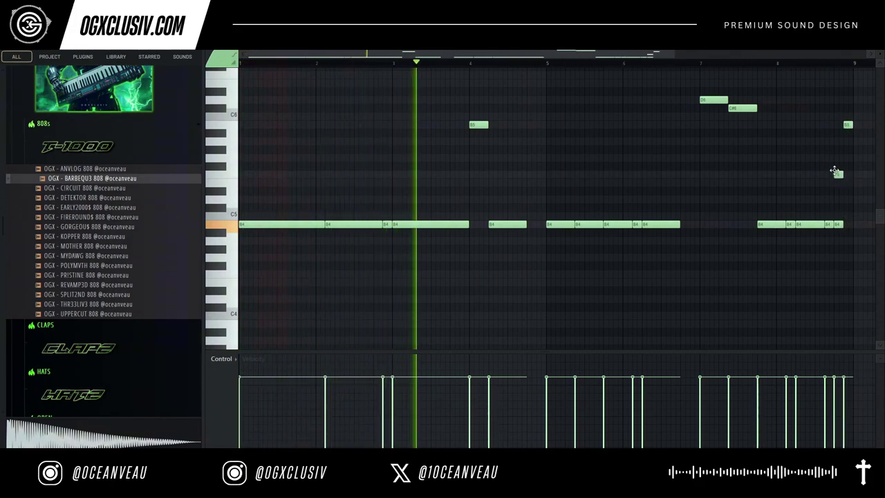
right_click(839, 225)
left_click(826, 199)
right_click(835, 173)
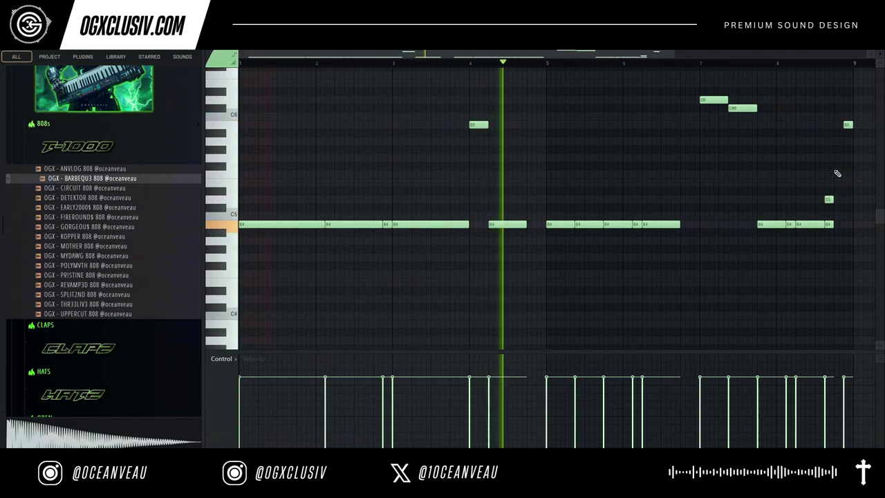
left_click(836, 166)
right_click(829, 200)
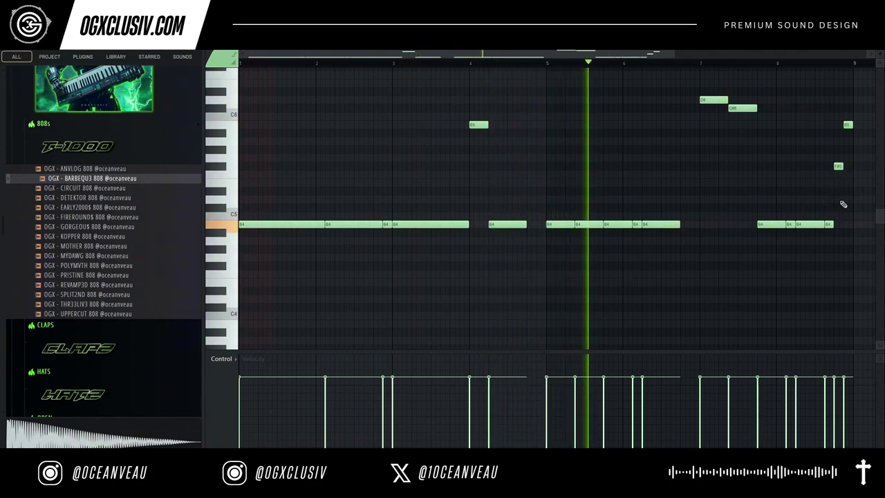
Step: Remove the second B4 note of bar 5, extend the first over its gap, and return to the playlist
right_click(599, 224)
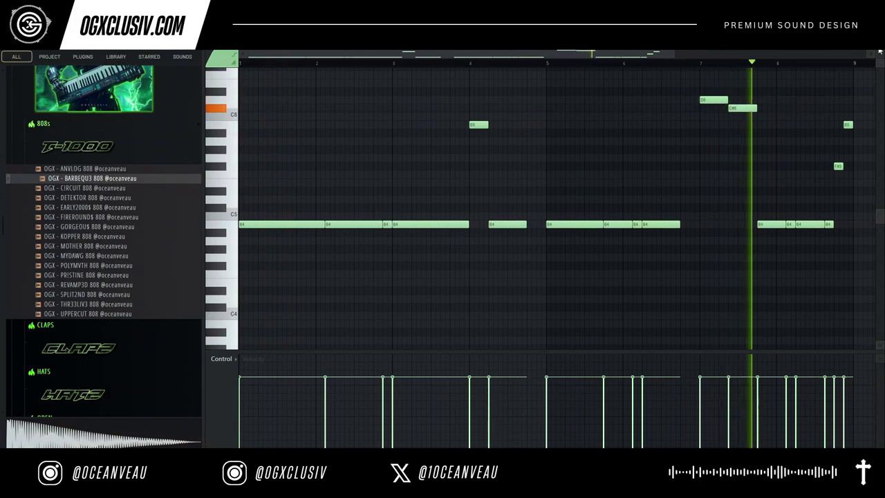
left_click(879, 52)
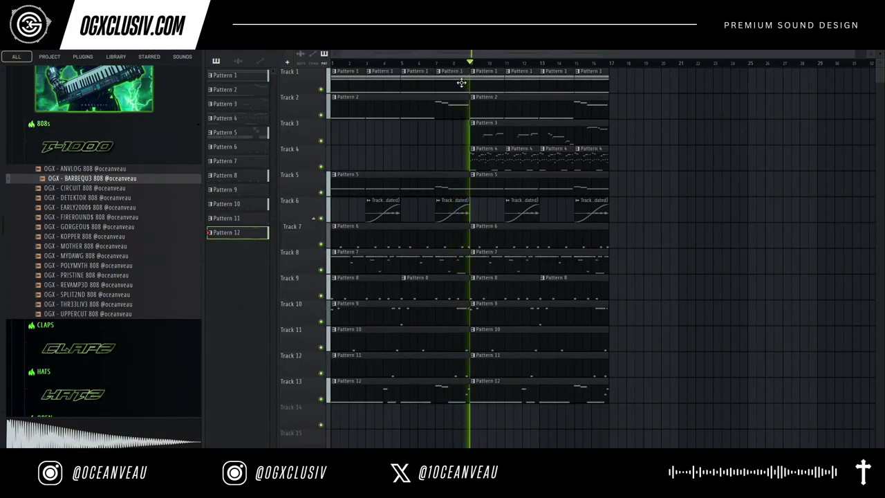
Step: Reopen Pattern 12 from Track 13 and replace the B5 note at bar 4 with four short back-to-back B5 notes
double_click(462, 389)
left_click_drag(608, 53, 361, 75)
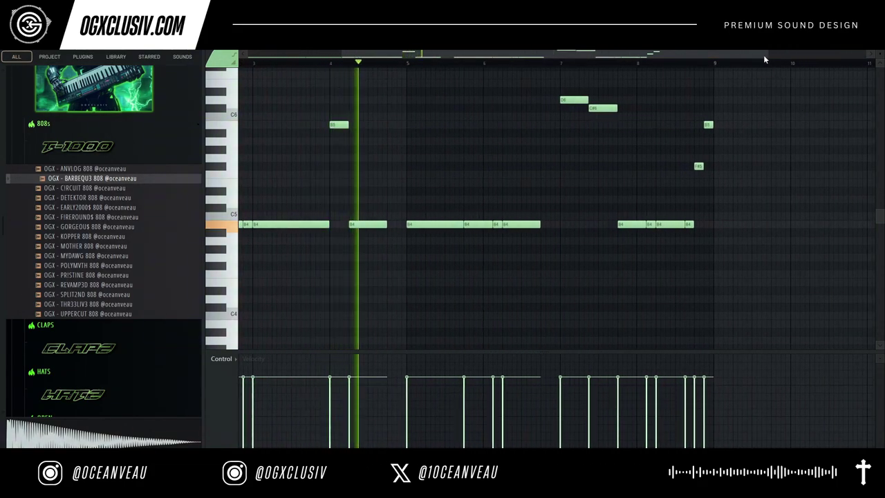
left_click_drag(765, 55, 284, 53)
left_click(231, 54)
left_click(249, 96)
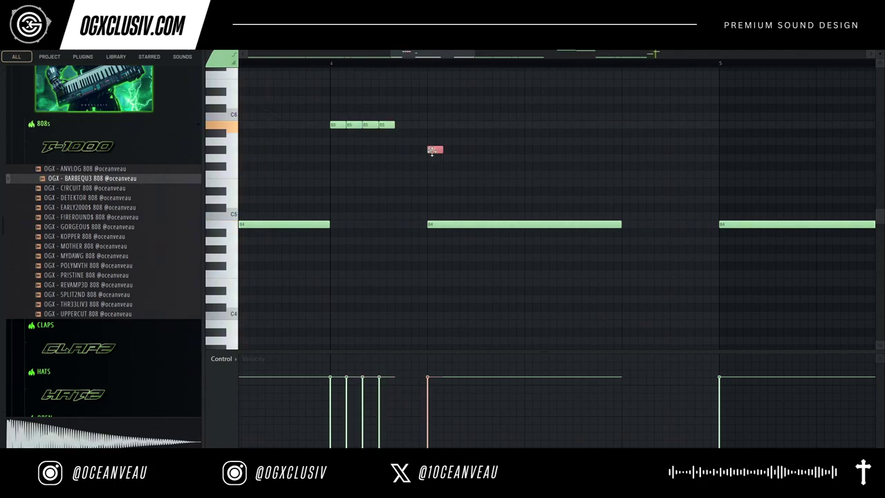
left_click(291, 63)
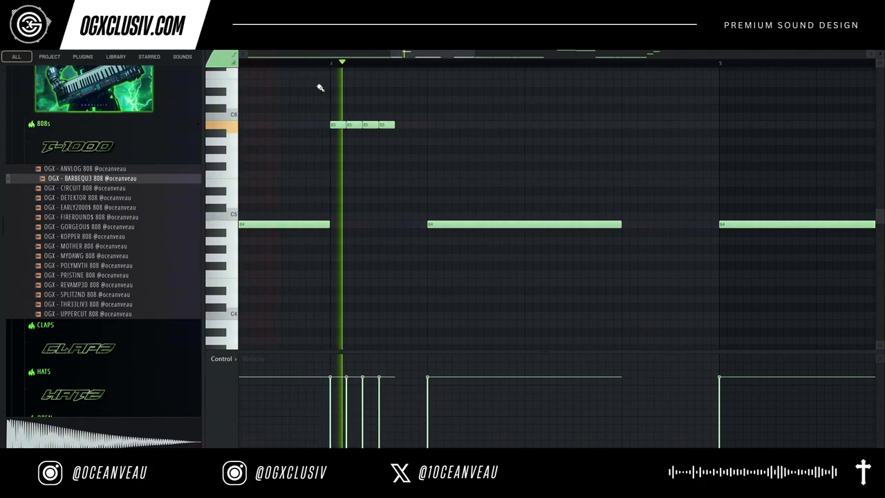
Step: Replace the long B4 note in bar 4 with three short back-to-back B4 notes and play the result
right_click(438, 223)
left_click_drag(433, 224, 484, 224)
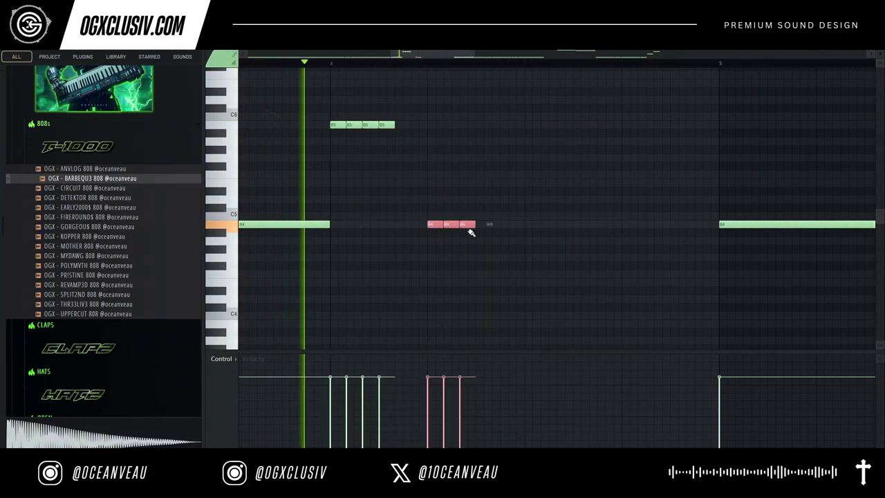
right_click(486, 225)
key("space")
left_click(486, 225)
right_click(486, 225)
key("space")
key("space")
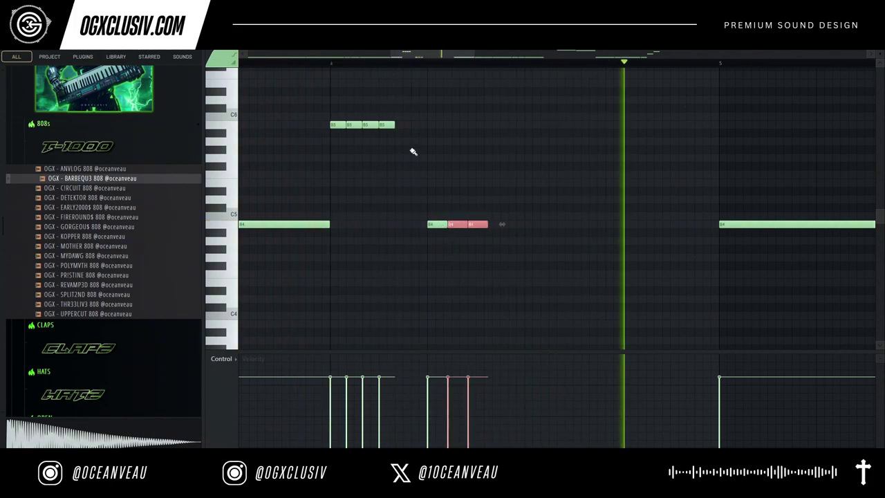
Step: Replace the four B5 notes at bar 4 with three slightly longer back-to-back B5 notes
right_click(387, 125)
right_click(371, 124)
right_click(359, 128)
right_click(334, 125)
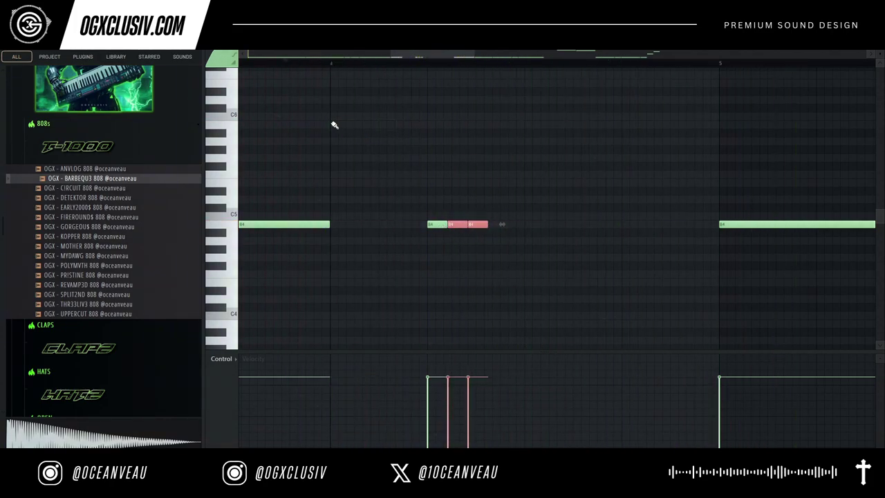
left_click(379, 125)
left_click(414, 191)
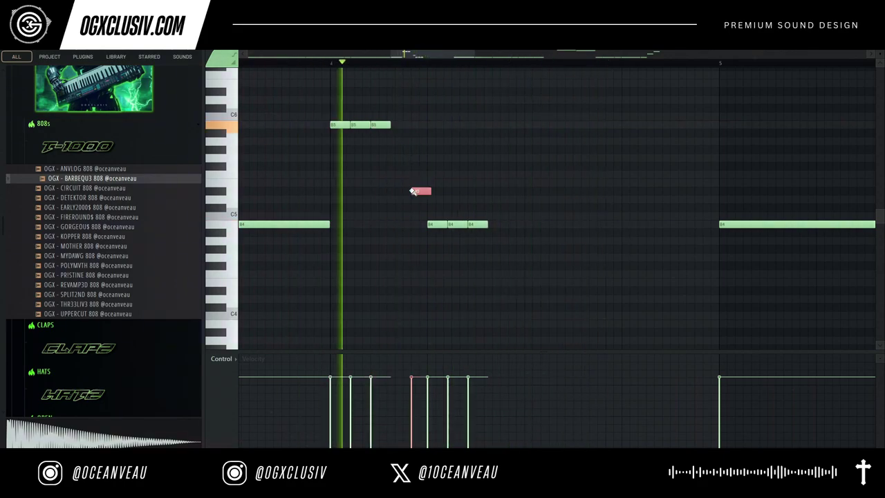
right_click(414, 191)
Step: Rework the B5 run at bar 4 into two short adjoining notes and a third one after a gap
right_click(380, 125)
right_click(361, 125)
left_click(351, 125)
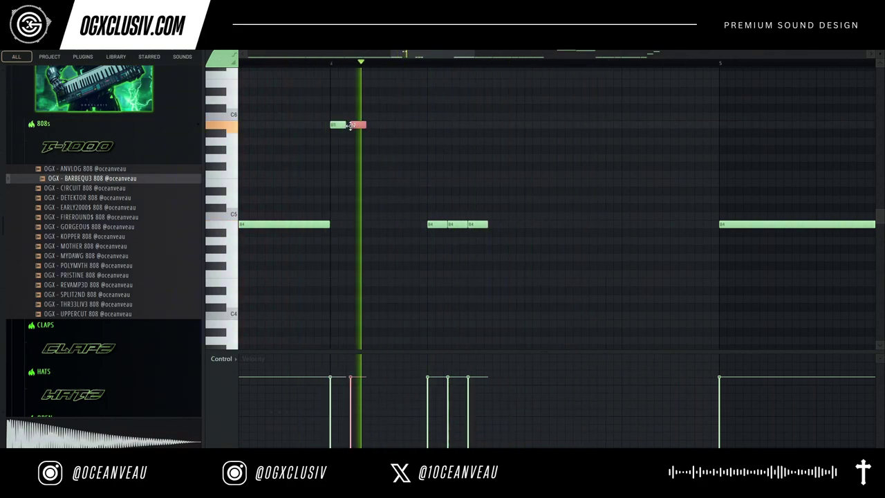
left_click(381, 125)
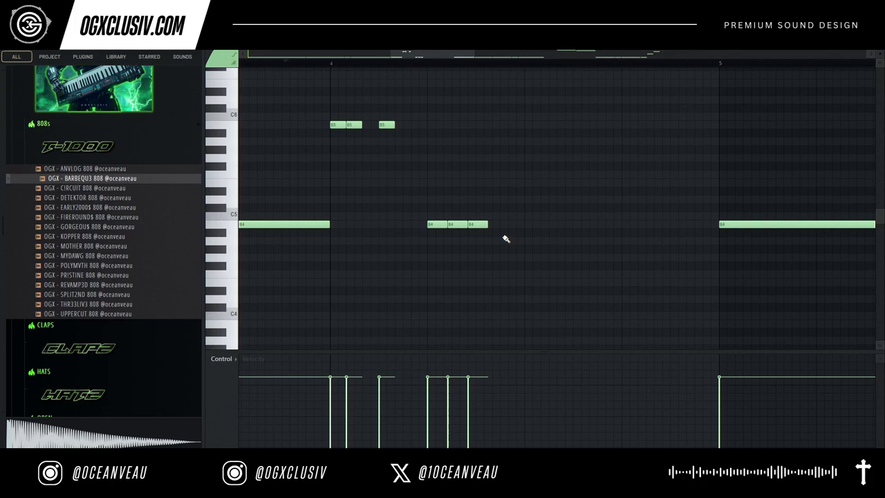
Step: Replace the three short B4 notes in bar 4 with two adjoining B4 notes, each about one beat long
right_click(477, 223)
right_click(457, 224)
left_click_drag(450, 227, 531, 233)
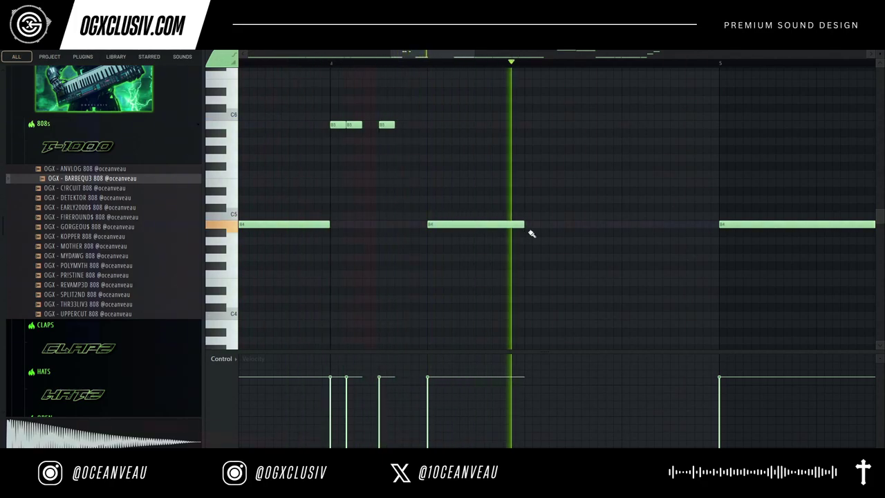
left_click(528, 225)
left_click(567, 208)
right_click(567, 209)
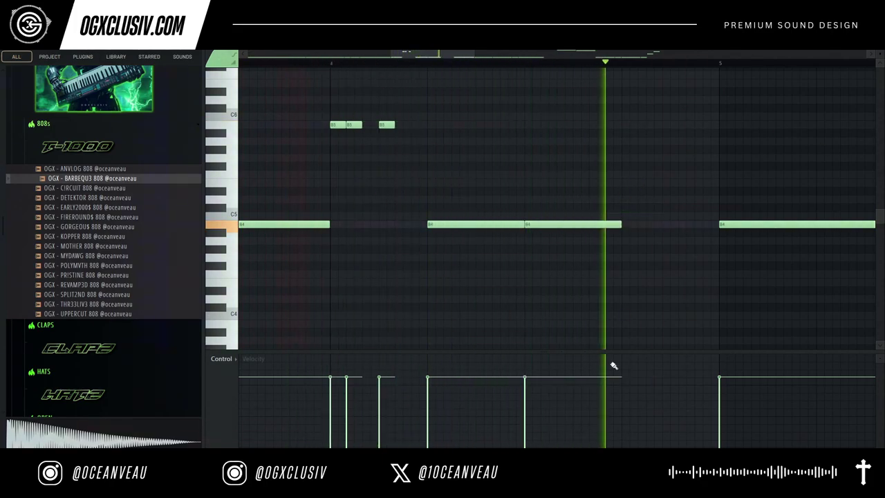
Step: Resize the two B4 notes in bar 4 to fill evenly up to bar 5, and lengthen the B5 notes to close their gaps
right_click(534, 224)
left_click_drag(525, 228, 572, 234)
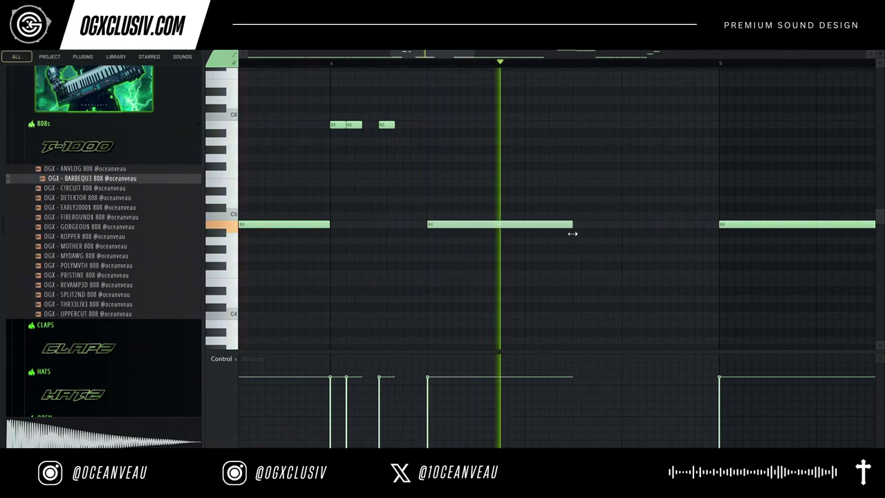
left_click(573, 228)
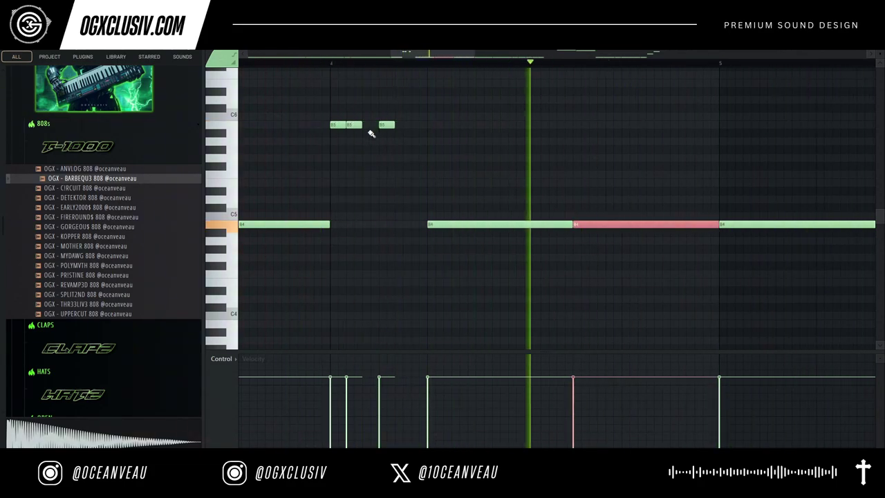
left_click_drag(361, 125, 428, 126)
left_click(490, 125)
right_click(515, 125)
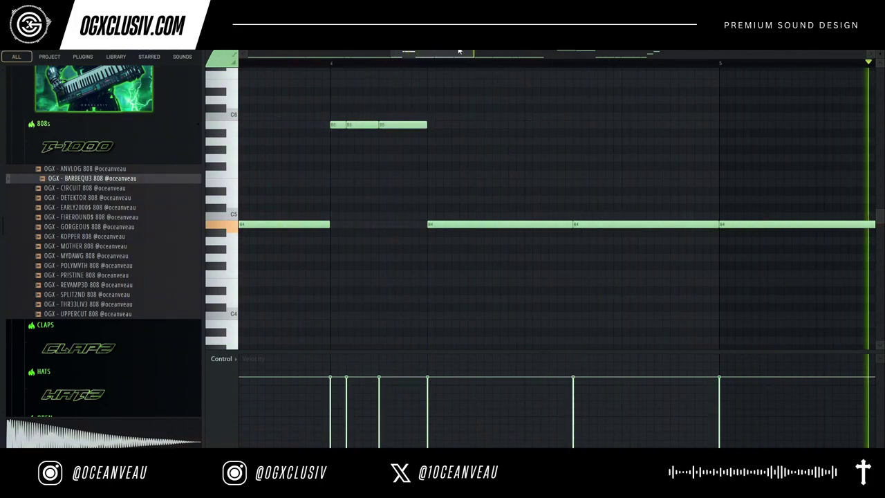
Step: Delete the last B4 note in bar 6, extend the preceding B4 over its length, and return to the playlist
left_click(429, 54)
left_click(402, 51)
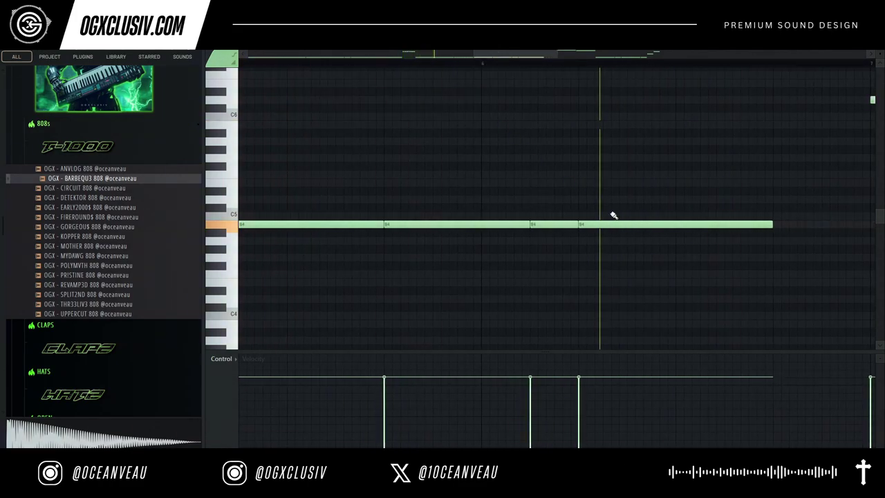
right_click(584, 224)
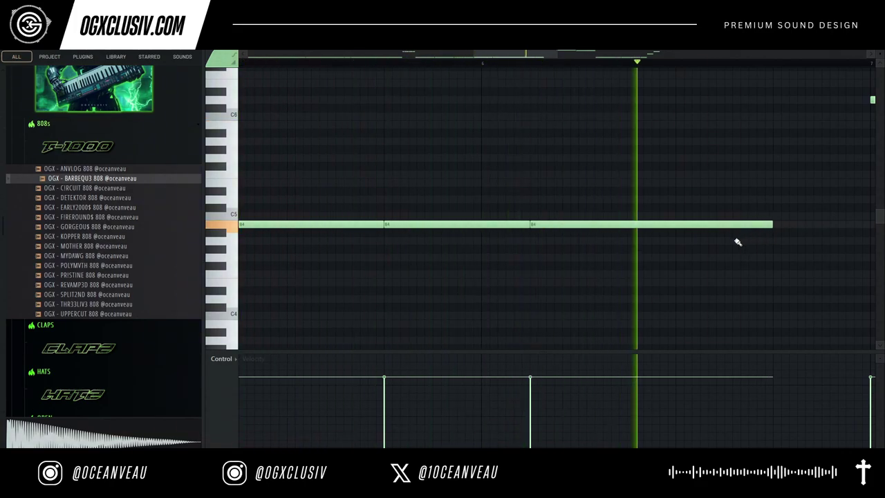
left_click_drag(545, 57, 602, 53)
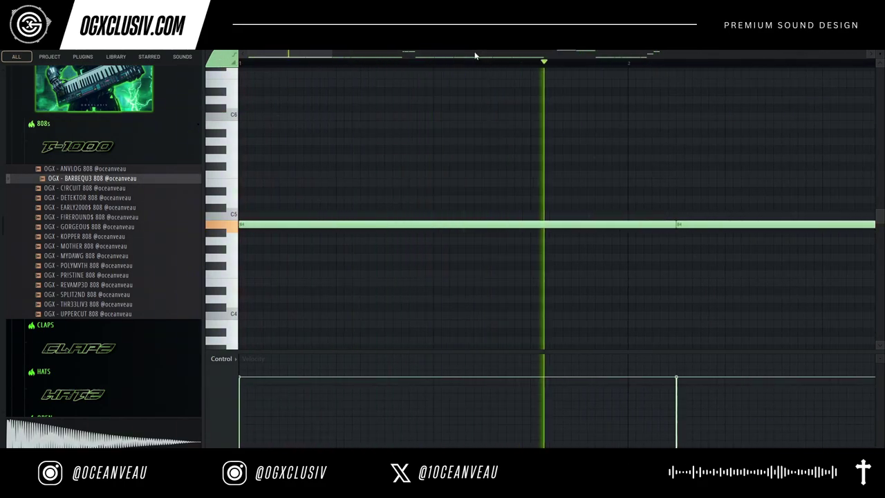
left_click_drag(332, 55, 748, 55)
scroll(634, 225, "up", 3)
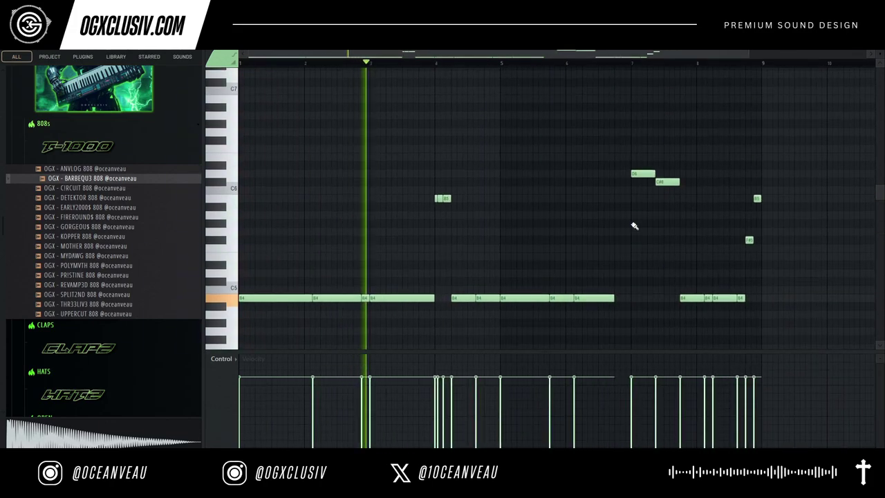
scroll(634, 226, "up", 2)
key("F5")
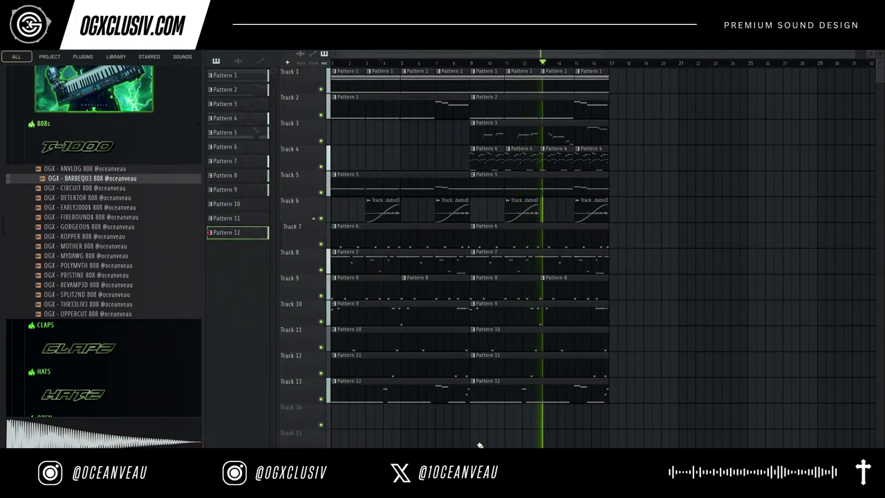
Step: Inspect the sampler settings of the FROSTBITE PERC and COUTURE PERC channels in the channel rack
key("F6")
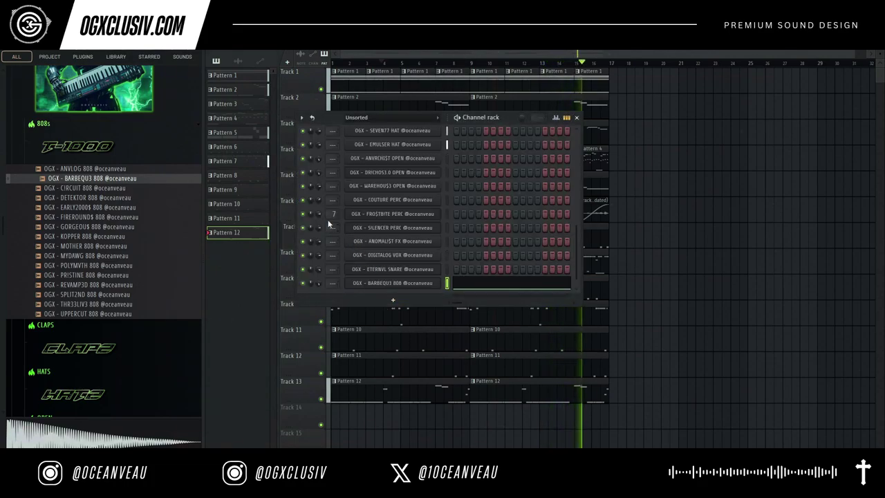
left_click(376, 215)
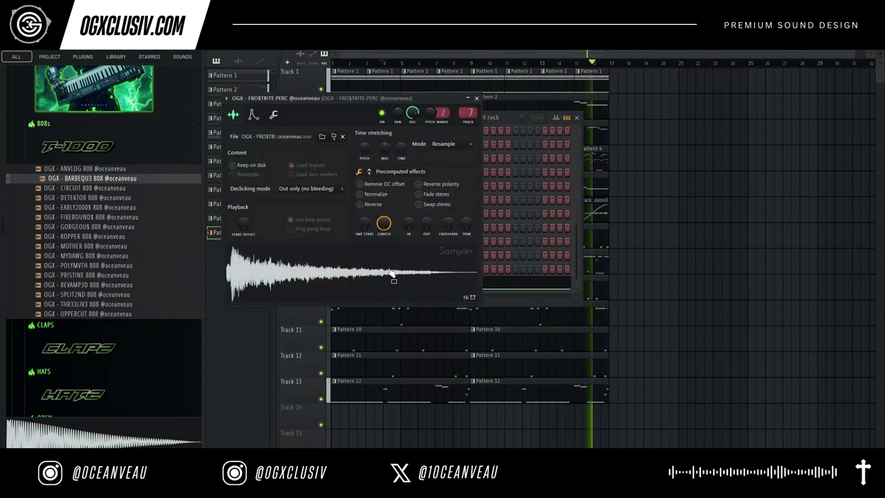
left_click(476, 98)
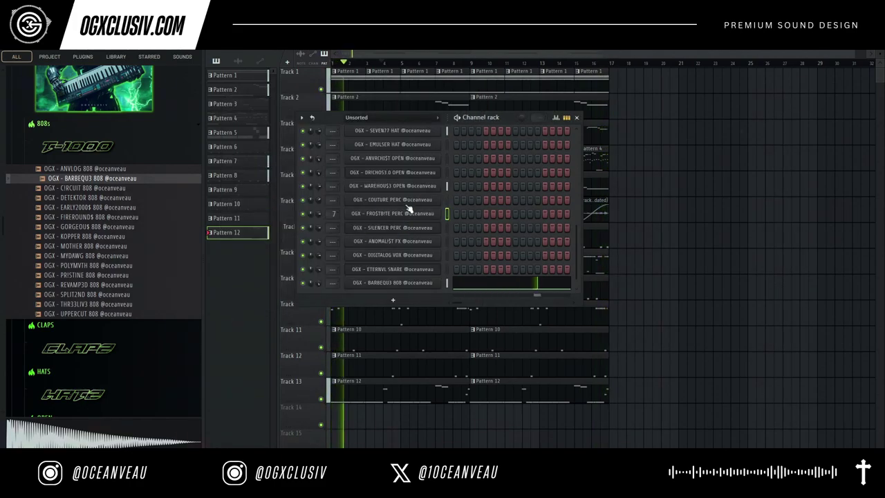
left_click(405, 201)
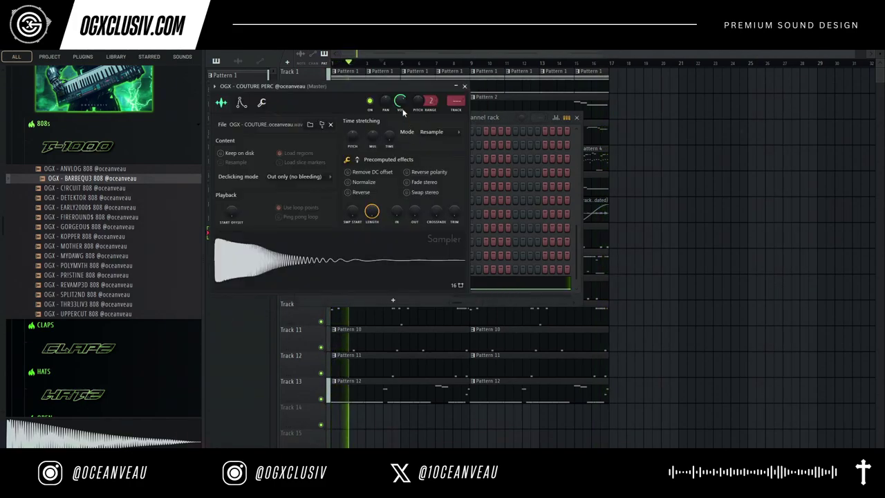
left_click(465, 87)
left_click(577, 116)
Step: Duplicate the whole 16-bar arrangement after itself and delete the copied Pattern 3 and Pattern 4 clips from Tracks 3 and 4
key("ctrl+a")
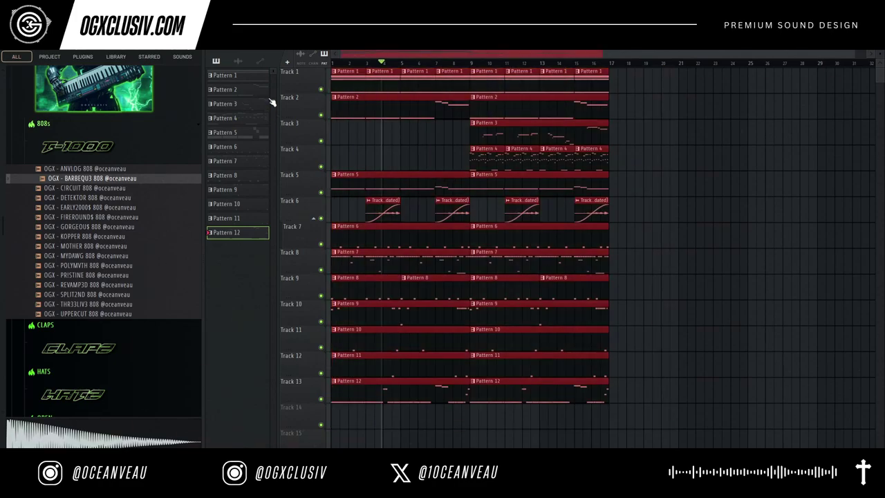
key("ctrl+b")
scroll(712, 194, "down", 2)
left_click(712, 194, "ctrl")
right_click(633, 131)
Step: Load HalfTime on the ElectraX64 mixer track and create an automation clip for its mix level
double_click(528, 81)
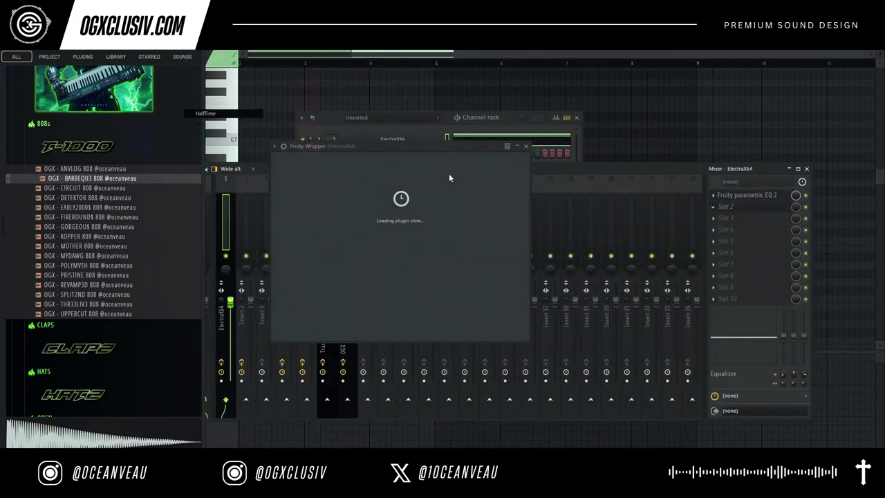
right_click(797, 197)
left_click(830, 262)
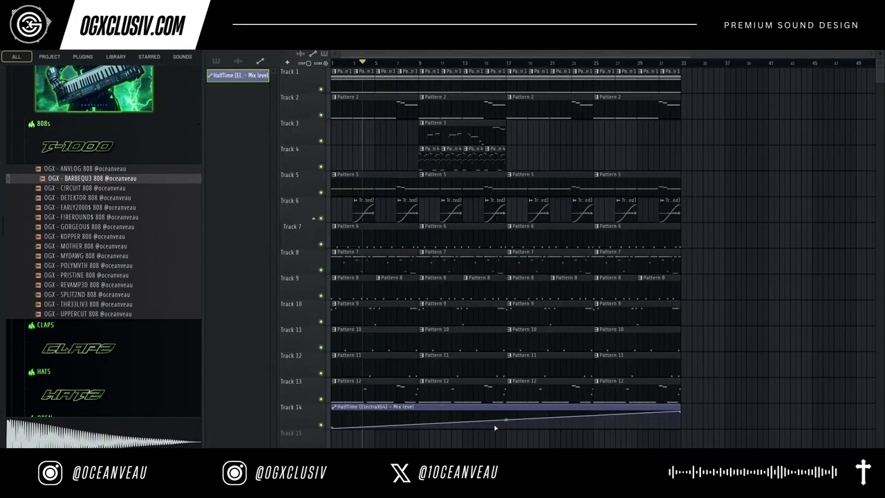
Step: Remove the four Track 6 audio clips from the second half of the arrangement, from bar 17 onward
key("space")
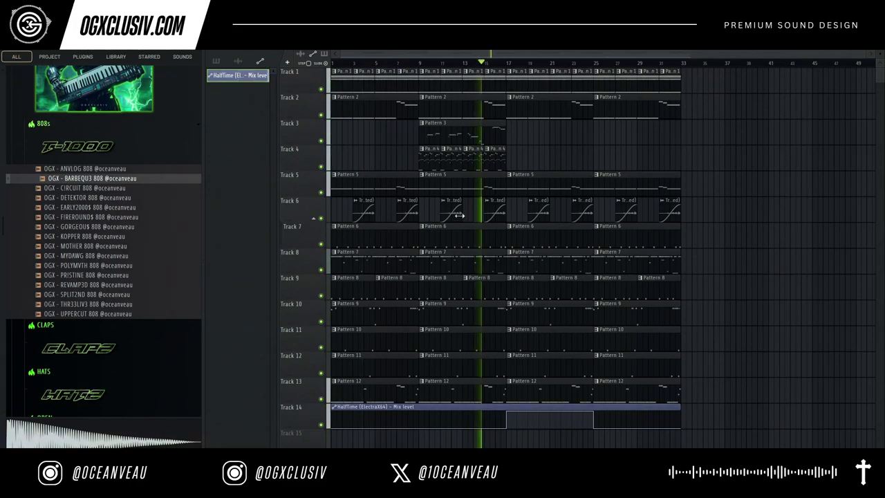
left_click(107, 157)
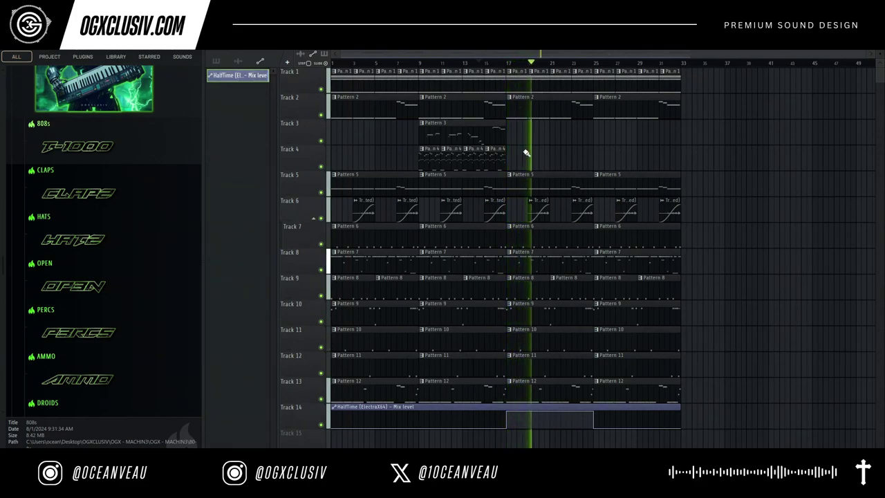
right_click(543, 215)
right_click(584, 214)
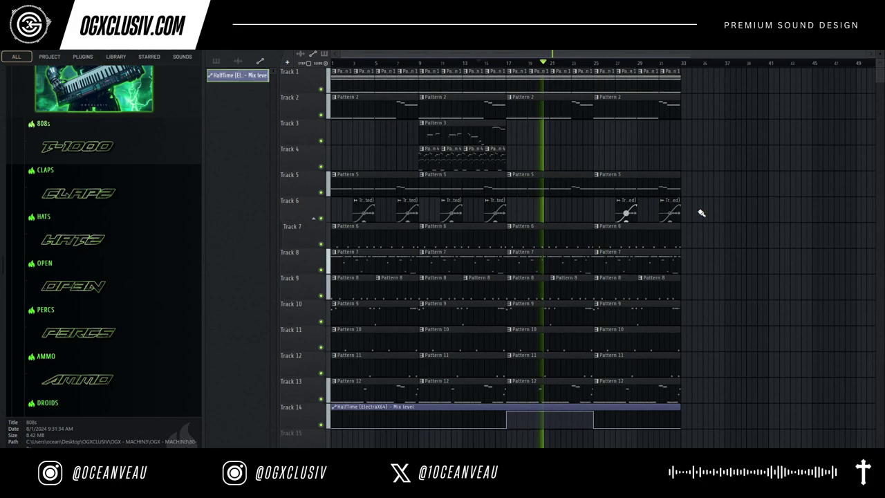
right_click(669, 213)
right_click(626, 213)
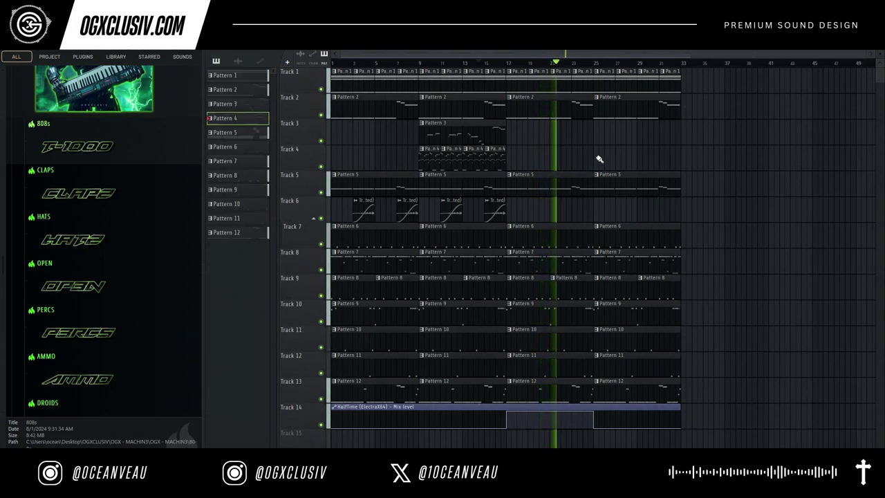
Step: Paint Pattern 4 clips on Track 4 across bars 25 to 32 and delete the Pattern 1 clips above them on Track 1
left_click_drag(599, 158, 668, 157)
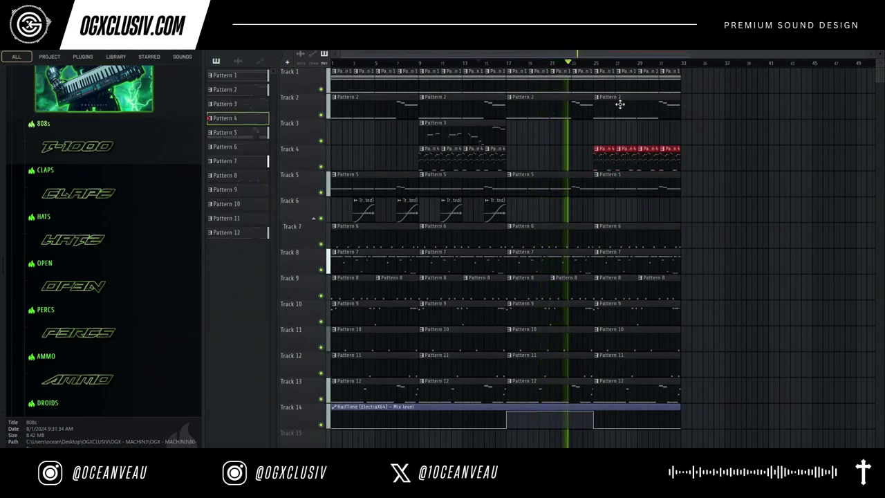
left_click_drag(610, 79, 690, 80)
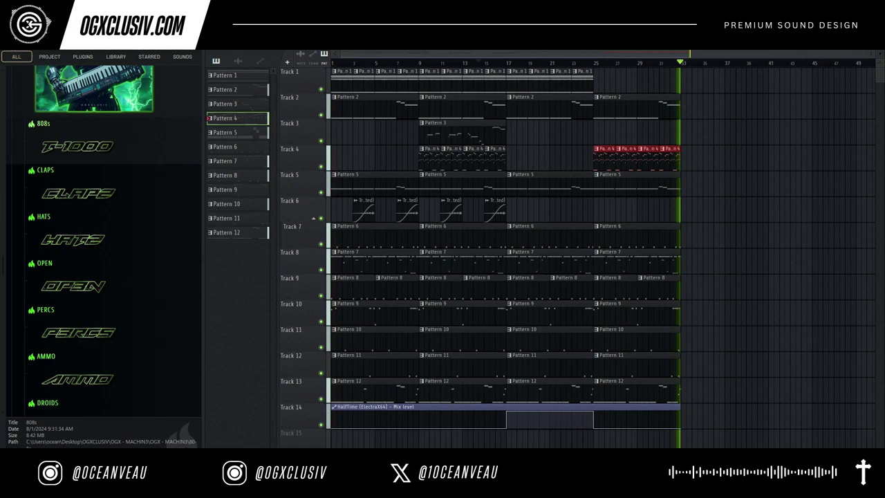
key("space")
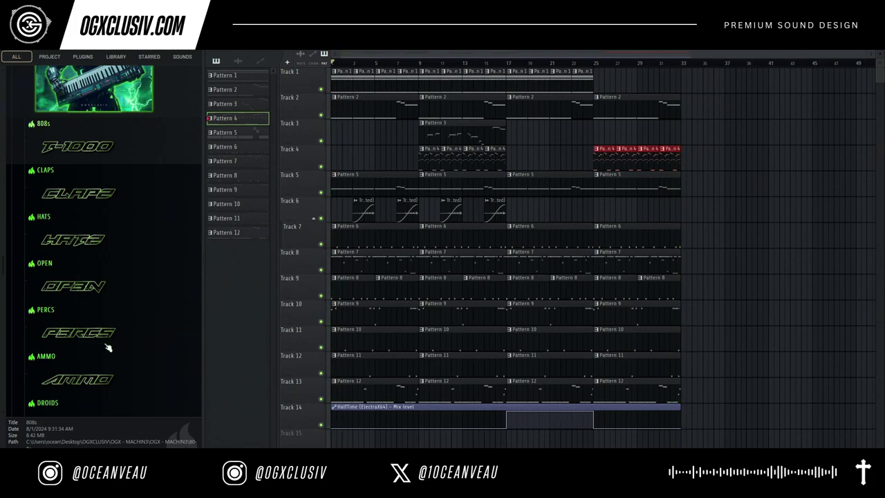
Step: Audition the FX samples in the AMMO folder, from TARGET iD FX up to GUNZRFUN FX
scroll(103, 338, "down", 4)
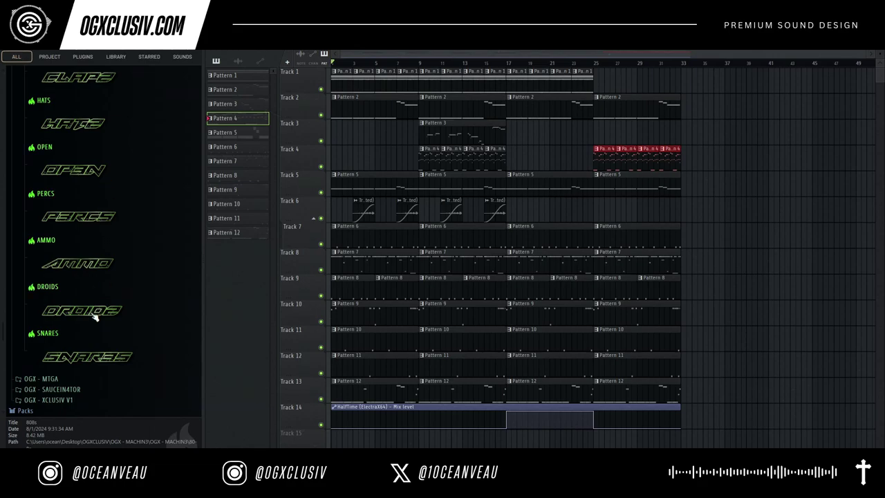
left_click(99, 272)
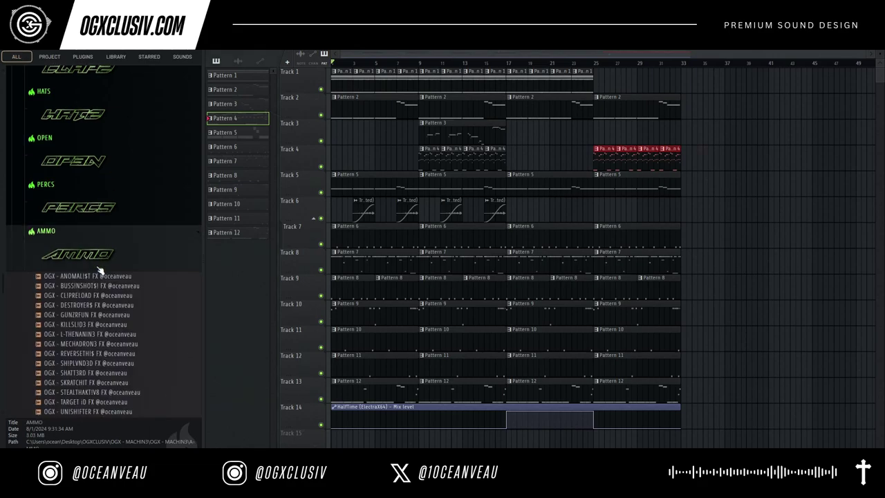
left_click(101, 275)
scroll(101, 334, "down", 4)
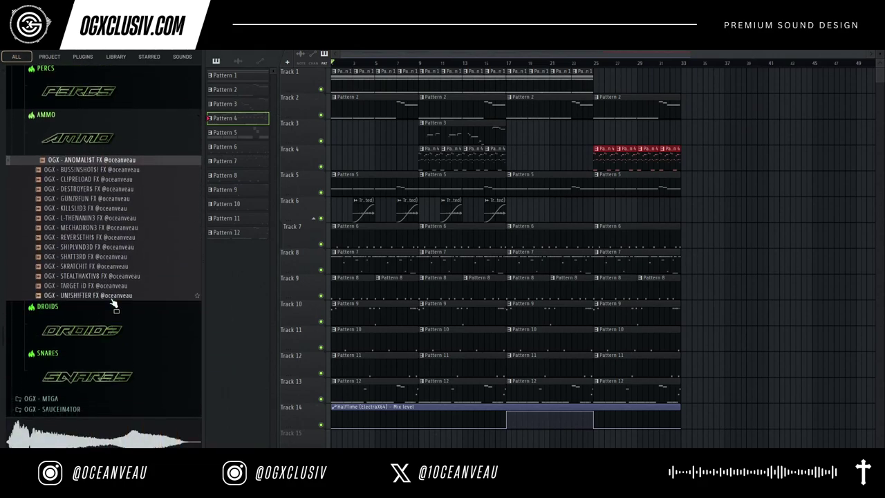
left_click(117, 286)
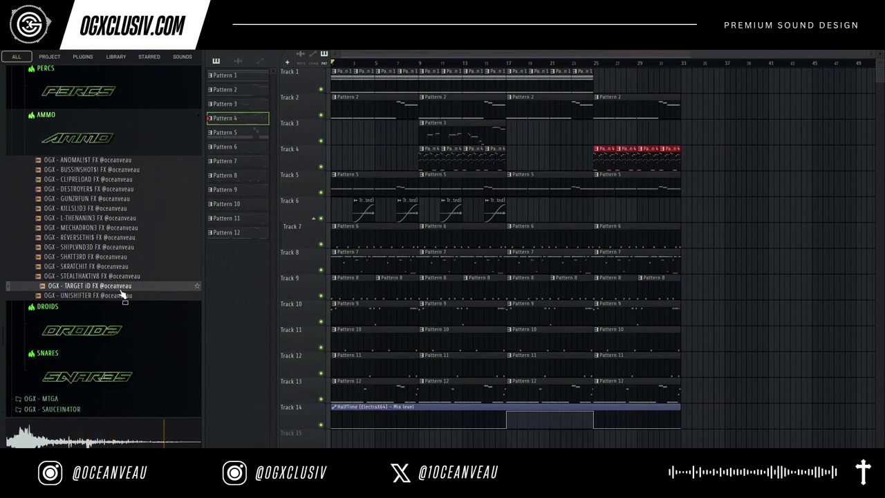
key("Up")
key("Up")
key("Up")
key("Up")
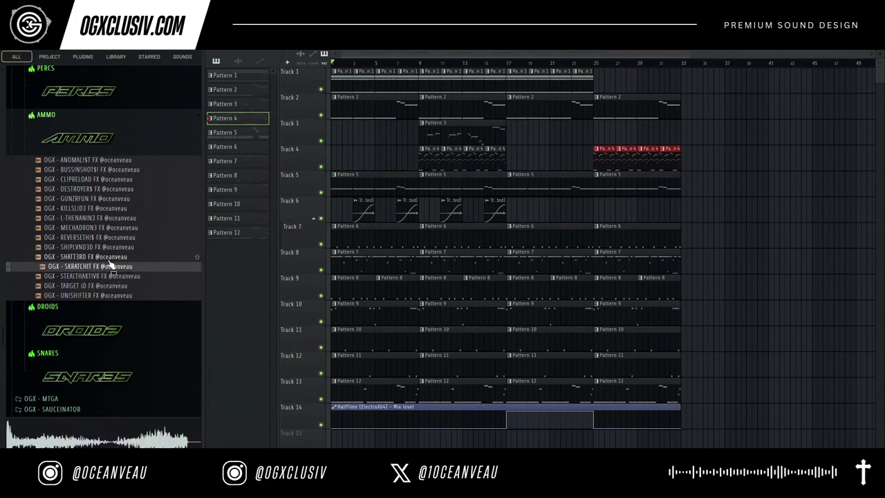
key("Up")
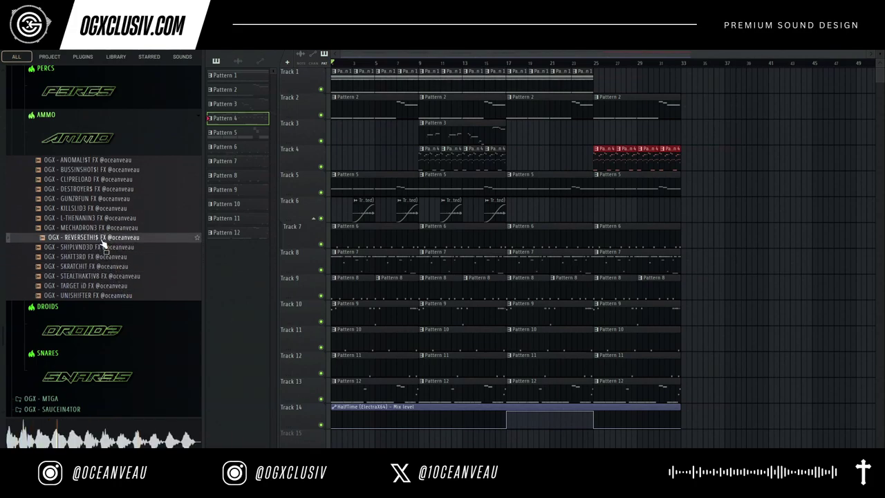
key("Up")
key("Up")
key("Up")
key("Up")
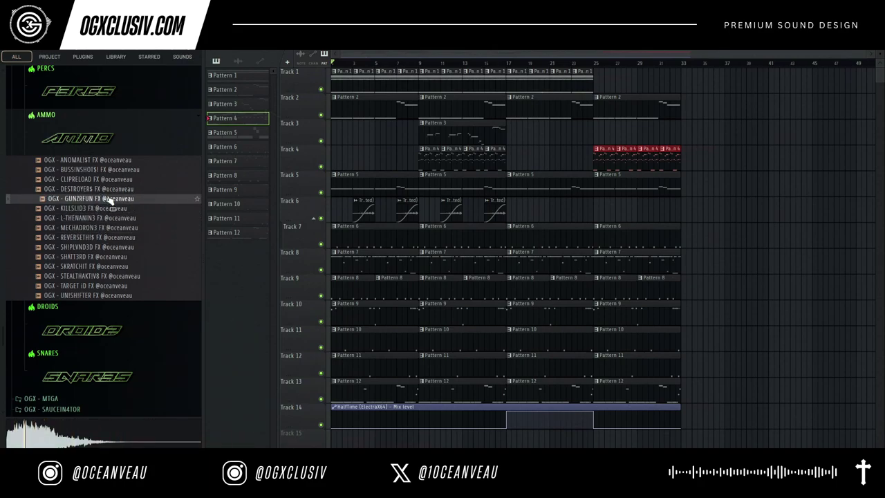
key("Up")
Step: Add the OGX - GUNZRFUN FX sample to Track 15 as an audio clip and reverse it
left_click_drag(103, 199, 378, 440)
double_click(379, 432)
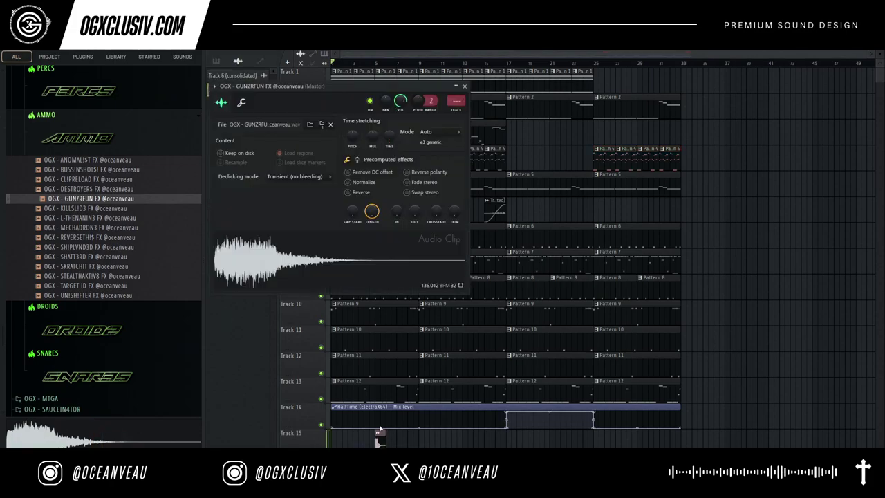
left_click(348, 193)
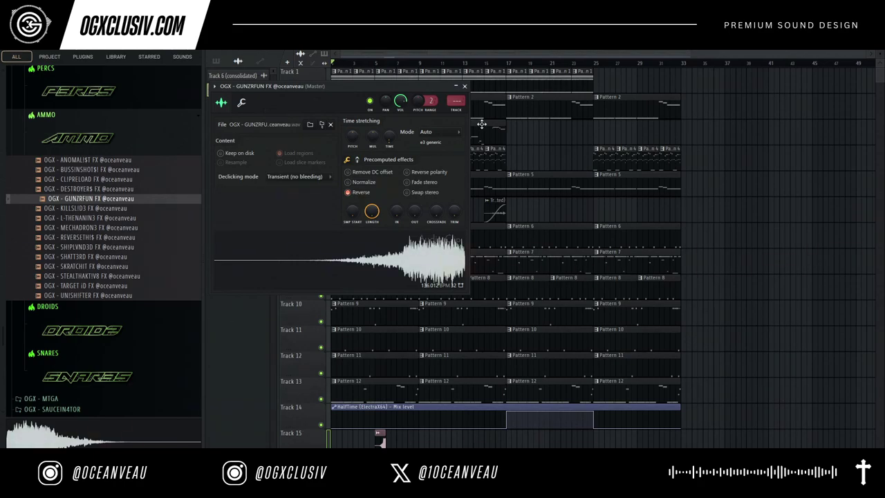
left_click(465, 86)
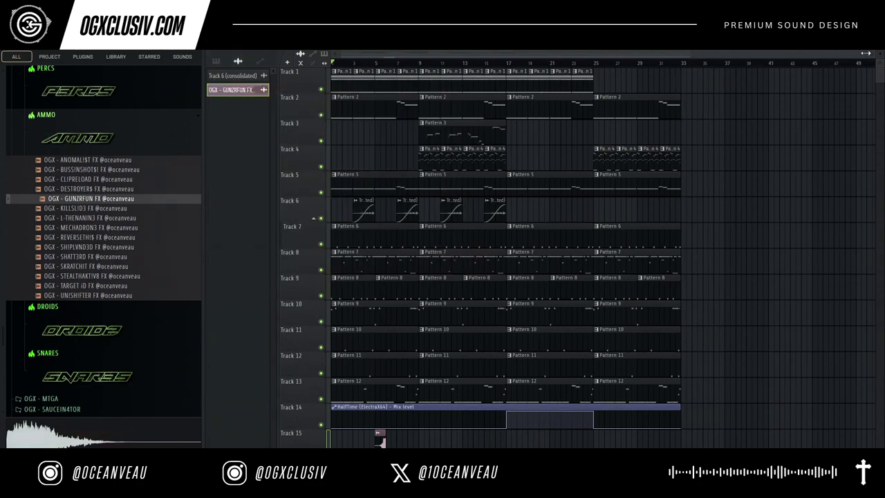
Step: Move the reversed GUNZRFUN FX clip to bar 8 so it ends at the start of bar 9, and play back the transition
left_click_drag(865, 54, 468, 84)
scroll(640, 233, "down", 6)
left_click_drag(548, 290, 669, 297)
double_click(678, 287)
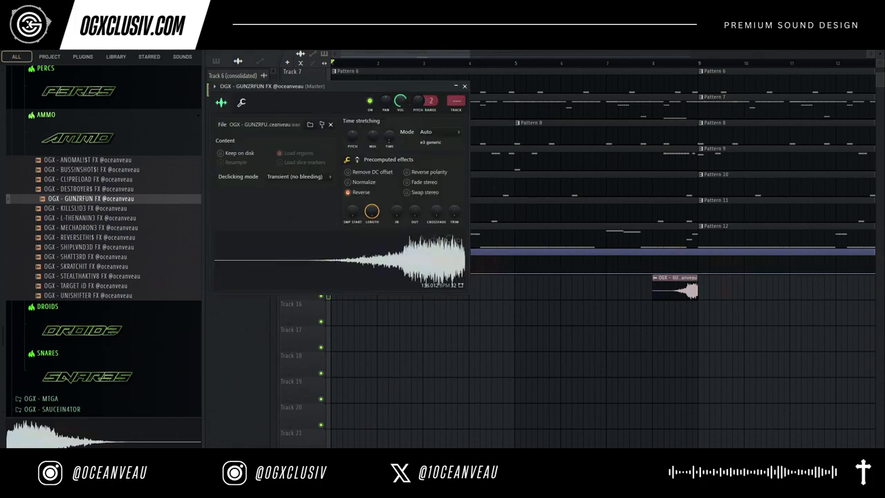
left_click(631, 64)
key("space")
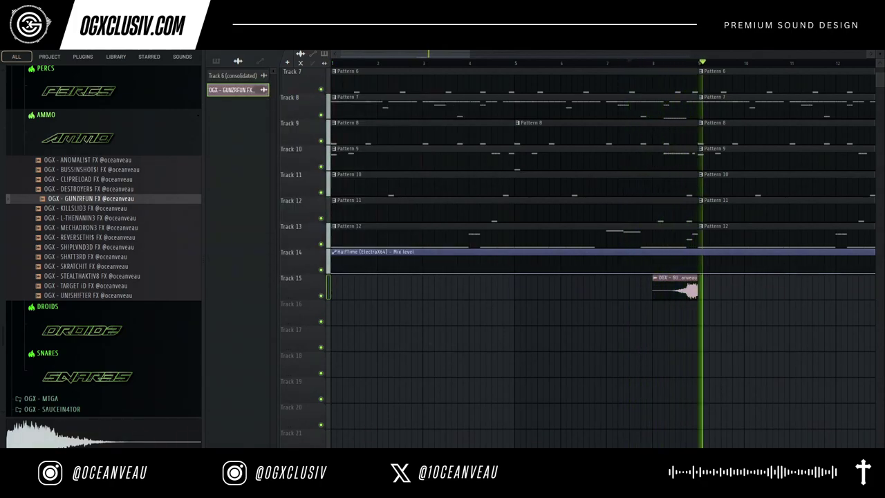
scroll(487, 66, "right", 3)
left_click(454, 63)
double_click(508, 287)
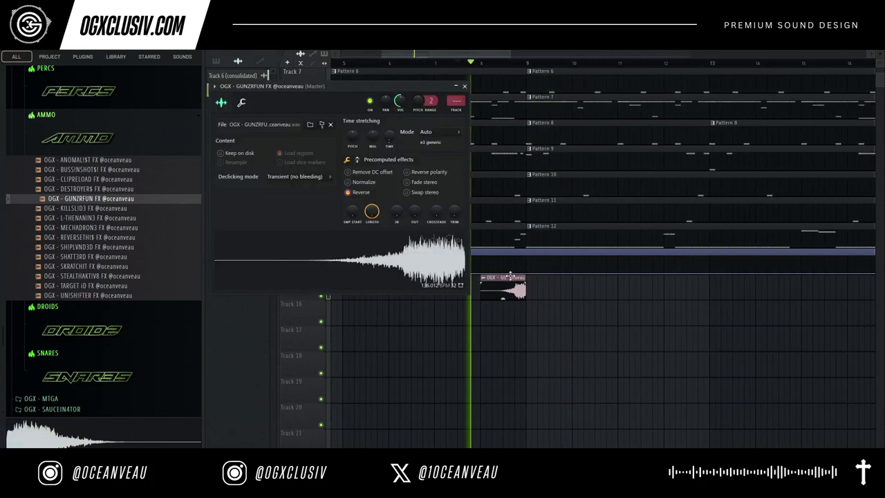
left_click(465, 87)
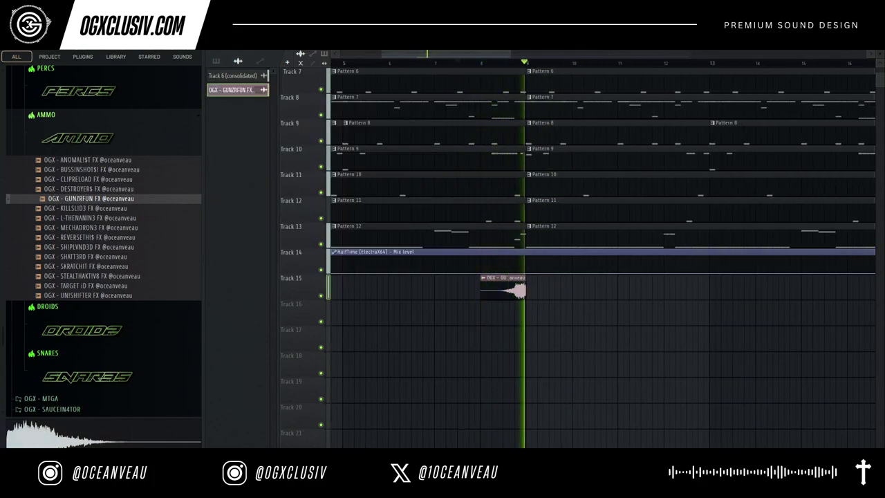
Step: Place copies of the reversed GUNZRFUN FX clip on Track 15 at bars 16, 24 and 32
scroll(510, 304, "down", 4)
scroll(505, 309, "up", 3)
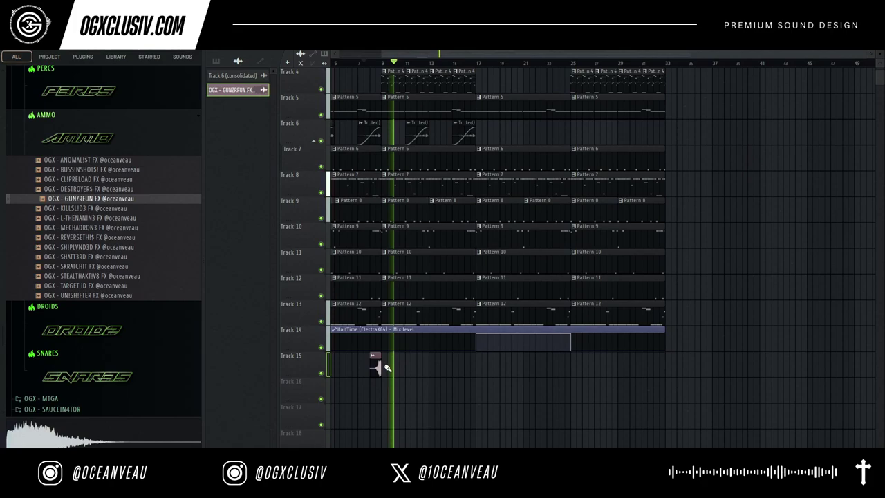
left_click(469, 367)
left_click_drag(540, 368, 564, 368)
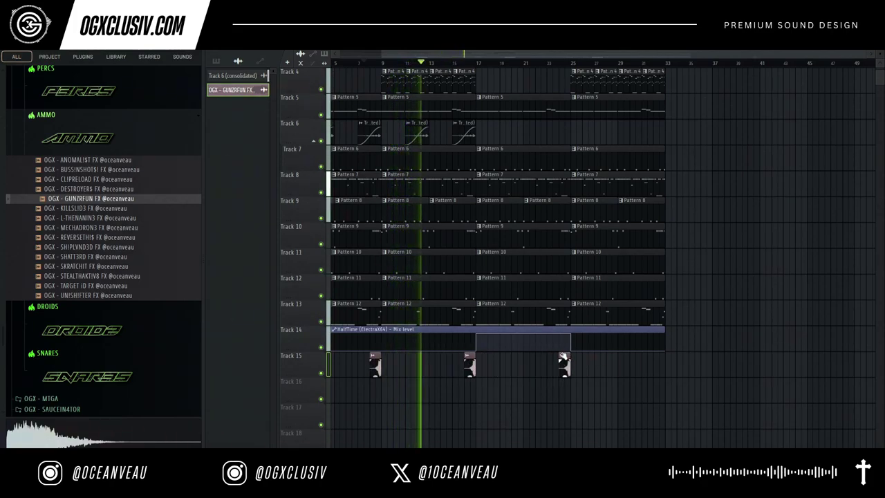
left_click(657, 365)
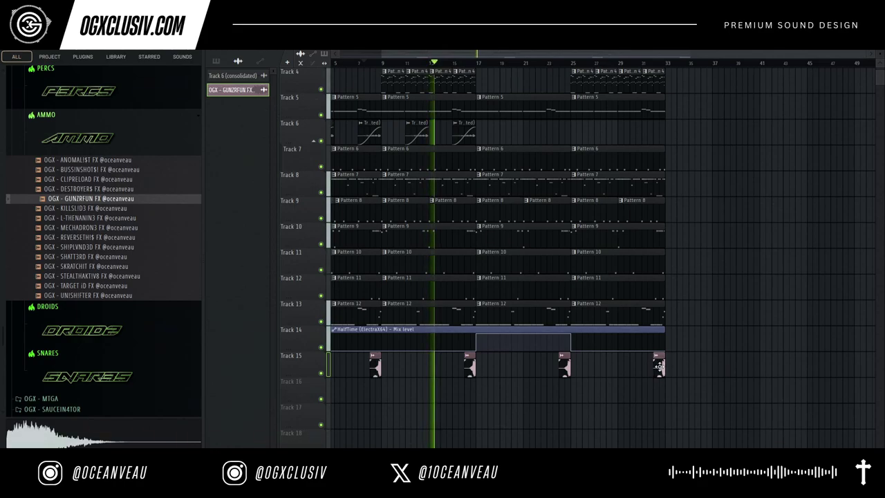
Step: Route the GUNZRFUN FX channel to free mixer track 8
left_click(235, 90)
left_click(216, 89)
left_click(387, 122)
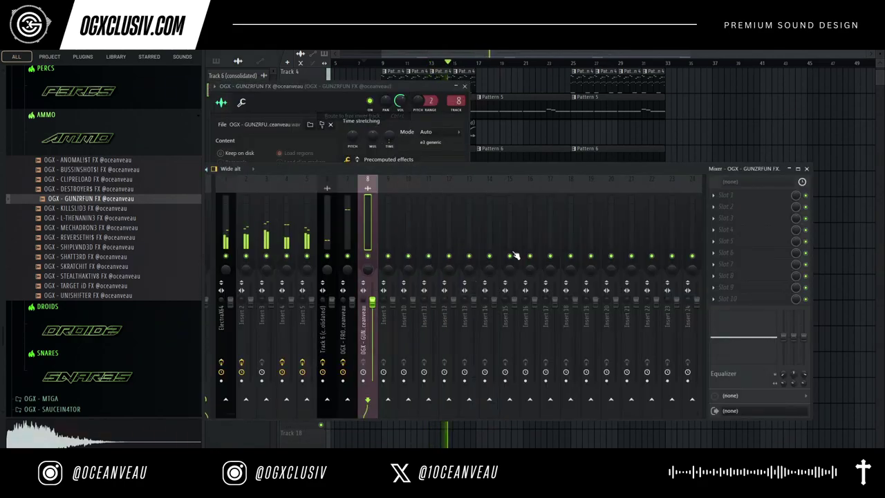
Step: Load Fruity Parametric EQ 2 on the GUNZRFUN FX mixer track and roll off its low frequencies with band 1
left_click(721, 213)
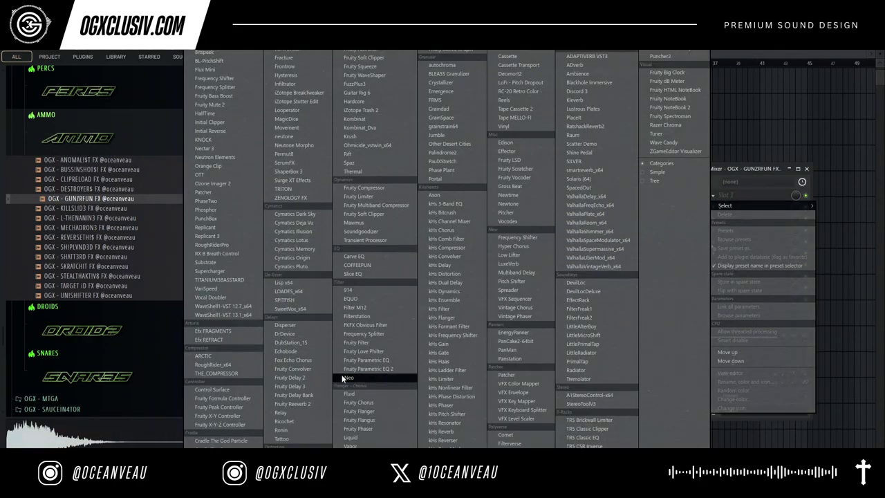
left_click(370, 369)
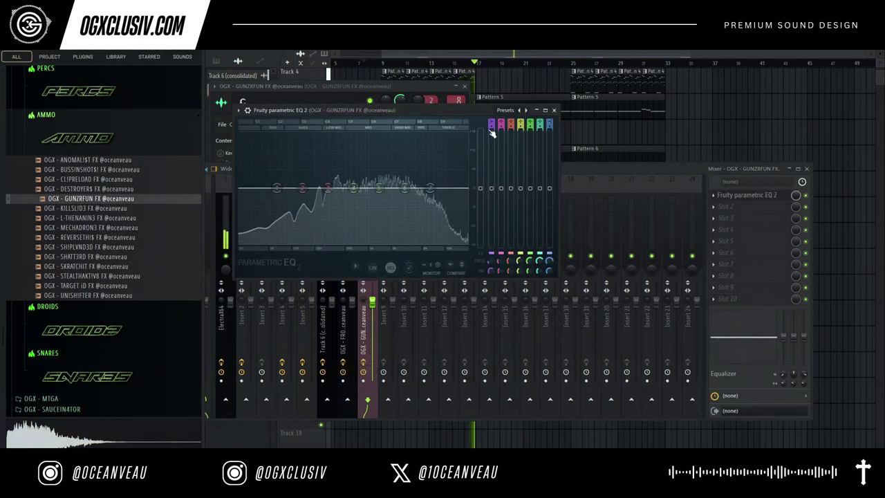
left_click_drag(277, 187, 302, 239)
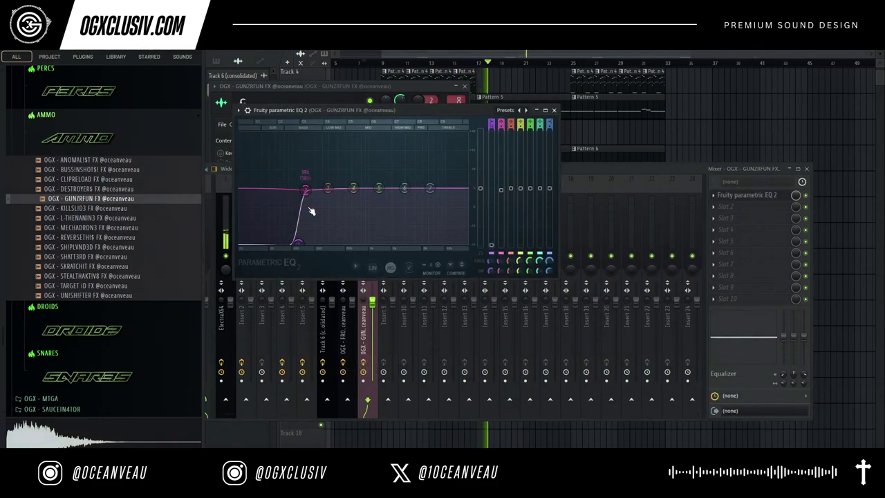
left_click(554, 111)
left_click(463, 86)
Step: Close the AMMO folder and audition OGX - NTRYPOINT OPEN from the OPEN folder
left_click(127, 140)
scroll(99, 208, "up", 5)
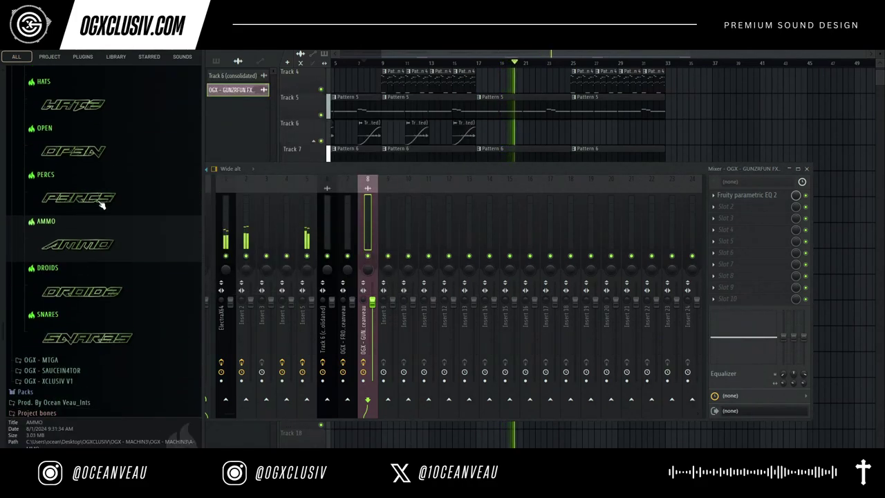
left_click(99, 227)
left_click(99, 309)
left_click(121, 319)
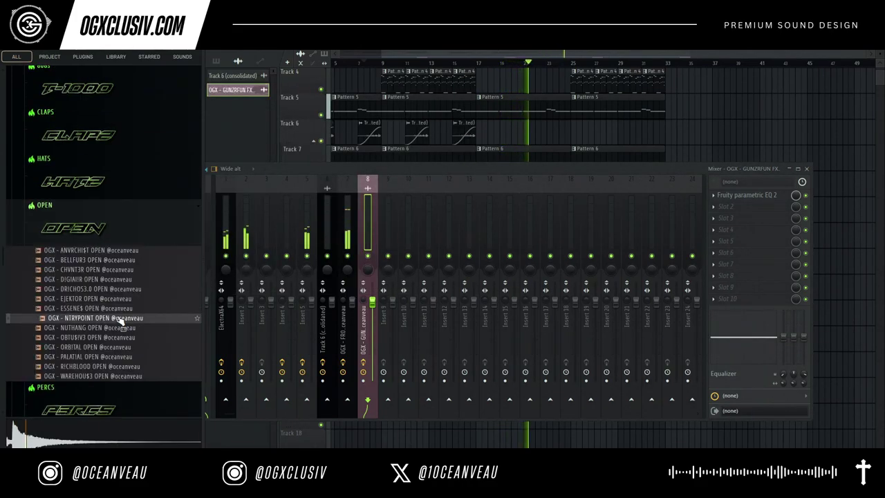
Step: Show all channels in the channel rack, add OGX - NTRYPOINT OPEN to it for a new Pattern 13, and return to the playlist
left_click(404, 47)
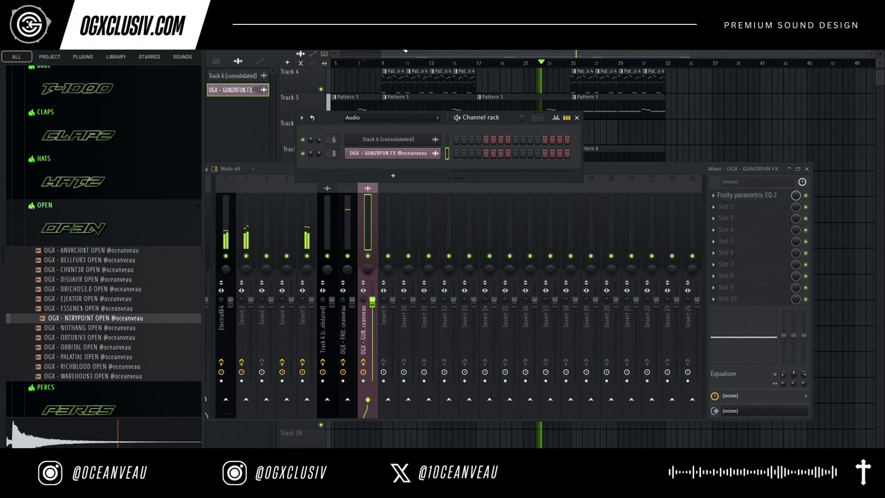
left_click(373, 117)
left_click(373, 128)
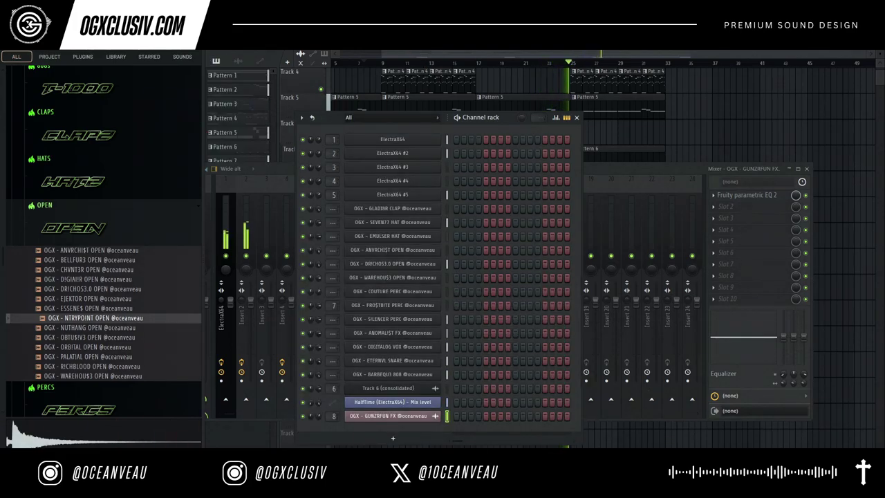
left_click_drag(149, 325, 455, 429)
key("F5")
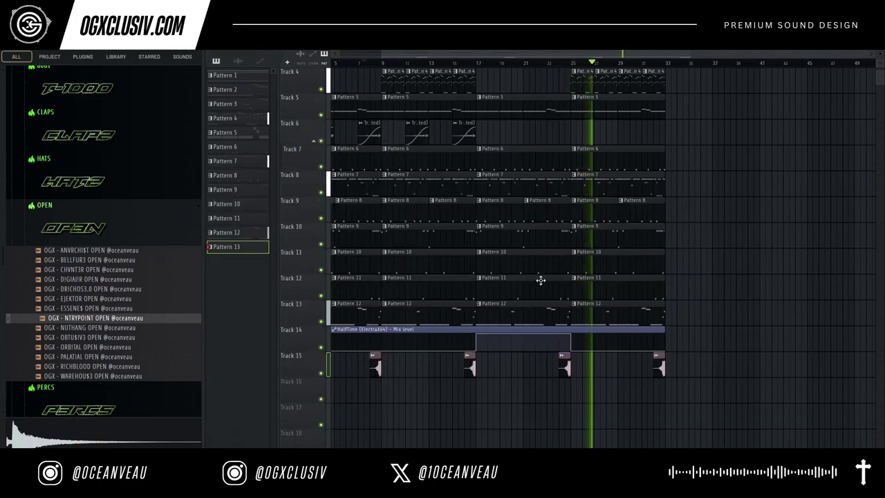
Step: Place Pattern 13 clips on Track 16 at bars 1, 9, 17 and 25
left_click(576, 401)
left_click(478, 399)
left_click(383, 397)
left_click(360, 393)
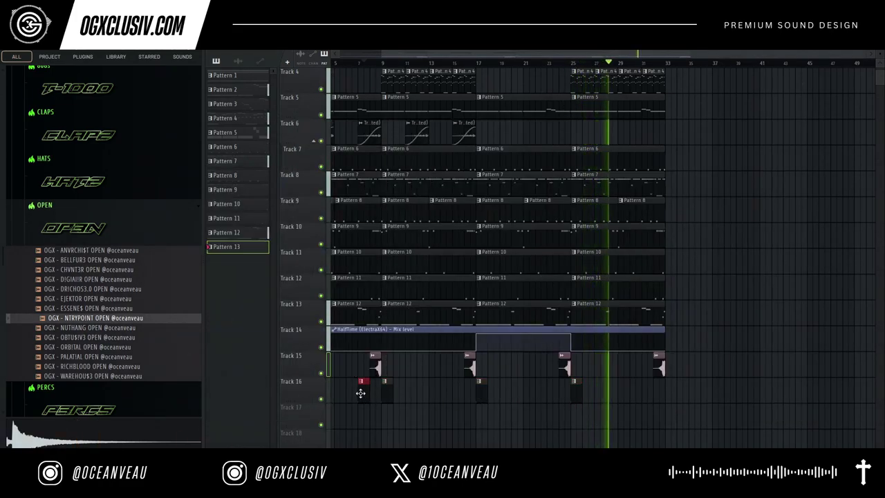
left_click_drag(360, 393, 206, 401)
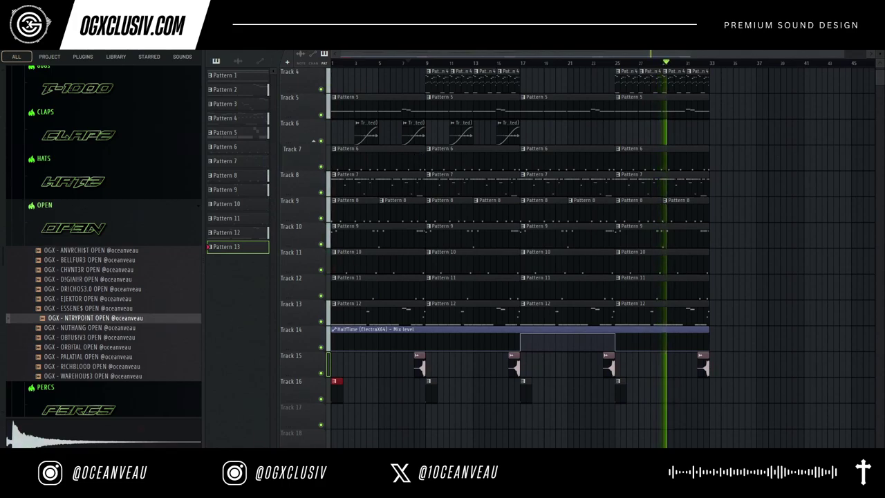
Step: Close the OPEN sample folder and review the full arrangement across its tracks during playback
left_click(108, 232)
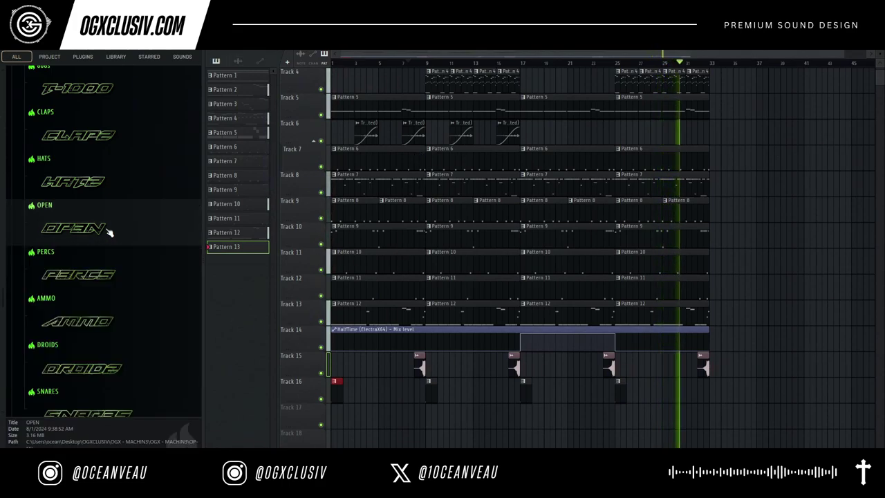
scroll(553, 225, "up", 3)
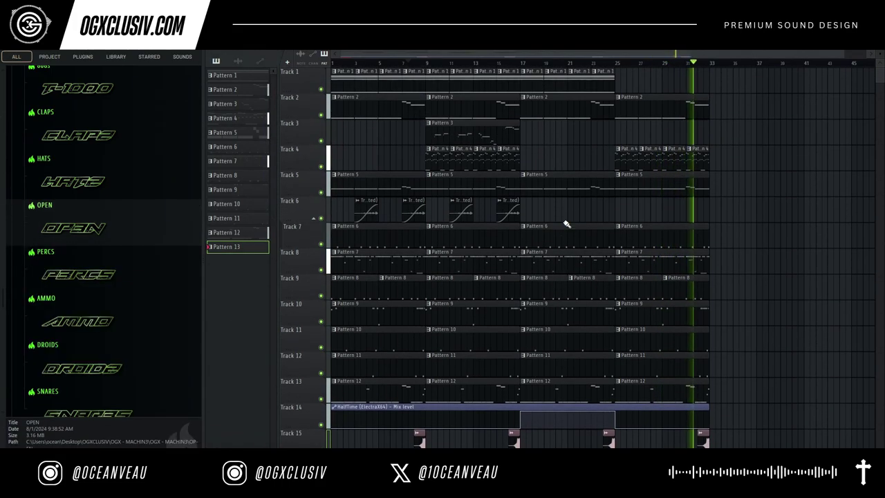
scroll(684, 167, "down", 1)
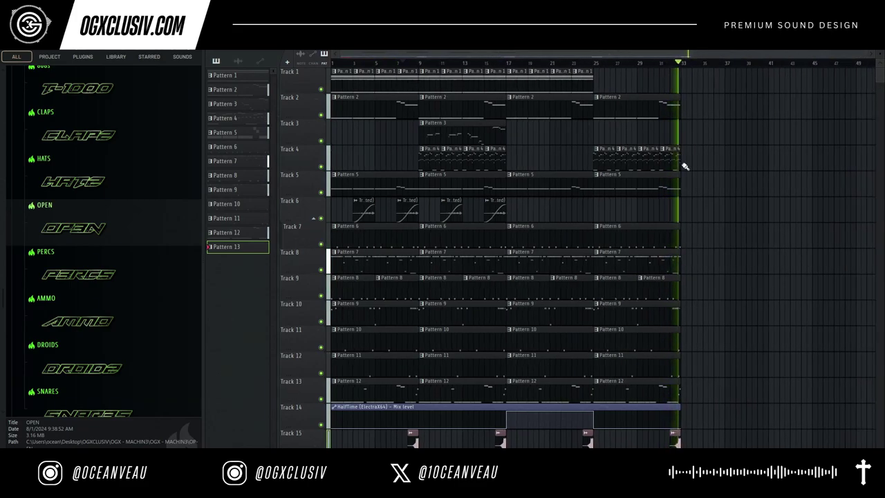
scroll(404, 376, "down", 4)
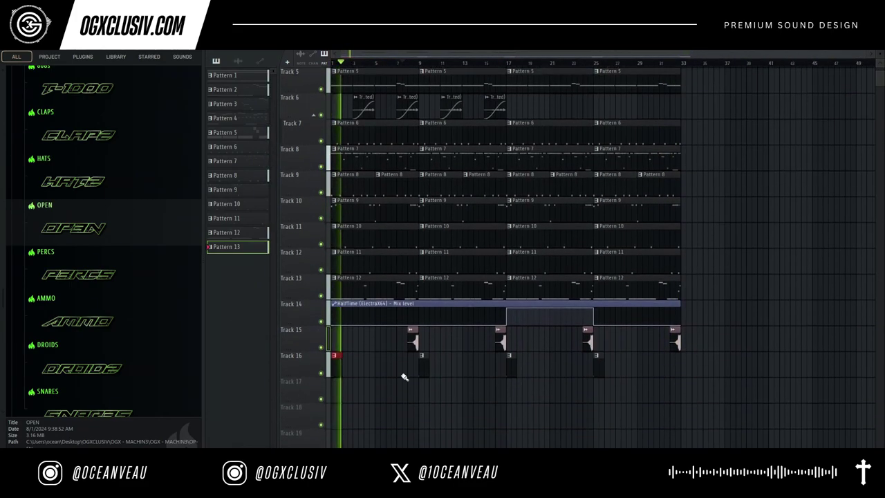
scroll(529, 211, "up", 4)
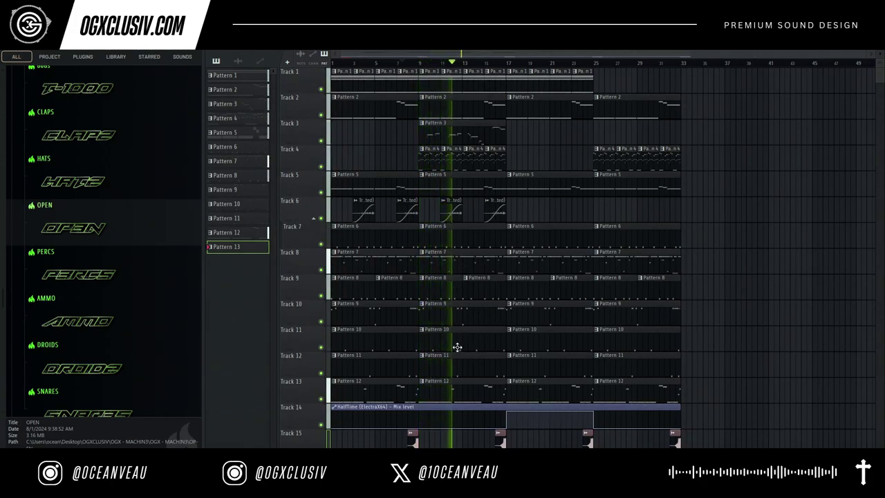
Step: Make the Pattern 12 clip at bar 9 unique, and move the clips at bars 1 and 17 onto a new track inserted above
left_click(431, 382)
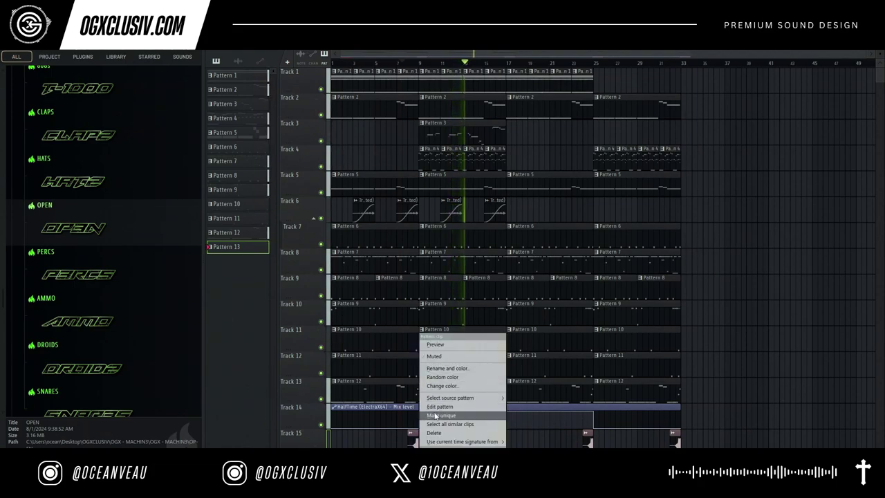
left_click(449, 387)
right_click(309, 389)
left_click(322, 427)
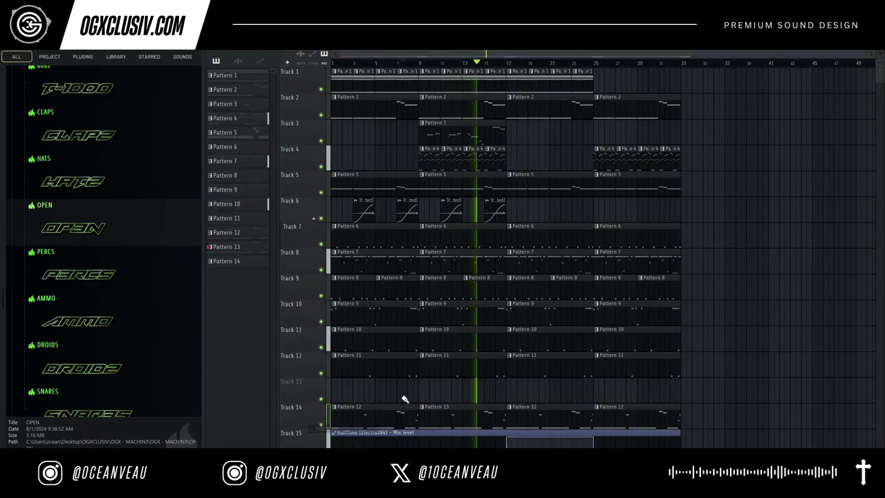
left_click_drag(395, 412, 391, 387)
left_click_drag(546, 411, 546, 386)
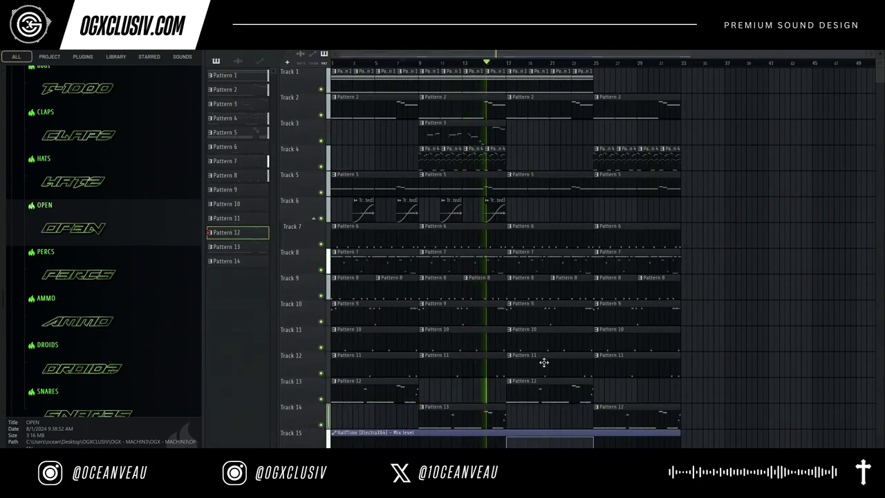
Step: Open the unique clip at bar 9 and replace the two B4 notes within bar 4 with pairs of C#6 and D6 notes
left_click(453, 64)
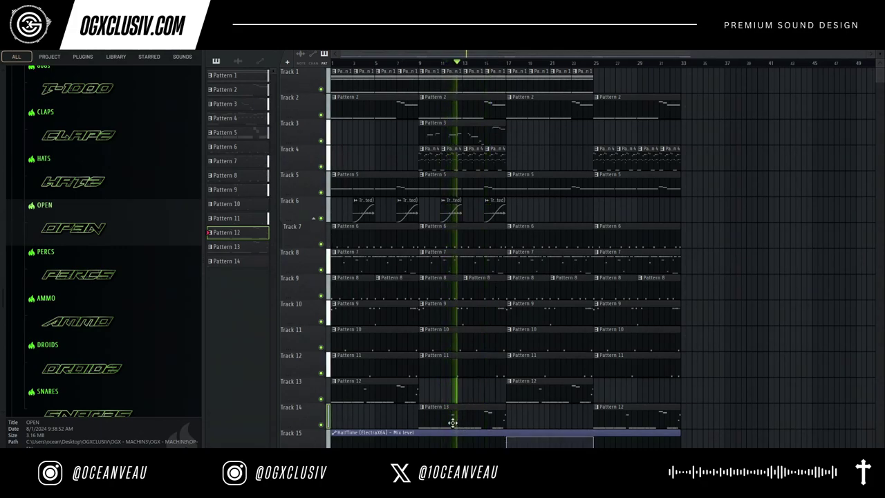
left_click(421, 63)
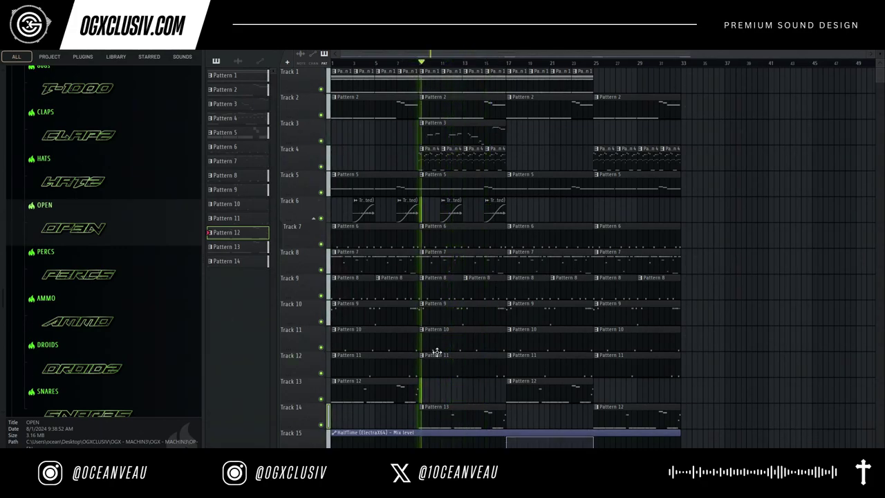
double_click(447, 416)
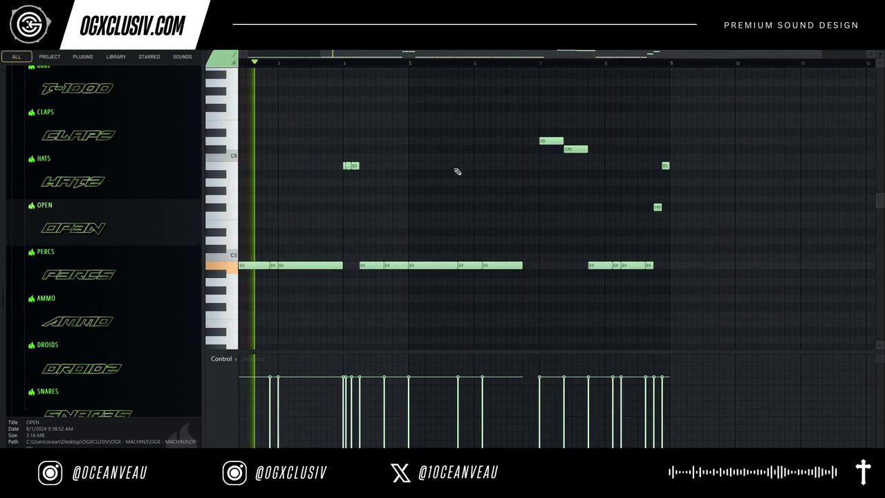
left_click_drag(841, 56, 523, 80)
scroll(513, 187, "up", 2)
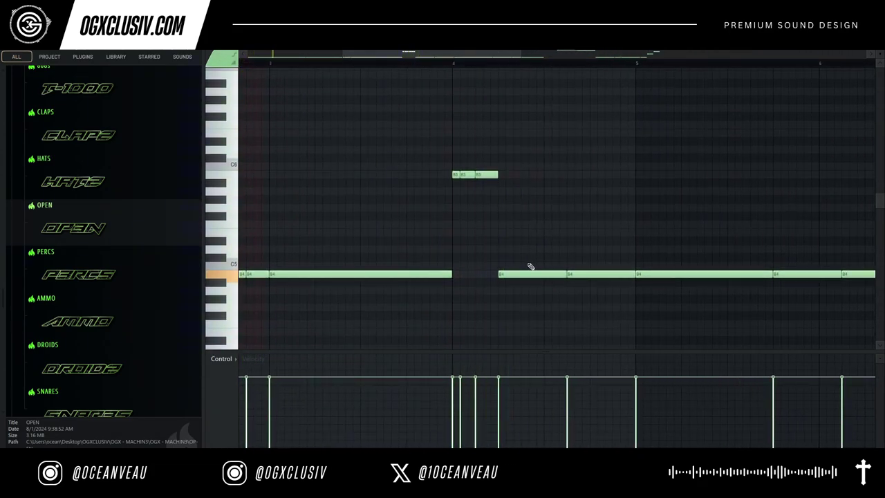
left_click(506, 158)
left_click_drag(523, 150, 529, 159)
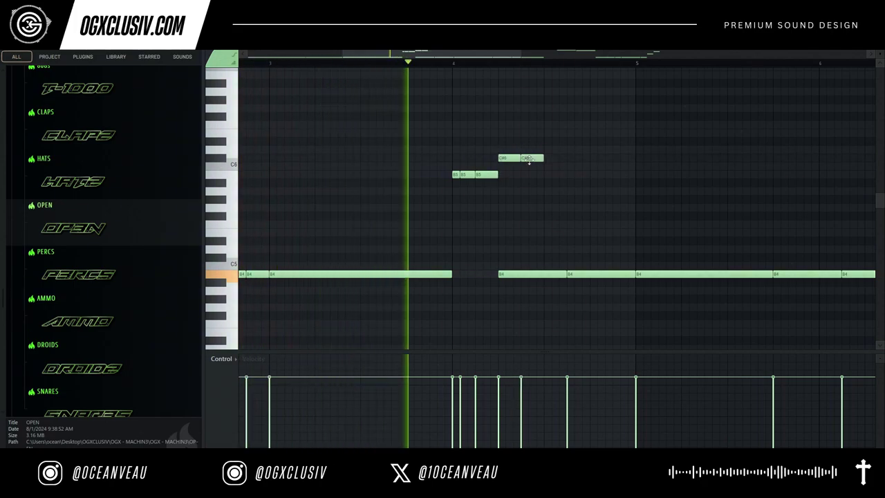
right_click(538, 274)
left_click(548, 149)
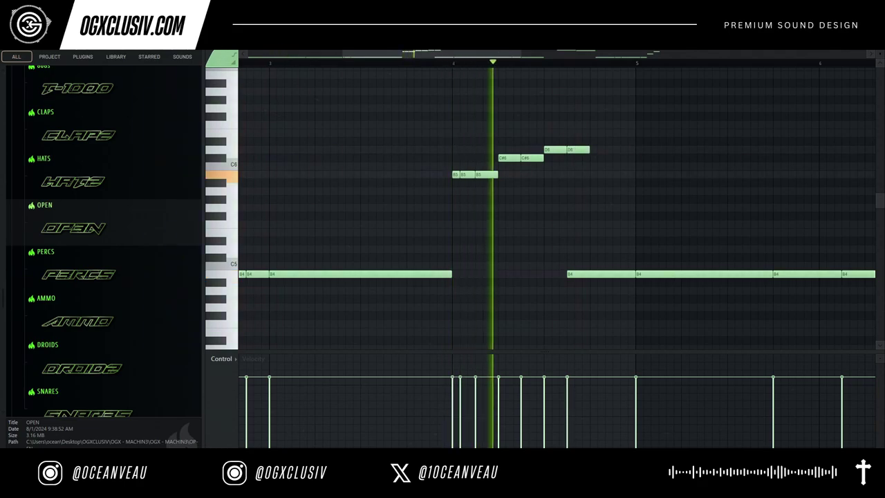
right_click(600, 275)
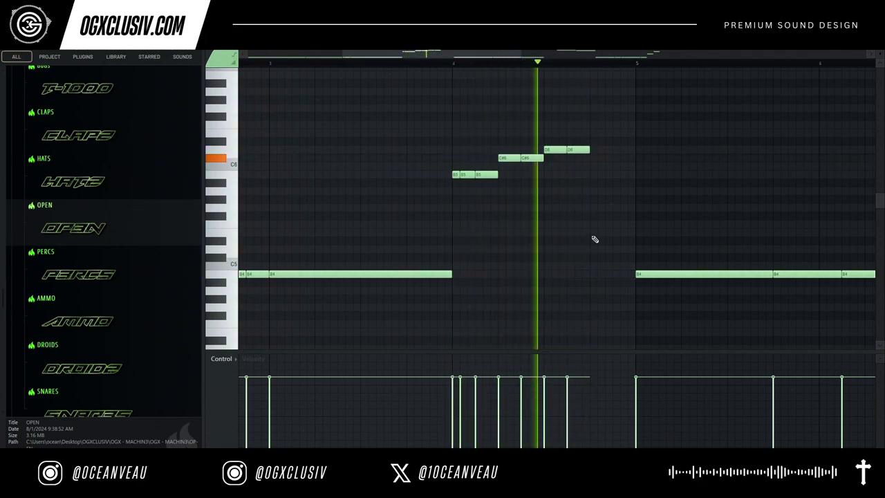
Step: Add two D5 notes right after the D6 pair to fill the end of bar 4
left_click(593, 209)
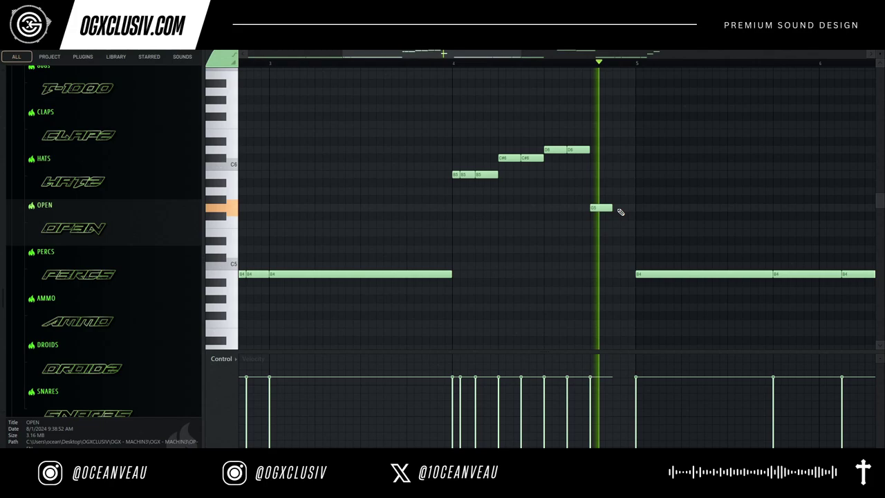
left_click(612, 209)
mouse_move(602, 209)
left_mouse_down()
mouse_move(603, 218)
mouse_move(614, 215)
mouse_move(624, 253)
left_mouse_up()
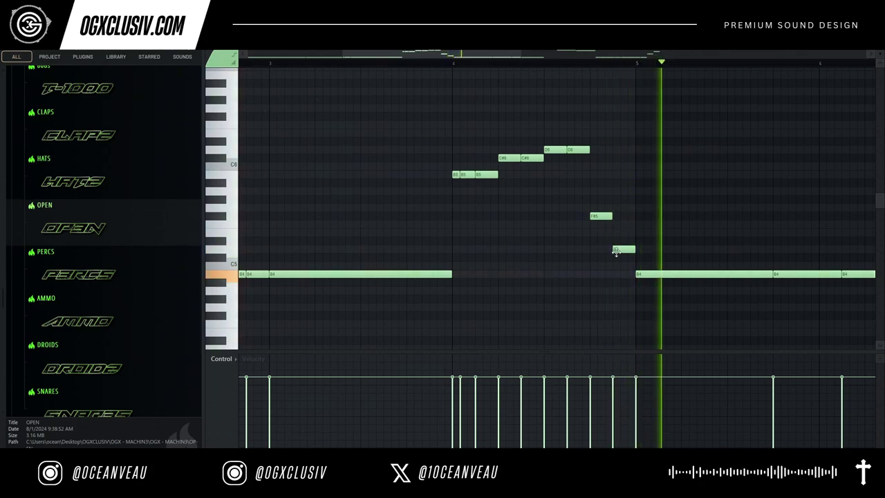
left_click_drag(600, 215, 600, 249)
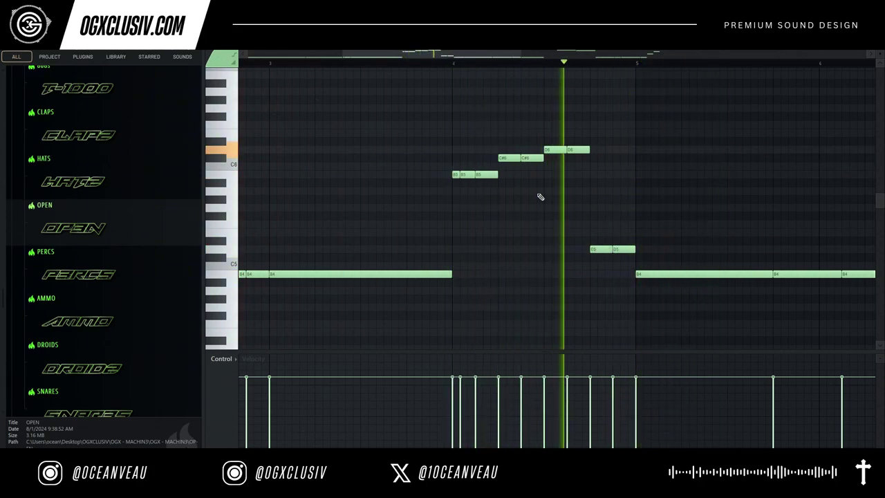
Step: Play the edited melody from bar 3 and return to the playlist to review it within the arrangement
left_click(272, 64)
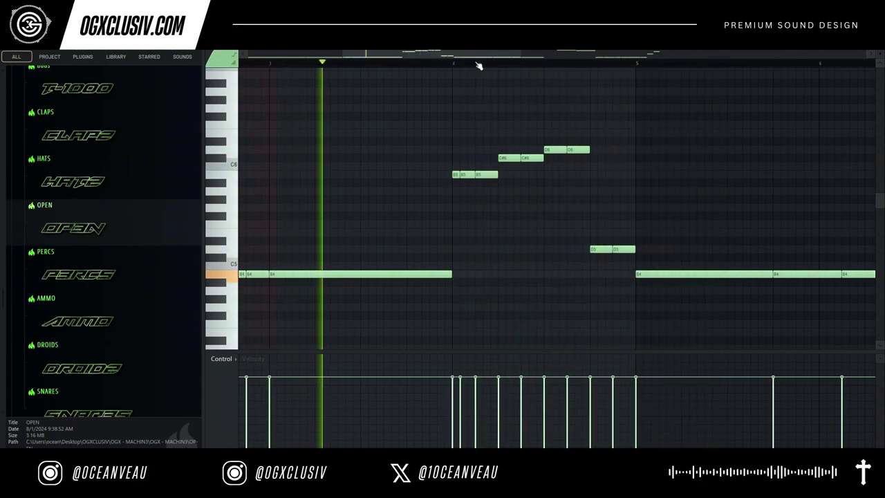
left_click_drag(504, 57, 533, 58)
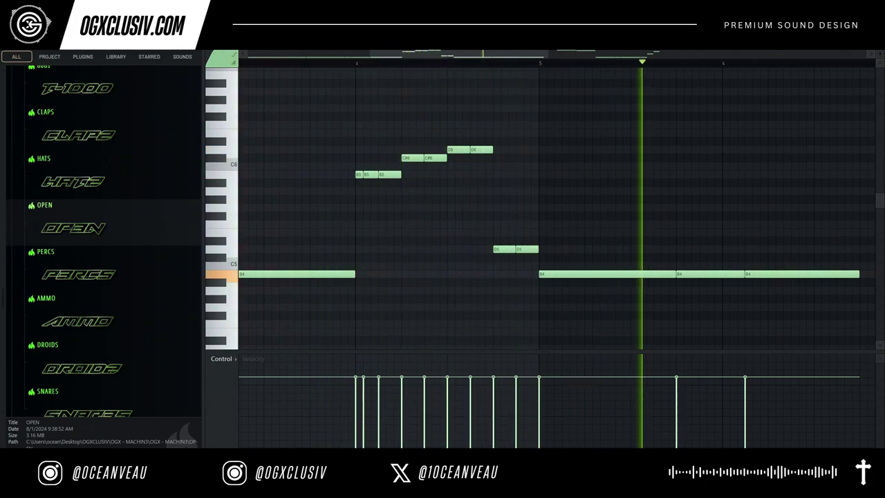
key("F7")
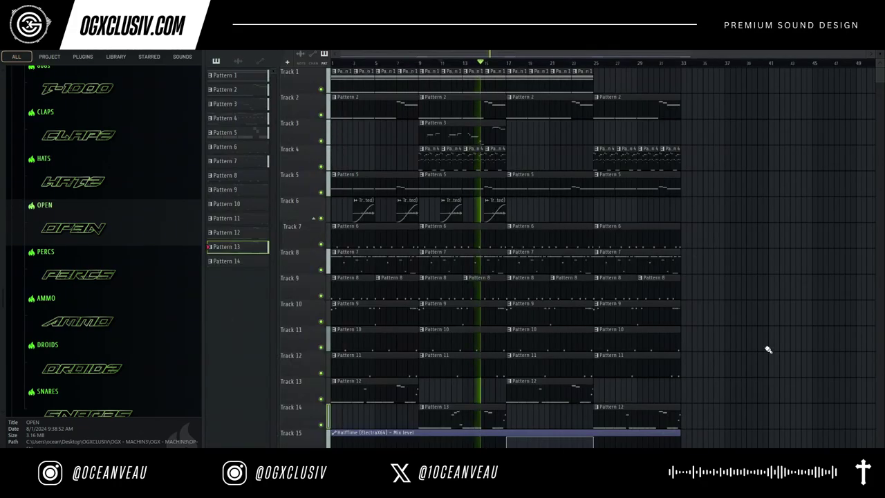
scroll(788, 339, "down", 2)
scroll(775, 321, "up", 2)
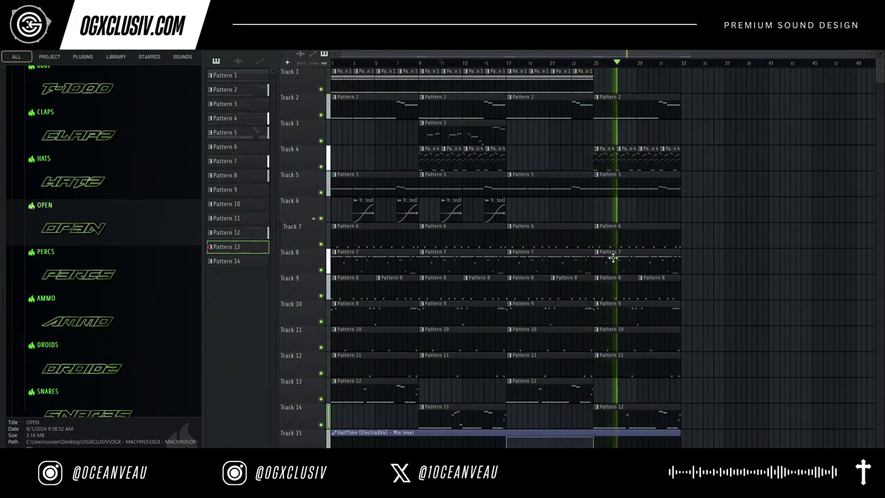
scroll(87, 239, "up", 5)
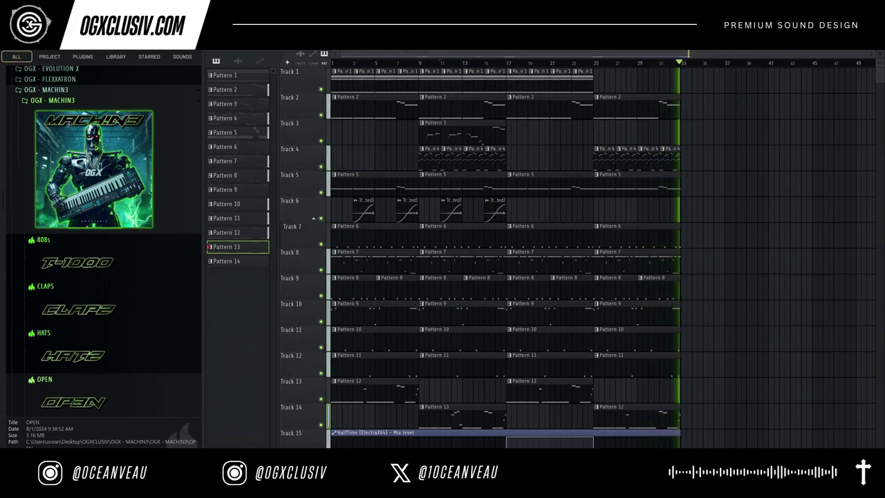
Step: Stop playback and shift the entire arrangement eight bars later so it starts at bar 9
key("space")
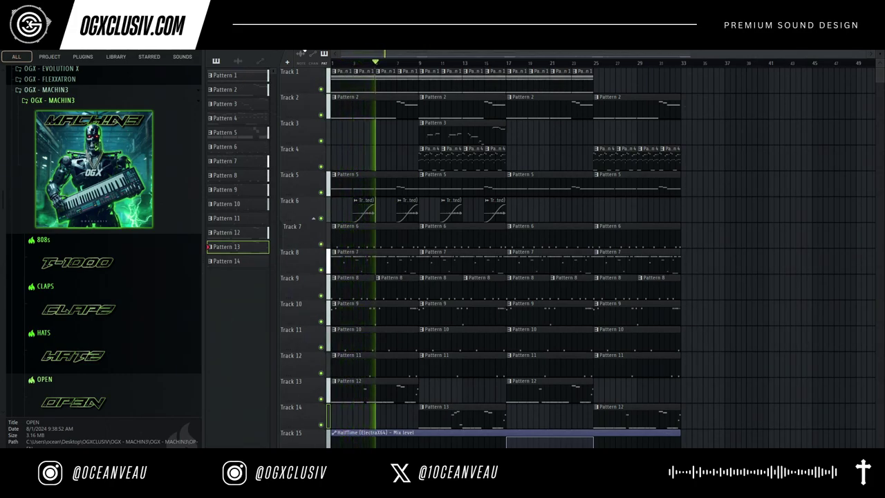
left_click_drag(677, 65, 428, 78)
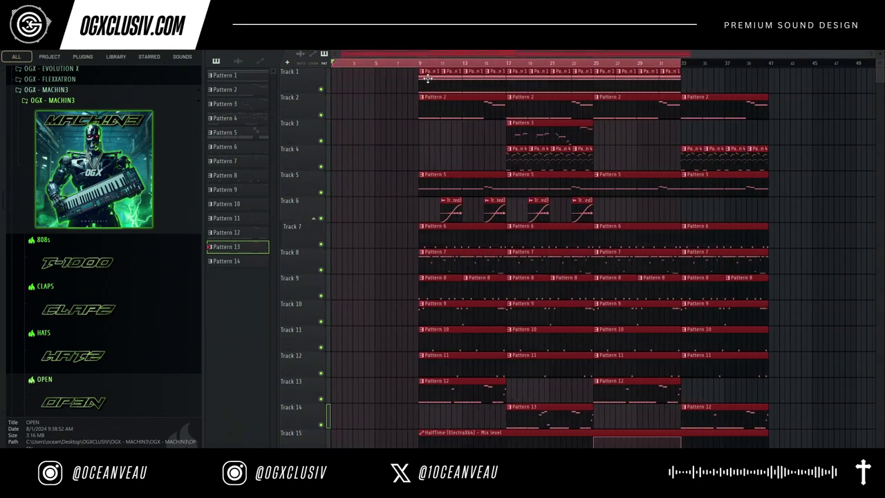
left_click(419, 63)
Step: Extend the start of the HalfTime Mix level automation clip on Track 15 back to bar 1
scroll(538, 192, "down", 4)
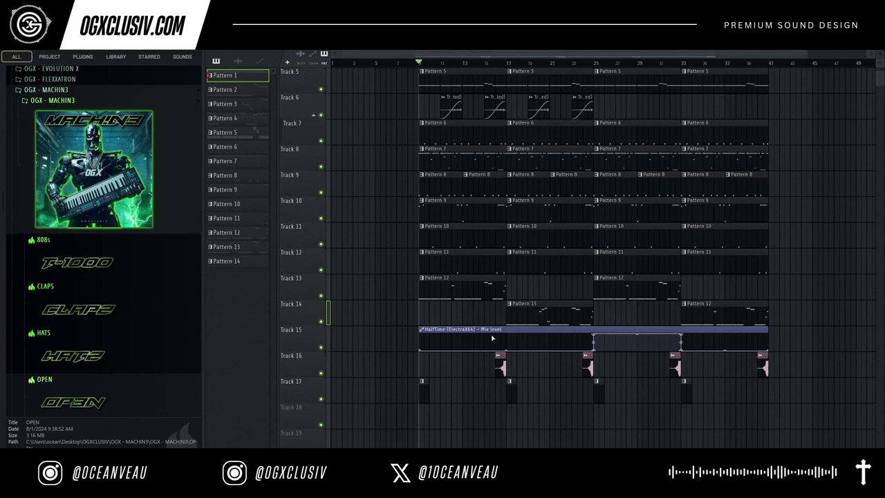
left_click_drag(490, 329, 324, 320)
left_click_drag(508, 352, 561, 352)
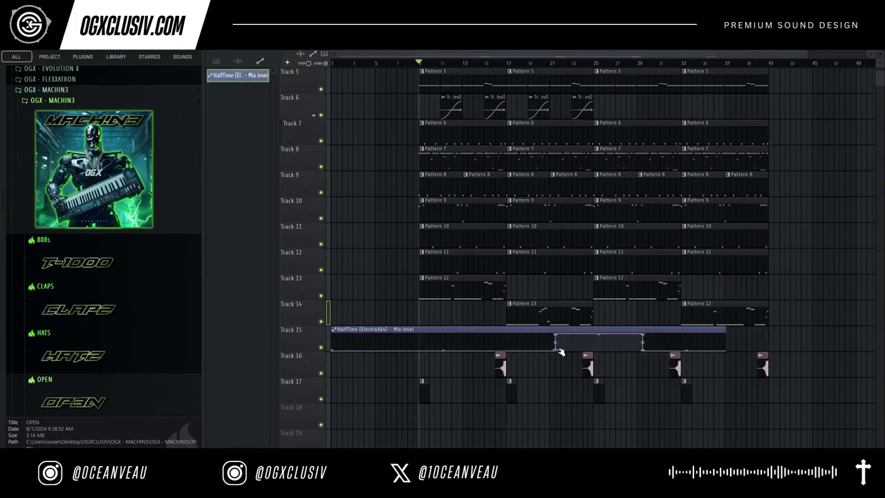
Step: Fill bars 1 through 8 of Track 1 with Pattern 1 clips as an intro
scroll(544, 315, "up", 4)
left_click(427, 84)
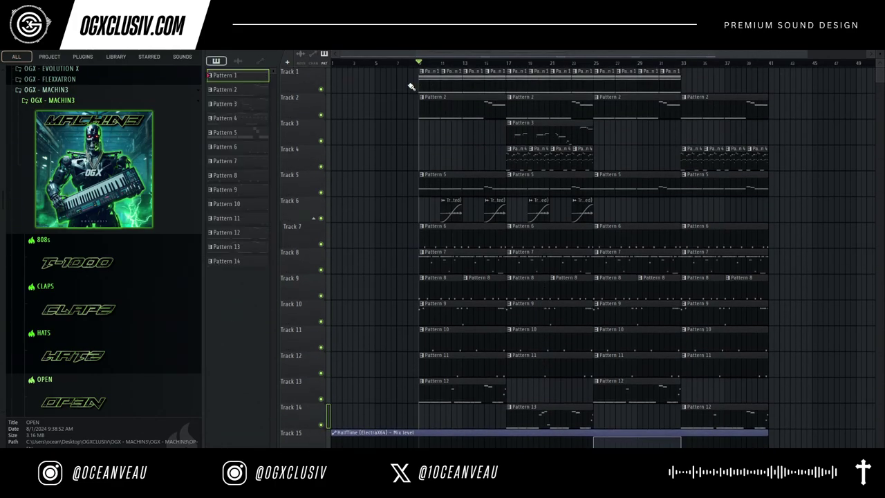
left_click_drag(413, 85, 258, 84)
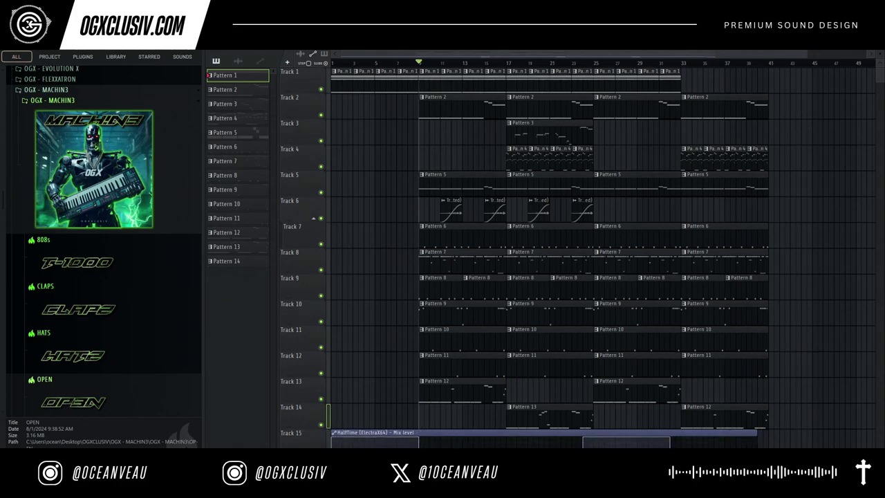
Step: Delete the HalfTime Mix level automation points that come after bar 9
right_click(584, 439)
left_click(613, 316)
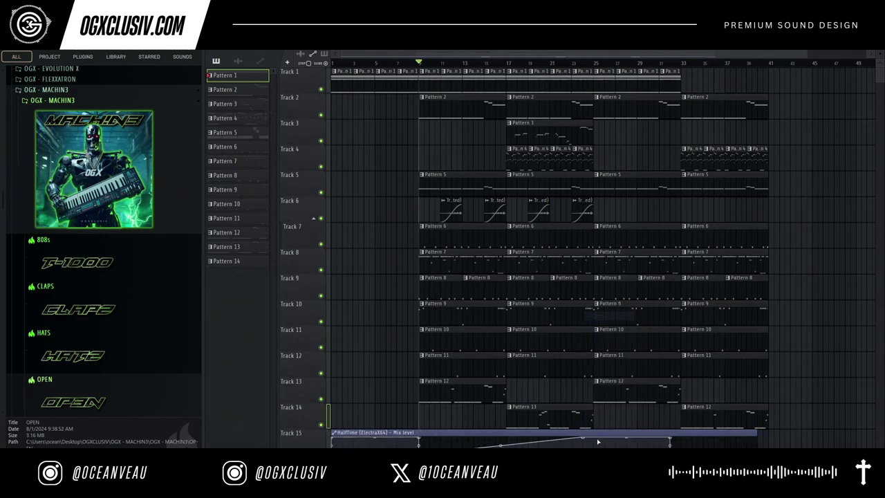
right_click(586, 437)
left_click(601, 316)
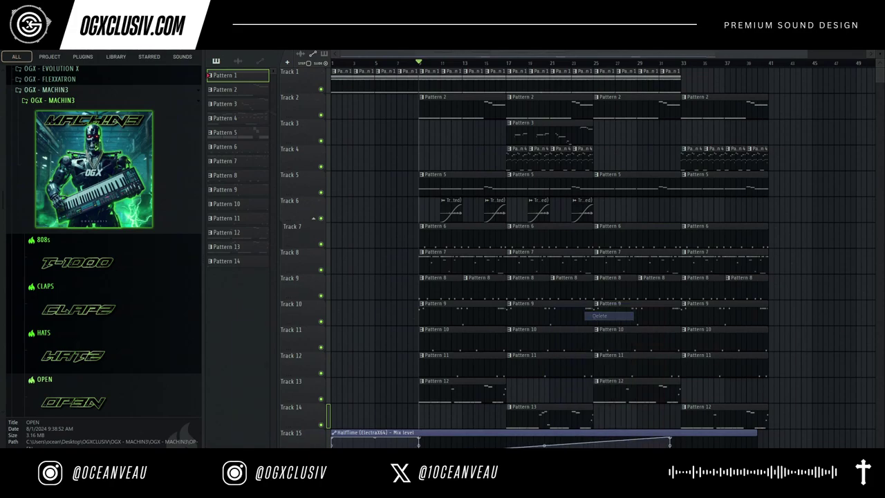
right_click(671, 439)
left_click(692, 316)
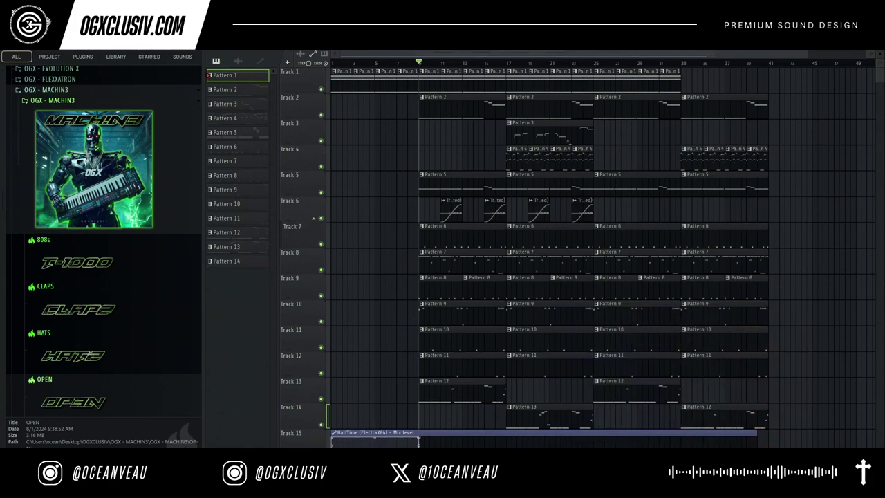
right_click(672, 438)
left_click(692, 316)
Step: Shorten the HalfTime Mix level clip to just past bar 9, place a copy at bar 25 on Track 15, and start playback
left_click_drag(756, 439, 538, 438)
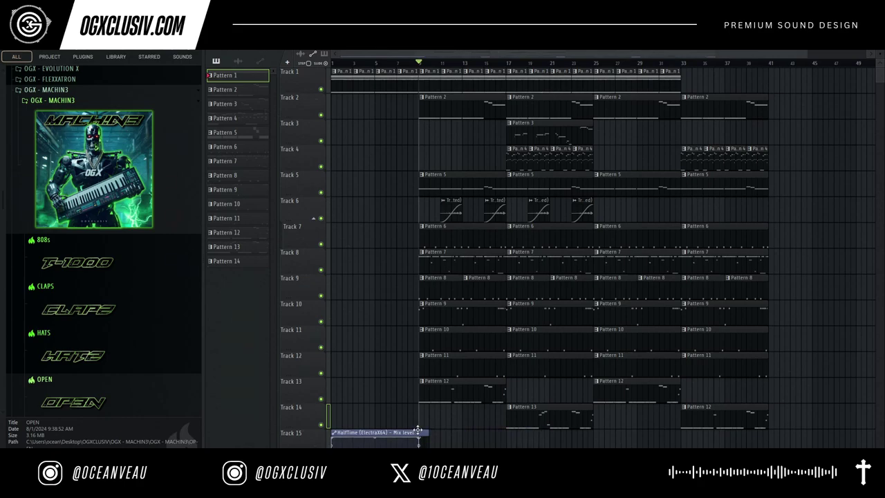
left_click(418, 430)
left_click(597, 433)
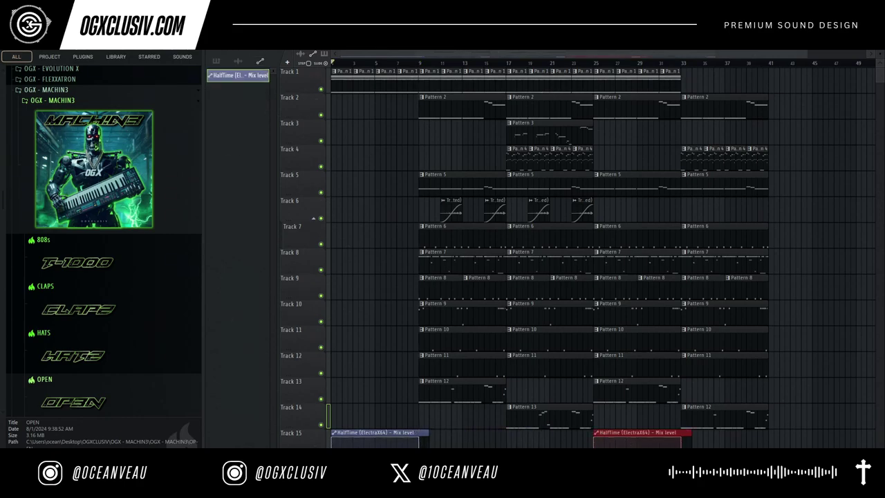
key("space")
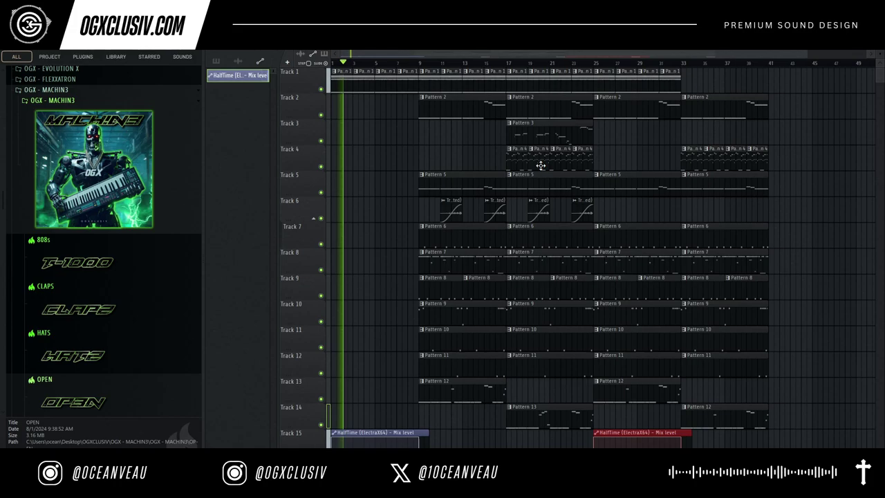
Step: Place a copy of the consolidated Track 6 audio clip at bar 1 on Track 6
scroll(543, 169, "down", 2)
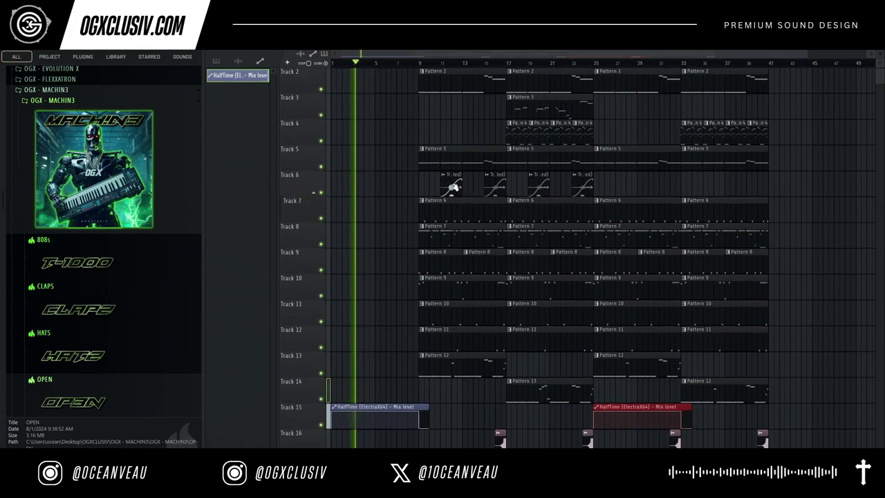
left_click(452, 187)
left_click(342, 189)
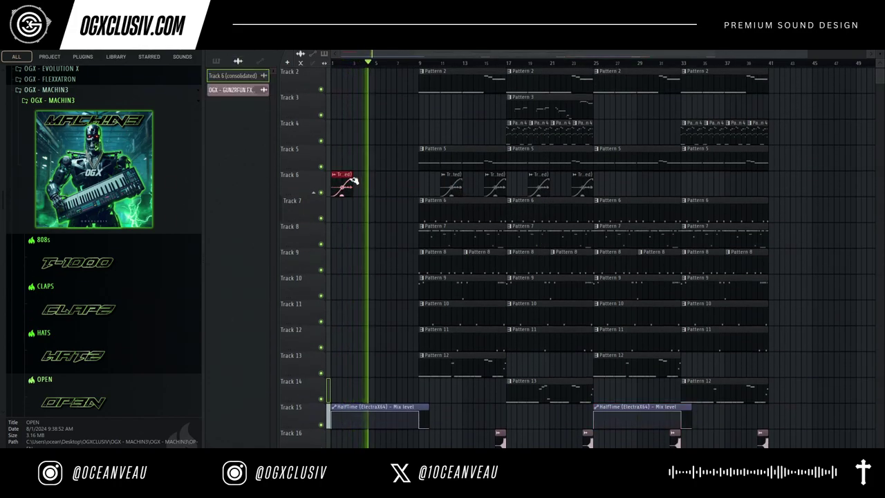
Step: Remove the fade-in from the Track 6 audio clip at bar 1 and play the intro to check it
mouse_move(353, 180)
left_mouse_down()
mouse_move(418, 175)
mouse_move(354, 174)
left_mouse_up()
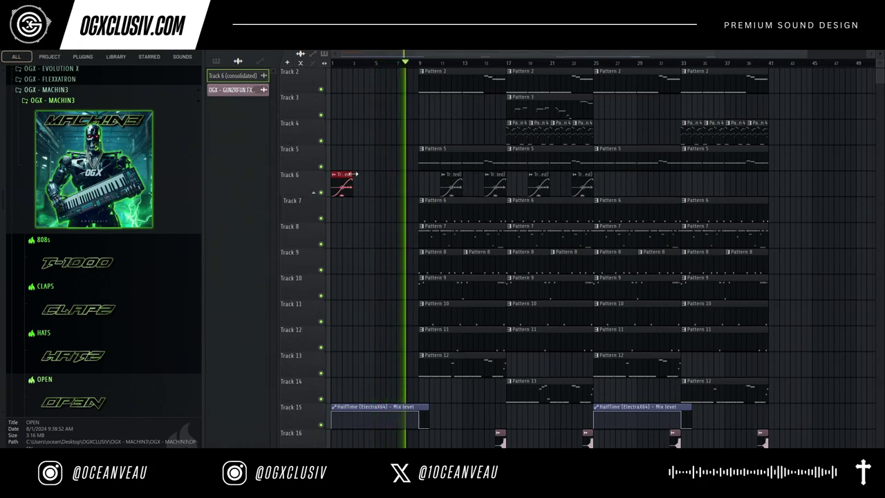
left_click(374, 159)
right_click(380, 161)
left_click(377, 157)
right_click(376, 160)
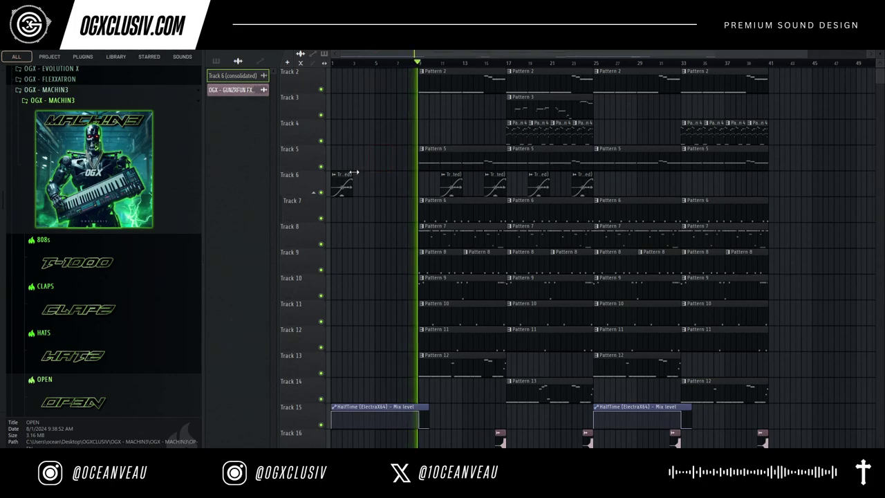
mouse_move(354, 172)
left_mouse_down()
mouse_move(365, 171)
mouse_move(359, 173)
left_mouse_up()
key("space")
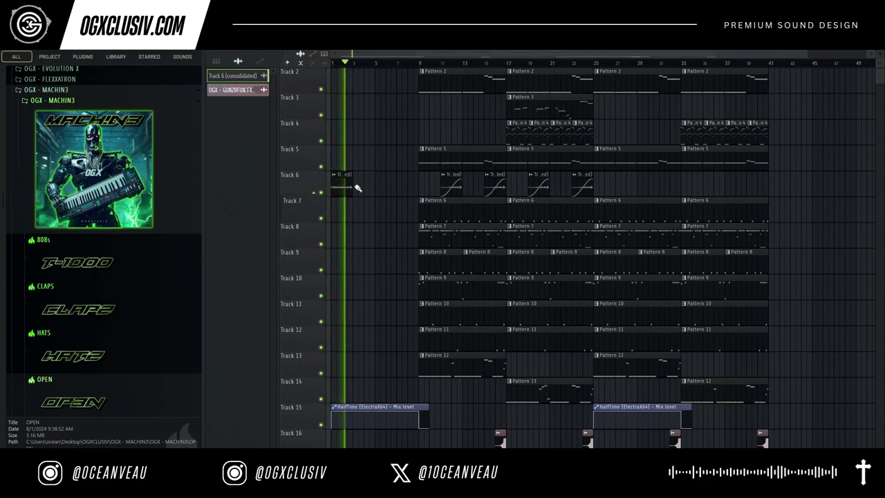
key("space")
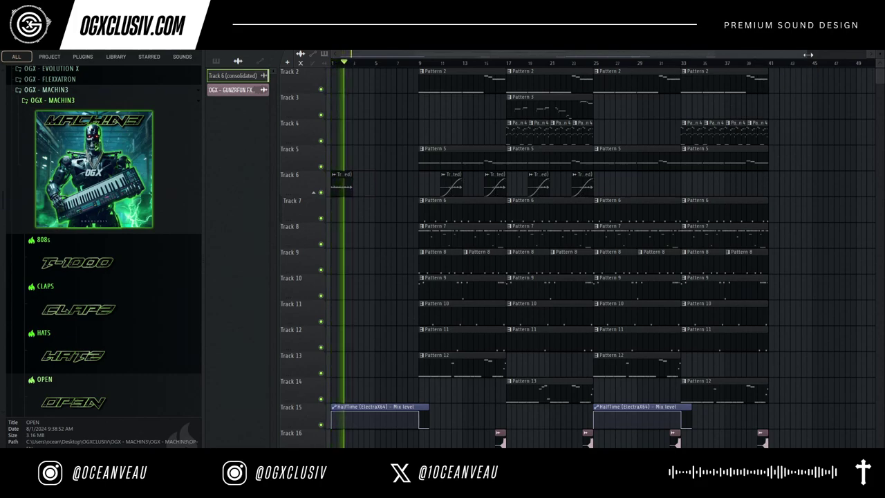
Step: Make the bar 1 clip on Track 6 unique as a sample, saved as "Track 6 (consolidated)_55 - Part_1"
scroll(522, 108, "up", 3)
scroll(522, 109, "up", 2)
double_click(406, 188)
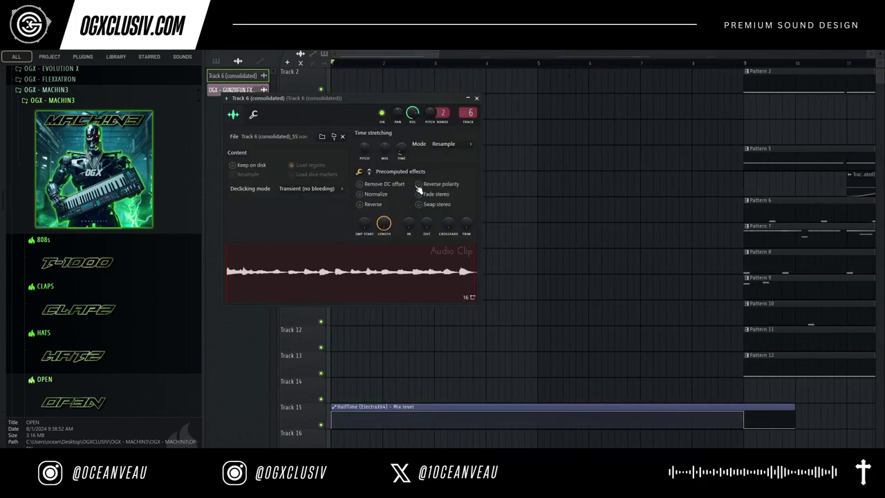
left_click(506, 153)
right_click(506, 154)
left_click(337, 182)
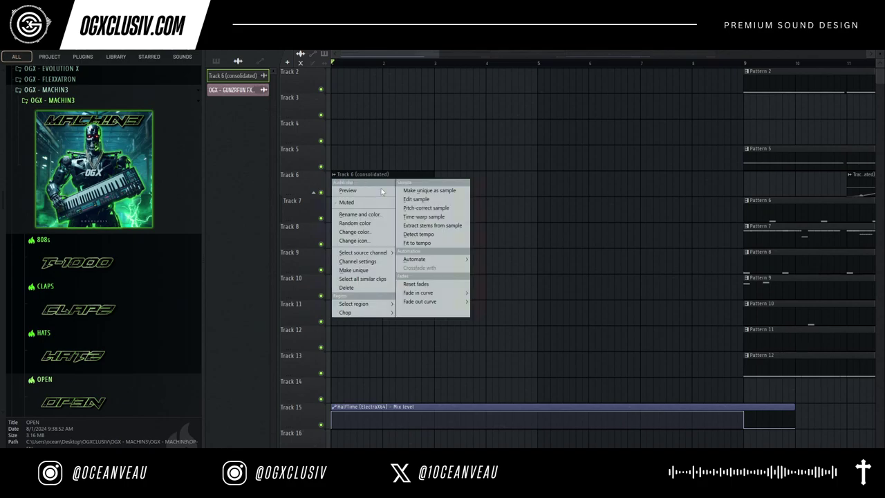
left_click(430, 191)
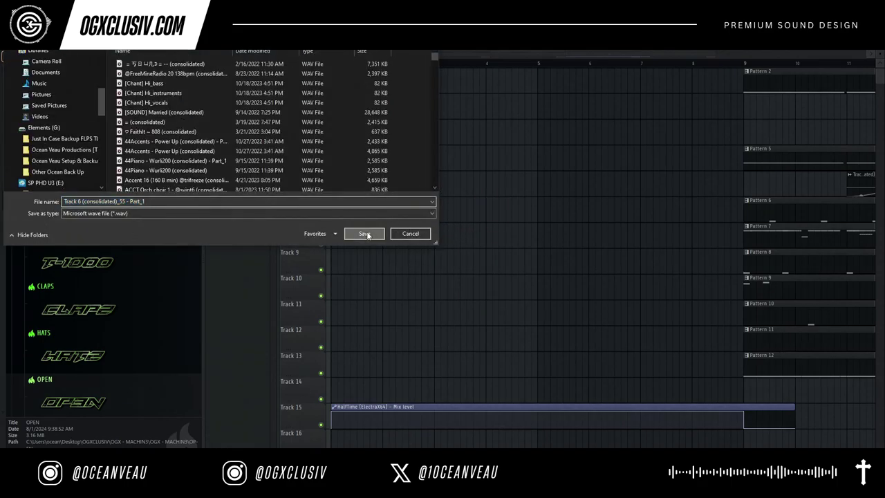
left_click(364, 233)
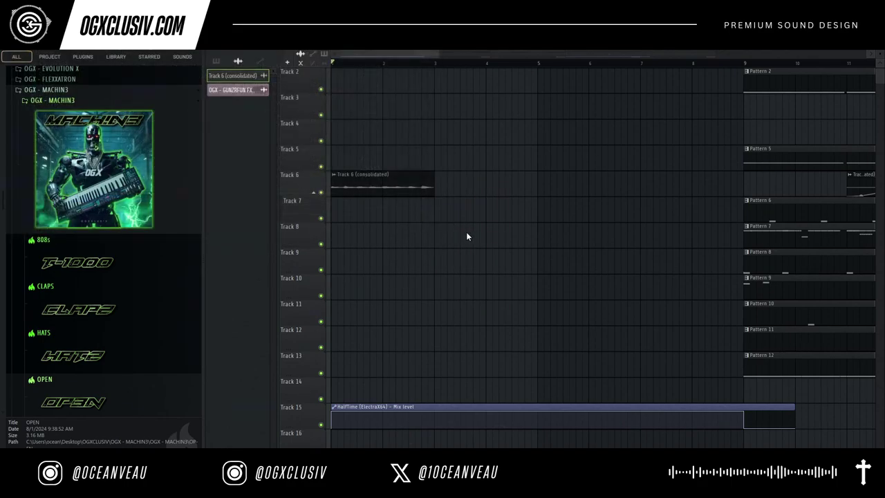
left_click(437, 191)
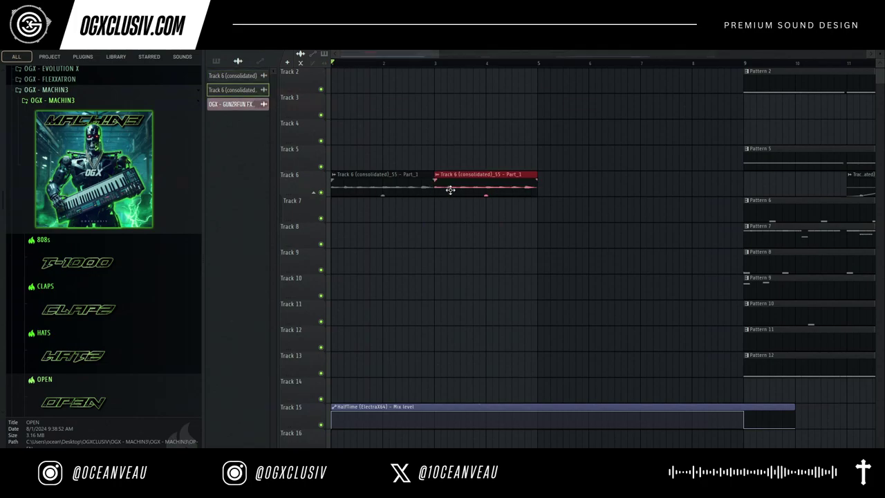
key("Delete")
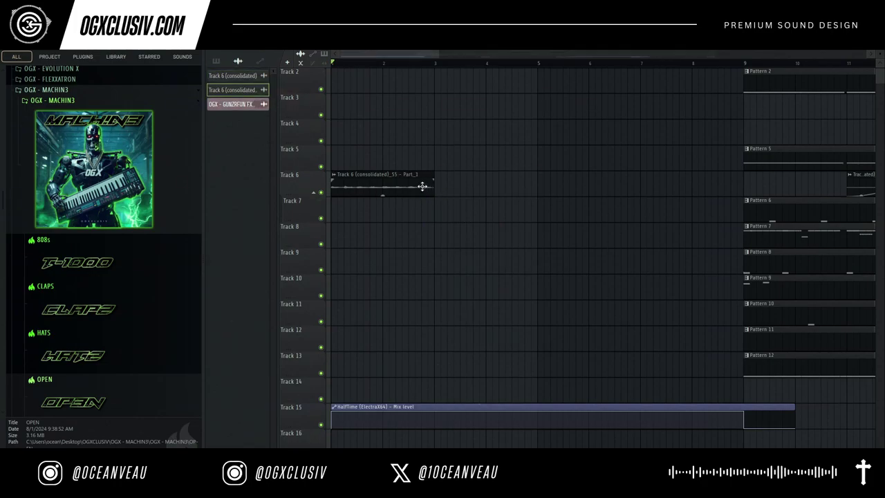
Step: Play the new Part_1 sample clip several times within bars 1 and 2 of the intro
key("space")
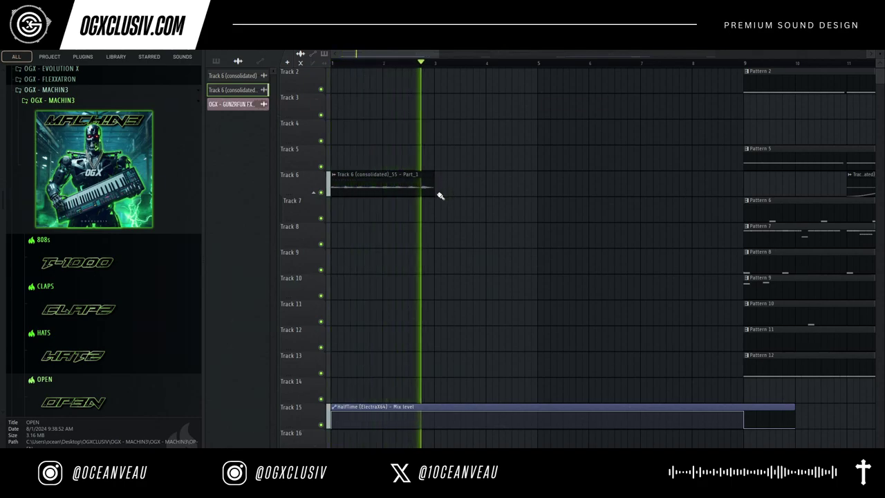
key("space")
left_click(359, 63)
key("space")
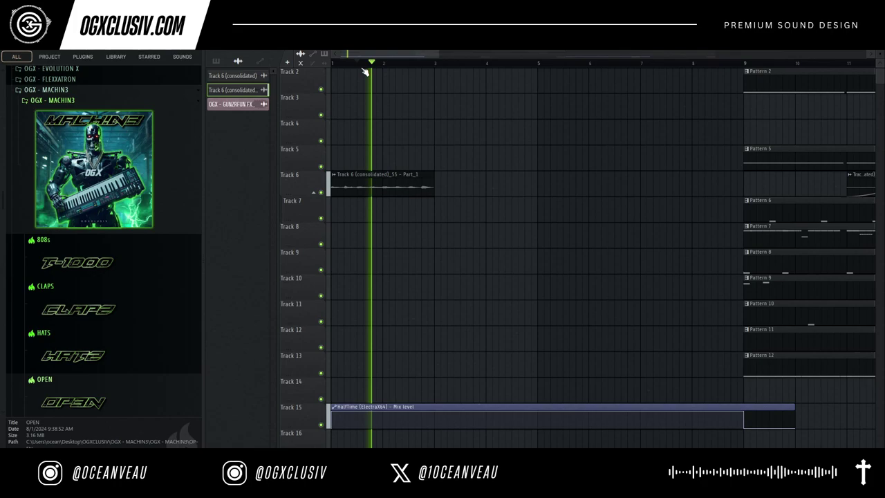
key("space")
key("space")
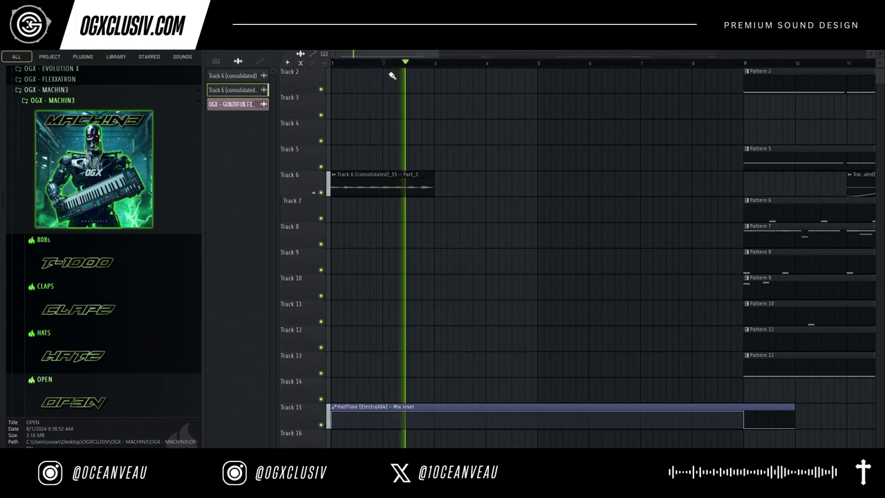
key("space")
key("space")
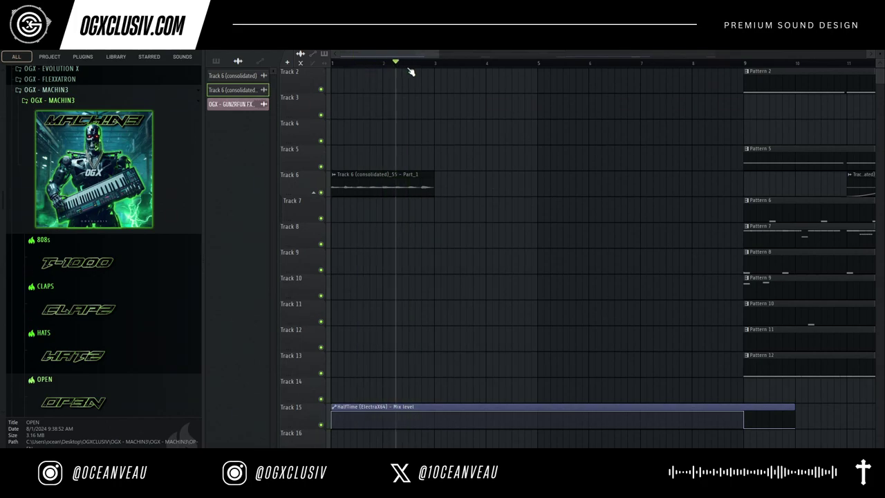
Step: Route the Part_1 audio clip to mixer track 9 and load Portal in its first effect slot
double_click(415, 183)
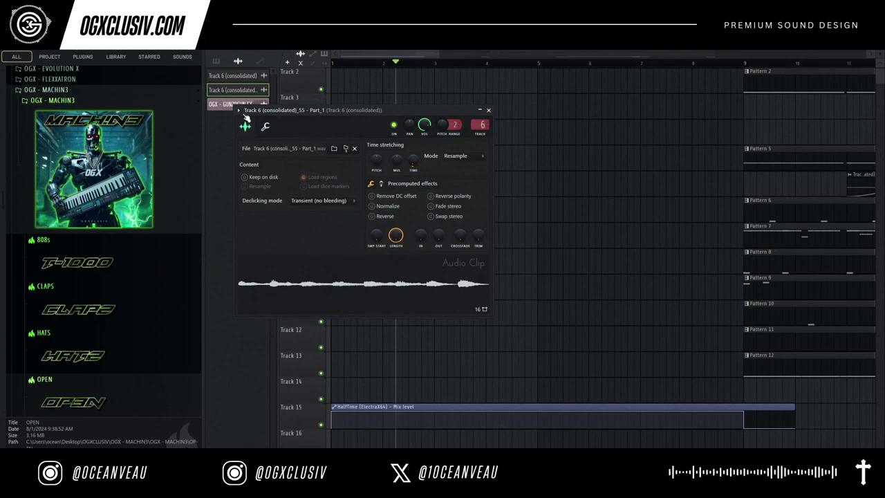
left_click(239, 110)
left_click(398, 141)
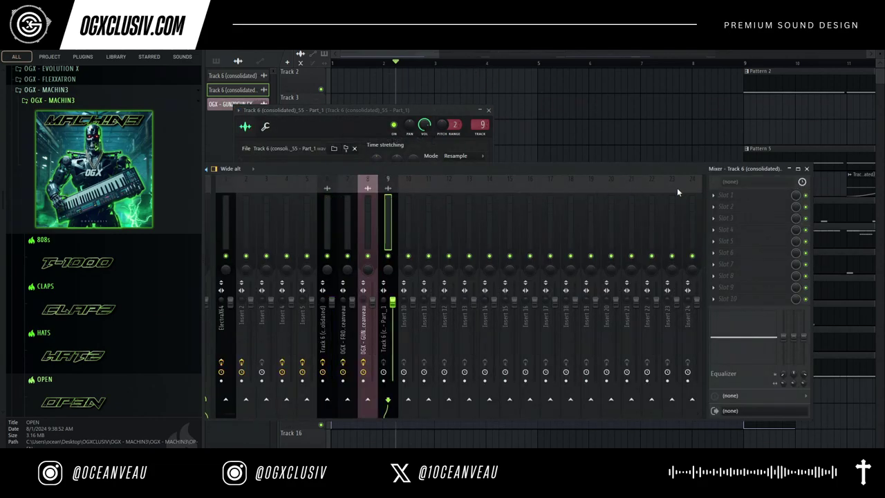
left_click(714, 196)
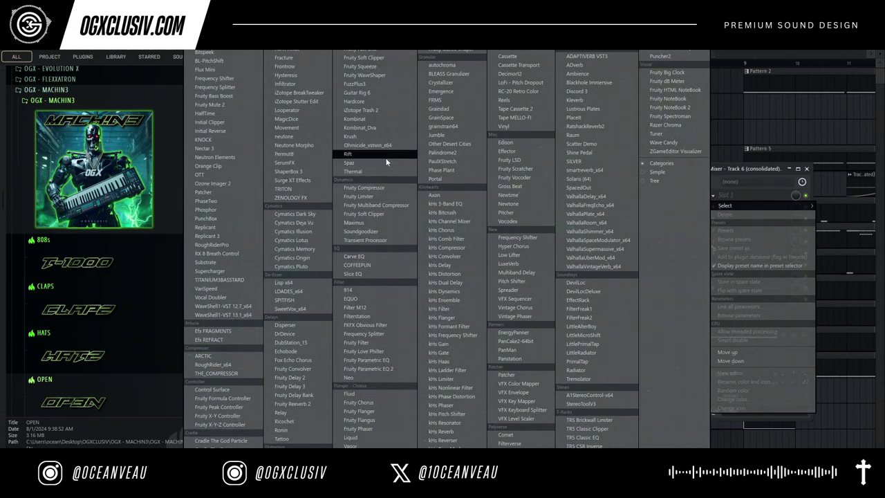
left_click(451, 179)
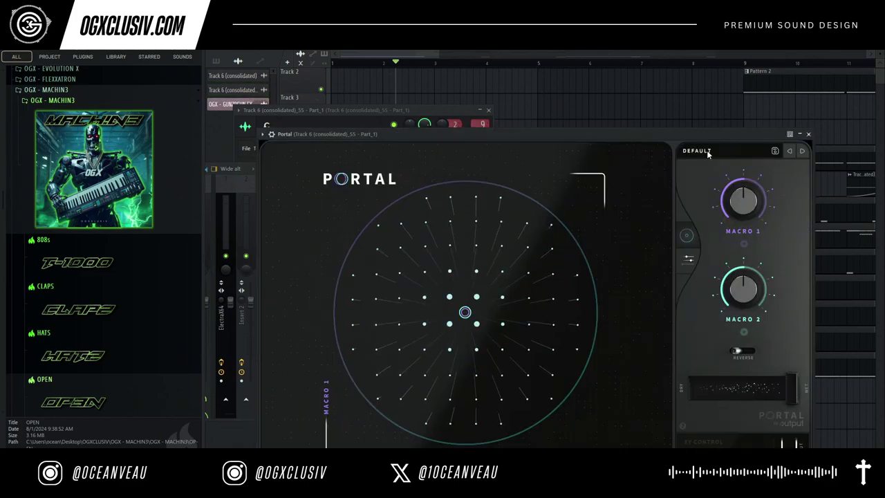
Step: Load a preset from the top of Portal's preset list, close the plugin windows, and play the intro
left_click(706, 150)
left_click(412, 354)
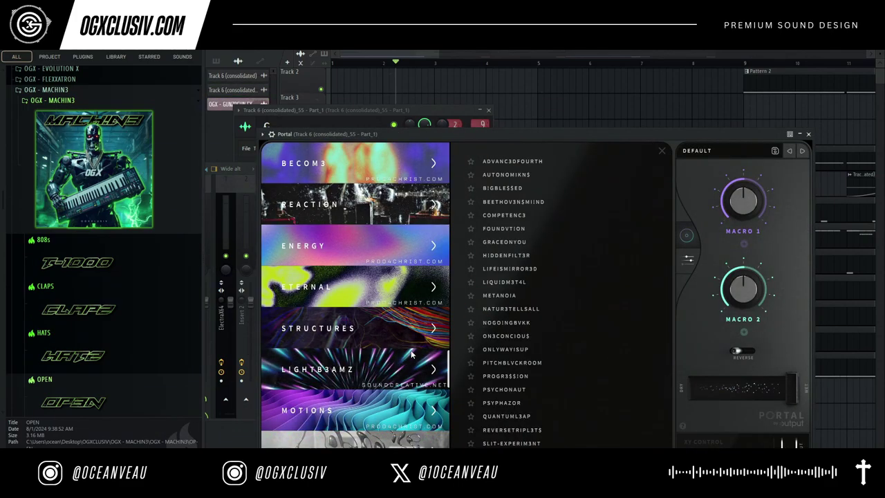
left_click(508, 165)
left_click(424, 57)
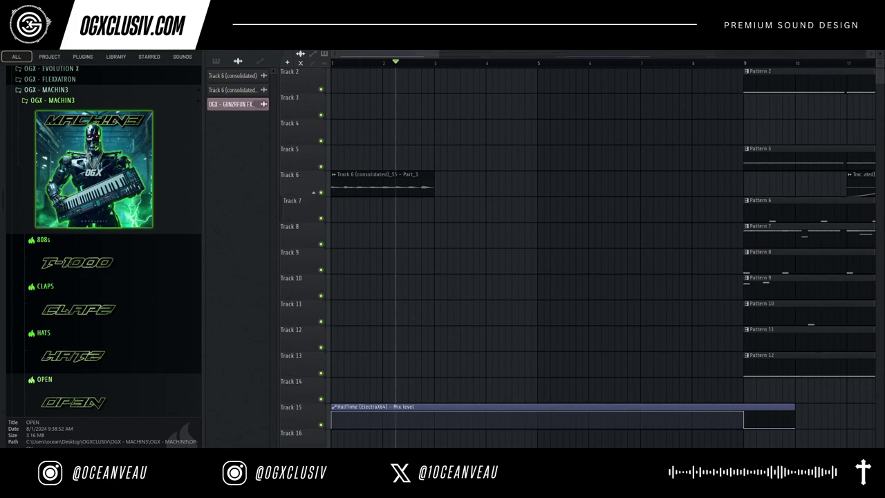
key("space")
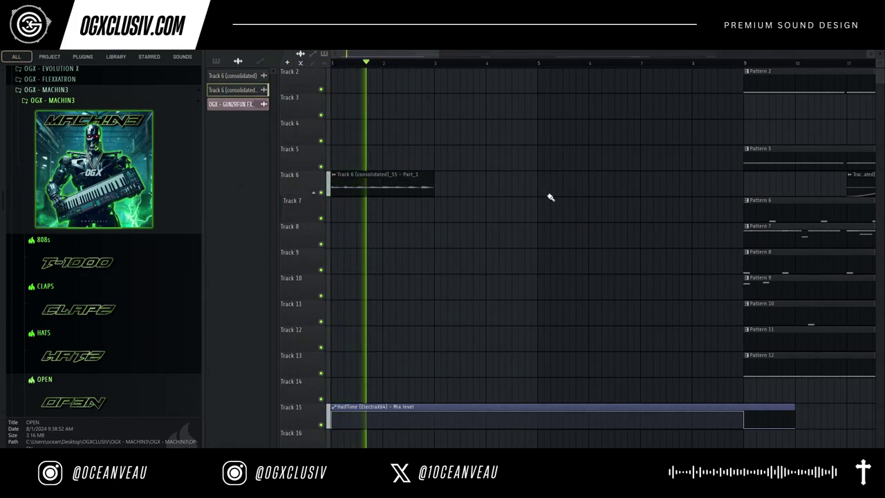
Step: Repeat the Part_1 clip at bars 3, 5 and 7 on Track 6 to fill the intro
left_click(543, 185)
left_click(452, 184)
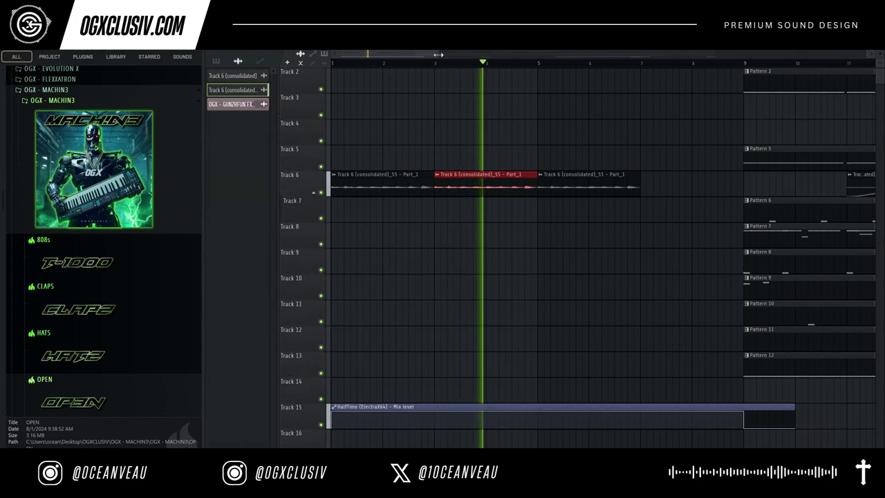
left_click_drag(439, 53, 571, 52)
left_click(479, 185)
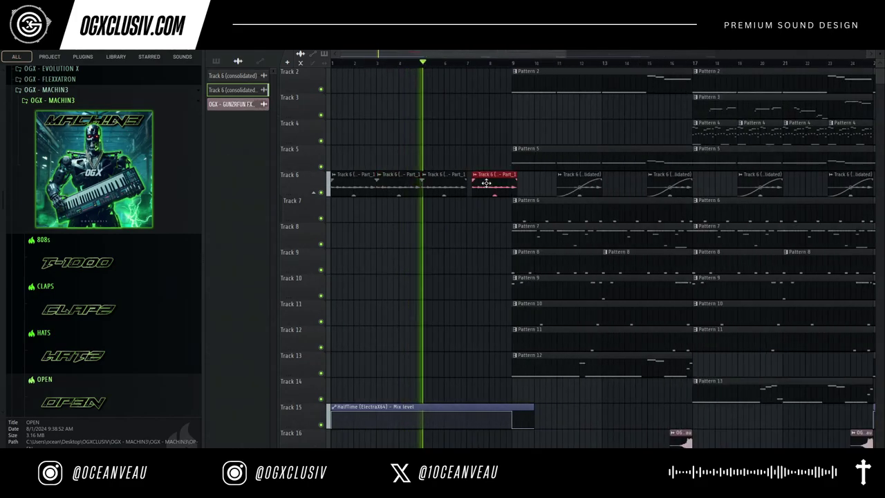
Step: Place a copy of the OGX - GUNZRFUN FX clip at bar 8 on Track 16, leading into bar 9
scroll(606, 343, "down", 3)
left_click(502, 364)
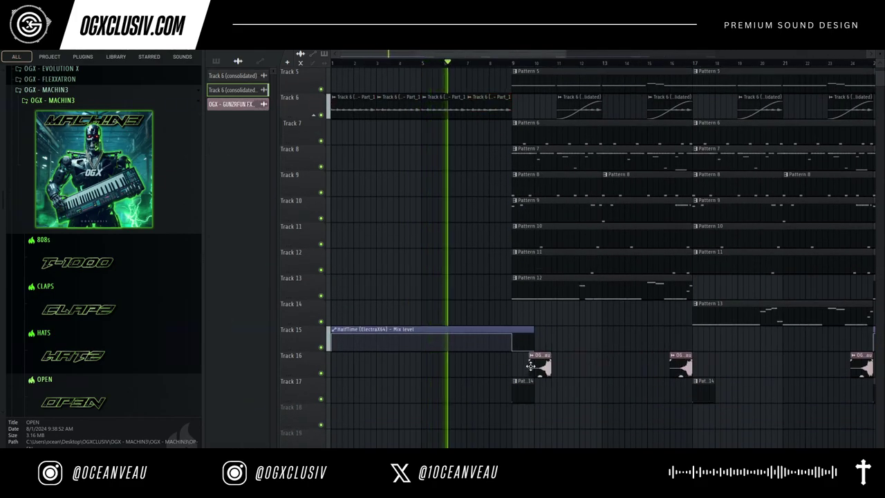
scroll(546, 366, "up", 3)
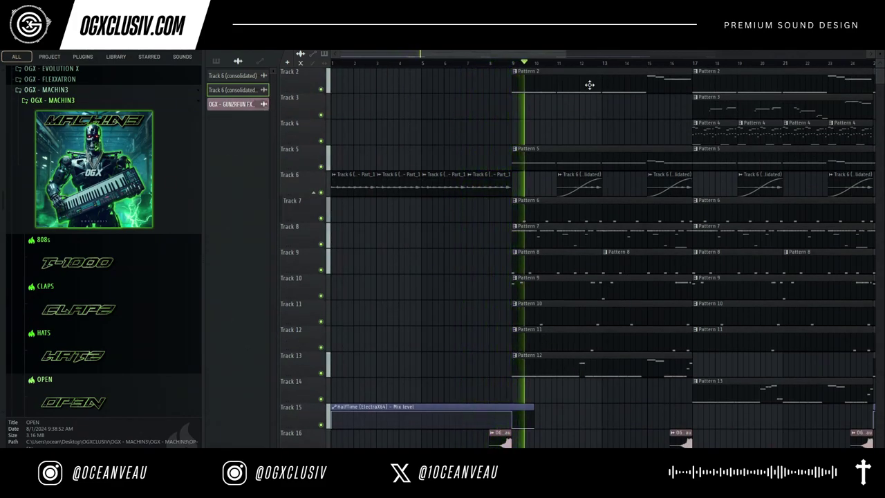
Step: Browse the OGX - MACHIN3 kit and expand its DROIDS folder of vox samples
scroll(97, 315, "down", 8)
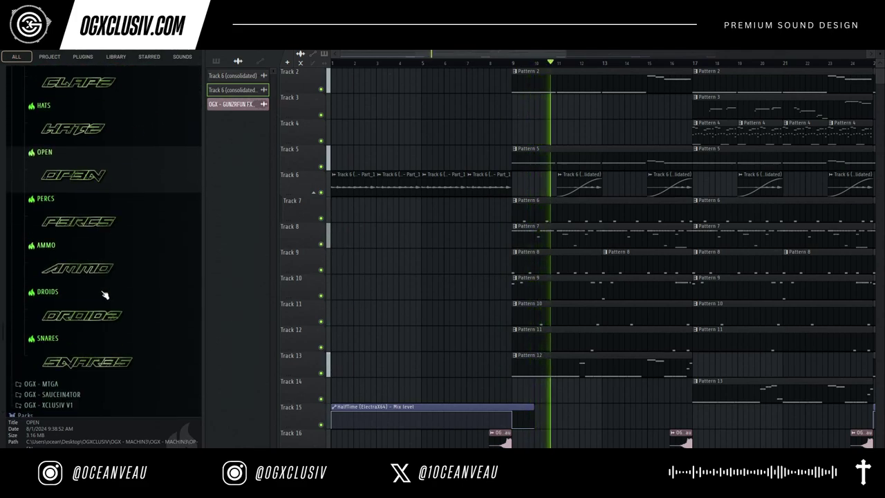
scroll(102, 256, "up", 3)
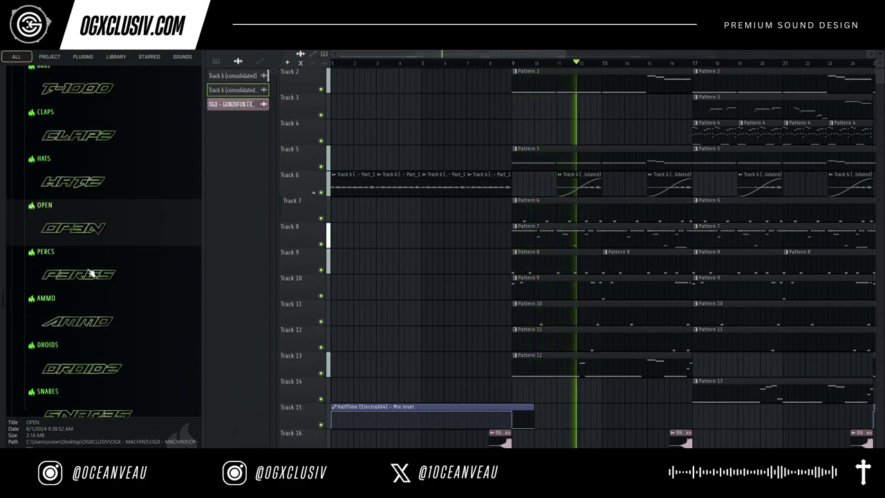
left_click(118, 370)
left_click(99, 269)
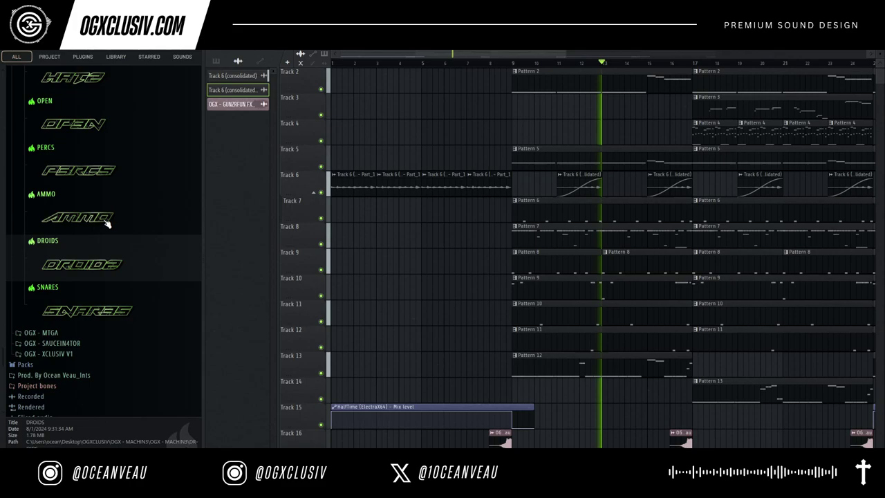
left_click(108, 222)
left_click(116, 220)
left_click(112, 245)
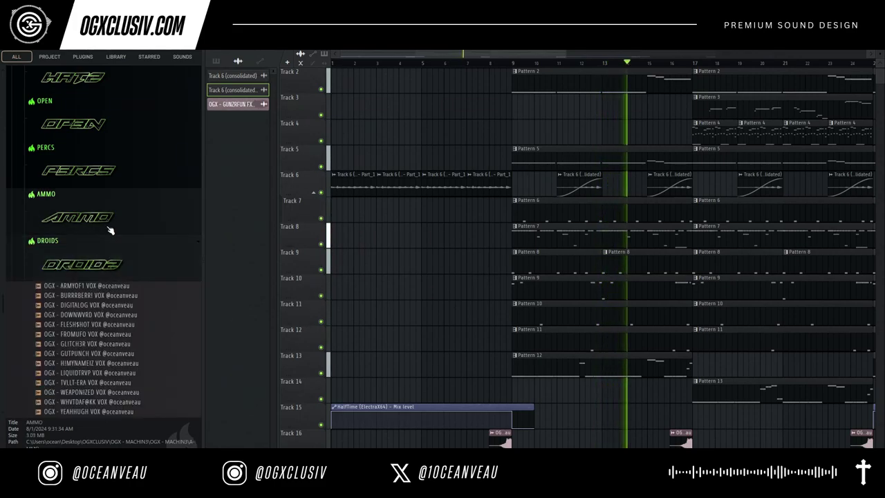
left_click(110, 228)
Step: Add the OGX - ARMYOF1 VOX sample to the playlist and position it at bar 9 on Track 18
left_click_drag(112, 239, 466, 362)
left_click(83, 226)
left_click(95, 267)
left_click(94, 268)
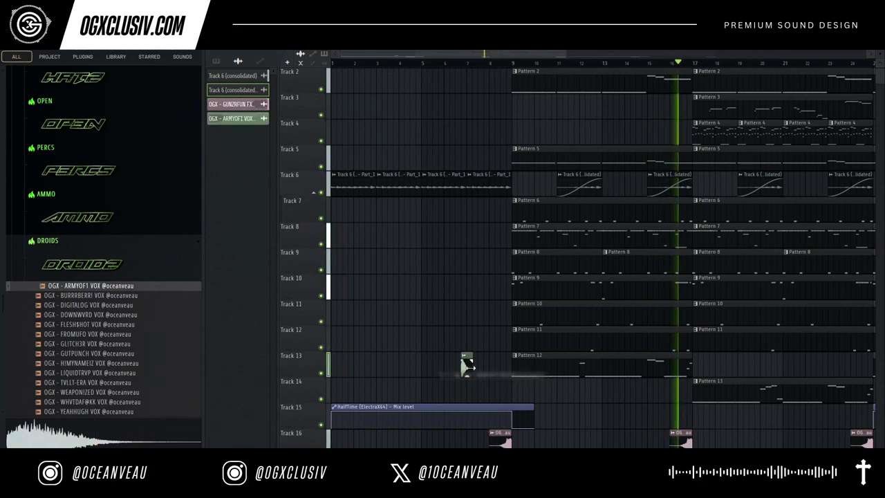
left_click_drag(471, 394, 519, 312)
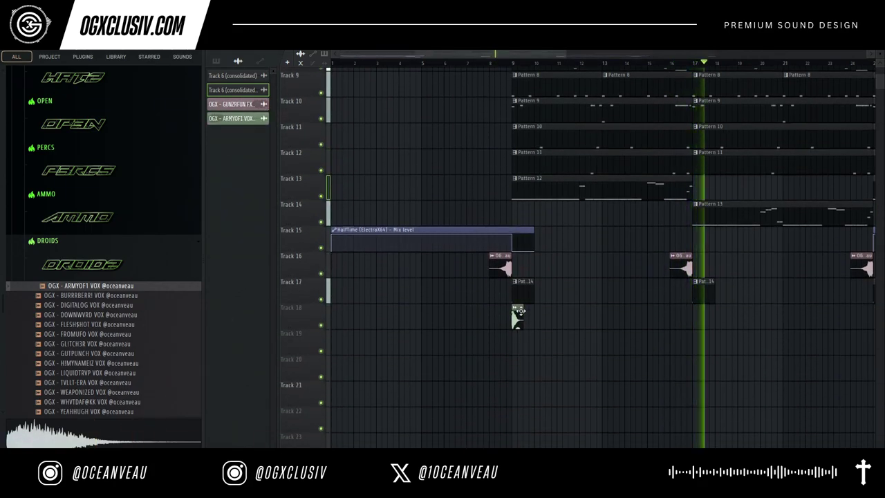
Step: Turn the OGX - ARMYOF1 VOX clip on Track 18 into a quieter, reversed swell that ends at bar 9
left_click(490, 63)
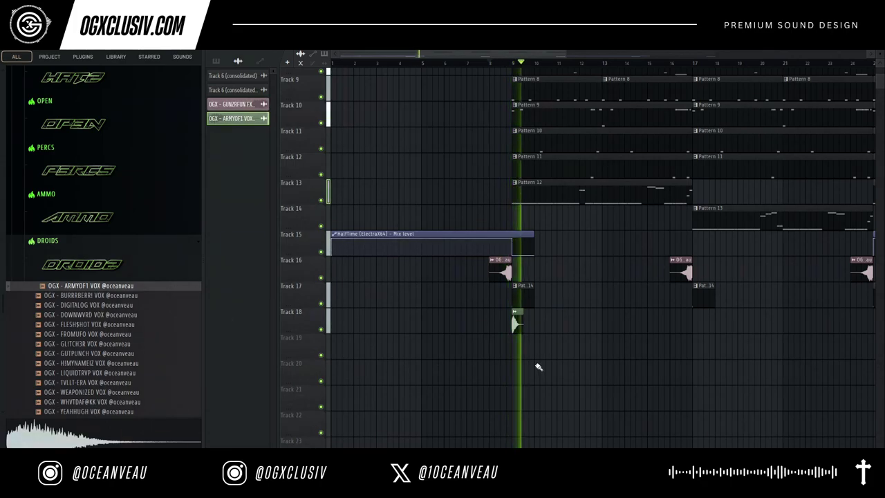
key("space")
double_click(516, 322)
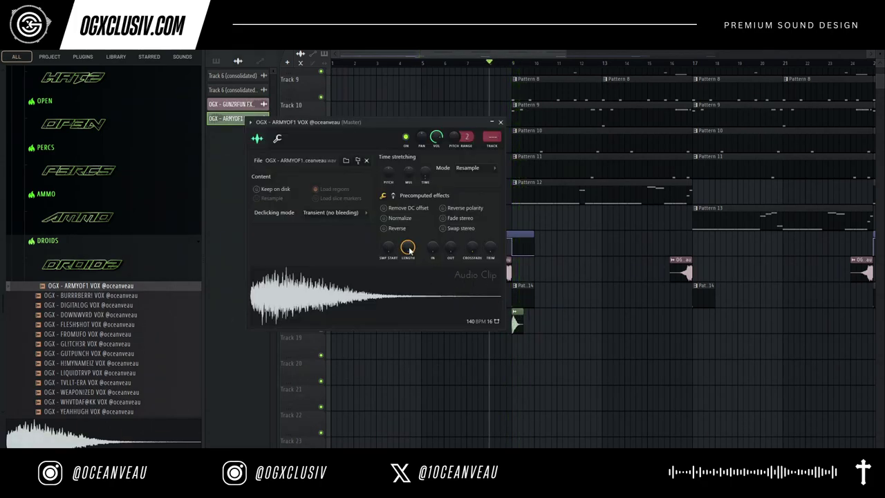
left_click_drag(518, 323, 507, 324)
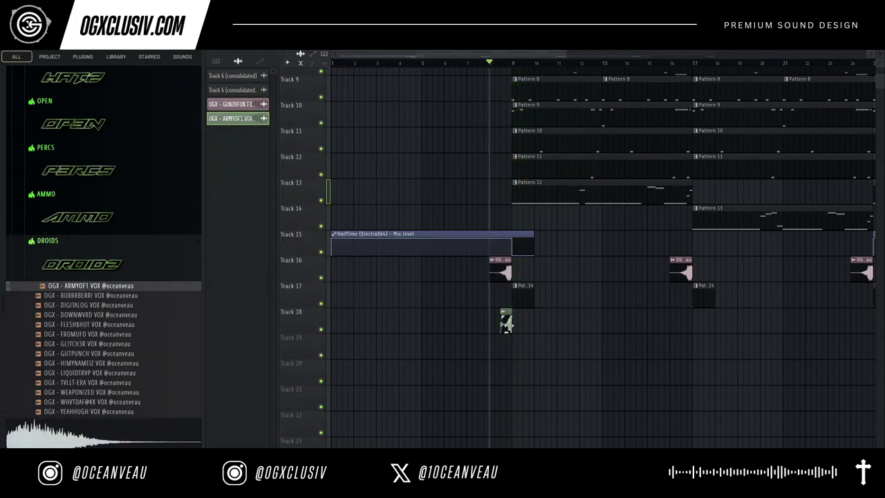
double_click(507, 323)
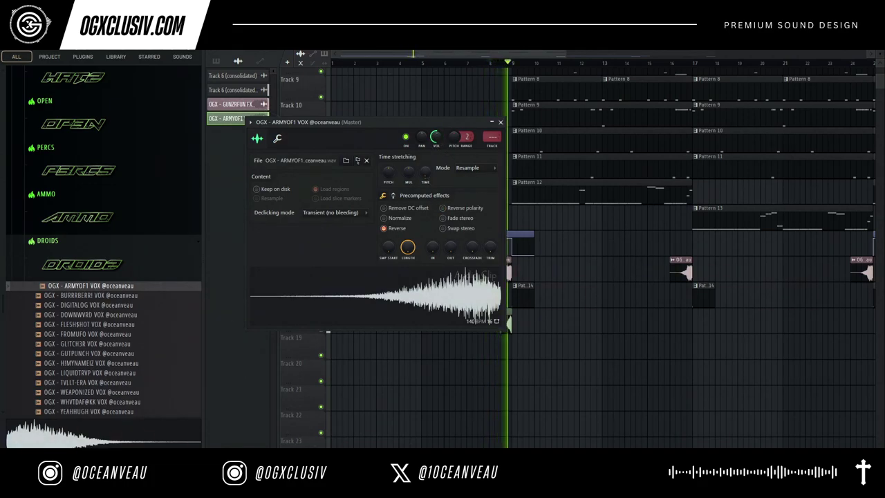
left_click_drag(436, 139, 436, 148)
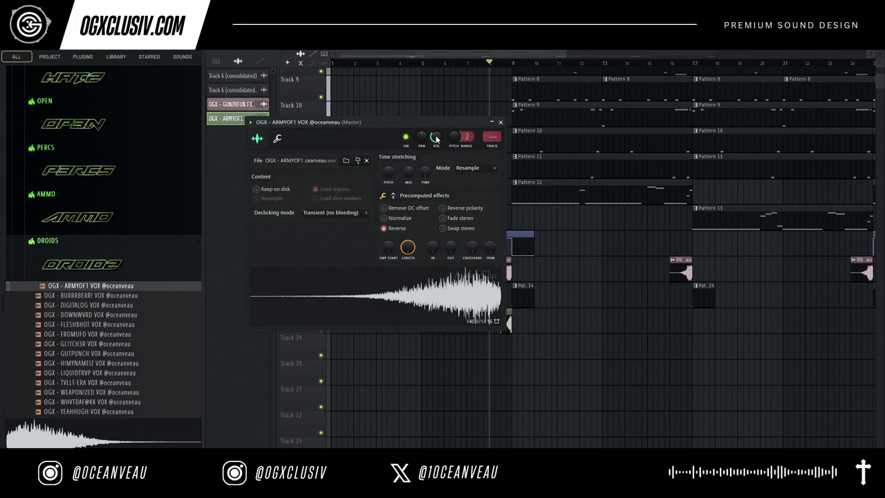
Step: Audition samples in the DROIDS and AMMO folders and replace the Track 18 vox sample with OGX - TARGET iD FX
left_click(91, 401)
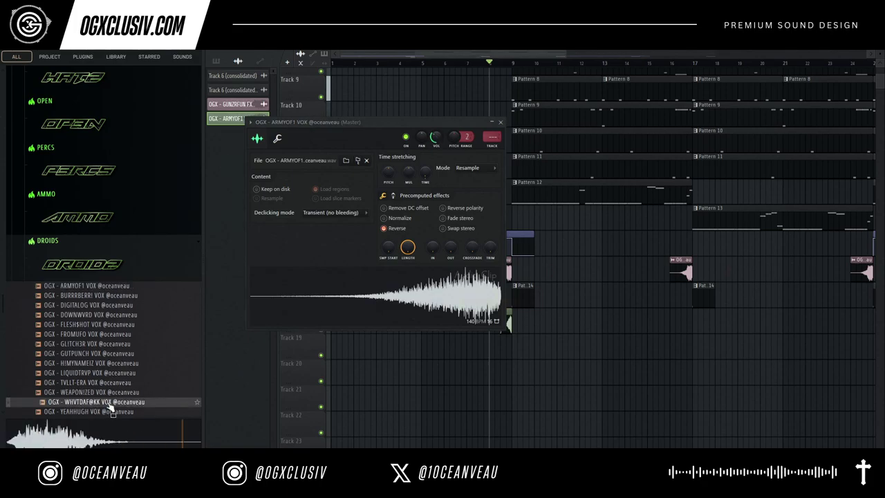
left_click(108, 237)
left_click(97, 194)
left_click(115, 354)
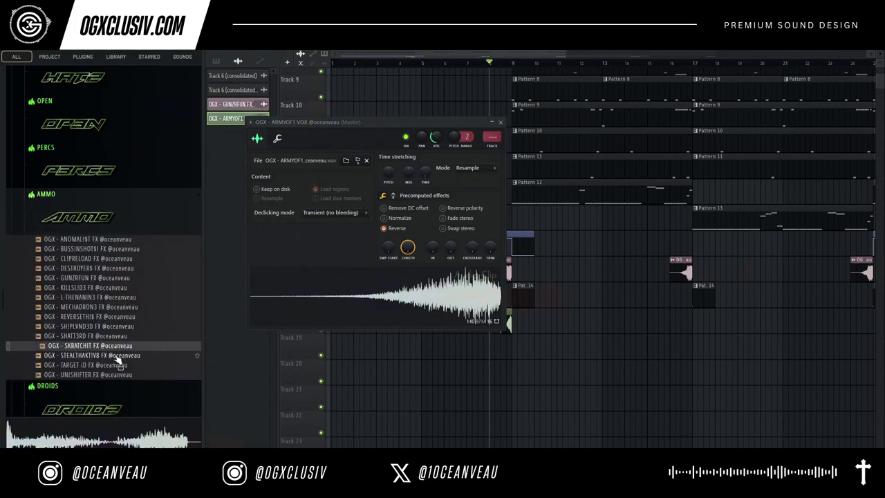
left_click(120, 365)
left_click_drag(461, 360, 509, 323)
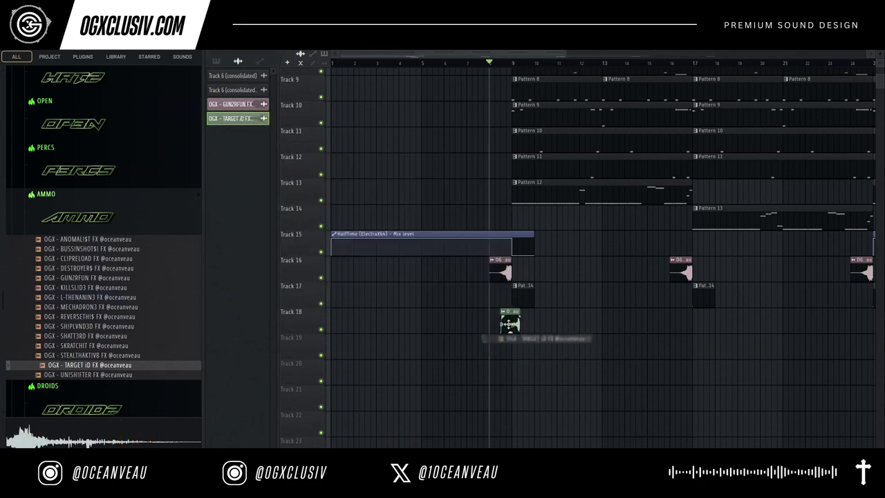
Step: Fine-adjust the reversed OGX - TARGET iD FX clip on Track 18 so its swell ends exactly at bar 9
left_click(230, 51)
left_click(242, 87)
left_click_drag(519, 55, 426, 58)
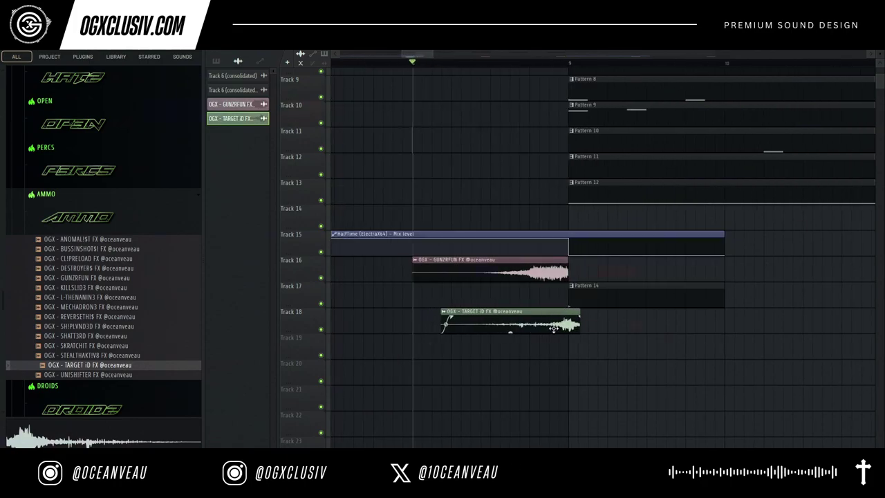
key("space")
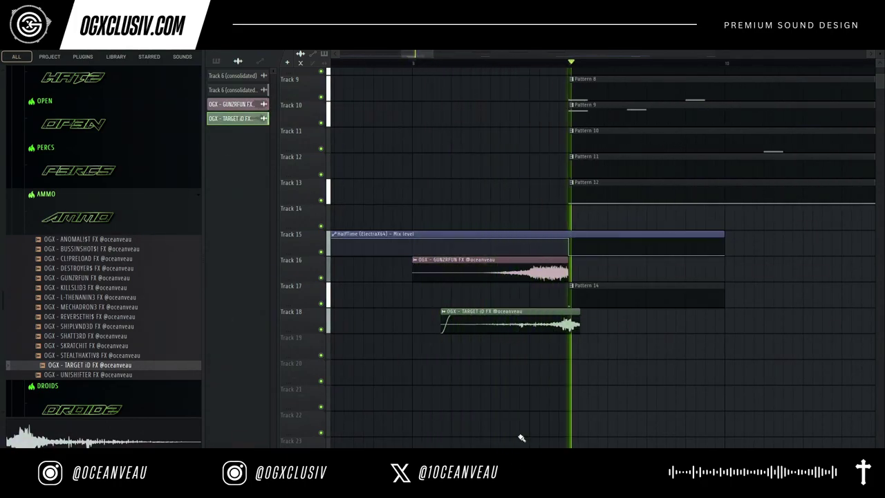
mouse_move(429, 57)
left_mouse_down()
mouse_move(446, 56)
mouse_move(425, 54)
left_mouse_up()
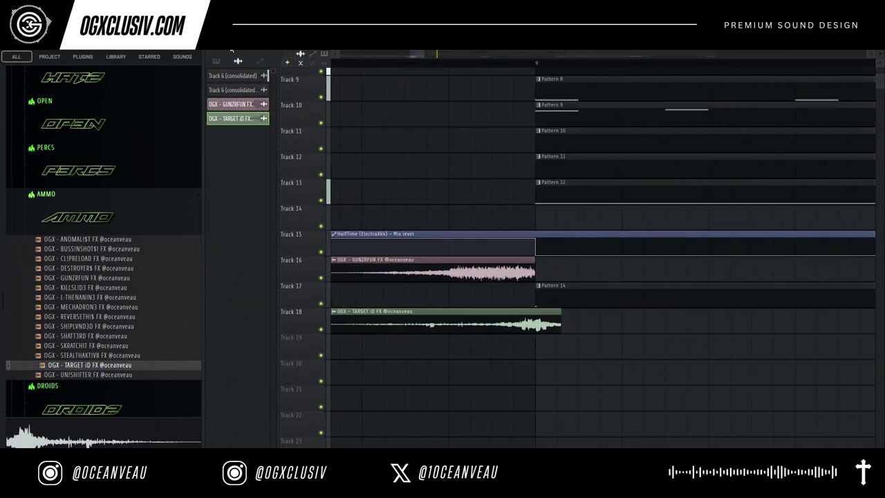
left_click(232, 50)
left_click(231, 67)
Step: Place a copy of the OGX - TARGET iD FX clip on Track 18 so it ends at bar 25
left_click_drag(422, 54, 833, 54)
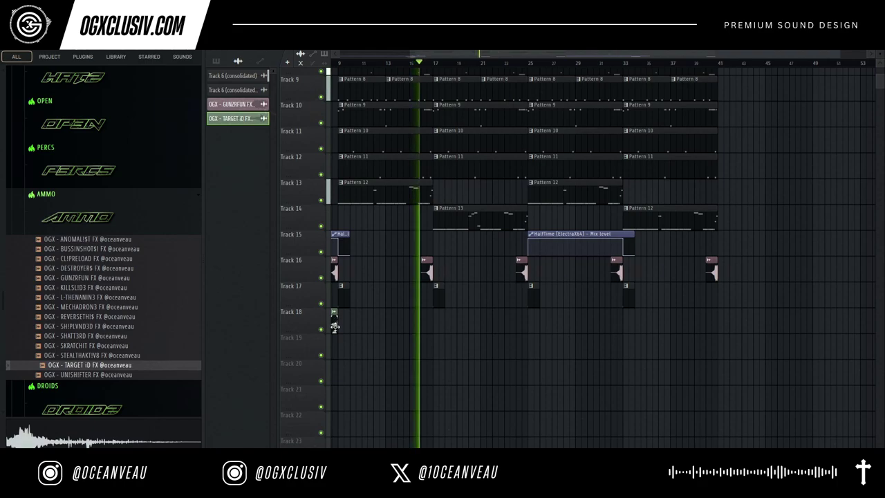
left_click(534, 312)
left_click_drag(538, 311, 526, 312)
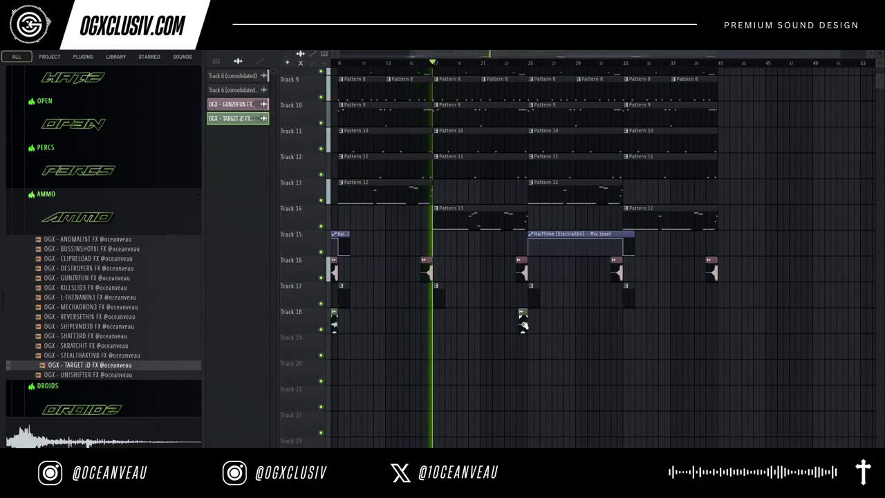
left_click(688, 313)
left_click_drag(688, 314, 714, 315)
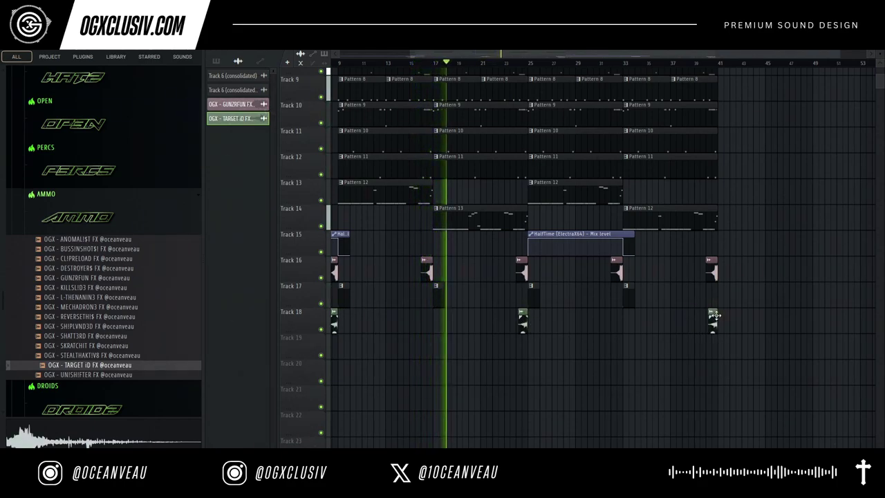
right_click(714, 316)
Step: Shorten the patterns on Tracks 7, 8, 9, 11, 12 and 14 to end early in bar 24, leaving a gap before bar 25, and audition the transition
left_click_drag(410, 54, 237, 59)
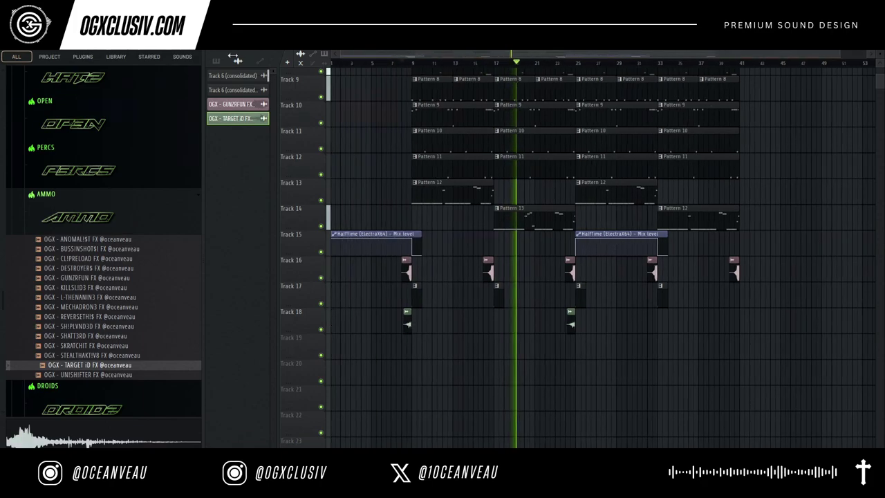
scroll(752, 353, "up", 7)
left_click_drag(701, 54, 615, 58)
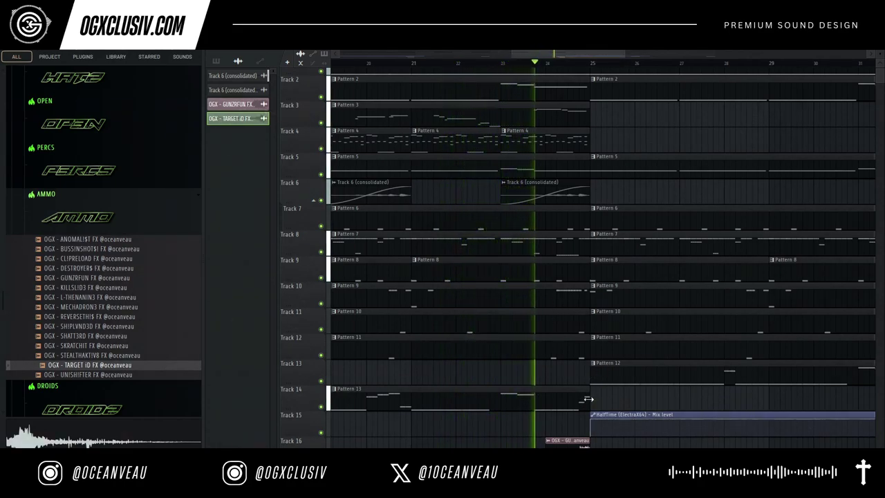
left_click_drag(588, 400, 554, 400)
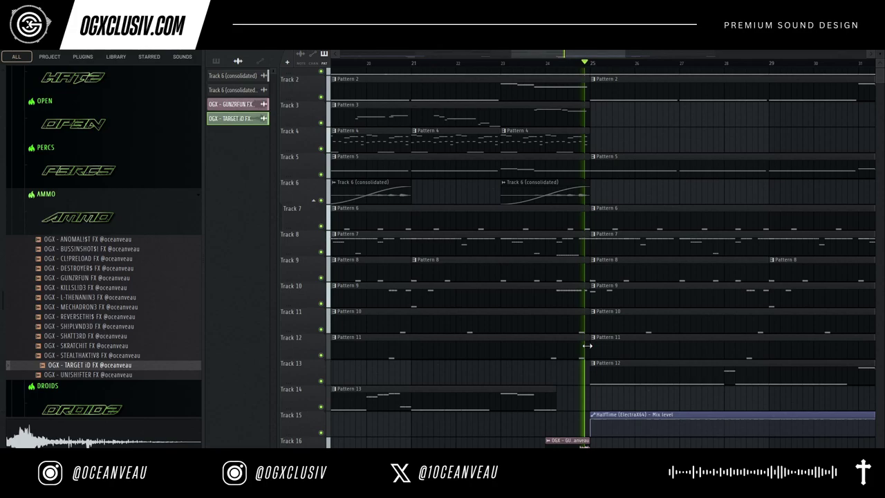
left_click_drag(589, 349, 557, 351)
left_click_drag(589, 323, 555, 320)
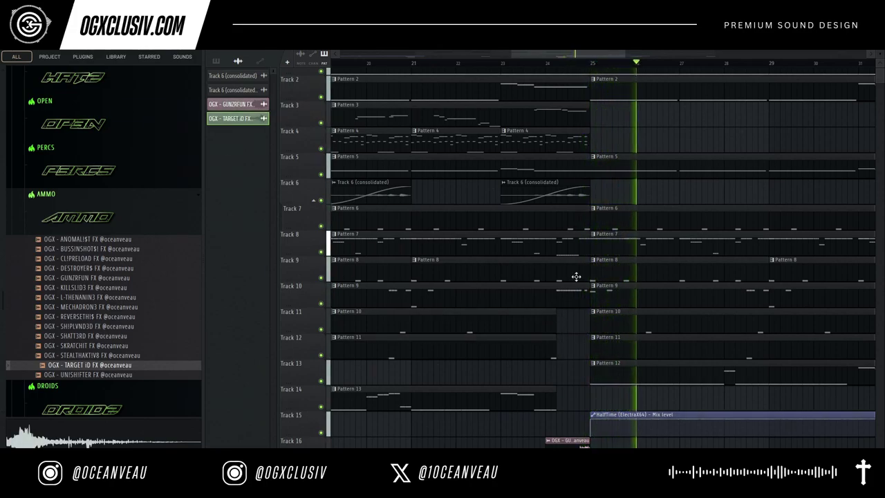
left_click_drag(583, 267, 553, 248)
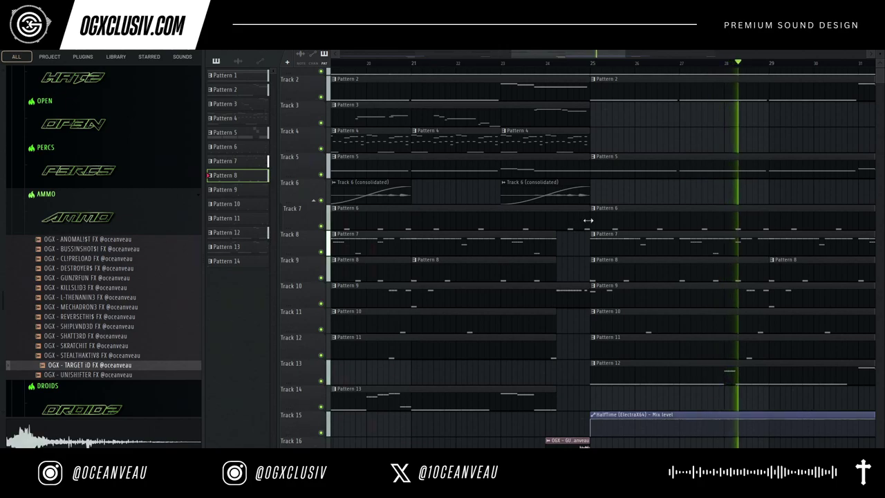
left_click_drag(589, 220, 556, 220)
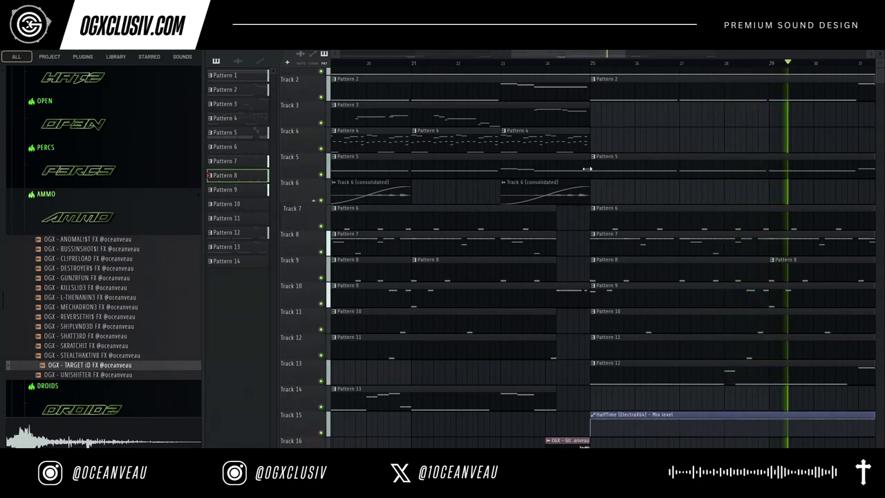
left_click(500, 62)
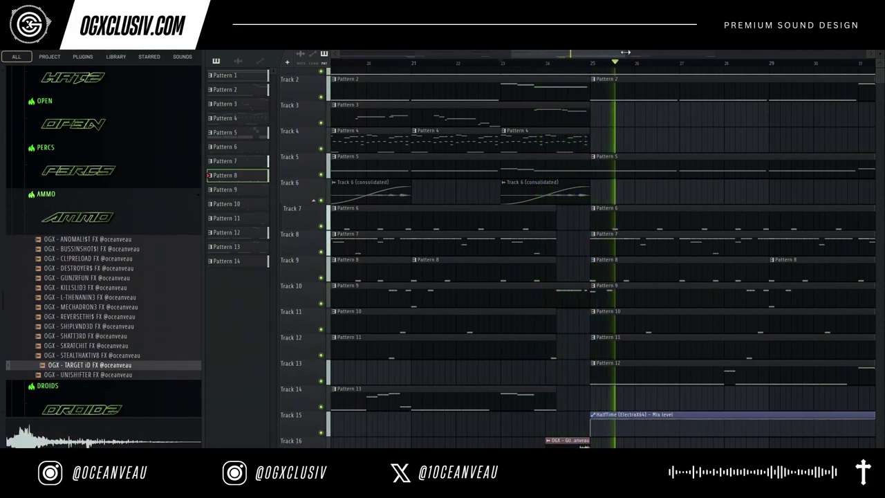
scroll(452, 296, "down", 2)
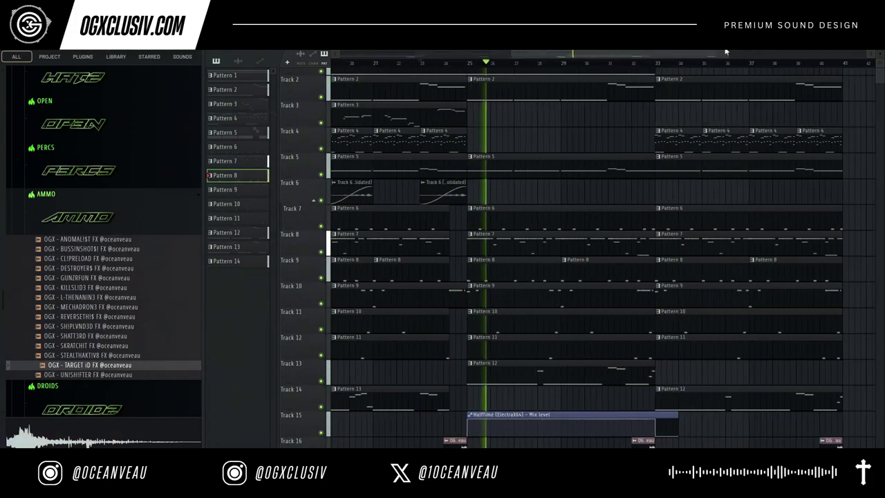
Step: In Pattern 9, draw consecutive C5 notes for OGX - COUTURE PERC over the existing roll in bar 8, using 1/6 step snap
double_click(452, 296)
key("F6")
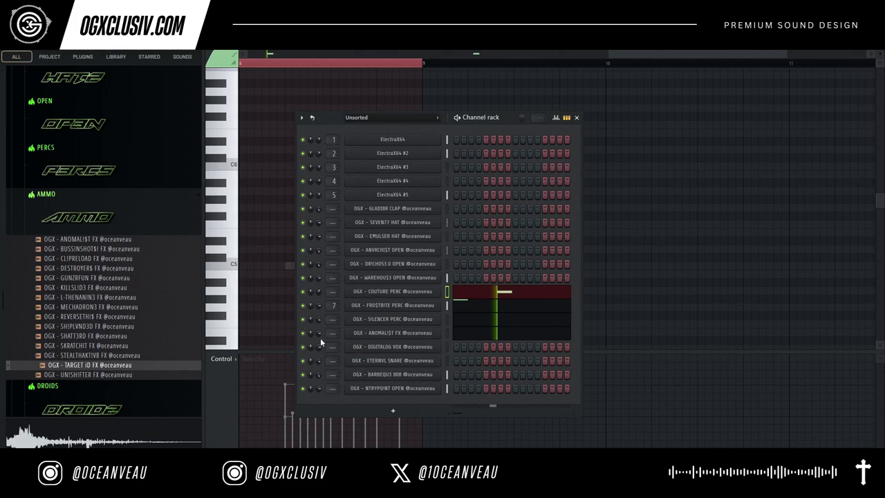
key("F5")
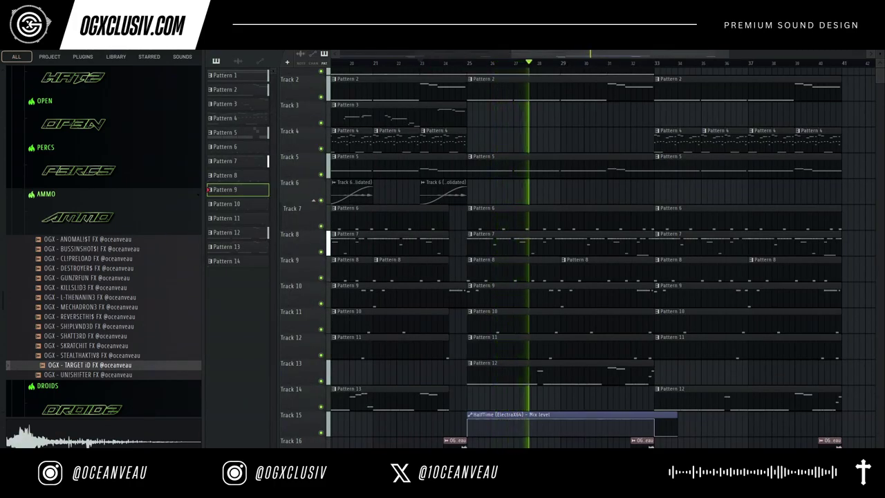
key("F6")
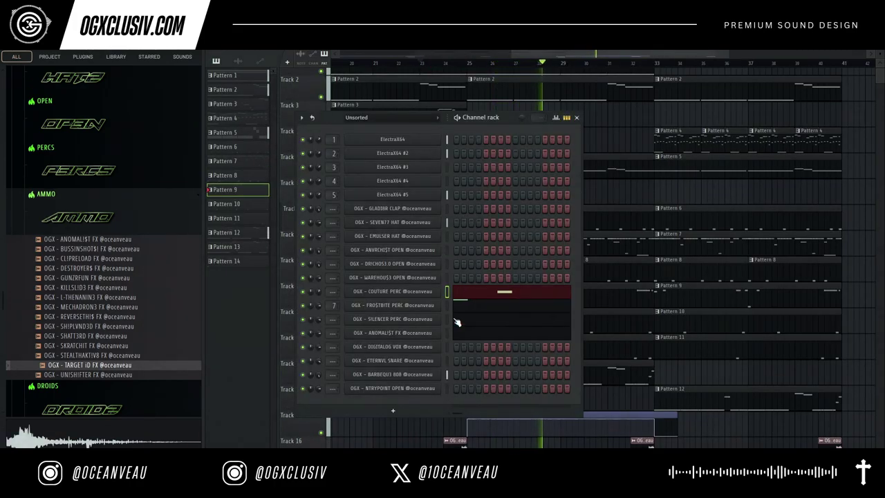
left_click(545, 290)
left_click_drag(264, 53, 416, 52)
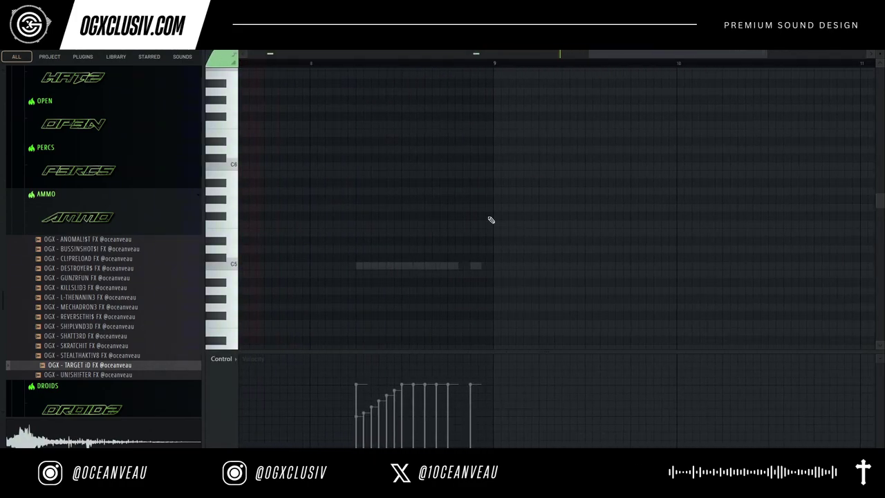
left_click(227, 44)
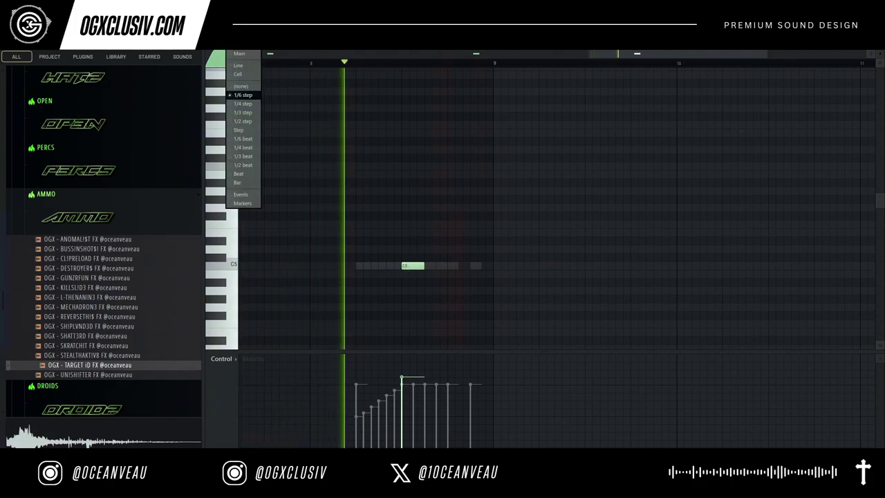
left_click(241, 94)
scroll(415, 216, "down", 2)
left_click_drag(424, 217, 416, 216)
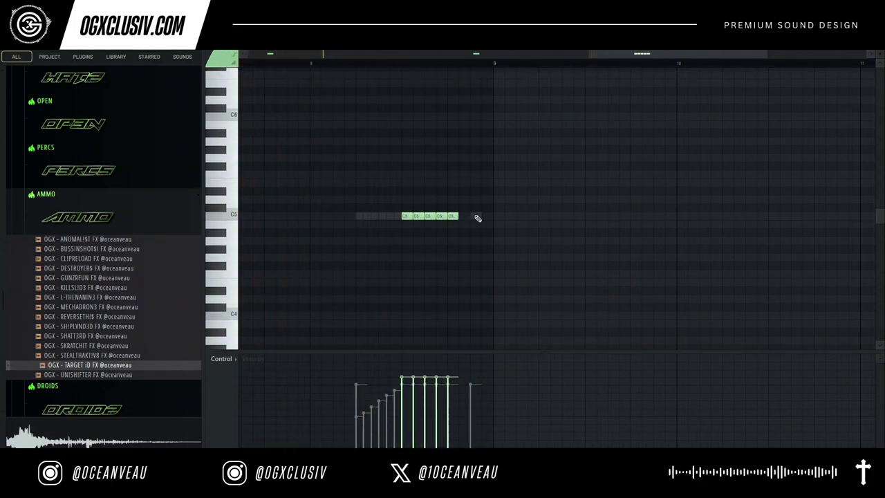
Step: Give the new C5 perc notes in bar 8 a descending fine pitch and check the roll
left_click(227, 392)
left_click(262, 435)
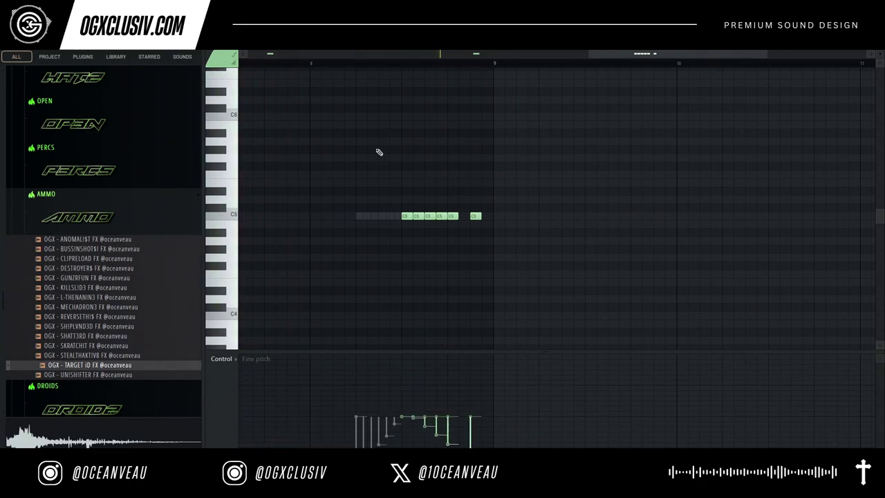
left_click(362, 63)
key("F6")
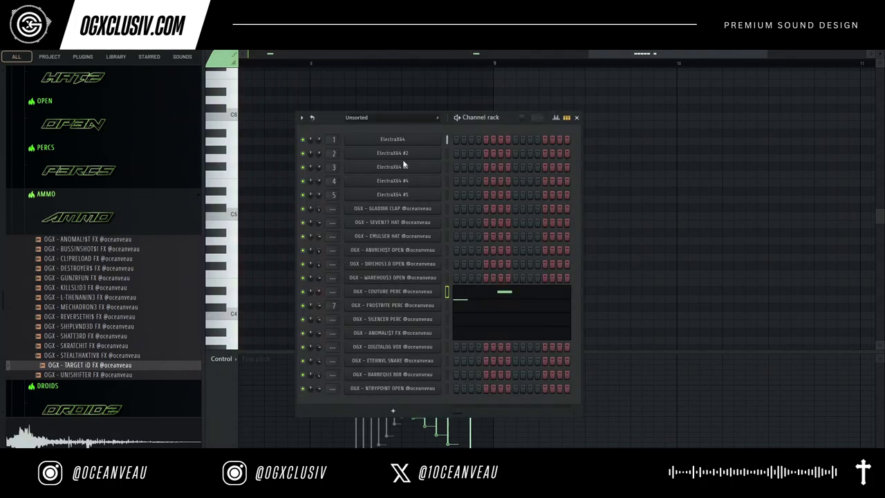
left_click(264, 324)
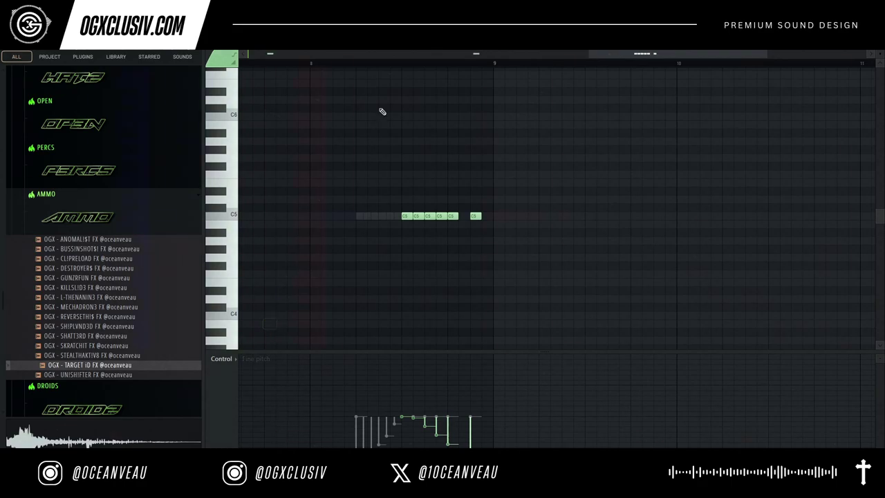
Step: In the playlist, consolidate the four audio clips on Track 6 in bars 1 to 8 into one clip from the selection start
key("F5")
left_click_drag(512, 55, 89, 103)
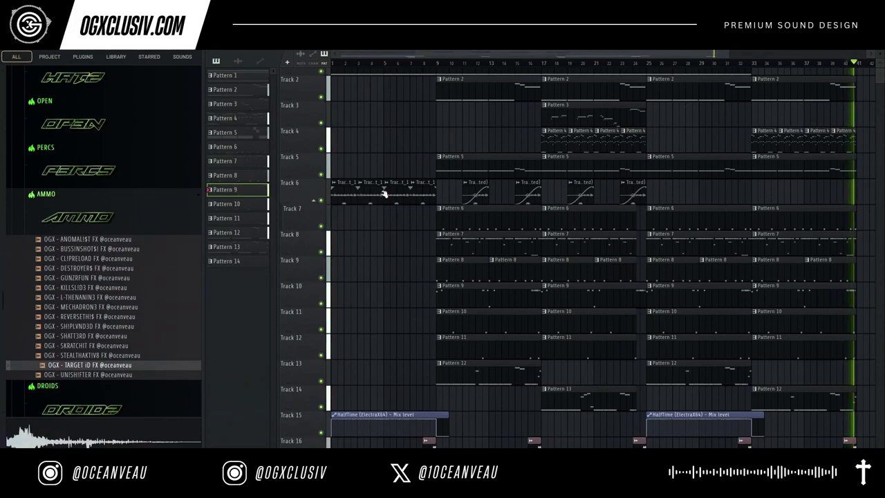
key("space")
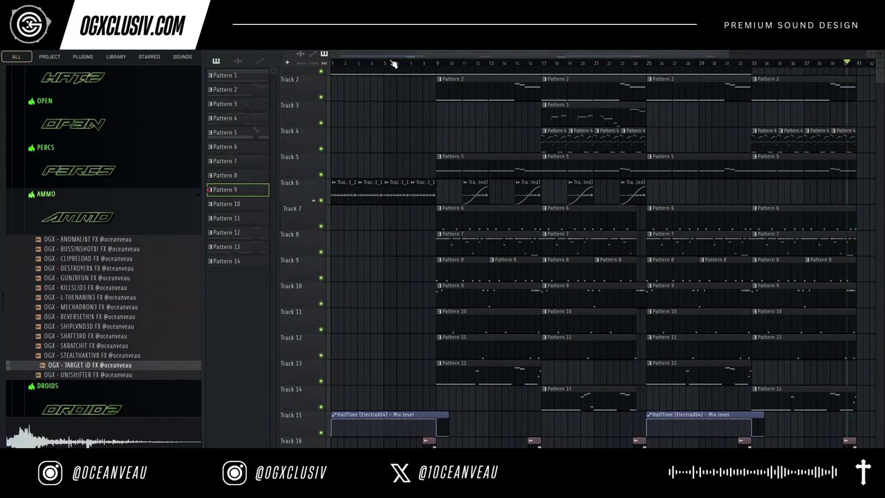
left_click_drag(427, 190, 295, 222)
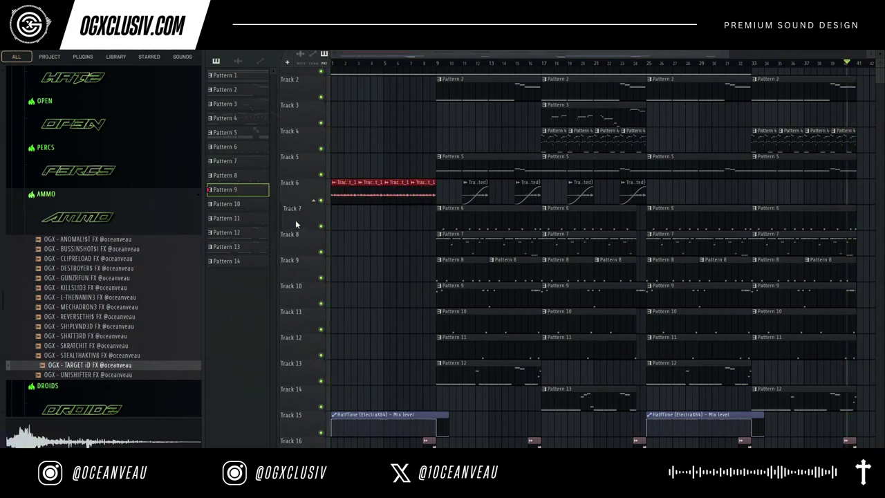
left_click(236, 53)
mouse_move(263, 67)
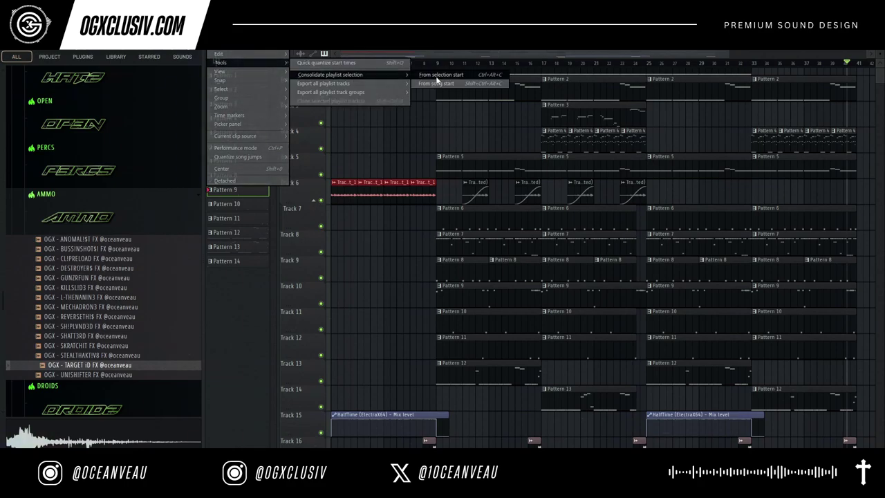
left_click(436, 79)
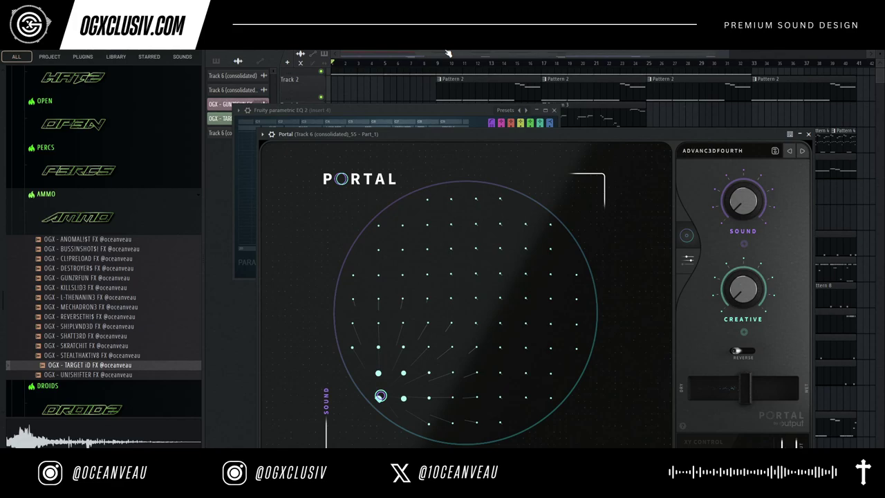
Step: Close the opened plugin windows, delete the four muted source clips on Track 7 in bars 1 to 8, and audition the intro
left_click(448, 53)
left_click(380, 159, "ctrl")
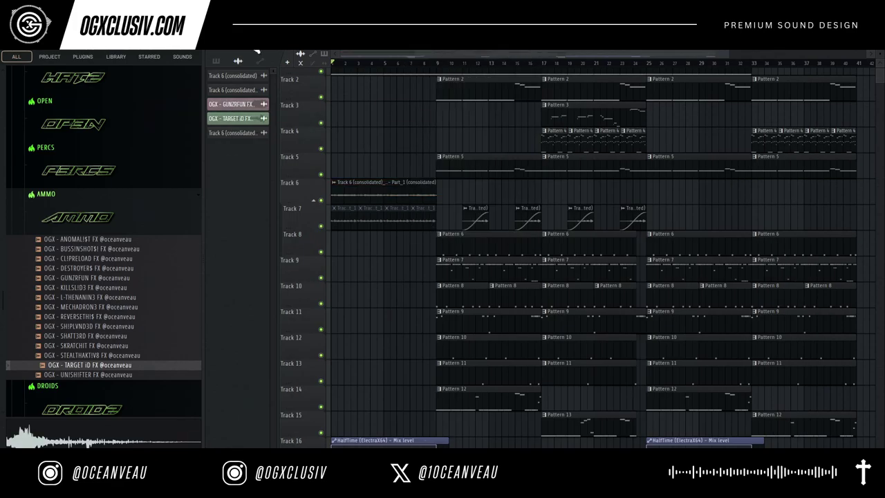
left_click_drag(425, 223, 333, 208)
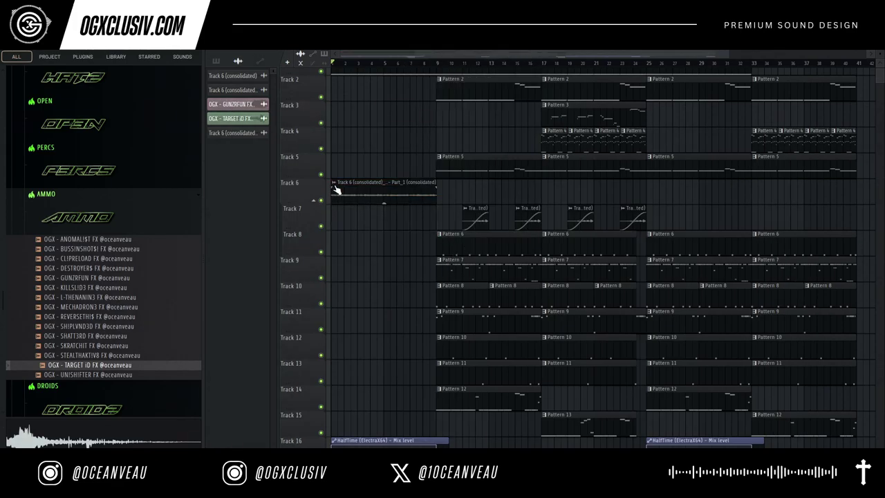
key("space")
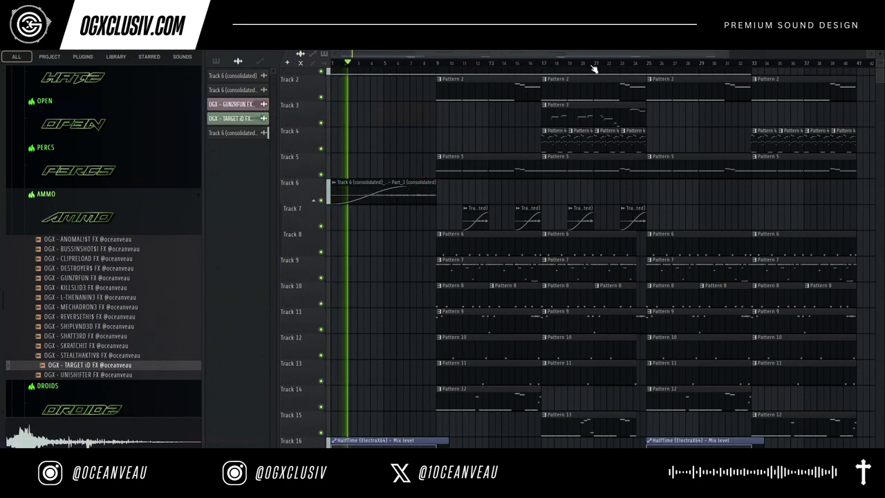
left_click_drag(726, 54, 856, 55)
scroll(844, 324, "down", 3)
scroll(844, 324, "up", 4)
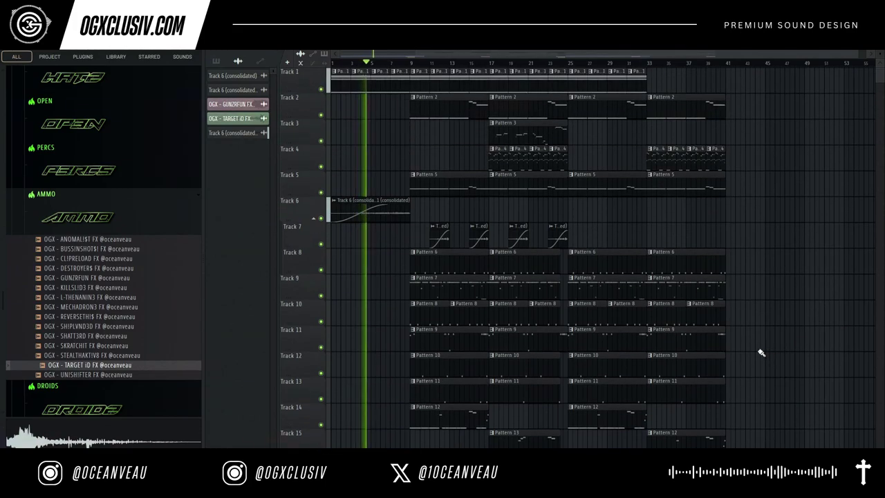
Step: Find the OV_EnjoyTheVeau_HQ tag in the Tags folder under OGX - OTHER, OGX - OCEANVEAU, and preview it
left_click(118, 219)
scroll(119, 219, "up", 4)
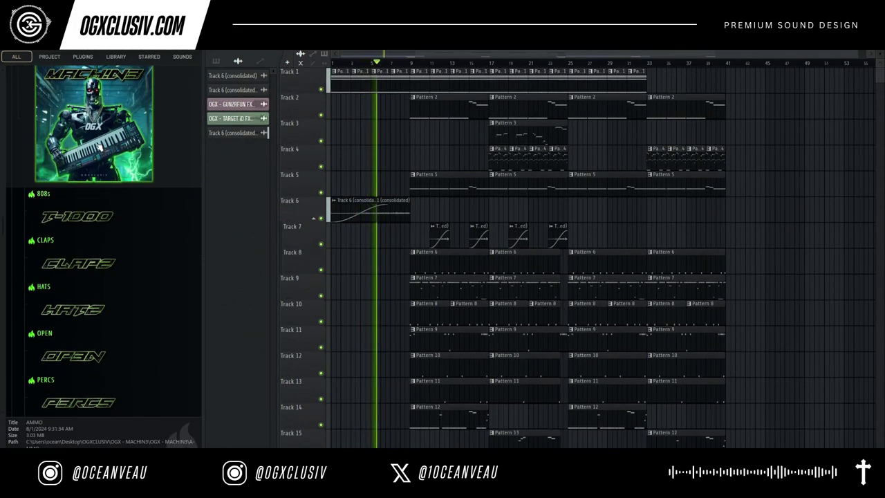
left_click(75, 160)
left_click(74, 222)
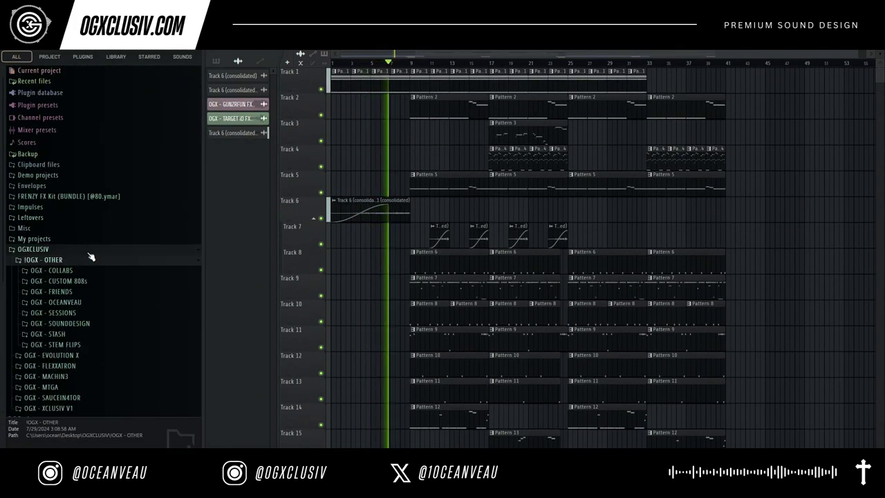
left_click(90, 303)
scroll(106, 322, "down", 4)
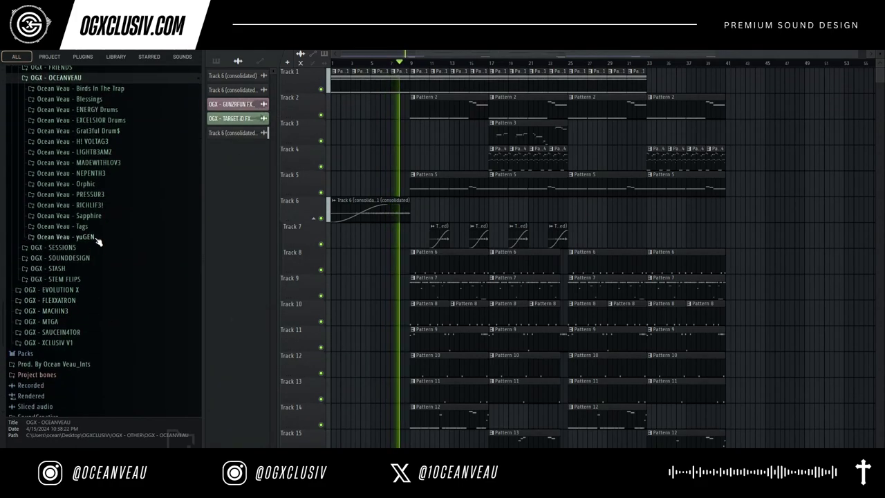
left_click(104, 235)
scroll(114, 255, "down", 4)
left_click(99, 257)
key("space")
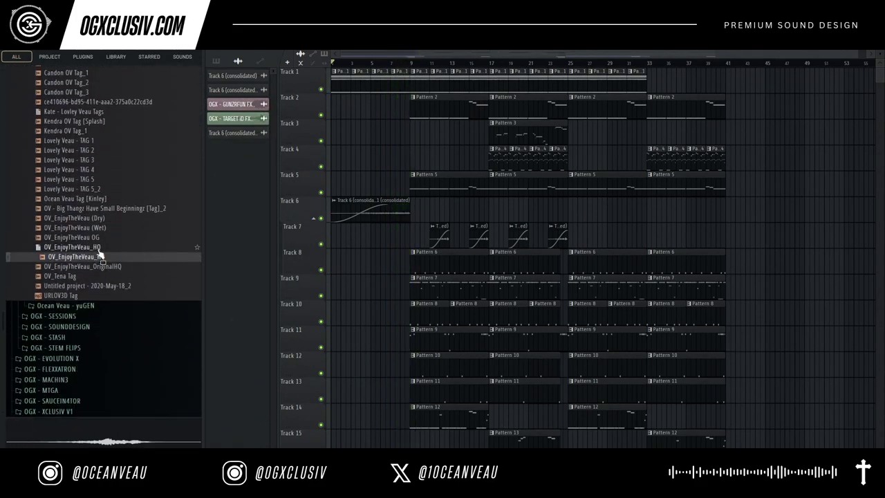
left_click(99, 250)
Step: Place the OV_EnjoyTheVeau_HQ tag on Track 20 so it starts at bar 5
left_click(102, 259)
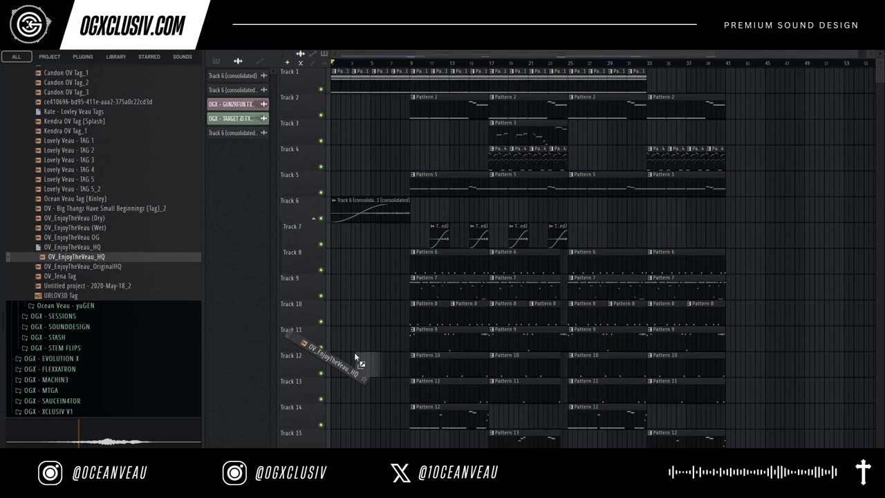
left_click_drag(354, 357, 356, 360)
scroll(365, 345, "down", 2)
scroll(369, 365, "down", 6)
left_click_drag(367, 314, 391, 370)
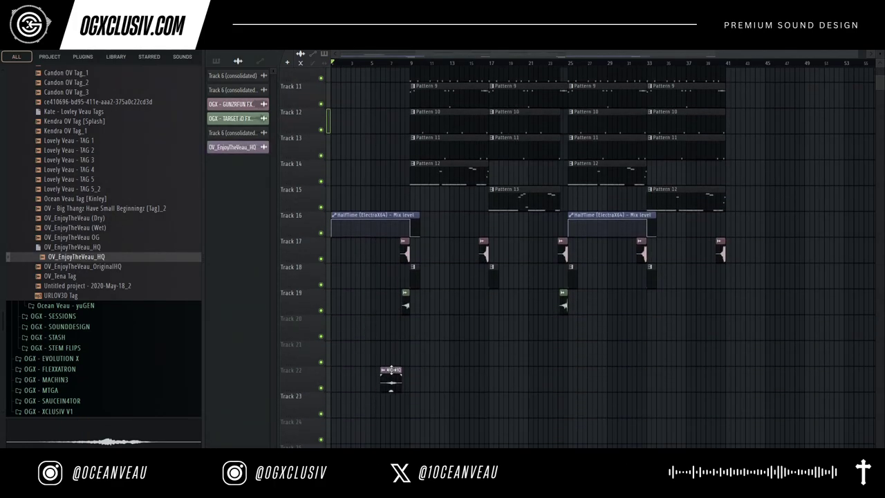
left_click_drag(856, 54, 404, 69)
left_click_drag(400, 55, 432, 66)
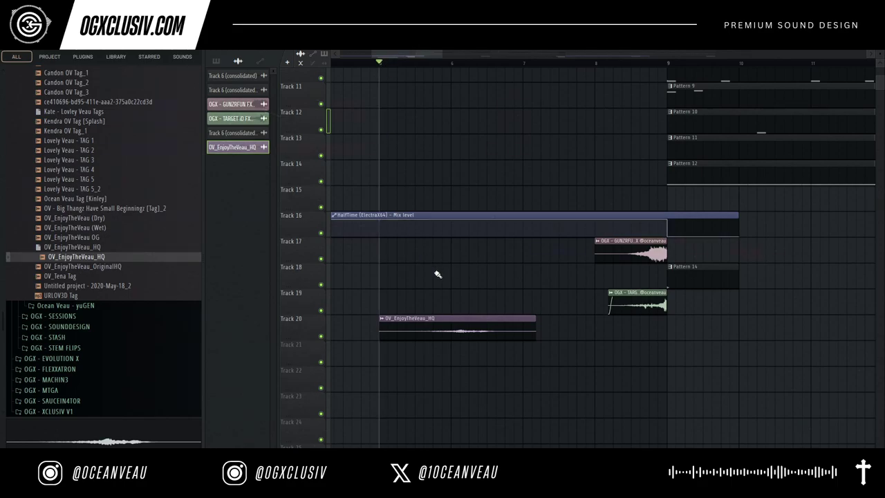
Step: Normalize the OV_EnjoyTheVeau_HQ clip in its channel settings and route it to a free mixer track
double_click(450, 332)
left_click(408, 242)
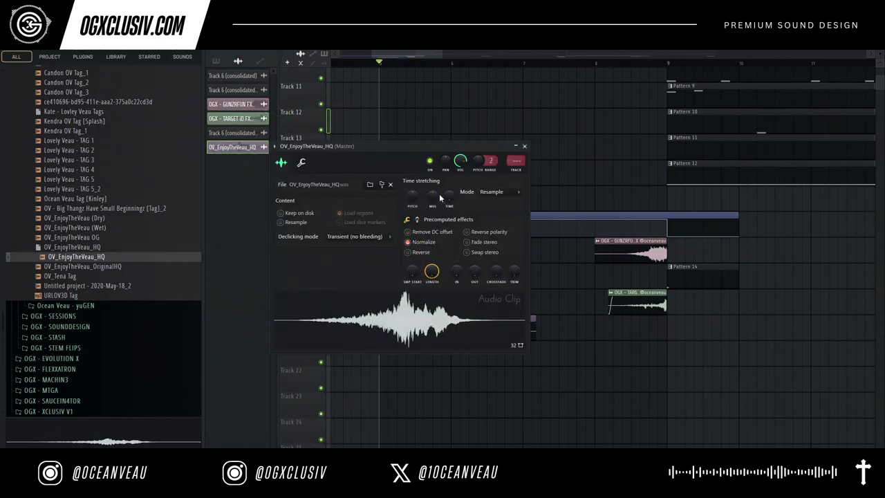
left_click(275, 146)
mouse_move(341, 161)
left_click(399, 176)
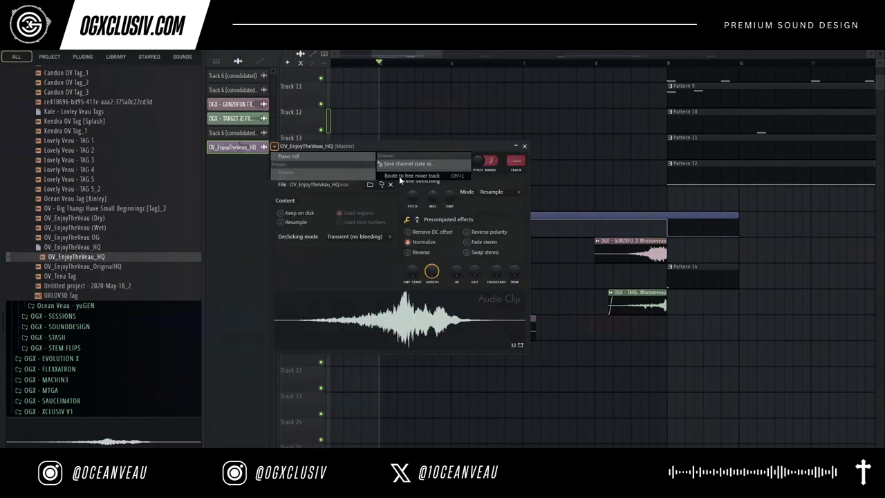
Step: Load the OV EnjoyTheVeau 2K24 V2 state on the tag's mixer track and turn off the clip's Normalize effect while auditioning it
right_click(406, 195)
mouse_move(484, 242)
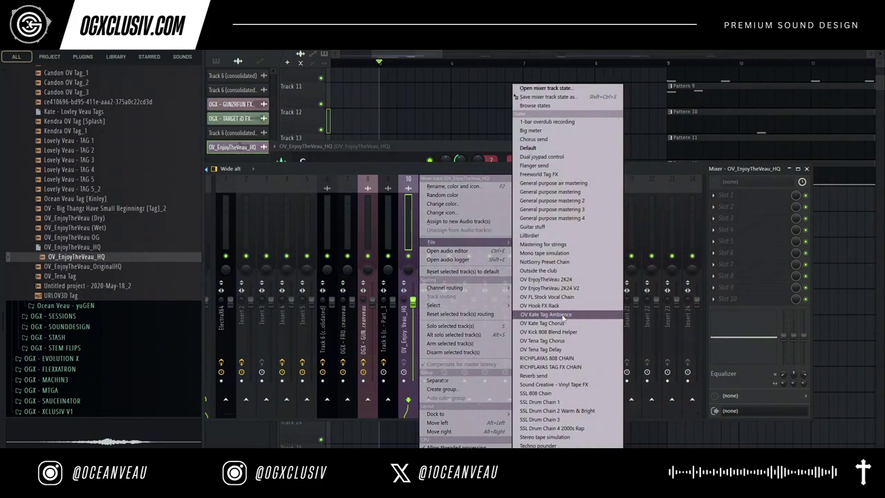
left_click(529, 288)
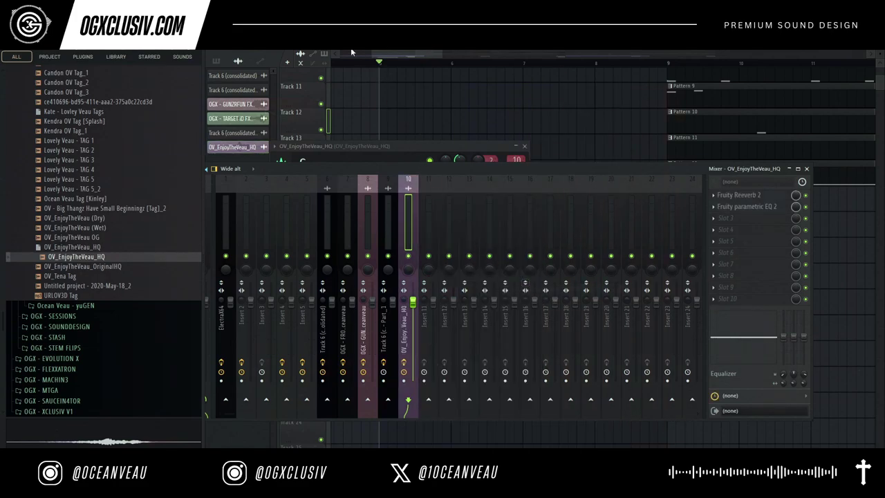
key("space")
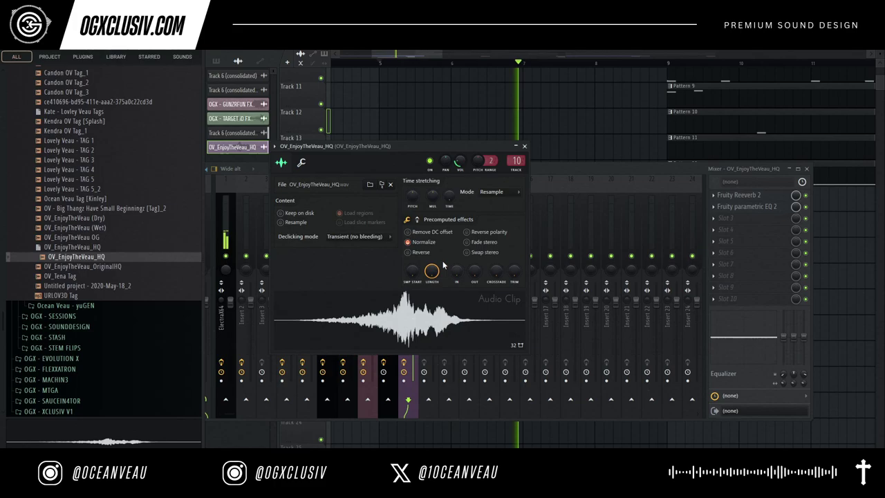
left_click(407, 241)
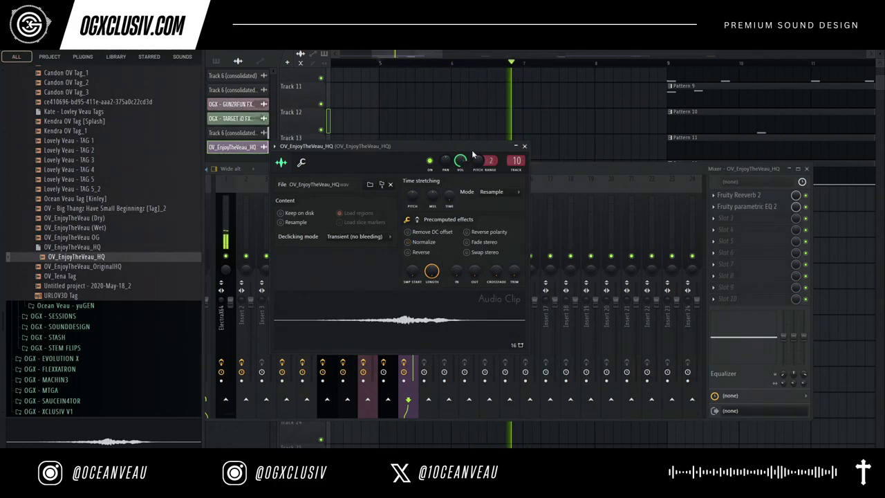
Step: Copy all clips in bars 1 to 24 so the copy starts at bar 41, clear the selection, and check the extended arrangement
left_click_drag(440, 54, 859, 96)
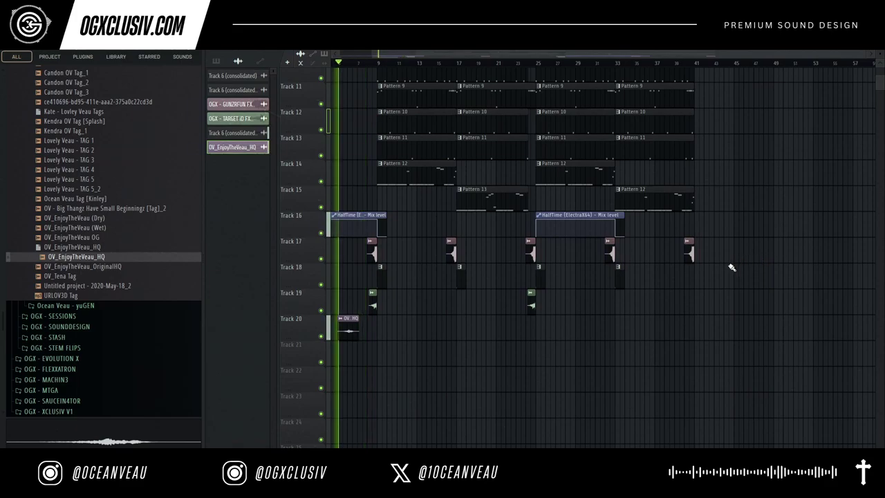
scroll(786, 281, "up", 5)
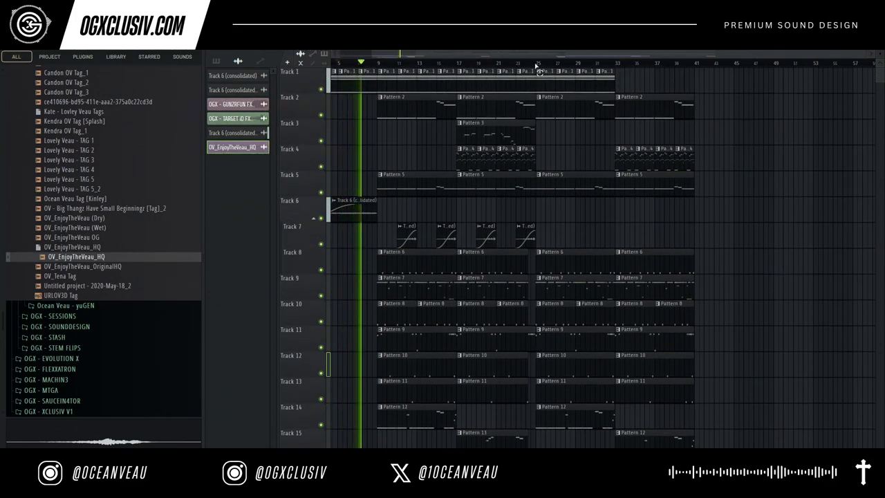
left_click_drag(535, 64, 233, 99)
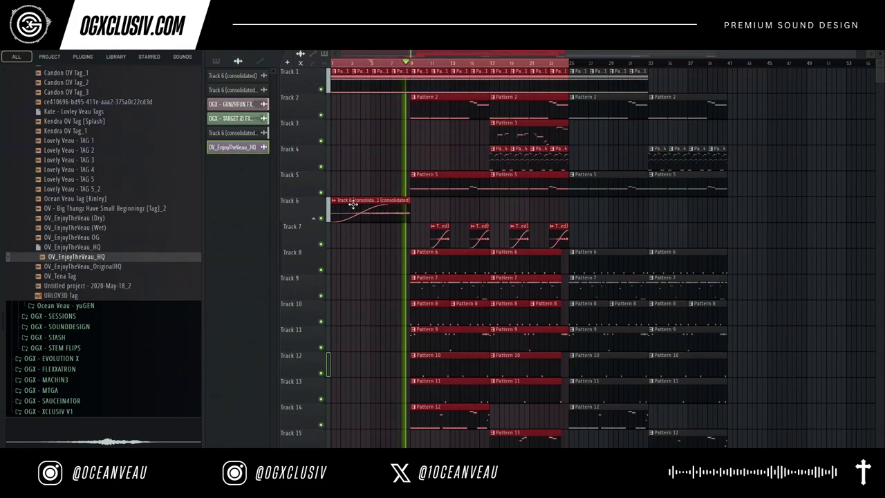
mouse_move(353, 204)
left_mouse_down()
mouse_move(790, 200)
mouse_move(741, 197)
left_mouse_up()
left_click(717, 63)
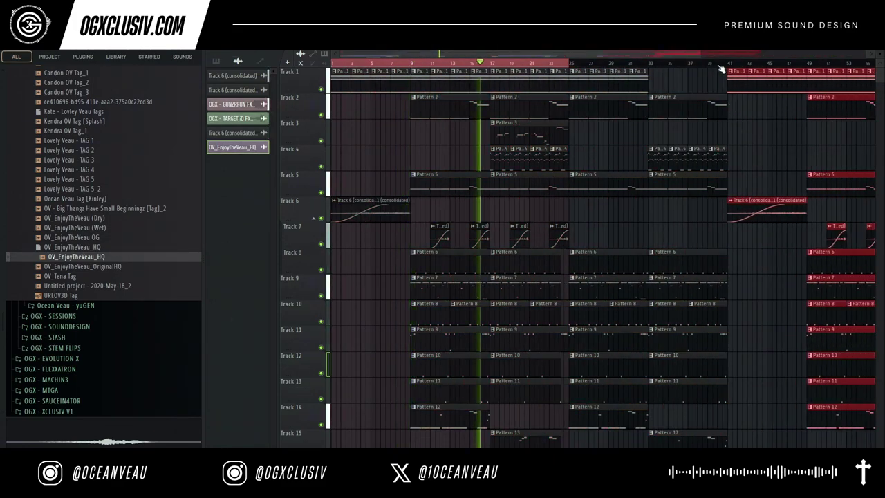
key("ctrl+d")
left_click(717, 63)
scroll(874, 101, "down", 2)
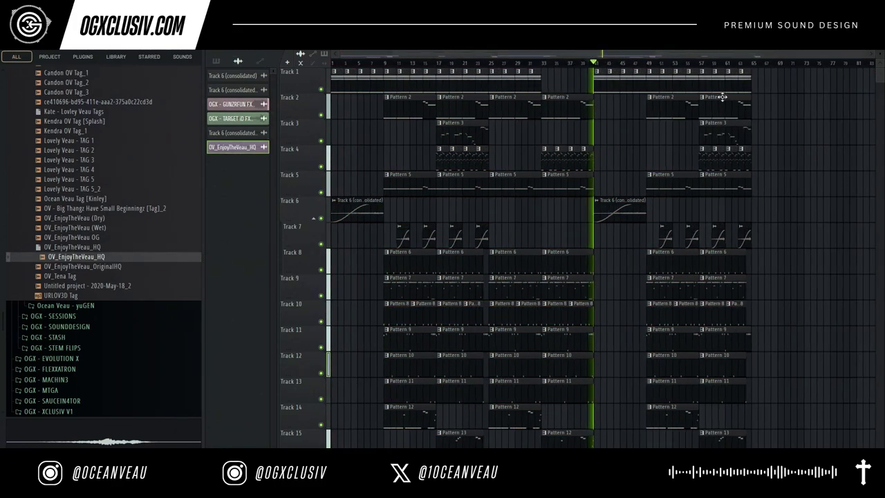
scroll(798, 221, "down", 5)
scroll(817, 221, "up", 5)
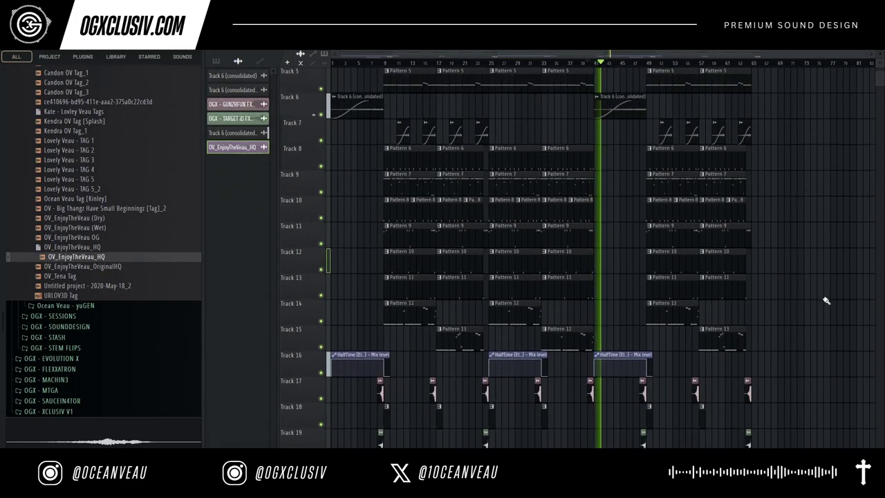
Step: Show all channels in the channel rack, clone ElectraX64 #5, and route the clone to a free mixer track
key("F6")
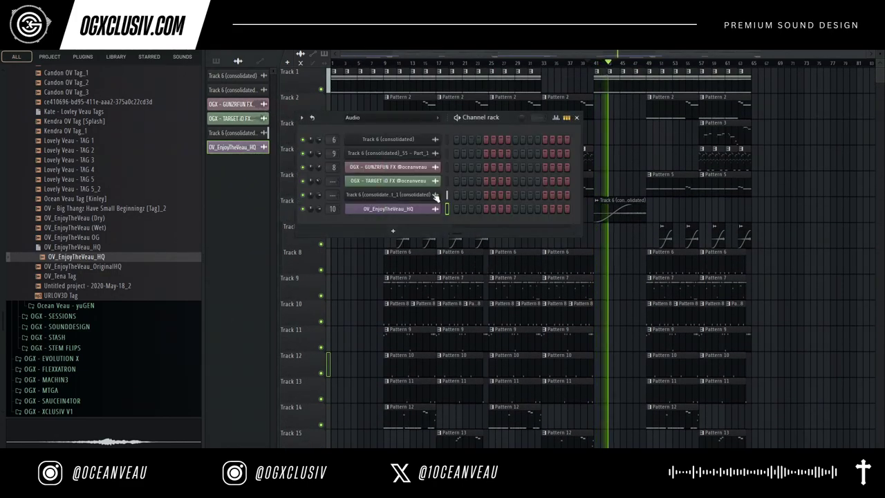
left_click(360, 117)
left_click(375, 124)
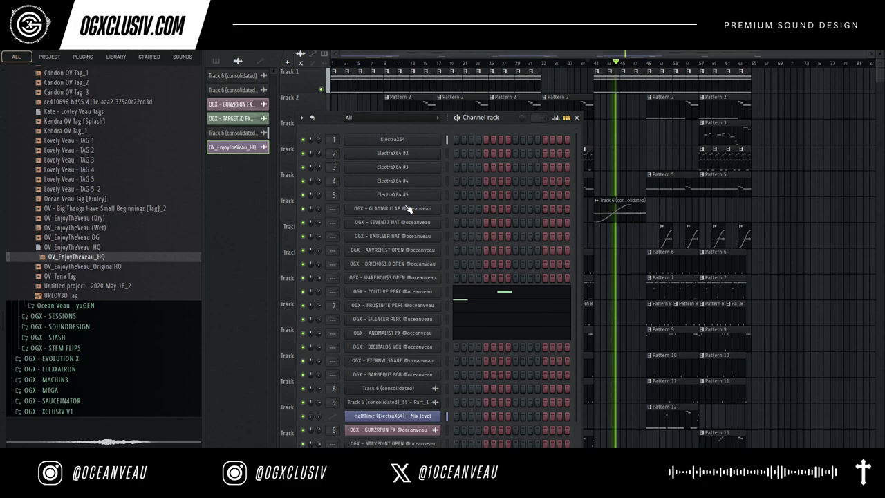
right_click(440, 192)
left_click(483, 292)
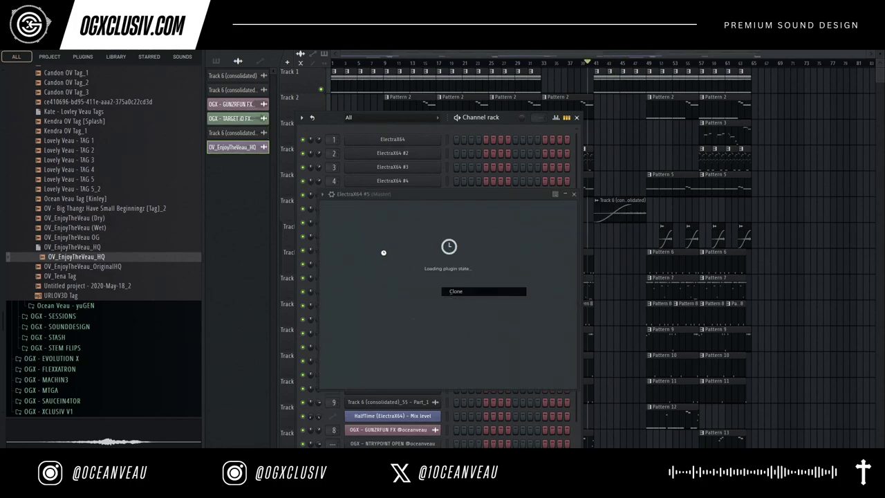
left_click(322, 195)
left_click(447, 226)
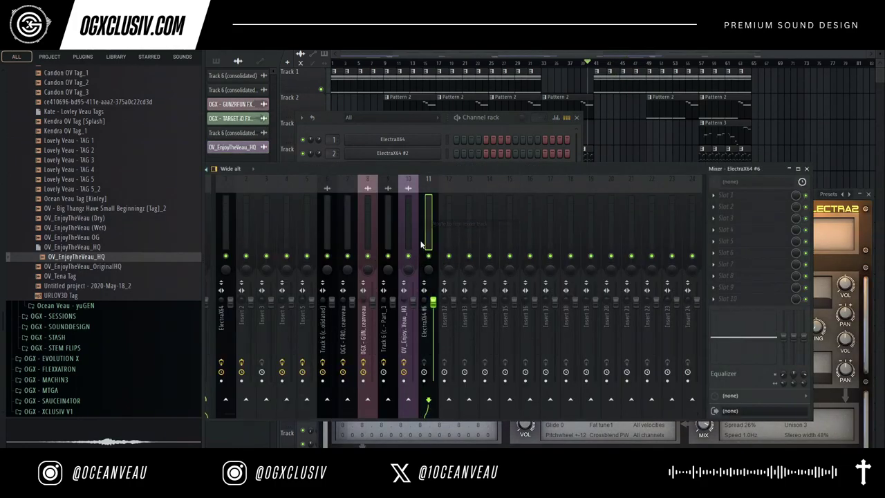
Step: Load the BASS - JAZZBAR preset from the OGX - MACHIN3 bank in the cloned ElectraX instrument
left_click(868, 239)
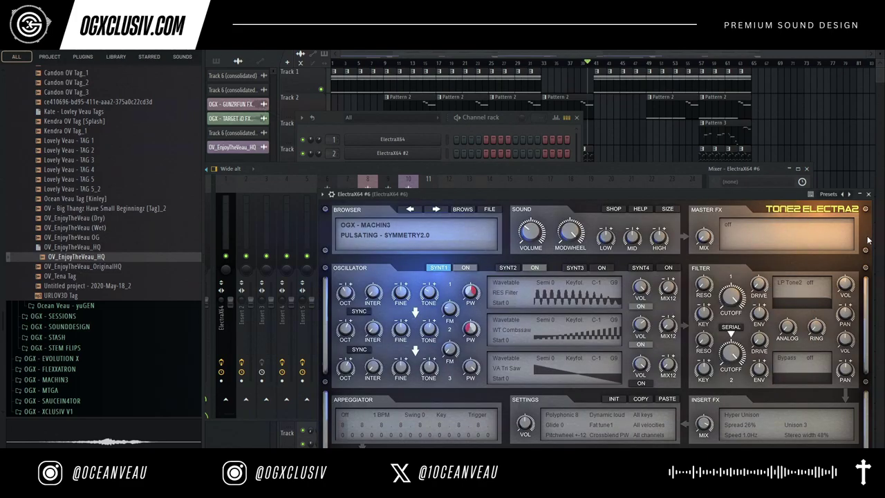
left_click(427, 235)
left_click(410, 236)
left_click(406, 238)
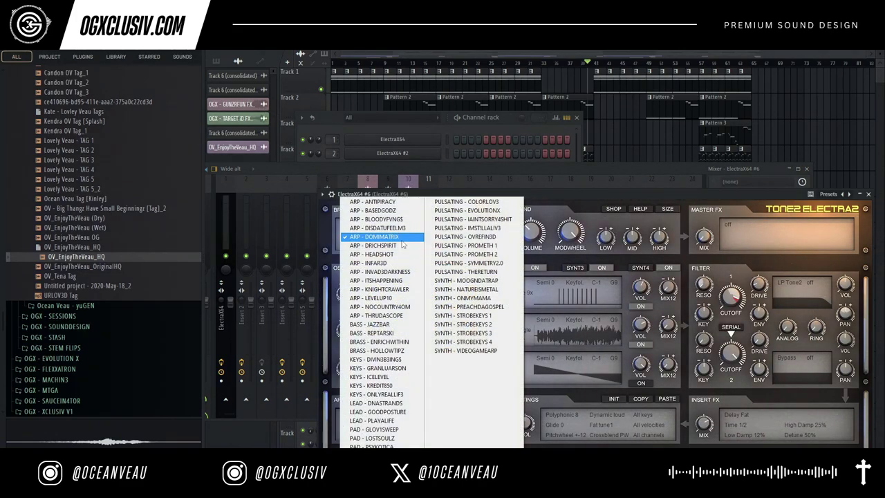
left_click(387, 325)
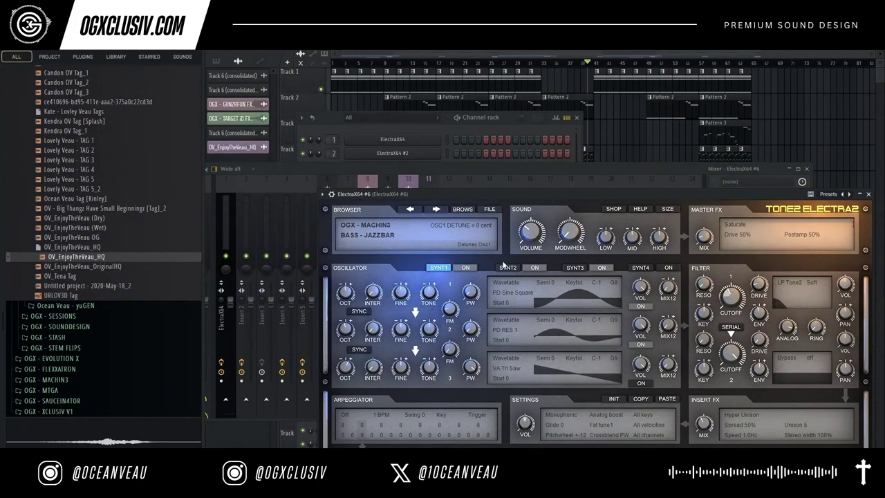
Step: Audition the extended arrangement from bar 41 and examine the 808 notes in Patterns 12 and 13
left_click(601, 64)
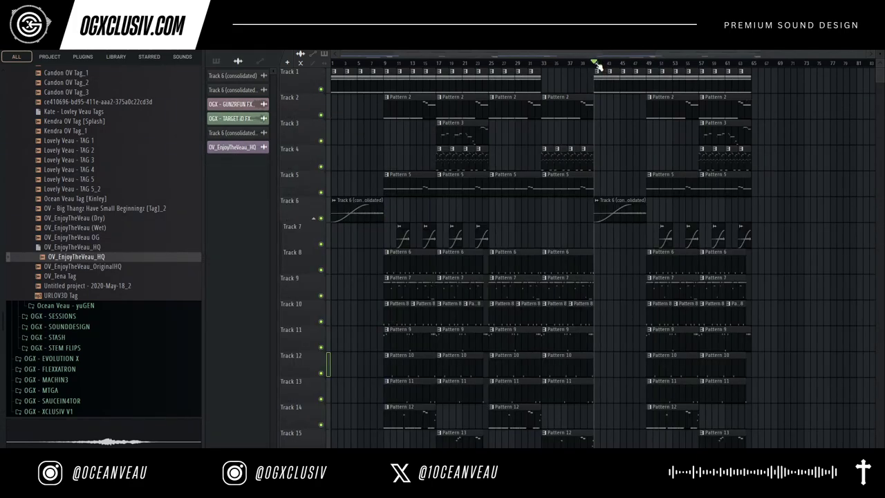
key("space")
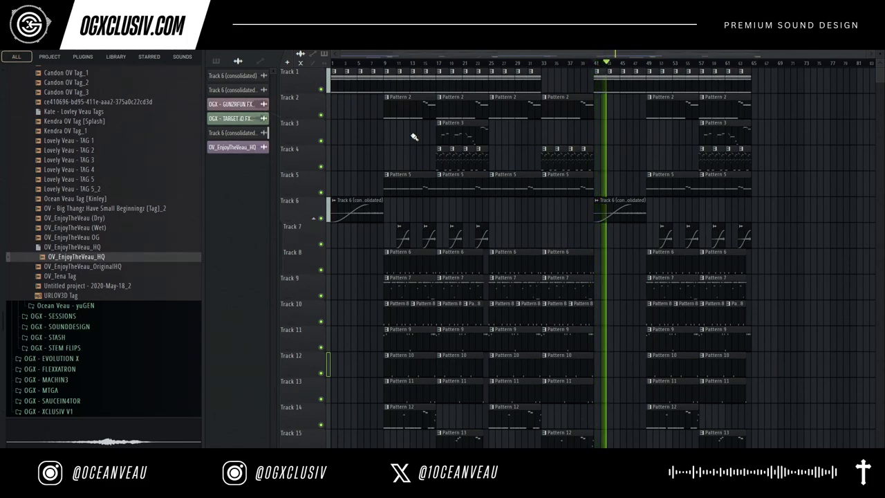
double_click(401, 419)
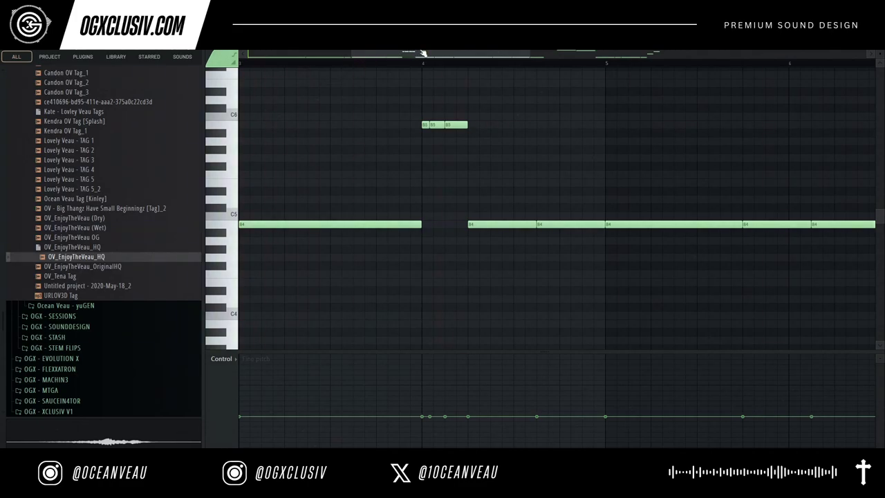
key("Down")
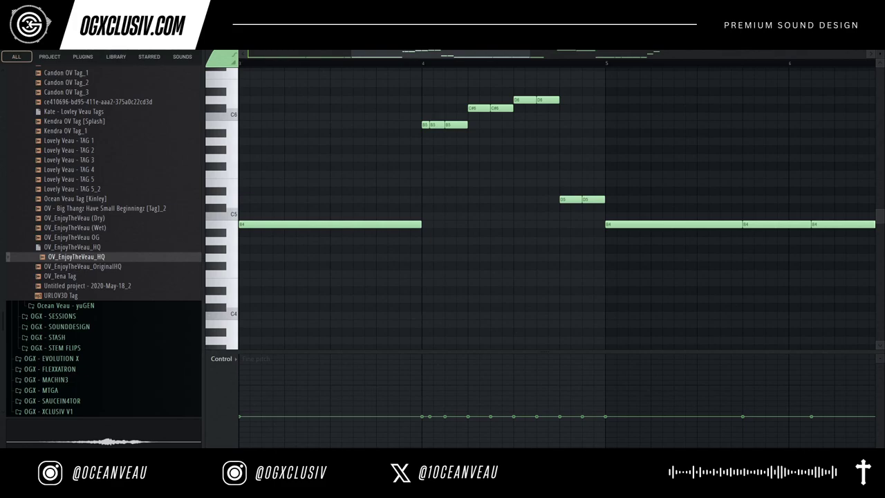
key("Down")
key("F5")
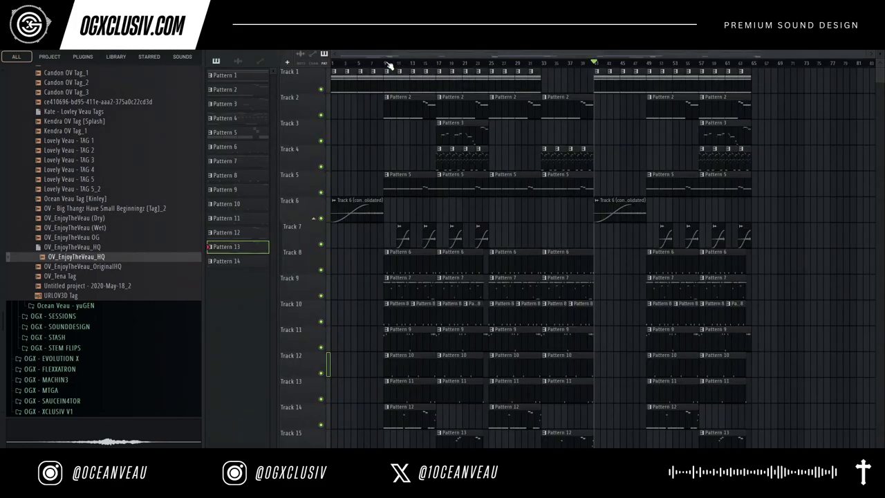
Step: Play the arrangement from bar 9, examine the BARBEQU3 808 channel's settings and check the remaining tracks
left_click(389, 65)
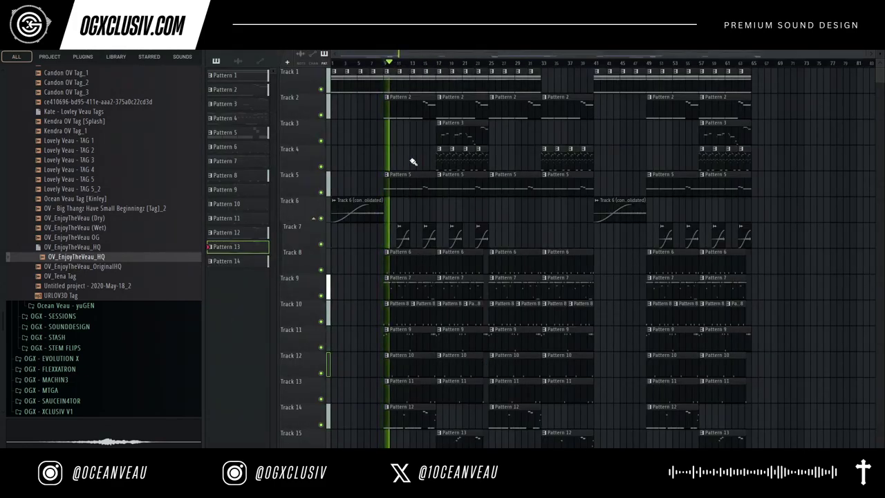
key("F6")
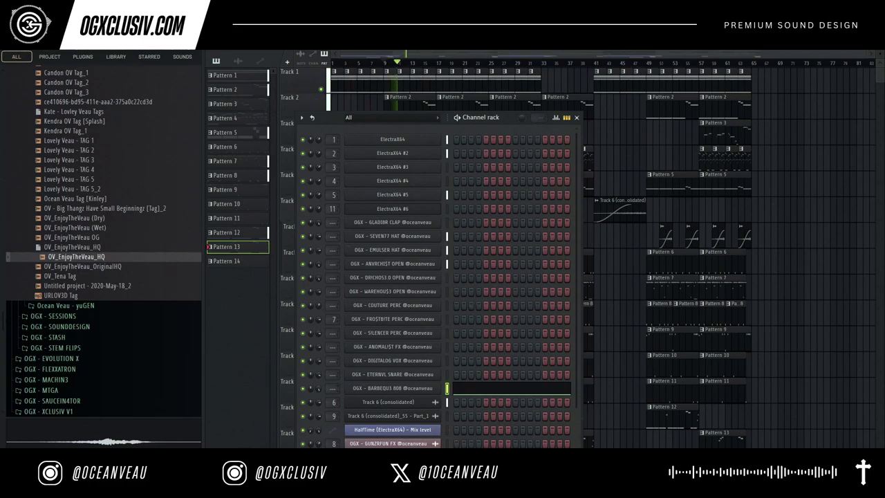
left_click(409, 387)
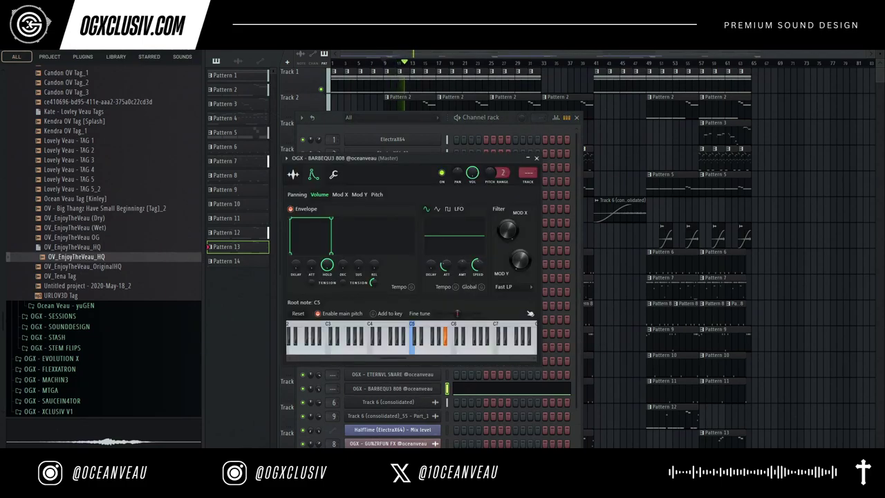
left_click(537, 159)
key("F6")
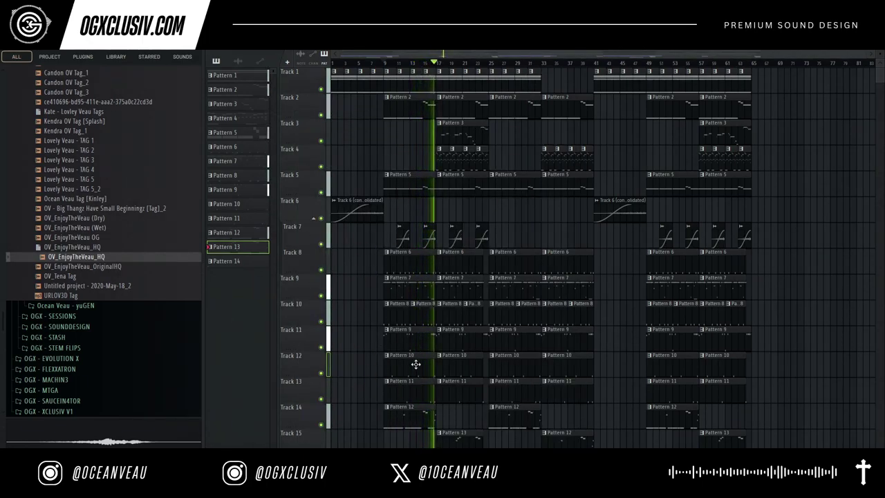
scroll(476, 293, "down", 6)
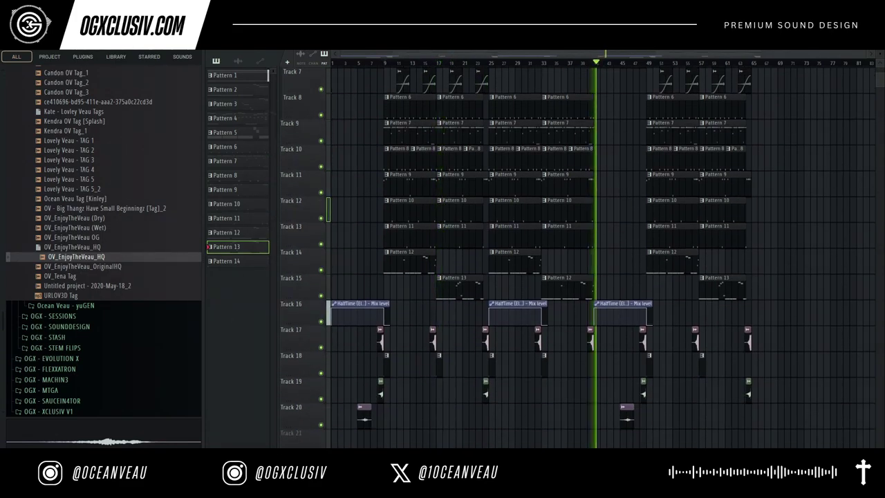
Step: Create a new empty pattern and open the piano roll of ElectraX64 #6 in it
key("F6")
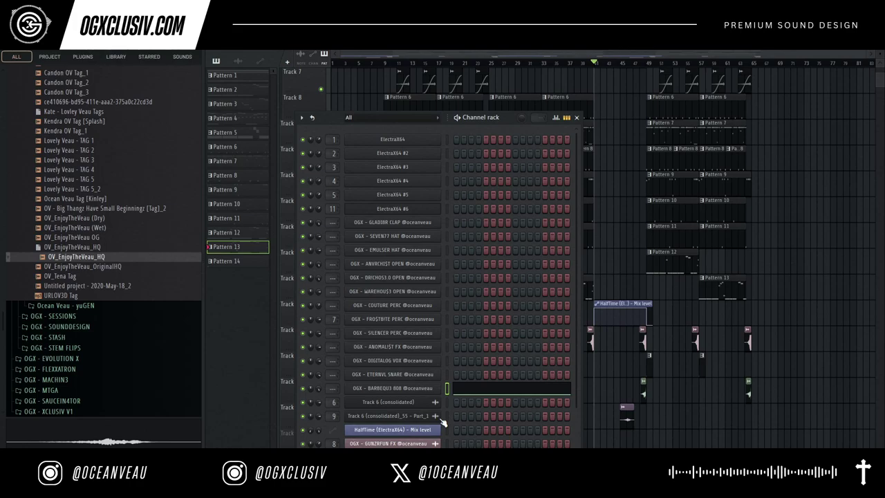
key("F6")
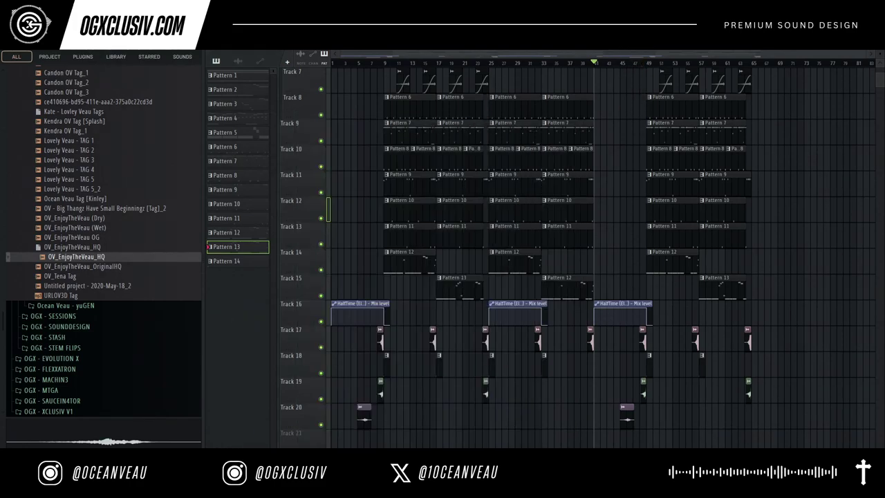
key("F6")
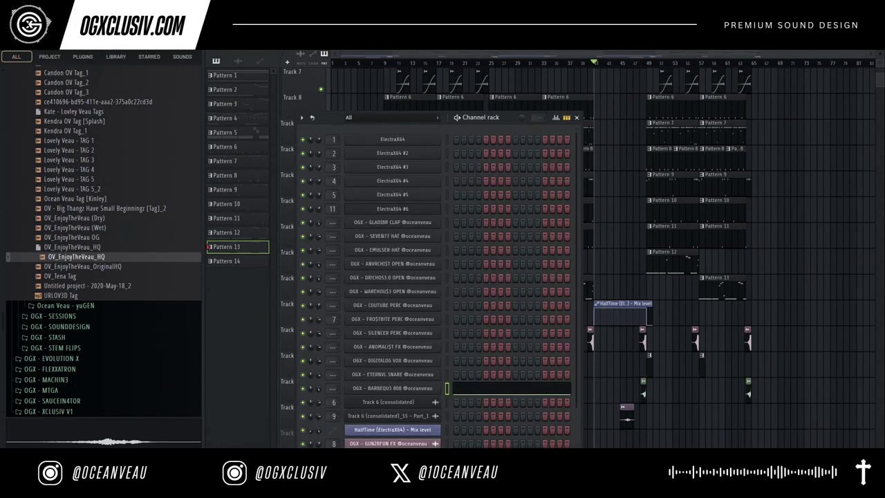
key("F6")
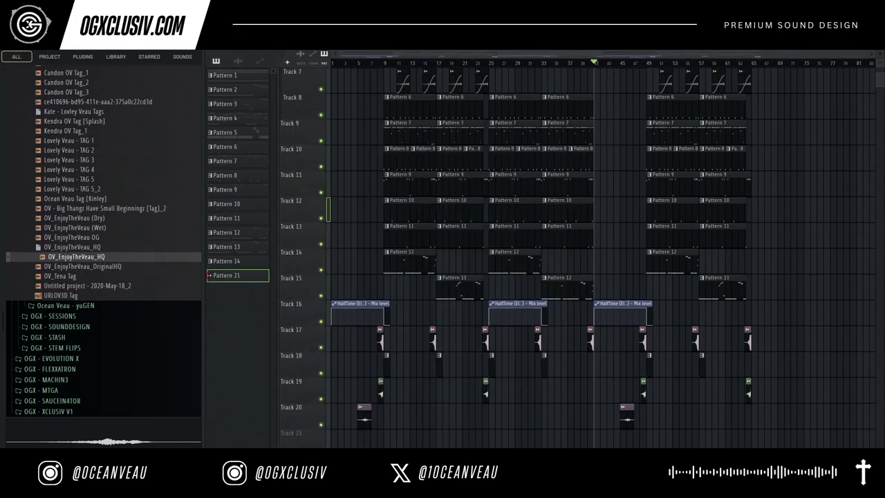
key("F6")
right_click(436, 213)
left_click(467, 210)
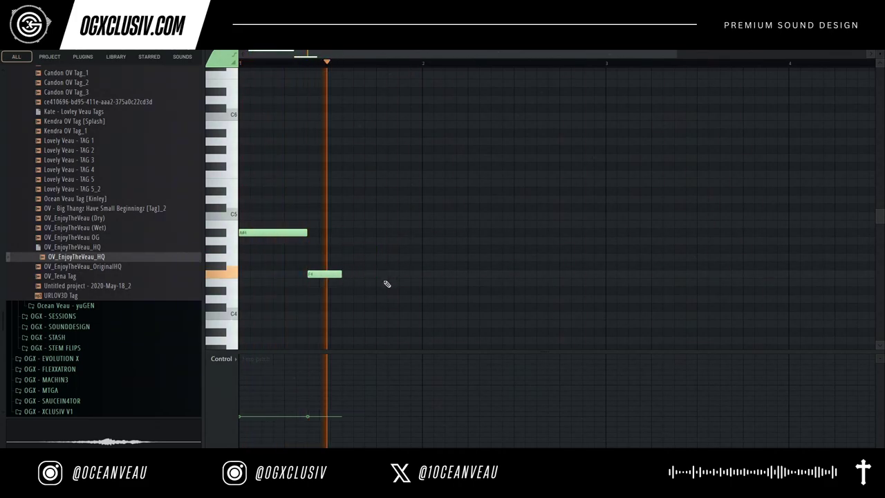
Step: Write a two-bar bass phrase with the notes A#4, A#3, A#4, A#4, C#5 and D#5
left_click_drag(335, 274, 331, 325)
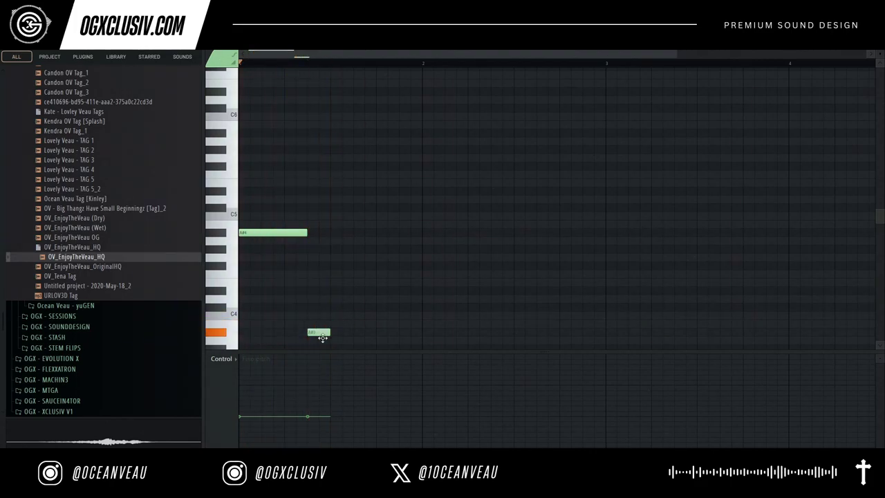
left_click(334, 233)
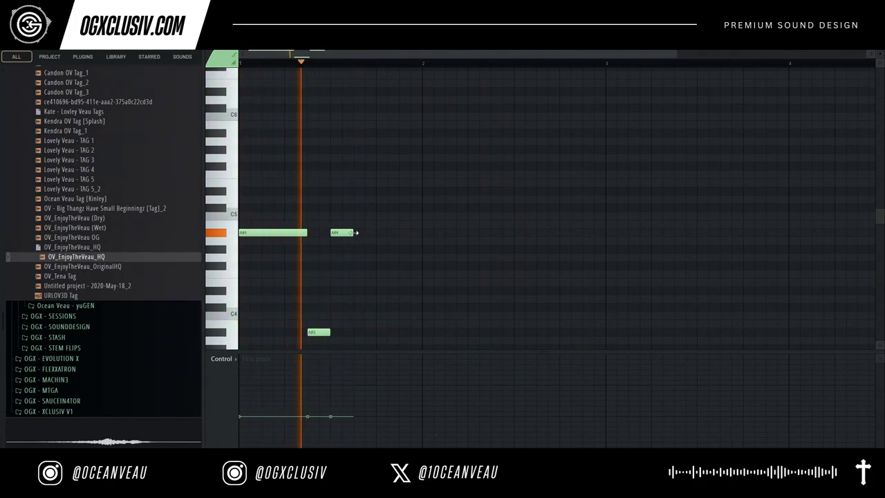
left_click(379, 234)
left_click_drag(401, 234, 470, 232)
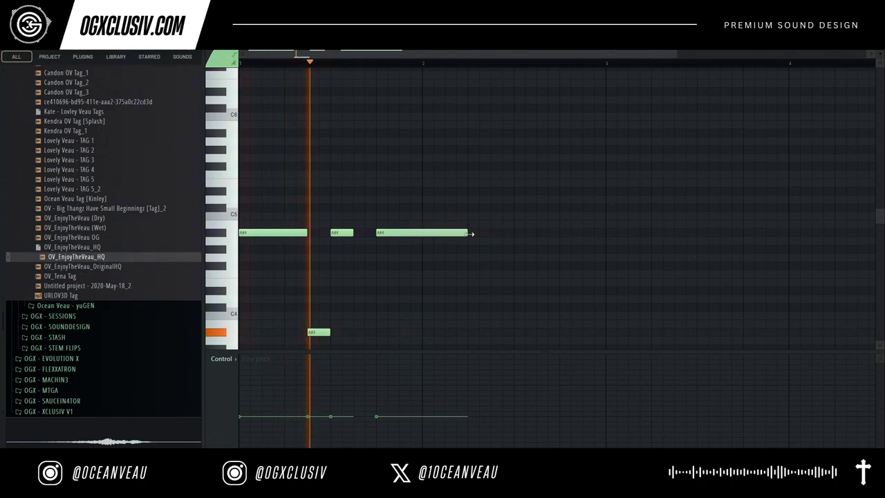
left_click(472, 208)
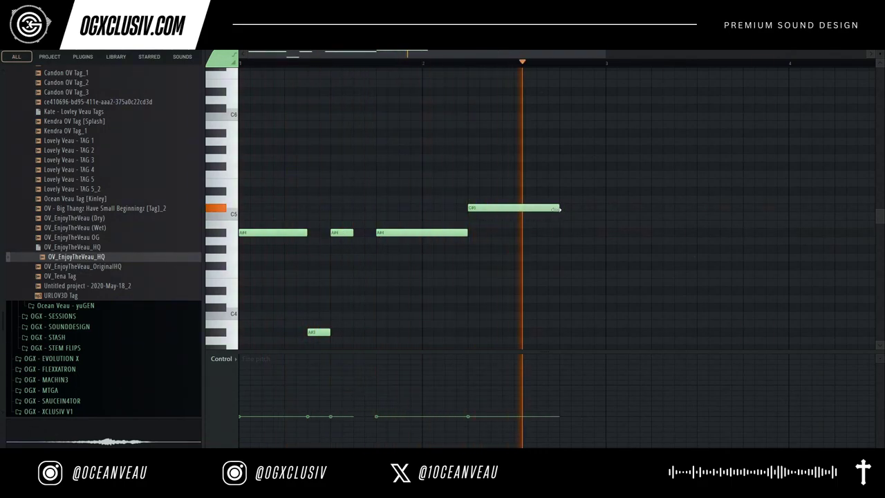
left_click_drag(529, 207, 556, 192)
left_click(546, 207)
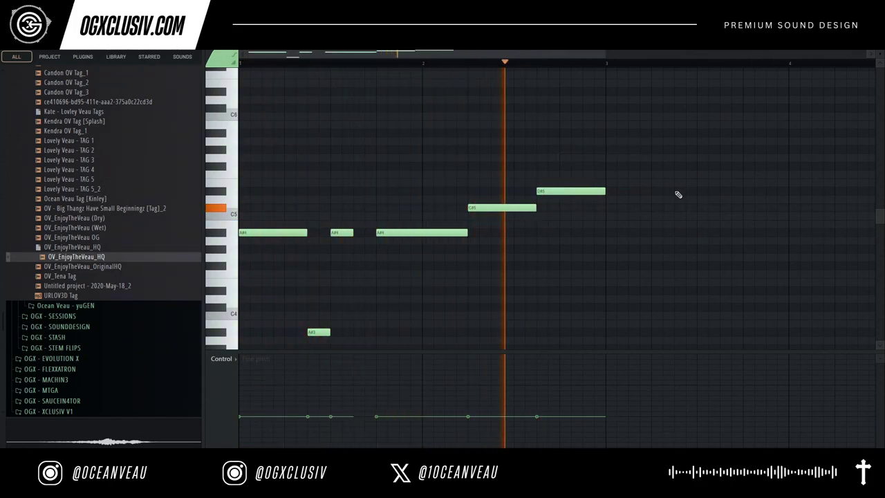
left_click(603, 259)
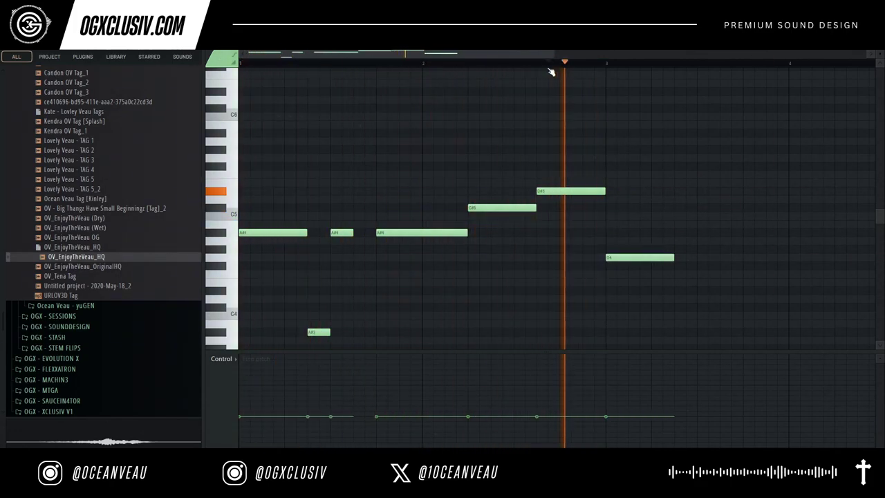
left_click_drag(656, 257, 664, 278)
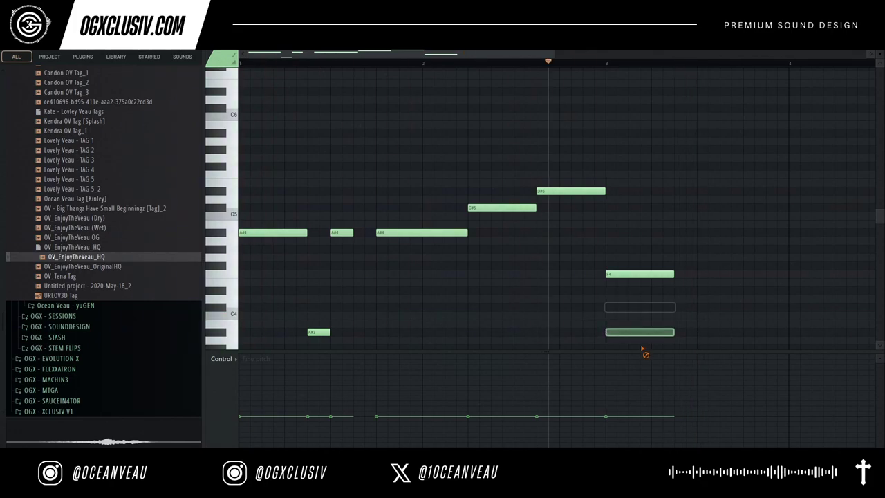
key("space")
left_click_drag(651, 274, 654, 265)
left_click(678, 274)
key("space")
key("space")
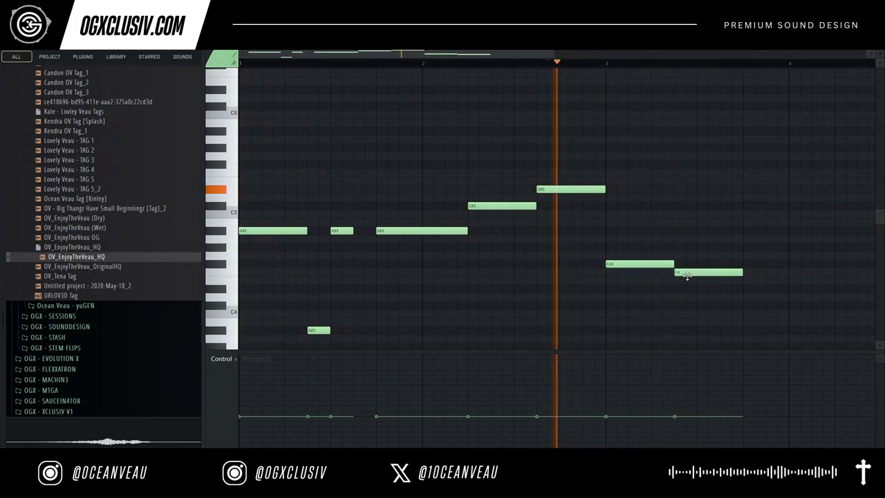
right_click(687, 275)
right_click(646, 265)
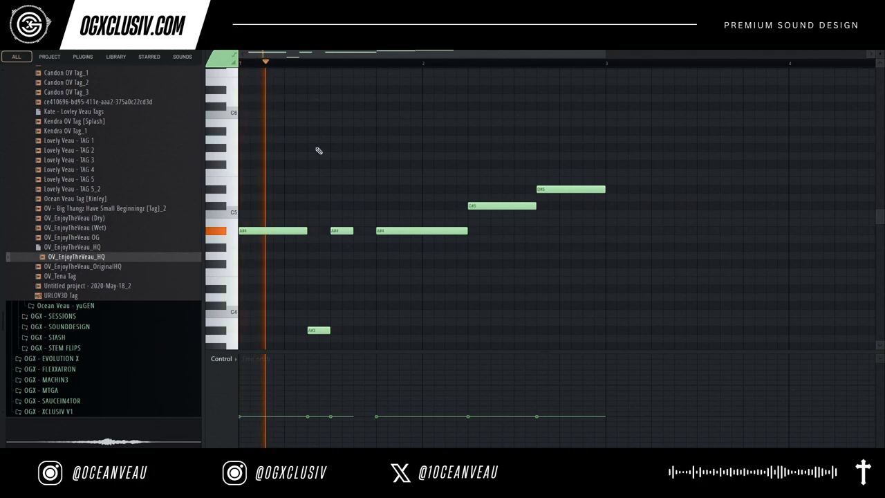
Step: Place the new bass pattern on Track 21 at bar 41 and add a B4 note at the start of its third bar
key("F5")
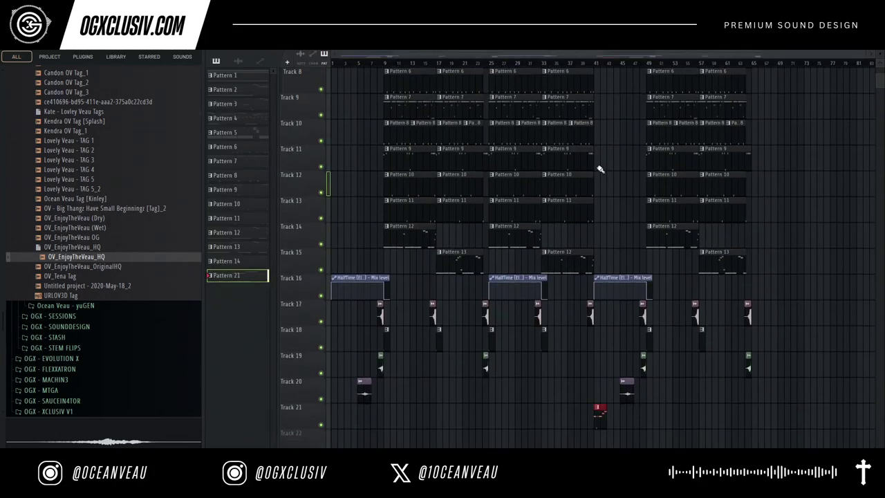
double_click(600, 410)
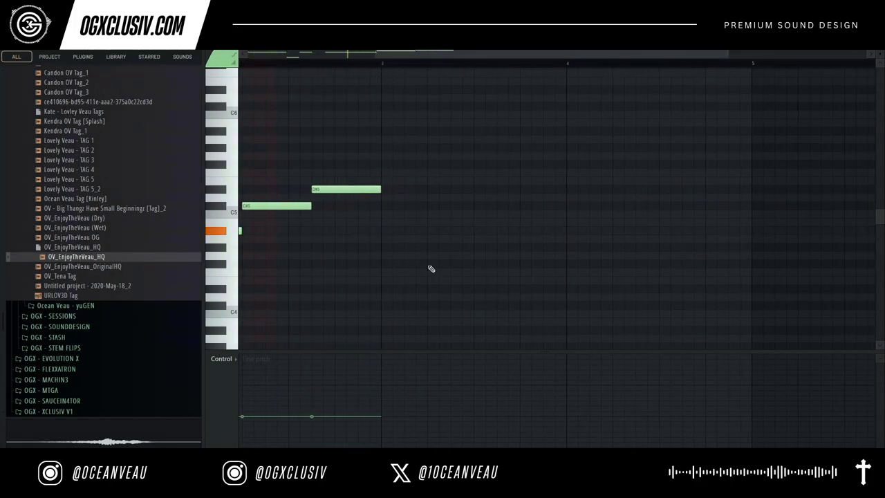
left_click(386, 224)
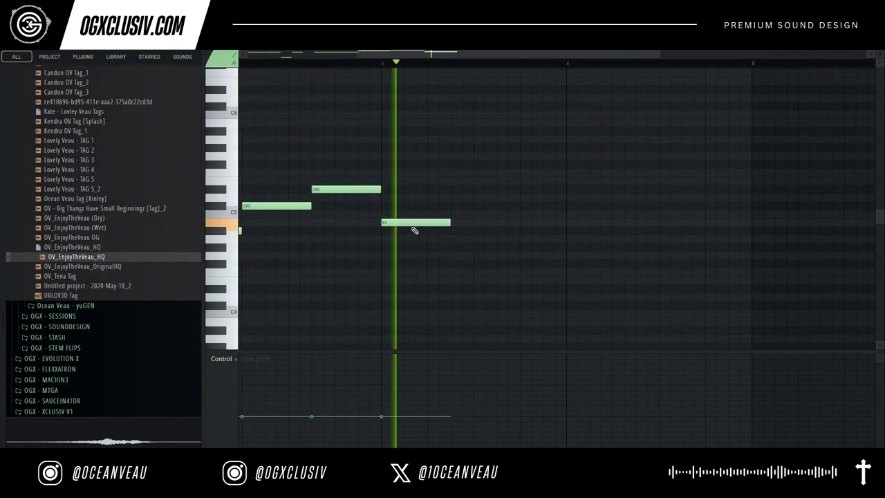
key("space")
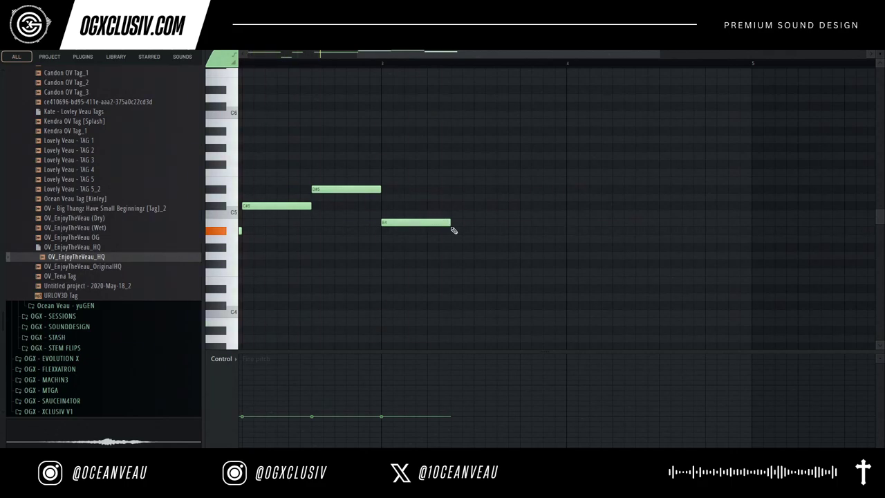
Step: Add a G#4 note and an A#4 note after the B4, auditioning them against the arrangement
right_click(500, 190)
key("space")
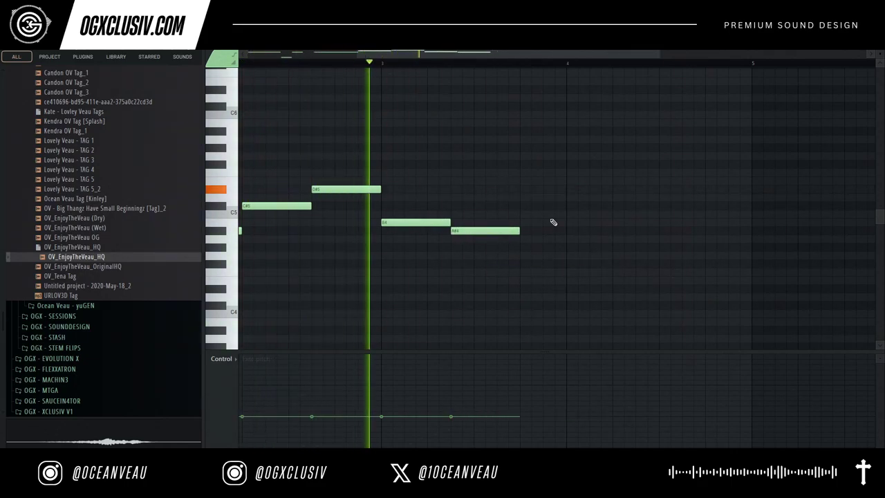
key("space")
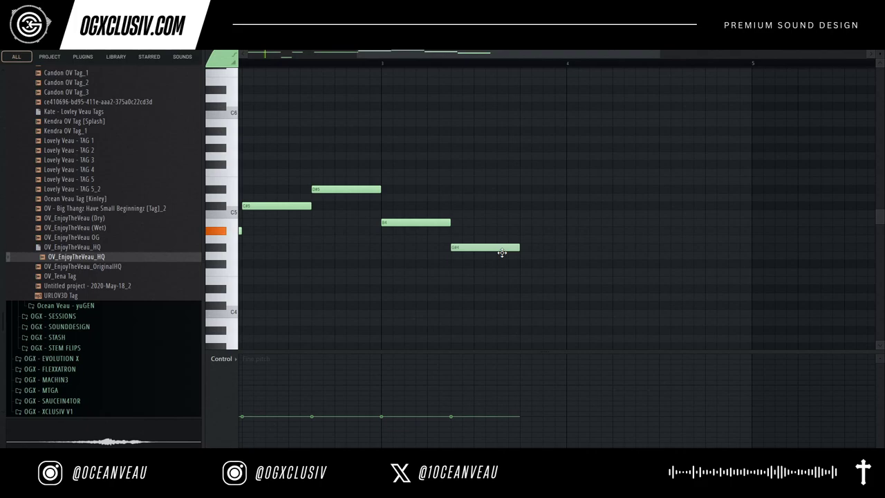
key("space")
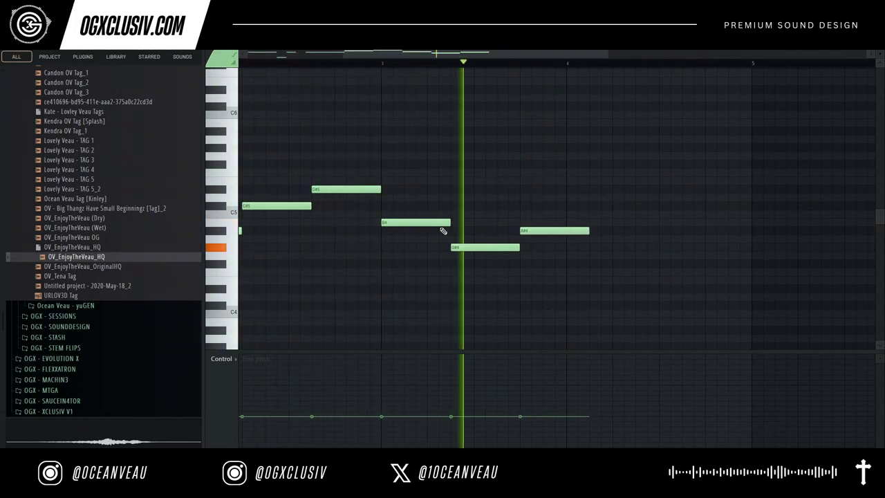
Step: Add an A#3 note about half a bar long in bar 4, followed by a short C#4 note
left_click(612, 249)
left_click_drag(612, 251, 704, 329)
left_click(711, 306)
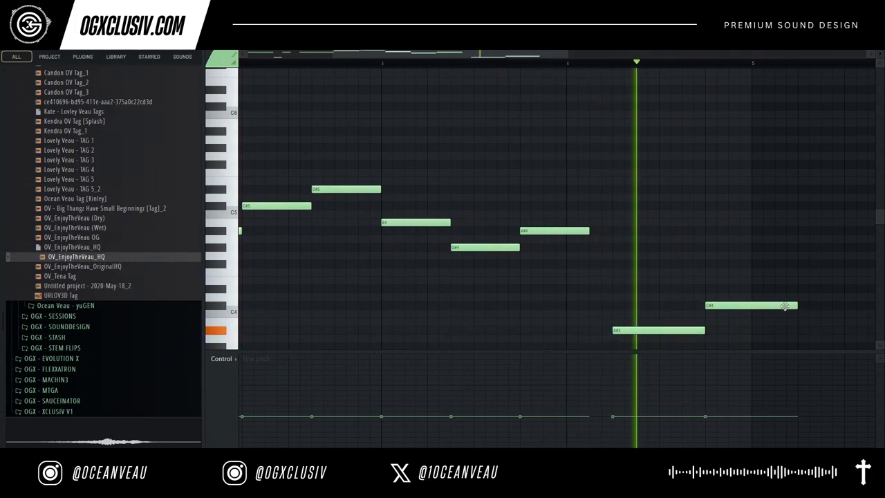
left_click_drag(785, 306, 714, 312)
key("space")
key("space")
Step: Finish bar 4 with short D#4 and C#4 notes and duplicate the four-bar phrase into the next four bars
left_click(231, 47)
left_click(239, 94)
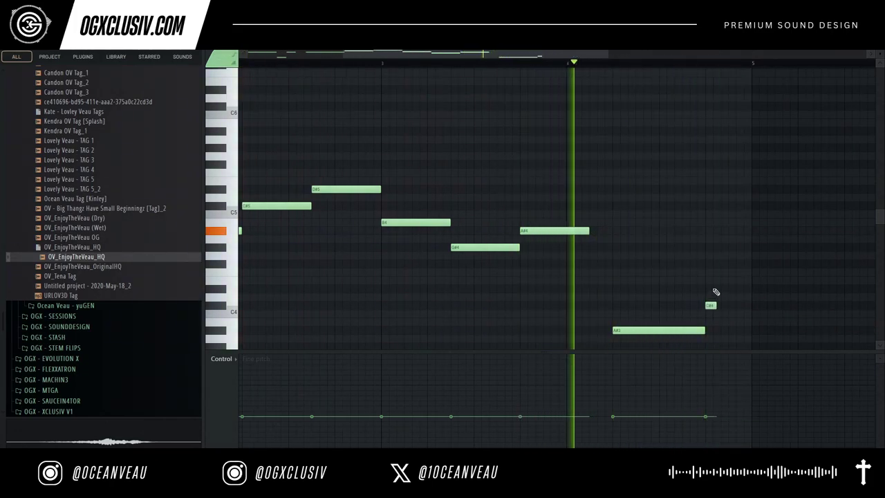
left_click(719, 288)
left_click(734, 305)
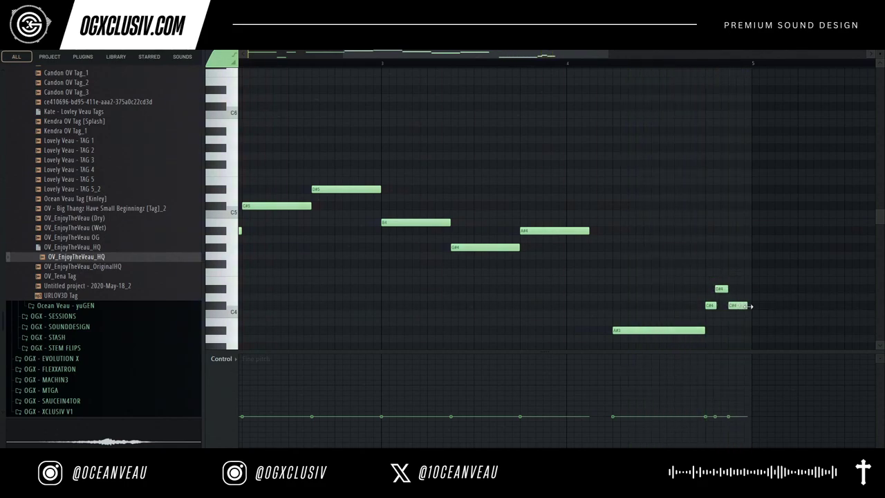
key("ctrl+b")
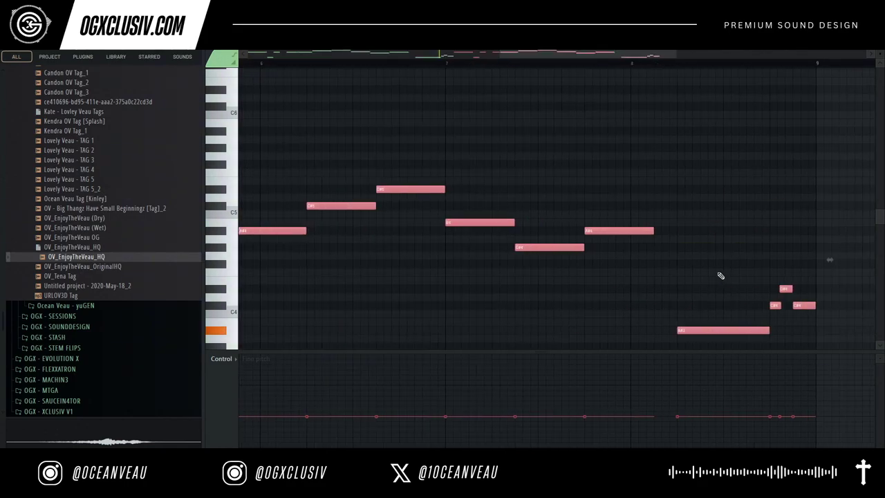
Step: Rearrange the three long notes starting at bar 7 into the order A#4, B4, G#4, checking them against playback
left_click(651, 180)
right_click(655, 180)
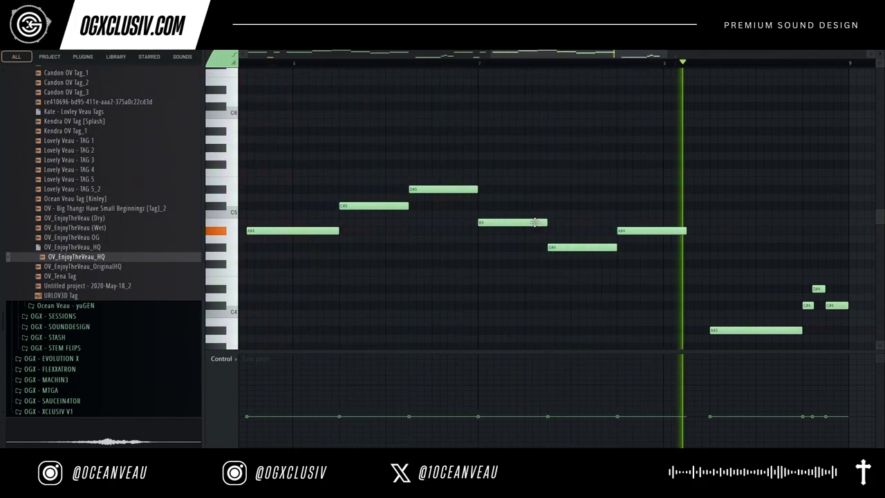
key("space")
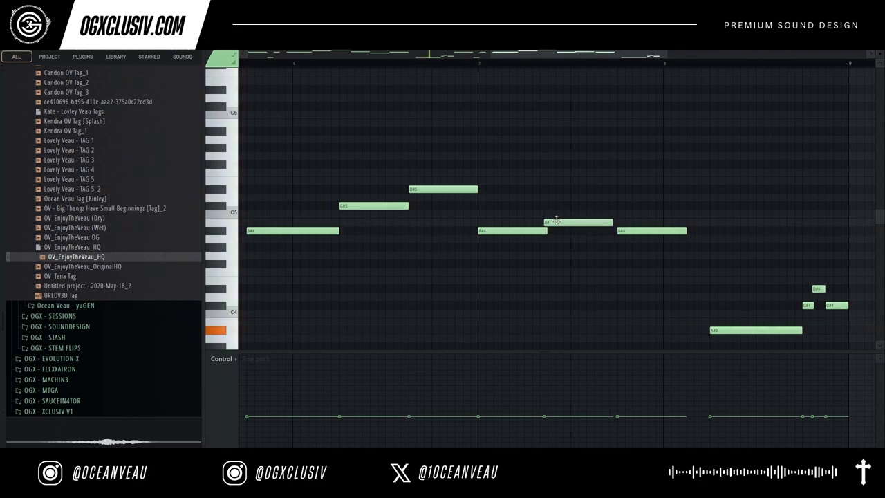
key("space")
left_click_drag(631, 234, 632, 249)
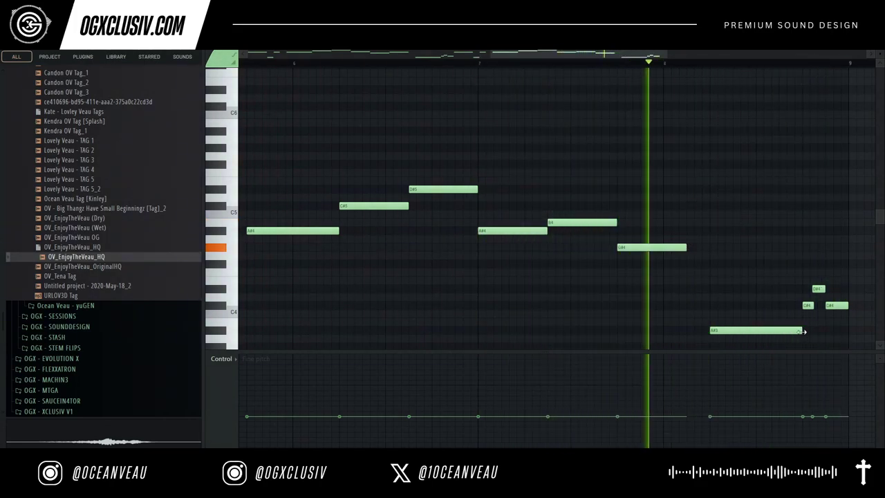
Step: Shorten the A#3 note in bar 8 to about an eighth of a bar and add equally long C#4, D#4 and F4 notes after it
left_click_drag(802, 330, 733, 328)
left_click(737, 305)
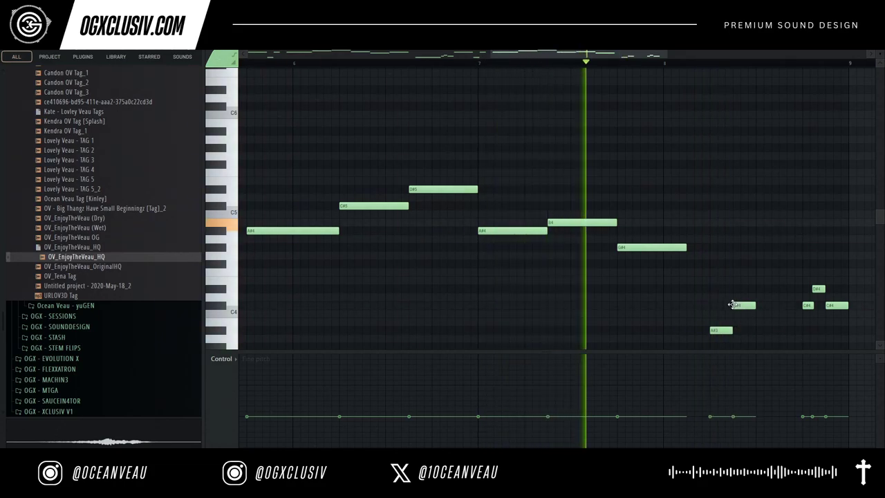
left_click(766, 288)
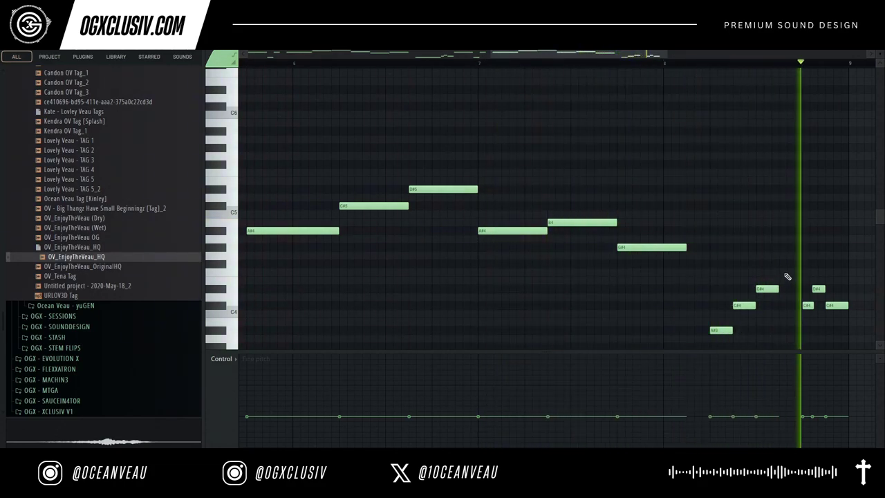
left_click(785, 271)
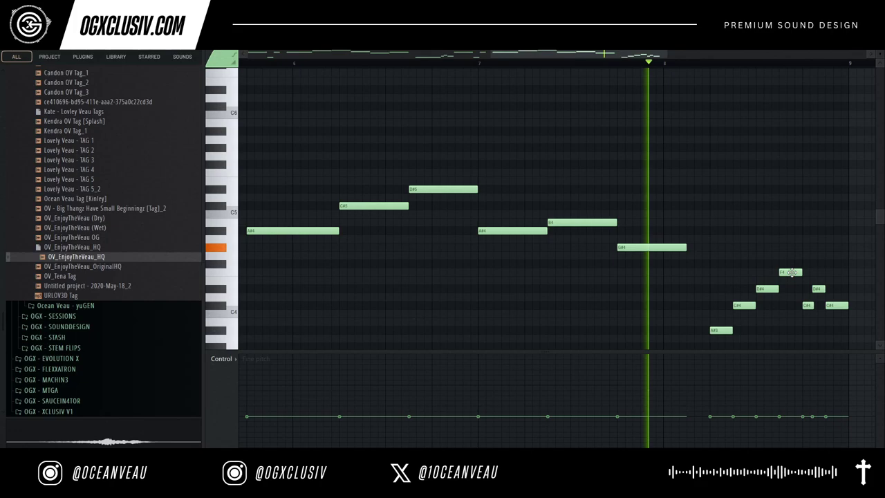
Step: Replace the short C#4 and D#4 notes near the end of bar 8 with D#4 and F4, and raise the final note to G#4
right_click(818, 289)
right_click(808, 305)
left_click(804, 289)
left_click(815, 272)
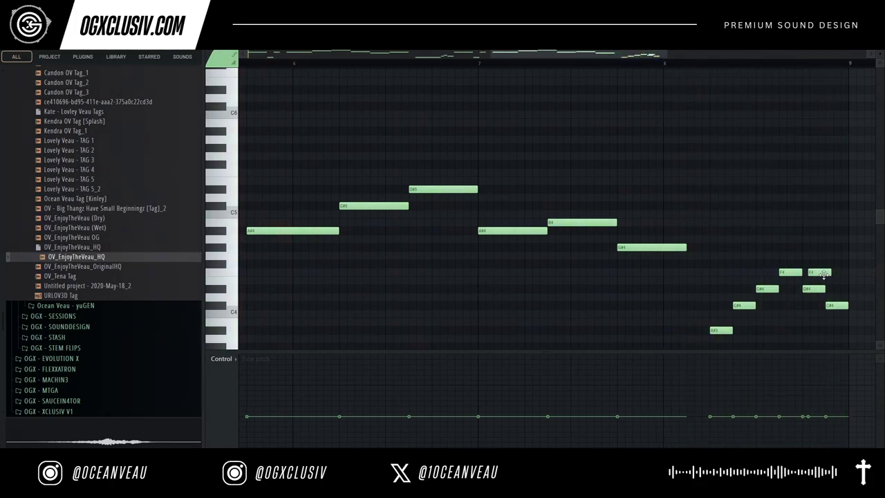
mouse_move(823, 290)
left_mouse_down()
mouse_move(808, 289)
mouse_move(824, 275)
left_mouse_up()
left_click_drag(837, 305, 838, 255)
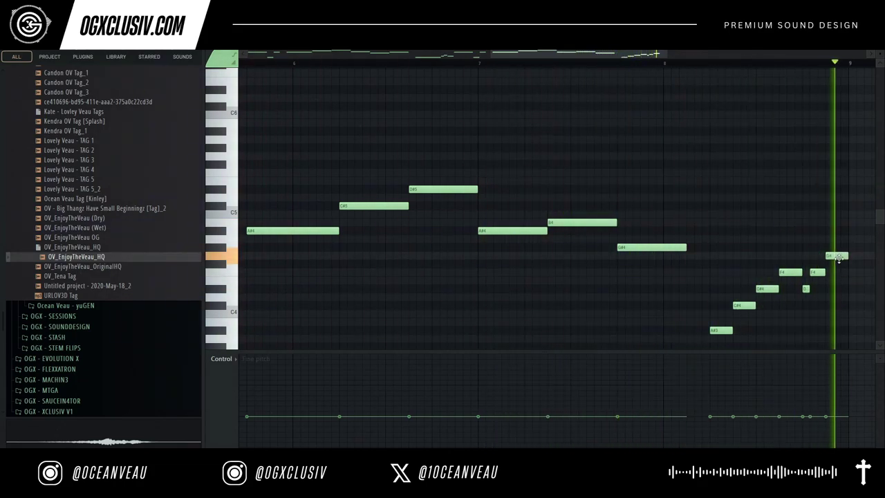
left_click_drag(836, 255, 836, 247)
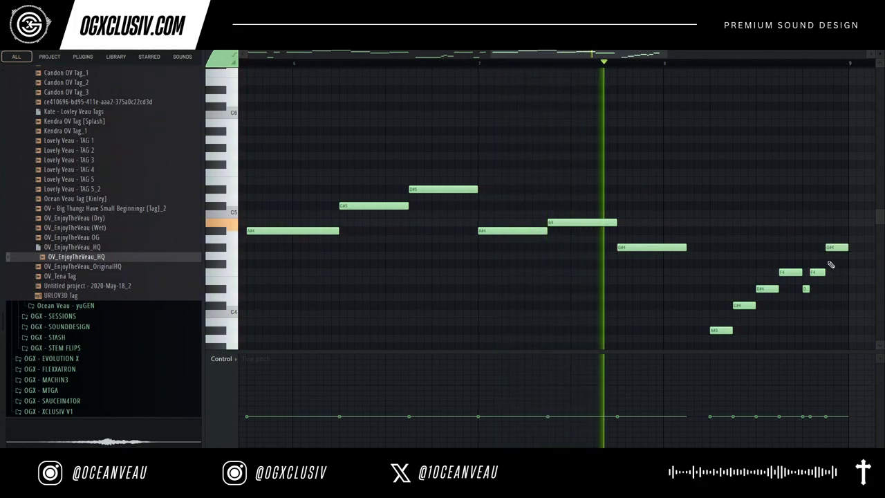
Step: Try extra C#4 and A#3 notes near the end of bar 8 and F#4 as the final note
left_click(805, 331)
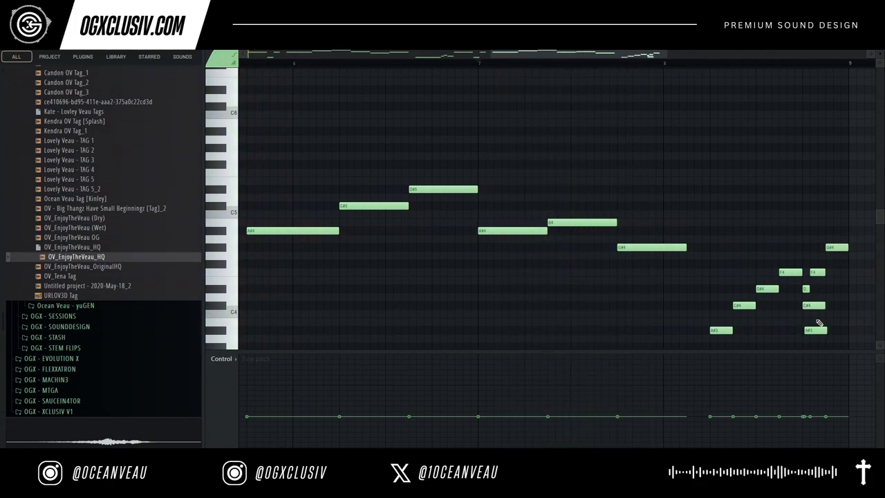
key("space")
left_click_drag(837, 248, 836, 263)
left_click(836, 237)
right_click(841, 237)
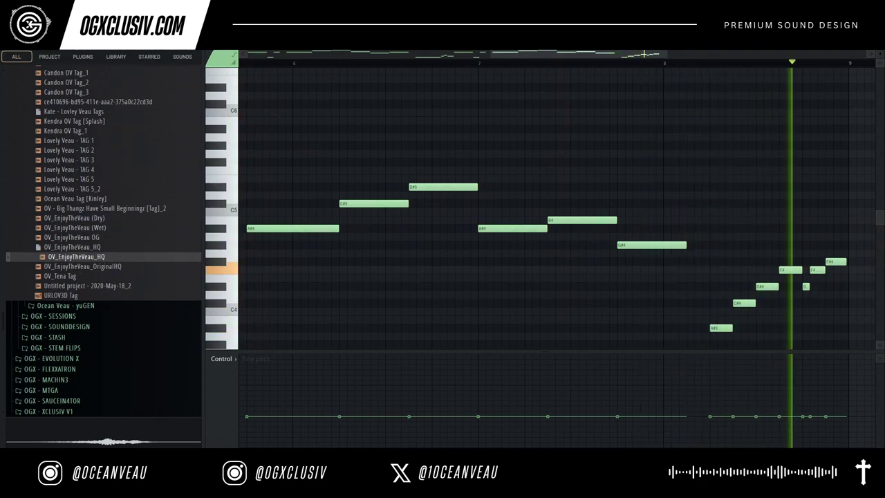
left_click_drag(839, 261, 839, 245)
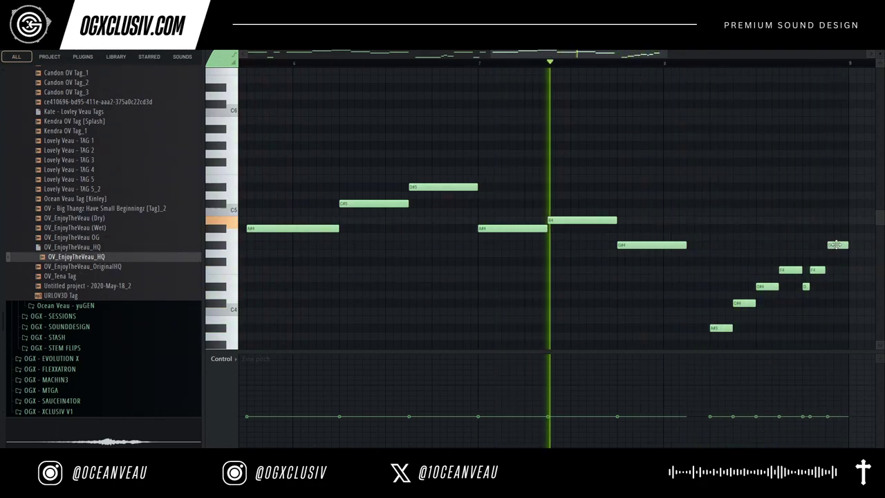
left_click(850, 253)
right_click(854, 253)
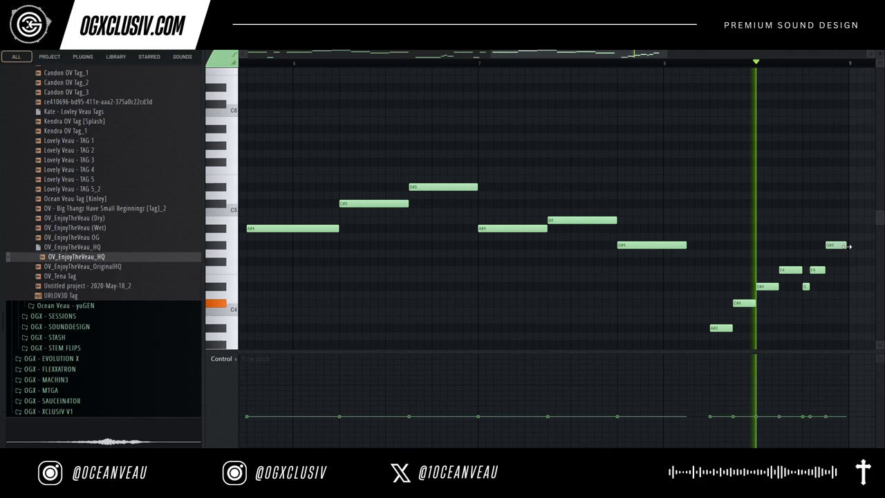
left_click_drag(845, 245, 850, 246)
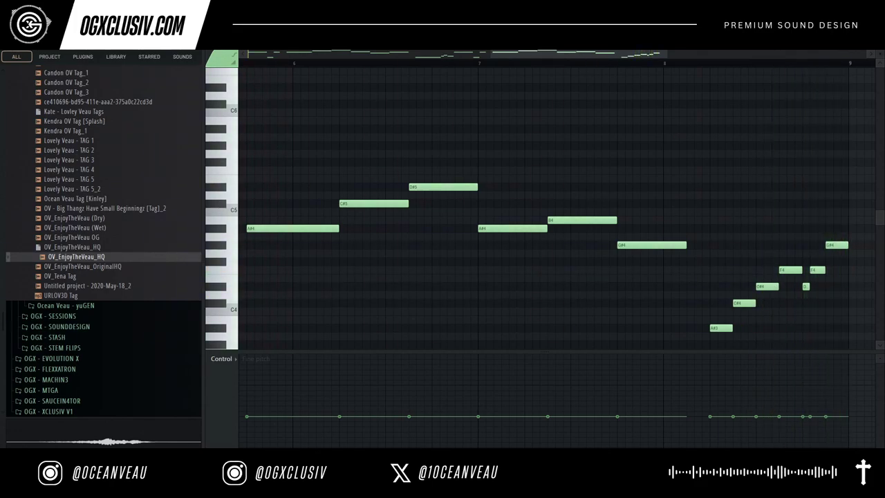
Step: Place Pattern 21 at bar 1 on Track 21 as well and play the arrangement from the intro
key("F5")
left_click_drag(395, 415, 345, 415)
key("space")
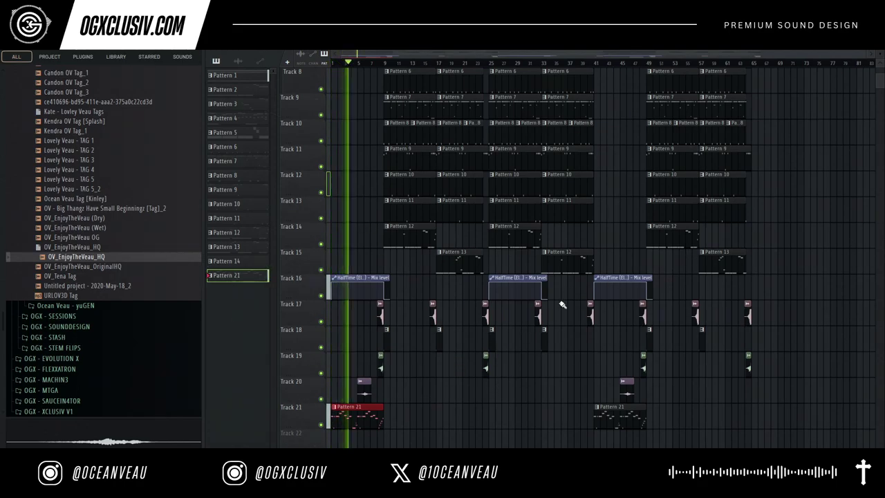
Step: Try Rectify as the master effect of ElectraX64 #6, and settle on Warp with 30% drive
key("F6")
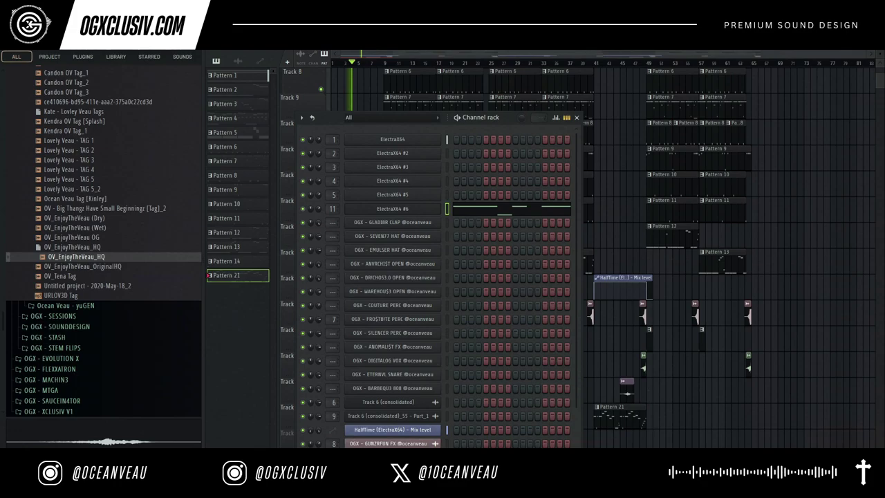
left_click(399, 211)
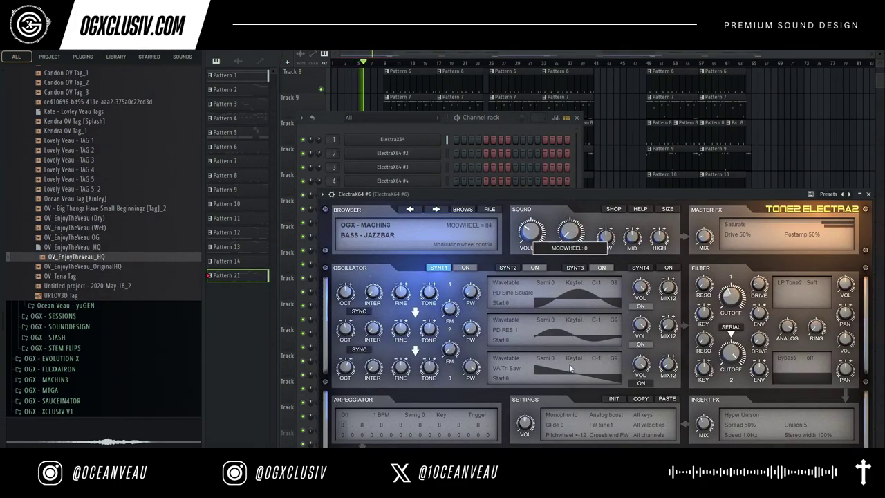
left_click(736, 232)
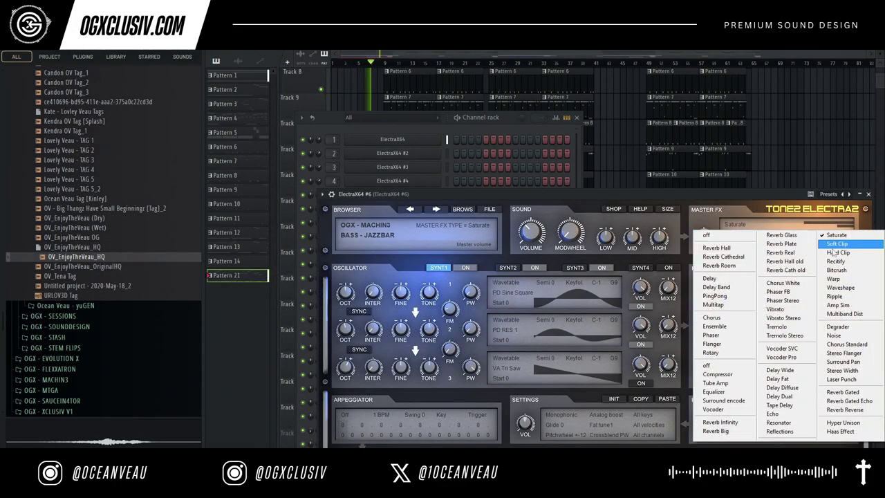
left_click(837, 261)
left_click(743, 232)
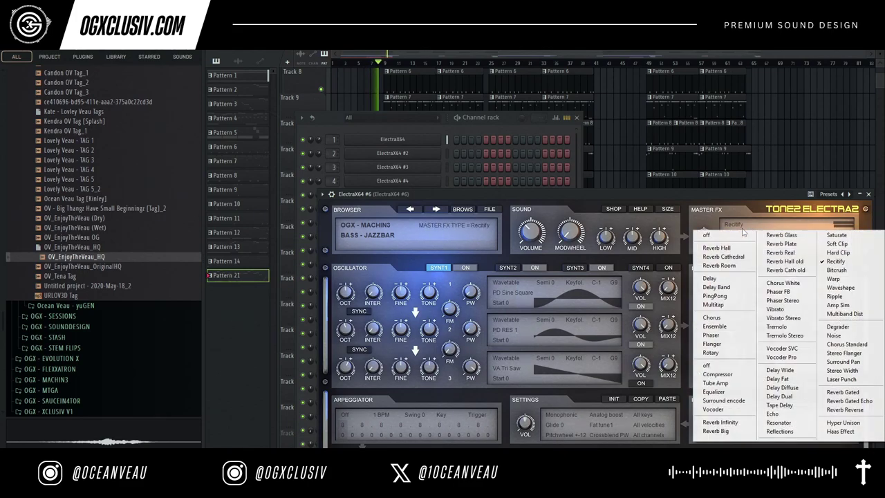
left_click(849, 280)
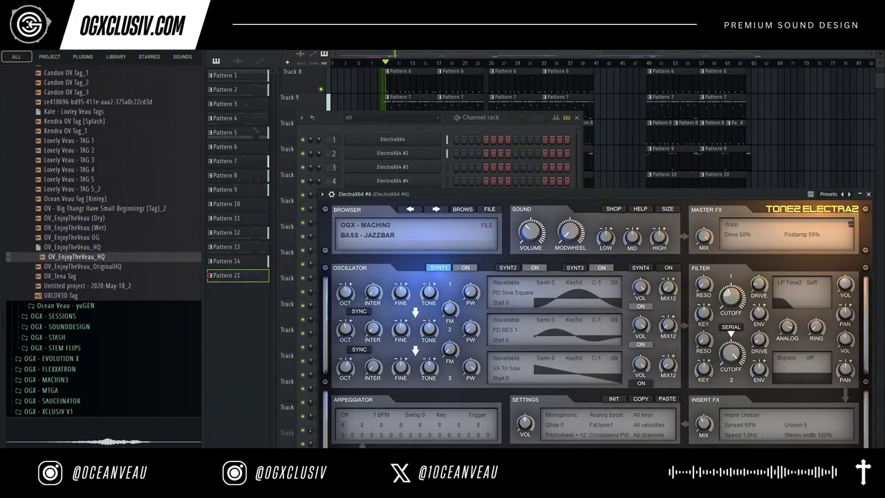
left_click(730, 225)
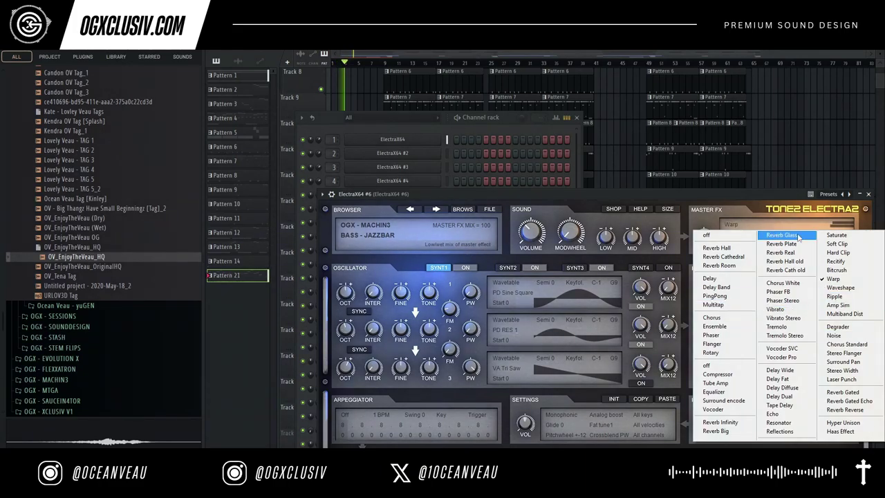
left_click(723, 214)
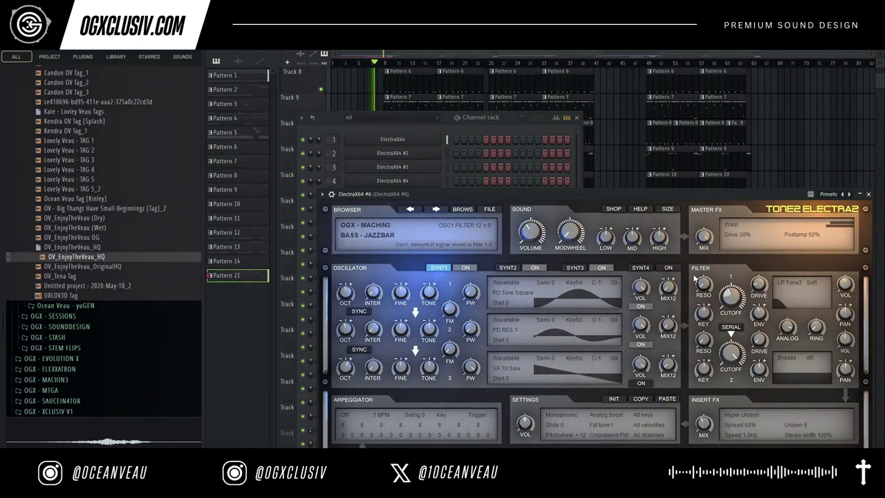
Step: Rearrange the three long notes starting at bar 7 of Pattern 21 into the order B4, G#4, A#4
left_click(488, 53)
left_click(369, 65)
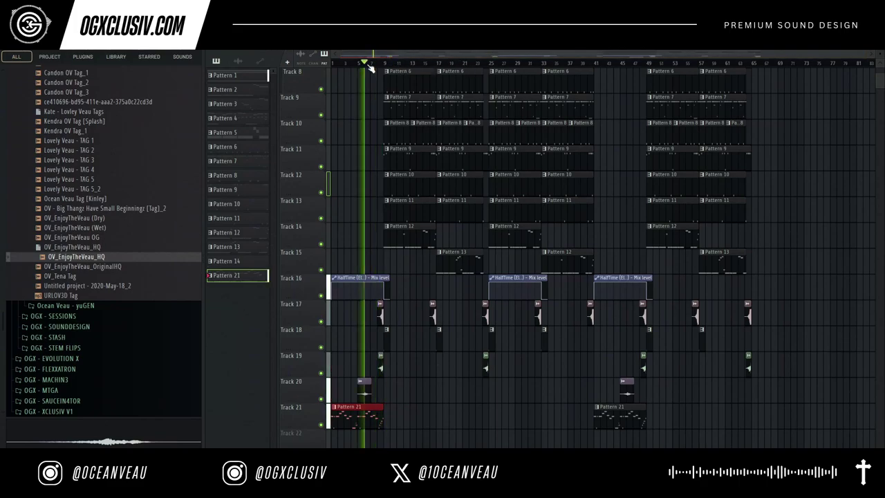
double_click(366, 415)
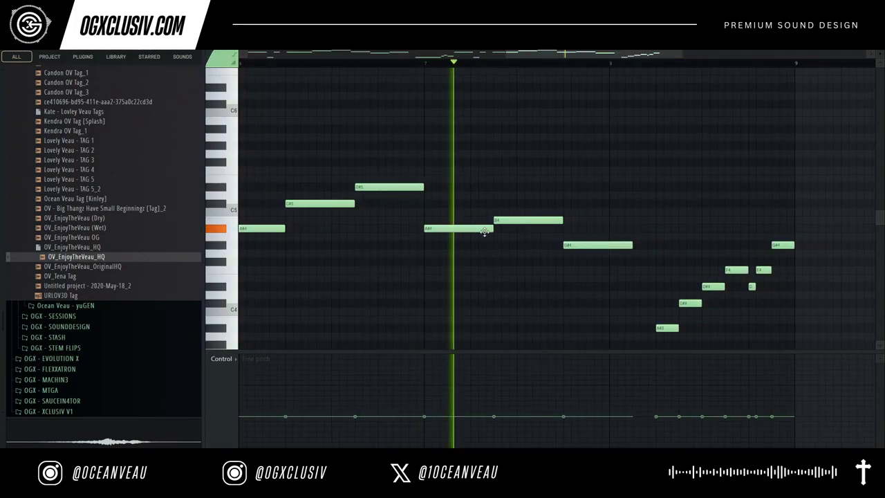
left_click_drag(504, 242, 504, 250)
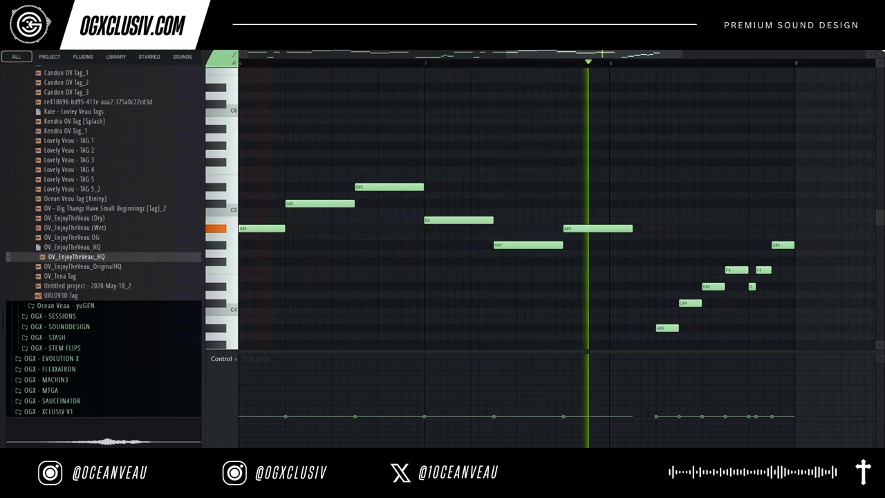
left_click(879, 42)
Step: Audition Waveshape and Amp Sim as the master effect of ElectraX64 #6
key("F6")
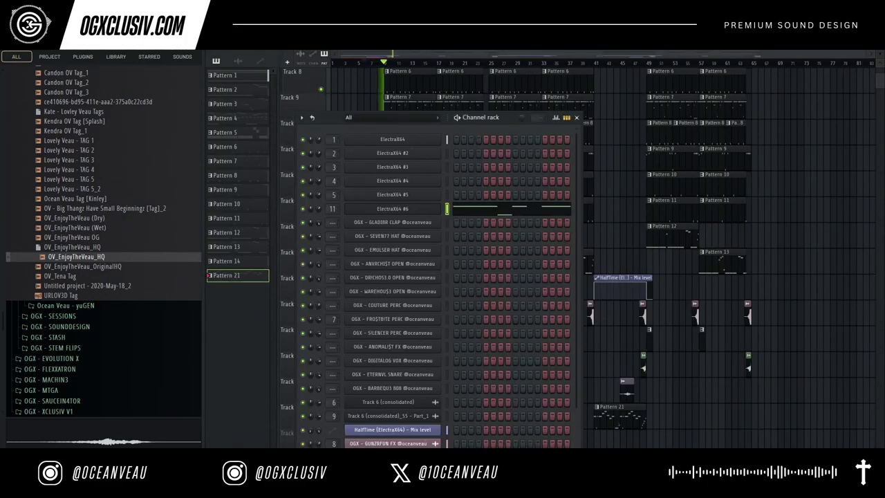
left_click(415, 210)
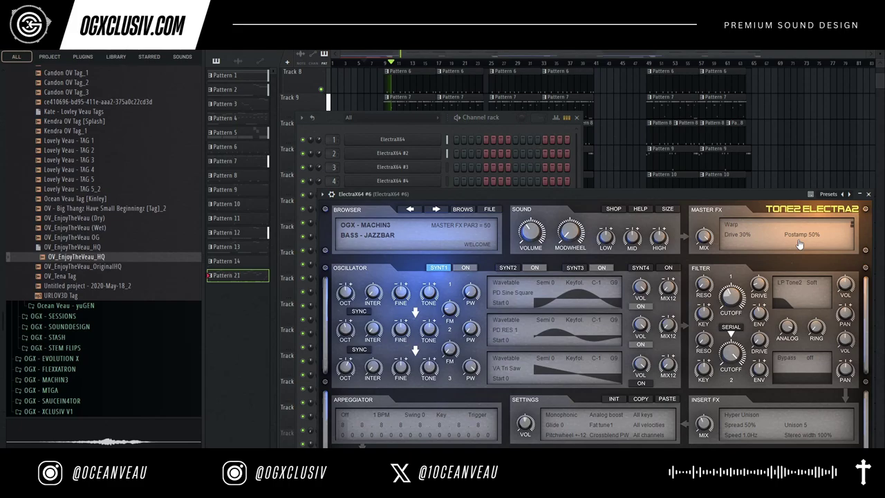
left_click(736, 232)
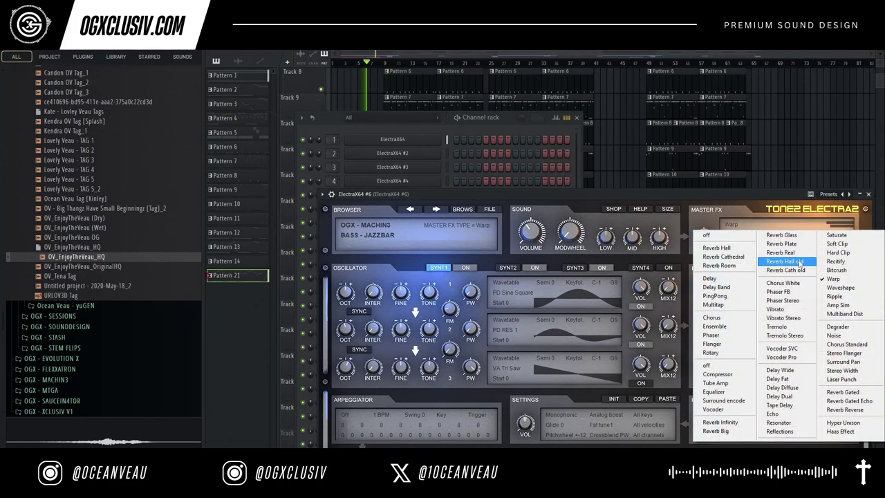
left_click(841, 287)
left_click(755, 225)
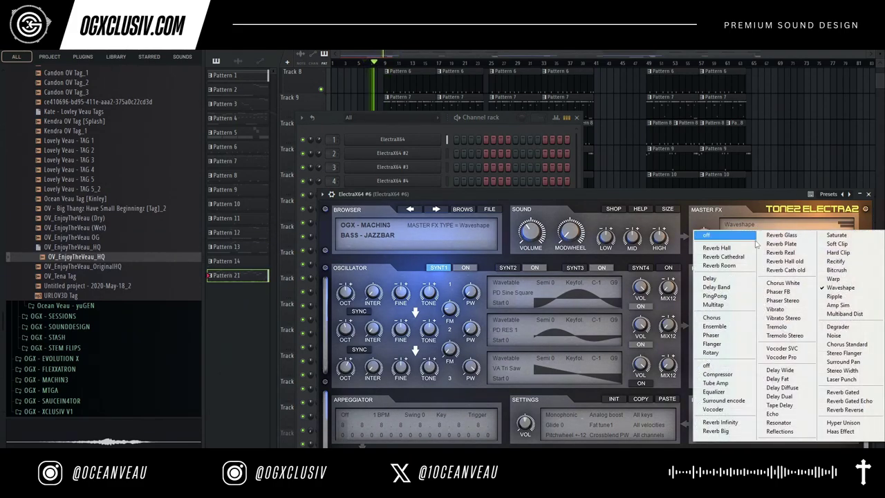
left_click(836, 305)
left_click(755, 225)
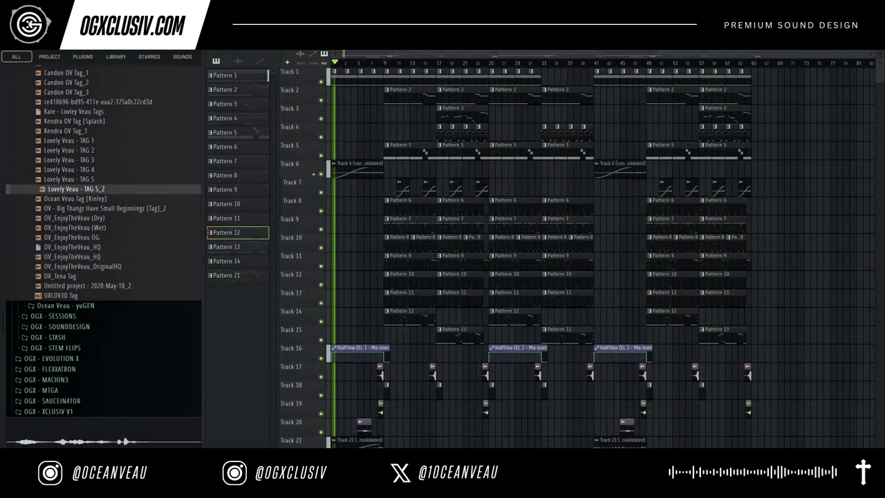
Step: Collapse the Ocean Veau tags, OGX - OCEANVEAU and !OGX - OTHER folders, and browse the OGX - MACHIN3 kit folder
scroll(76, 228, "up", 5)
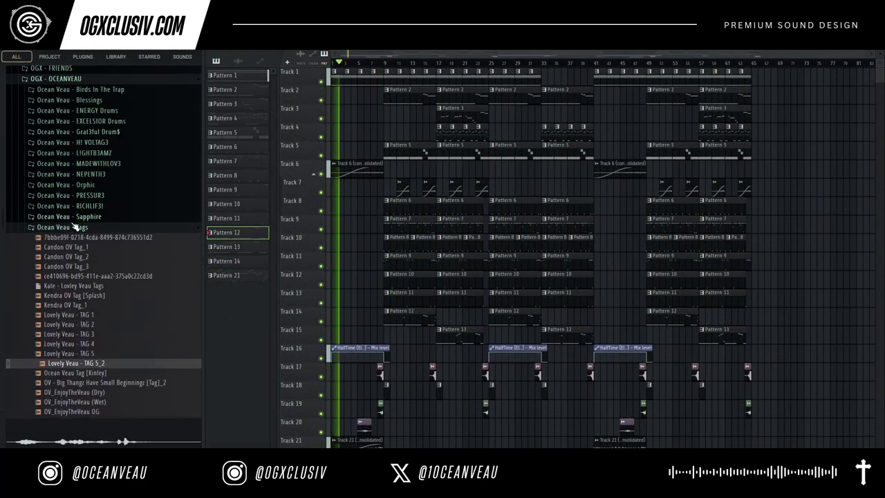
left_click(78, 227)
scroll(81, 233, "up", 5)
left_click(79, 253)
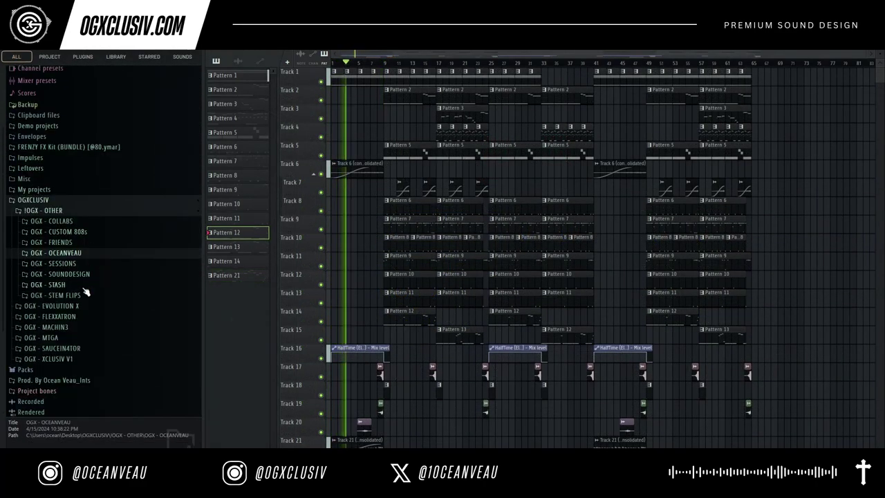
left_click(69, 211)
left_click(66, 250)
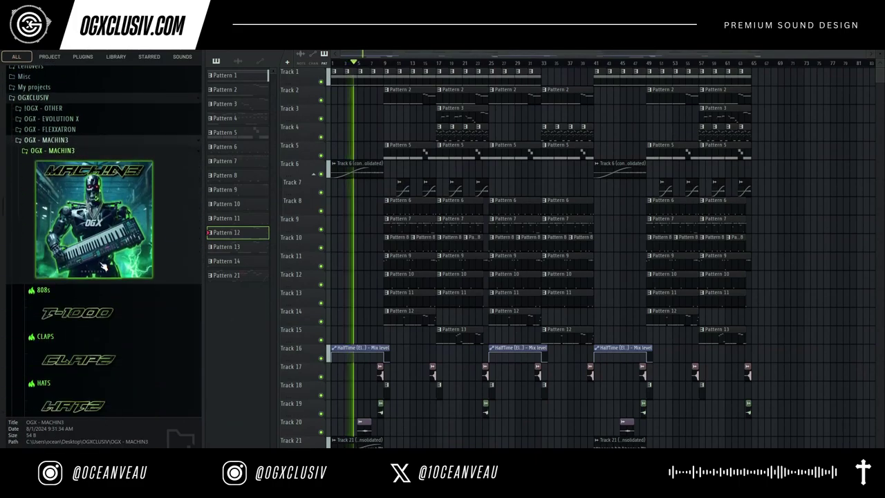
scroll(110, 262, "down", 3)
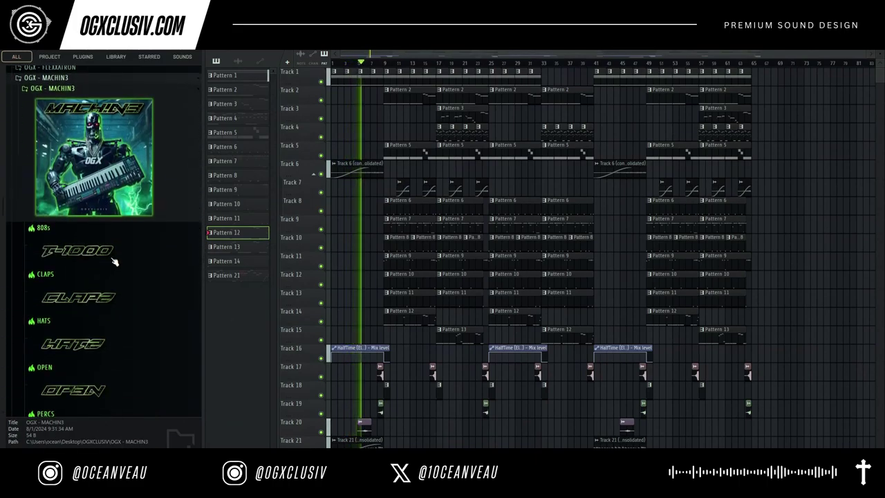